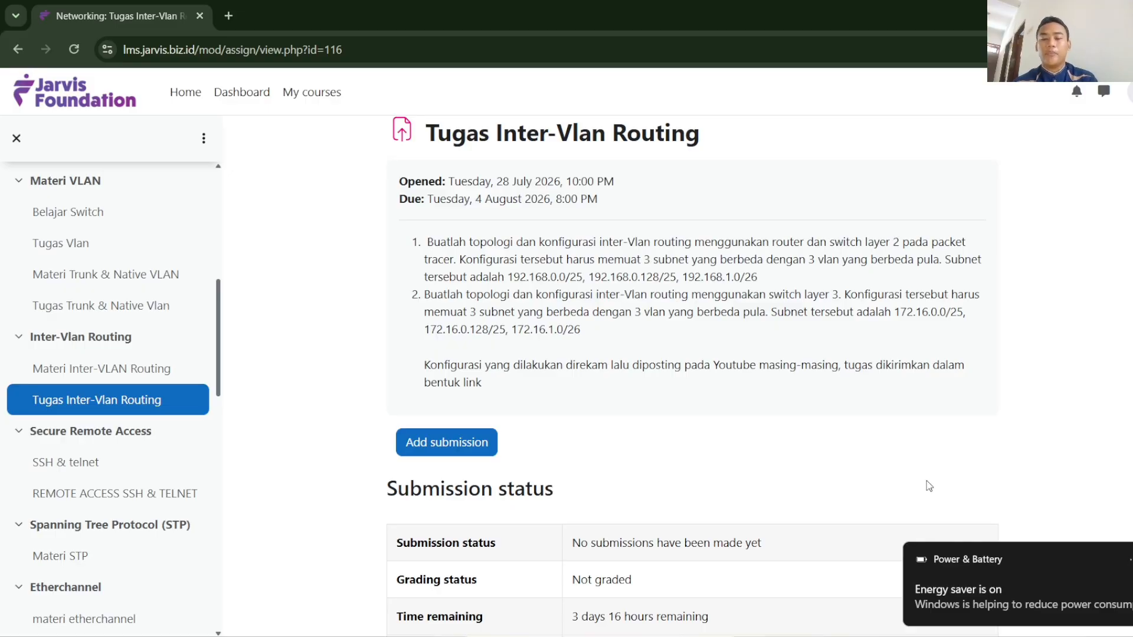
# - Switch to Cisco Packet Tracer and change the PC IP in the FINANCE note to 192.168.1.10
pyautogui.click(774, 636)
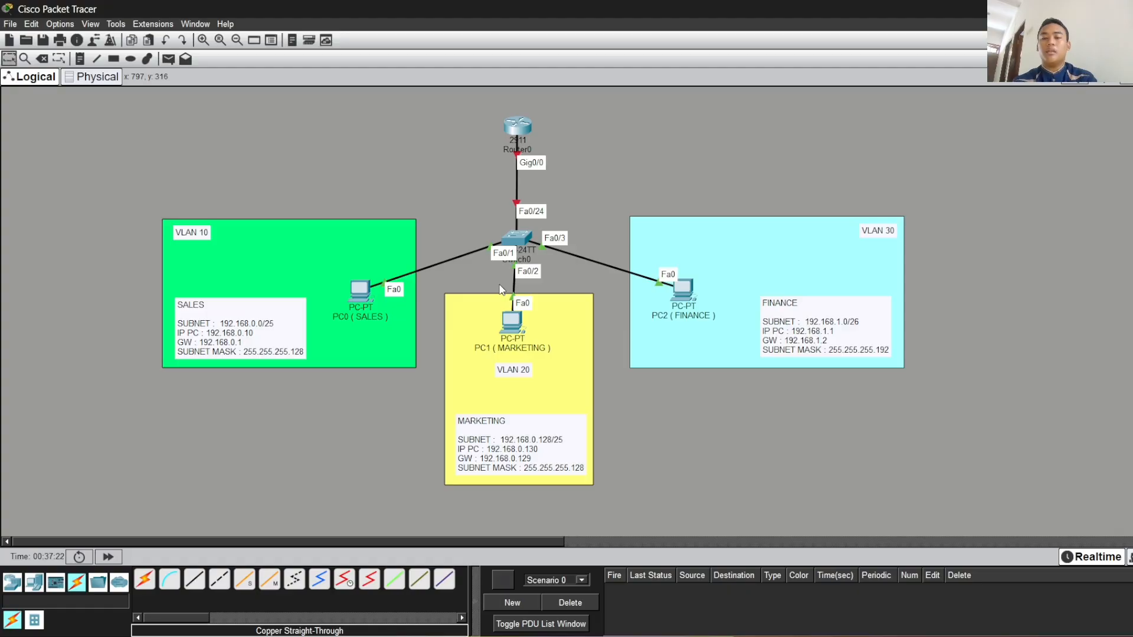
pyautogui.doubleClick(845, 334)
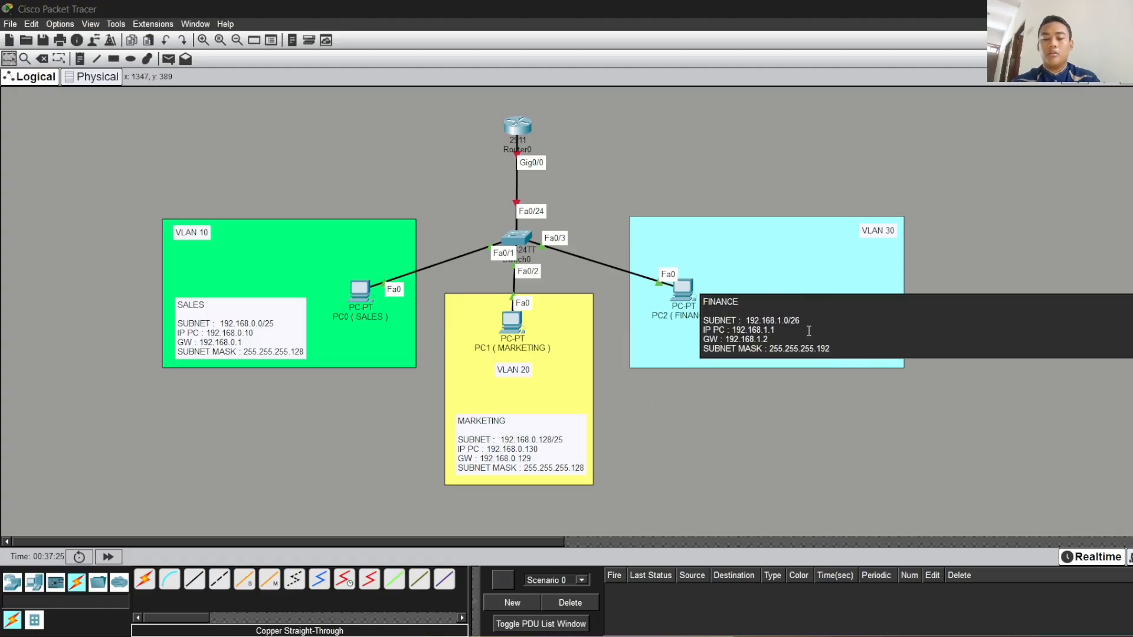
pyautogui.write('0')
pyautogui.click(976, 226)
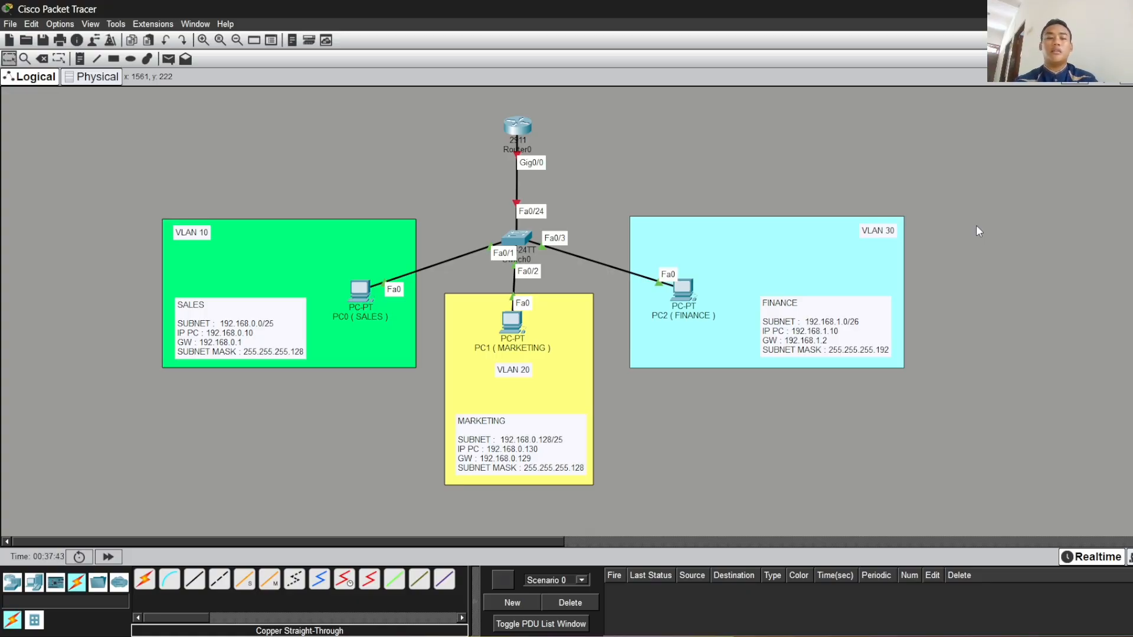
# - Open the command line of Switch0 and enter global configuration mode with enable and conf t
pyautogui.click(520, 240)
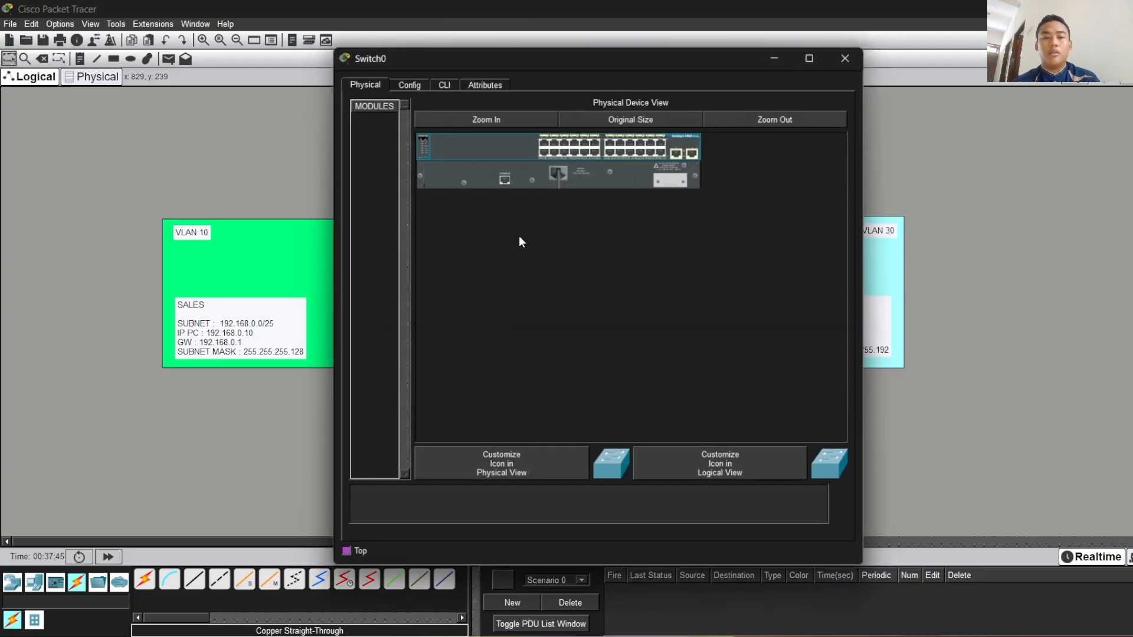
pyautogui.click(441, 80)
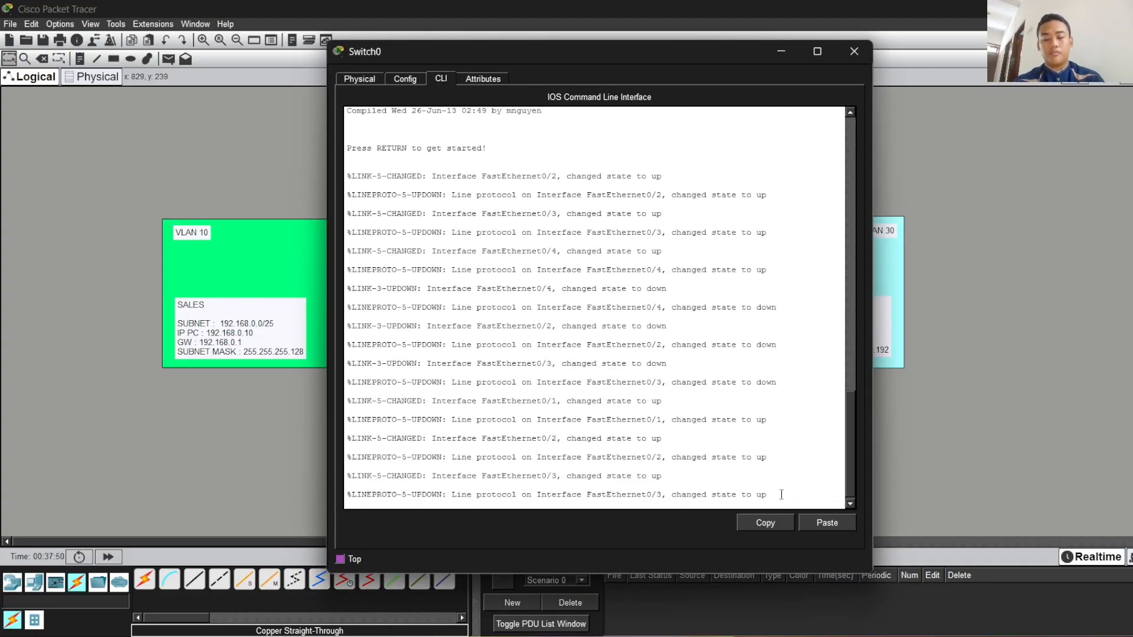
pyautogui.press('Return')
pyautogui.write("enable'")
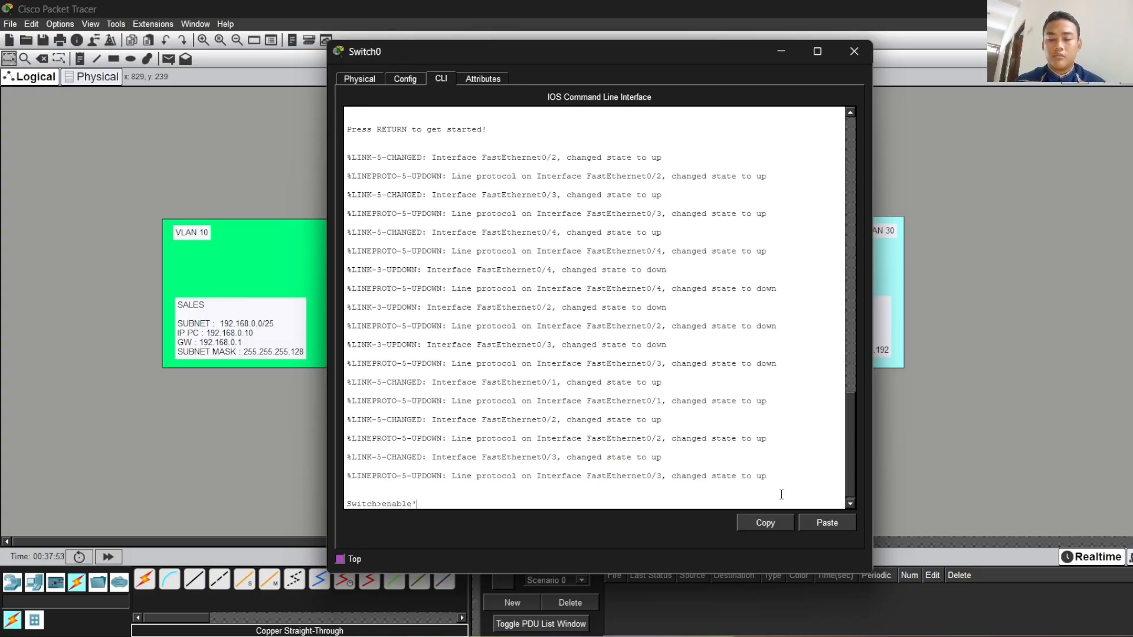
pyautogui.press('Return')
pyautogui.write('conft')
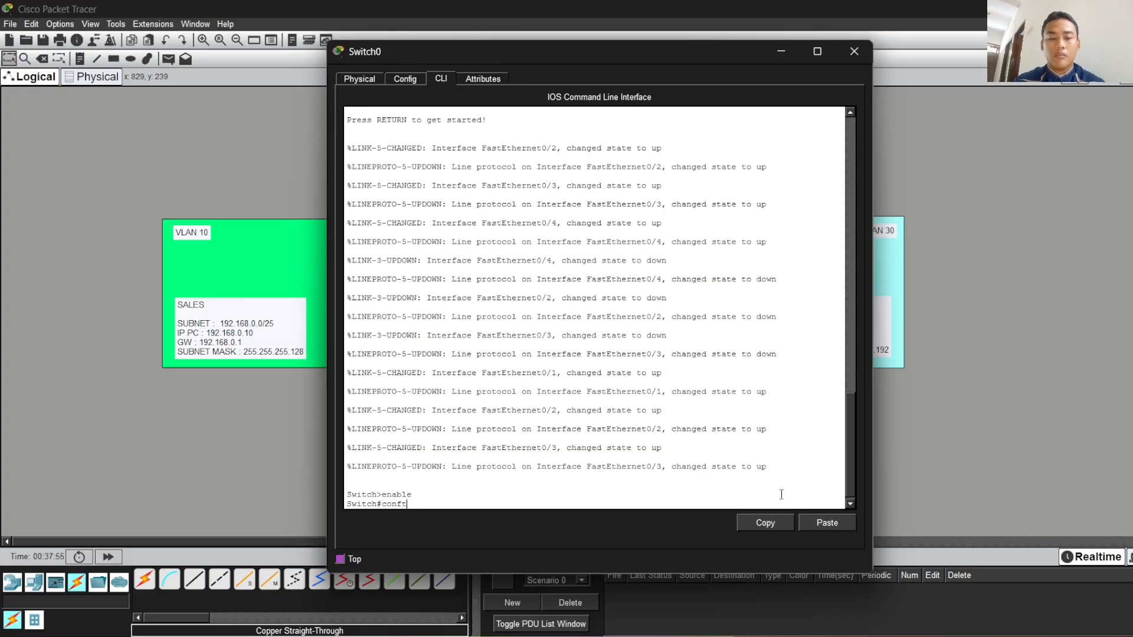
pyautogui.press('BackSpace')
pyautogui.write(' t')
pyautogui.press('Return')
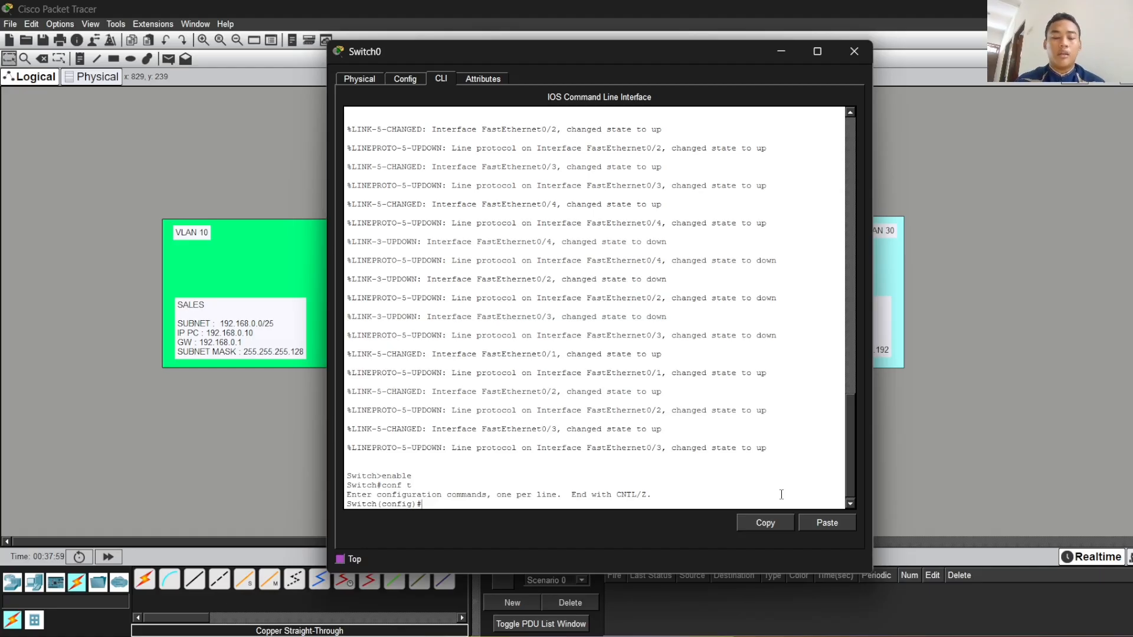
# - Create VLAN 10 on Switch0, name it SALES, and exit VLAN configuration
pyautogui.write('vlan 1')
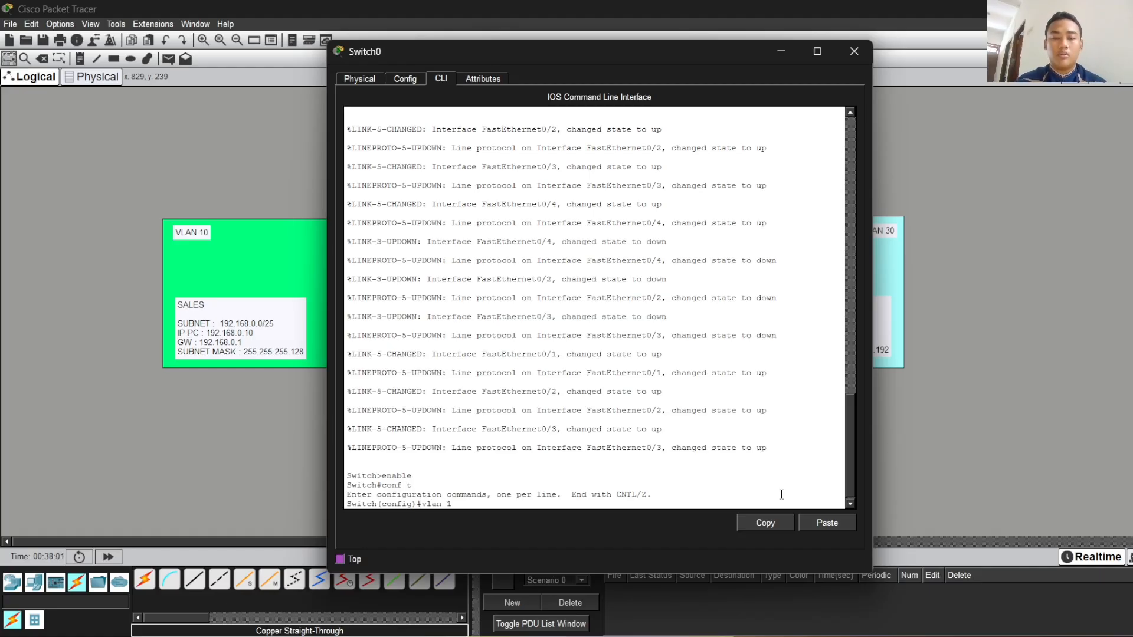
pyautogui.write('0')
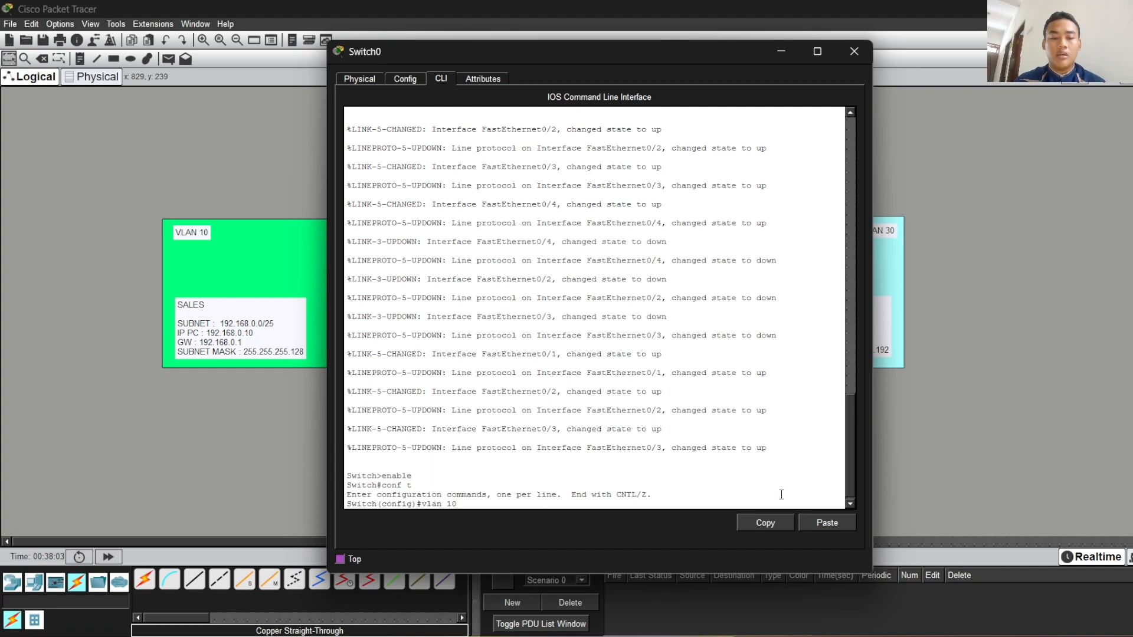
pyautogui.press('Return')
pyautogui.write('name')
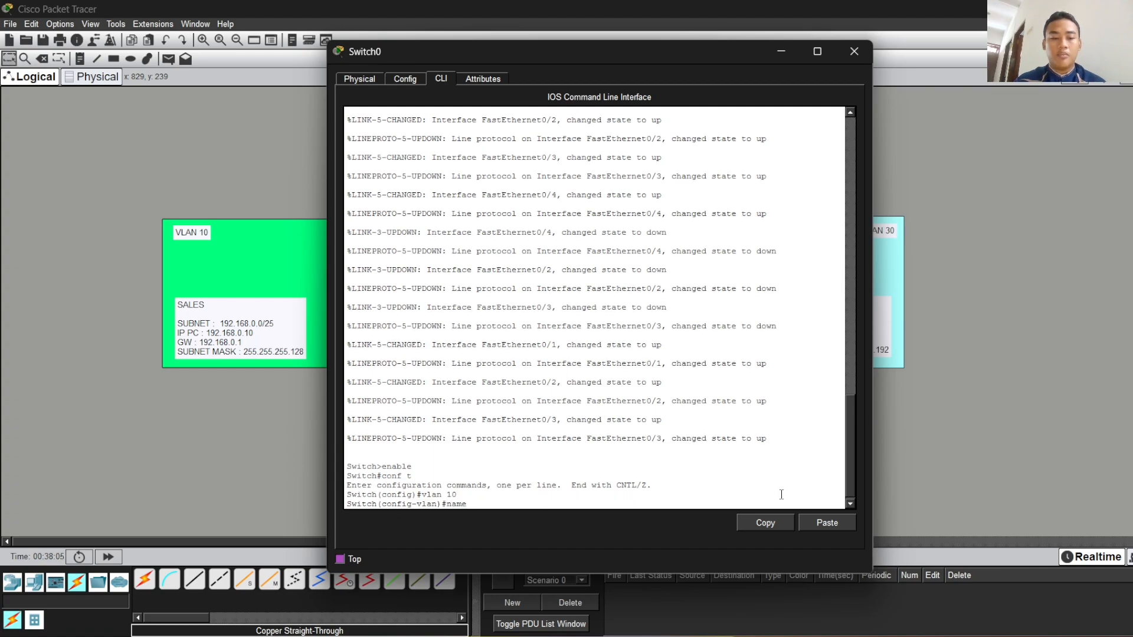
pyautogui.write(' SALES')
pyautogui.press('Return')
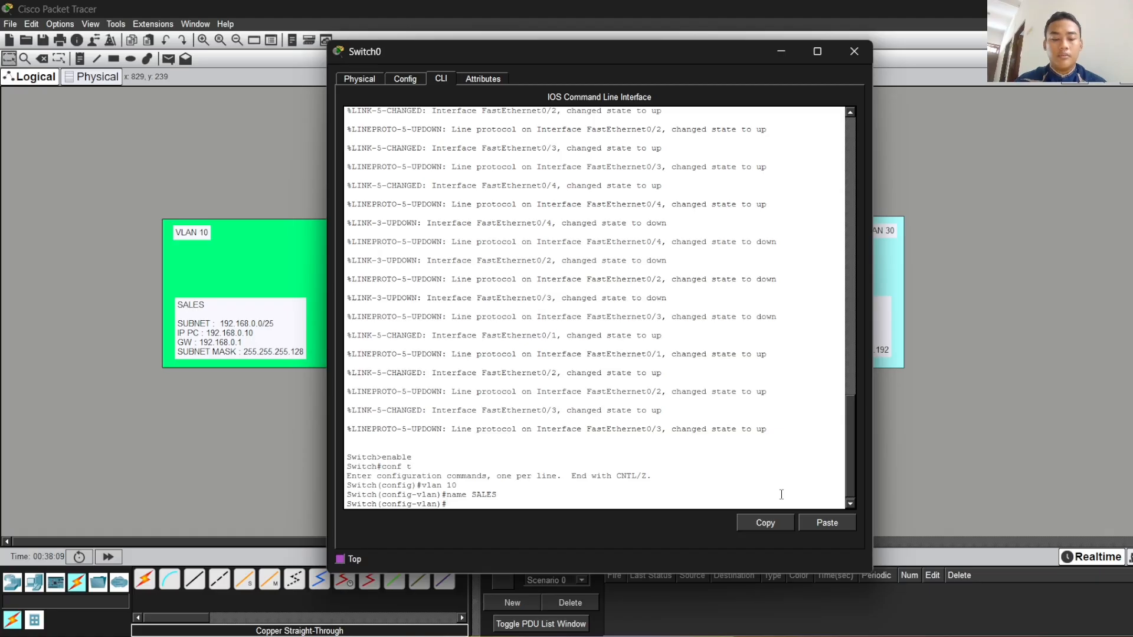
pyautogui.write('exit')
pyautogui.press('Return')
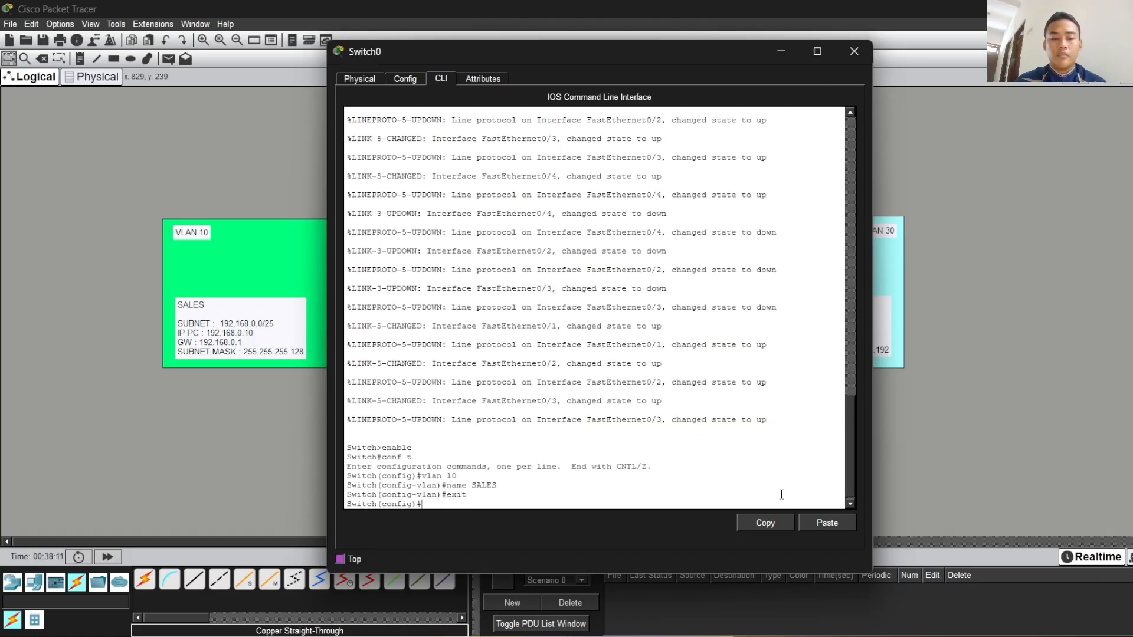
# - Create VLAN 20 on Switch0, name it MARKETING, and exit VLAN configuration
pyautogui.write('vlan 20')
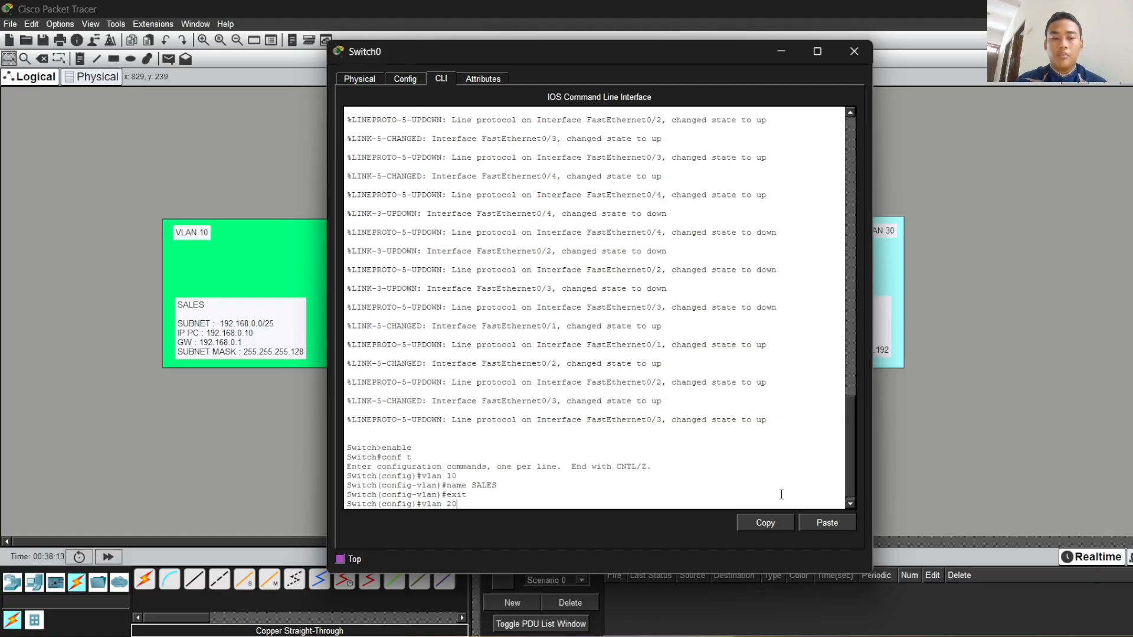
pyautogui.press('Return')
pyautogui.write('na')
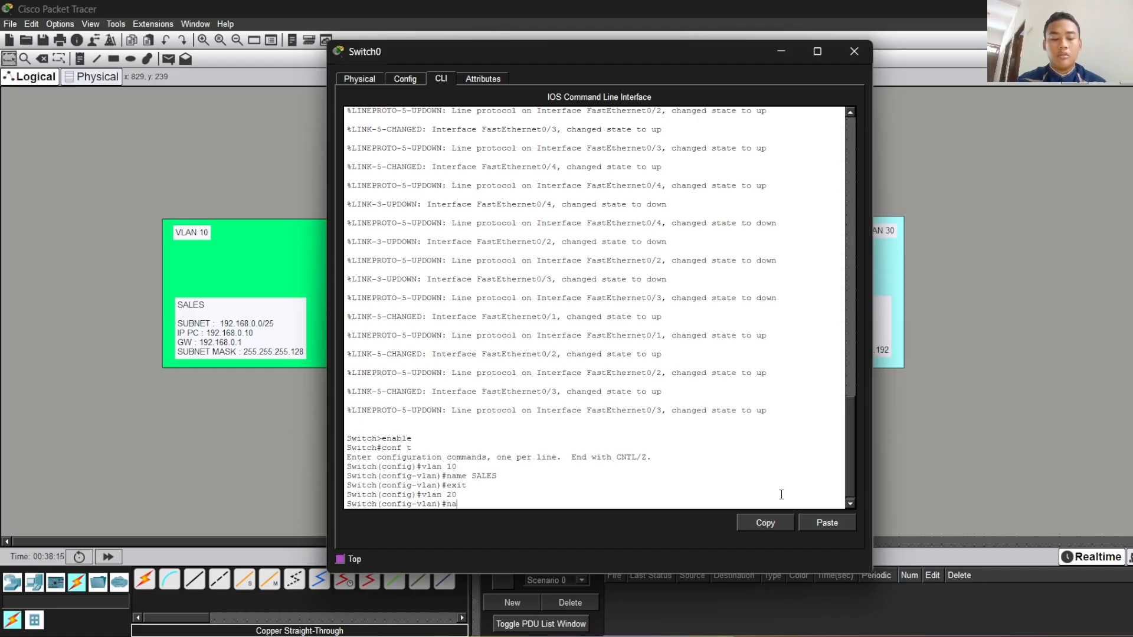
pyautogui.write('me MARKETING')
pyautogui.press('Return')
pyautogui.write('e')
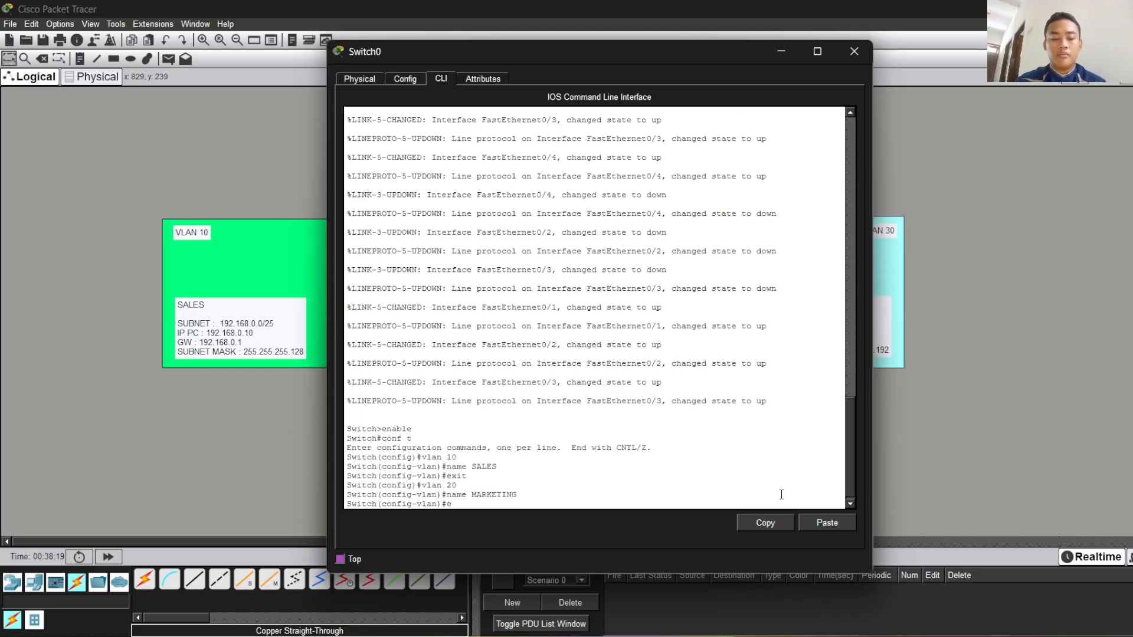
pyautogui.write('xit')
pyautogui.press('Return')
# - Create VLAN 30 on Switch0, name it FINANCE, and exit VLAN configuration
pyautogui.write('v')
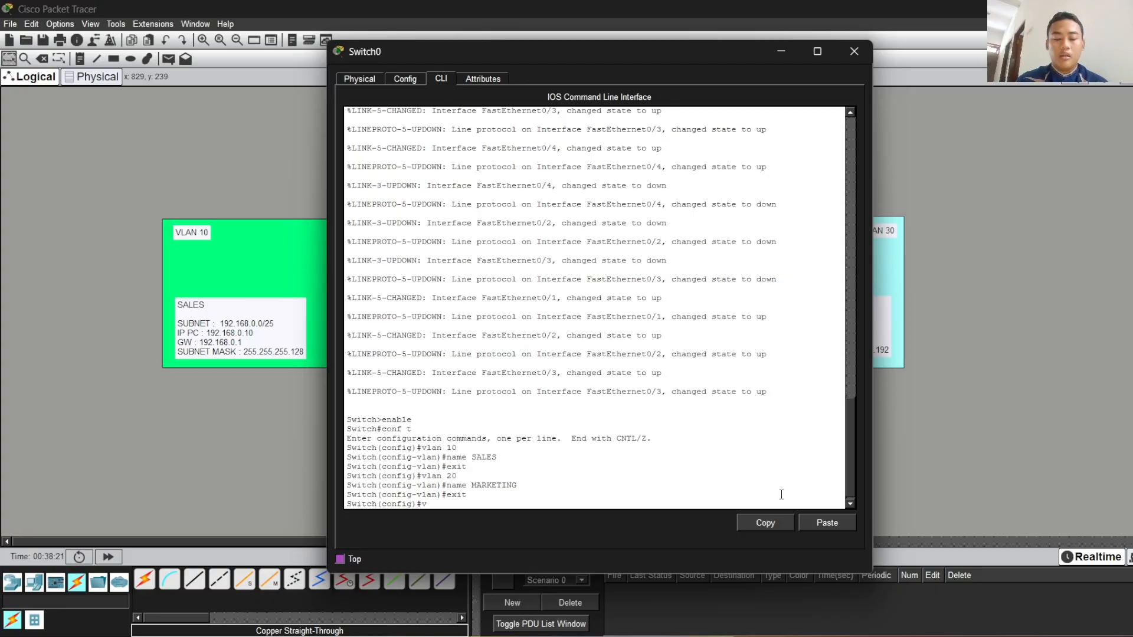
pyautogui.write('lan 30')
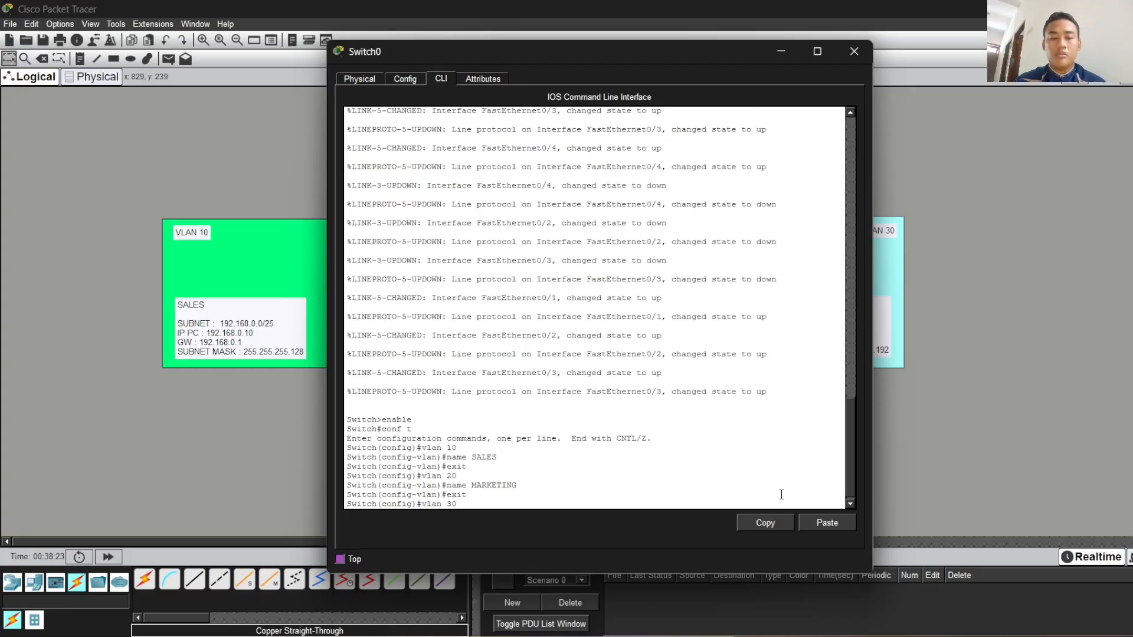
pyautogui.press('Return')
pyautogui.write('name F')
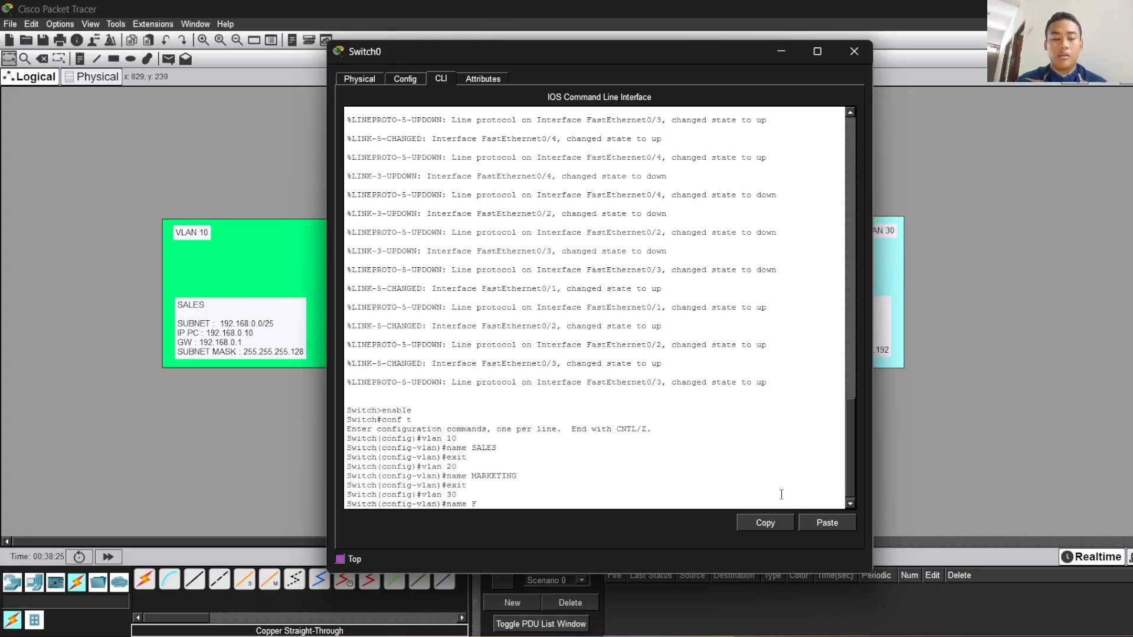
pyautogui.write('INANCE')
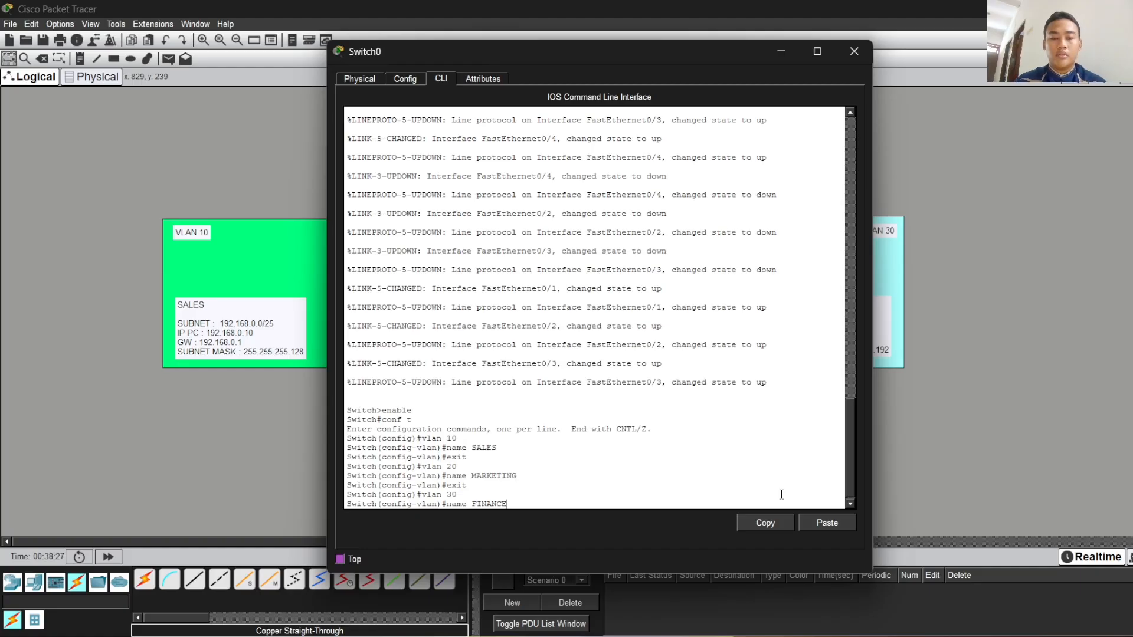
pyautogui.press('Return')
pyautogui.write('e')
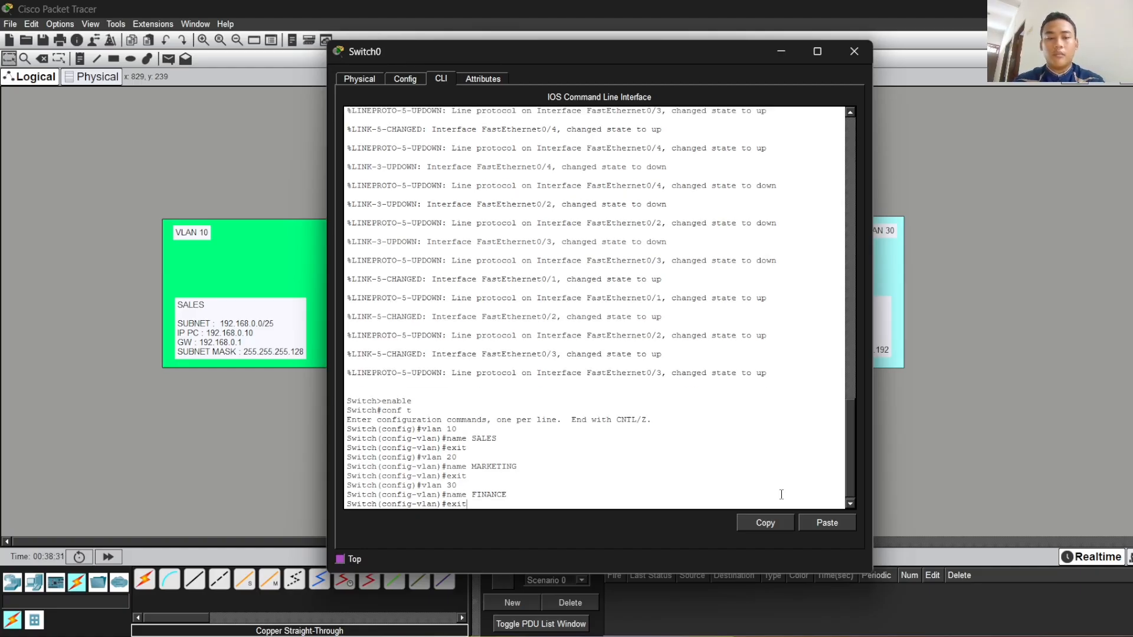
pyautogui.write('xit')
pyautogui.press('Return')
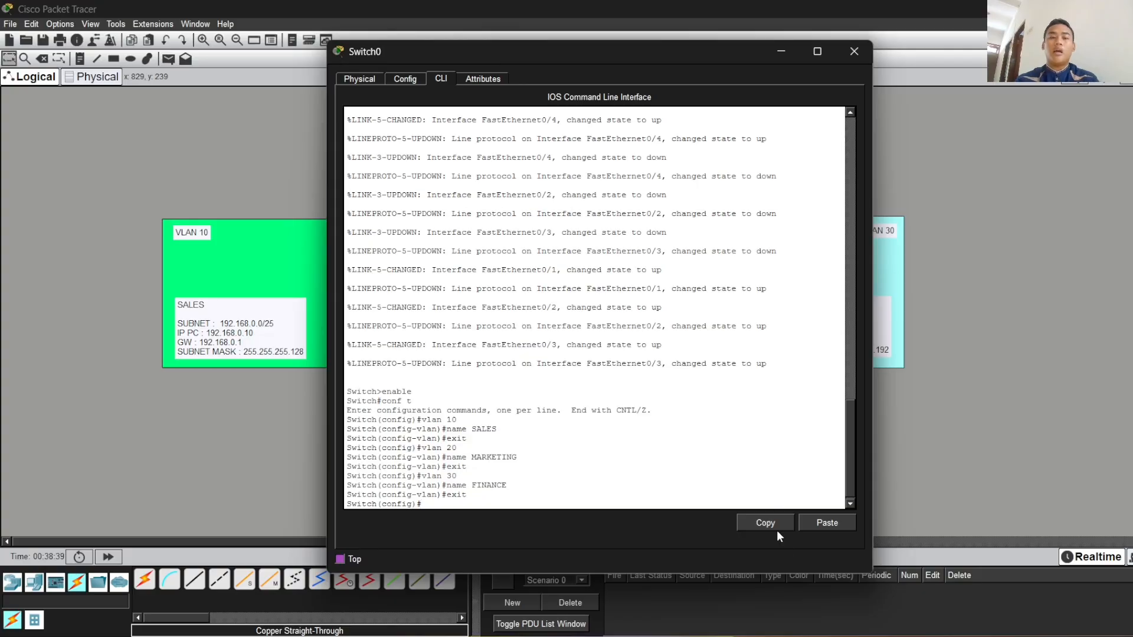
# - Move the Switch0 window aside to uncover the switch and its port labels in the topology
pyautogui.moveTo(698, 51); pyautogui.dragTo(910, 49)
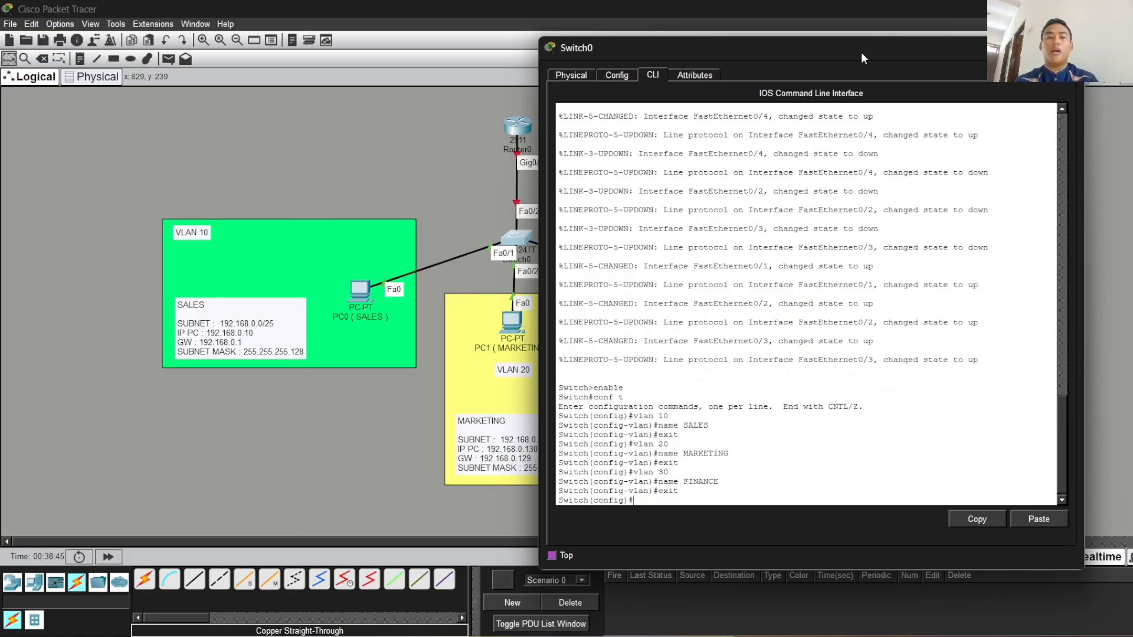
pyautogui.moveTo(745, 48)
pyautogui.mouseDown()
pyautogui.moveTo(707, 51)
pyautogui.moveTo(753, 50)
pyautogui.mouseUp()
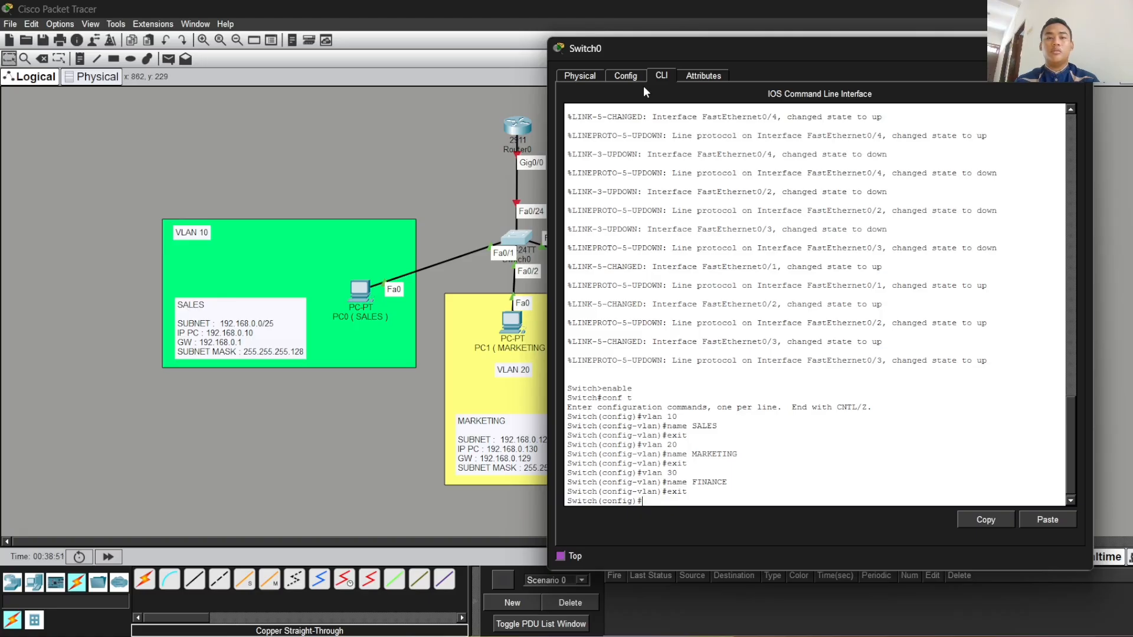
pyautogui.moveTo(646, 51); pyautogui.dragTo(689, 52)
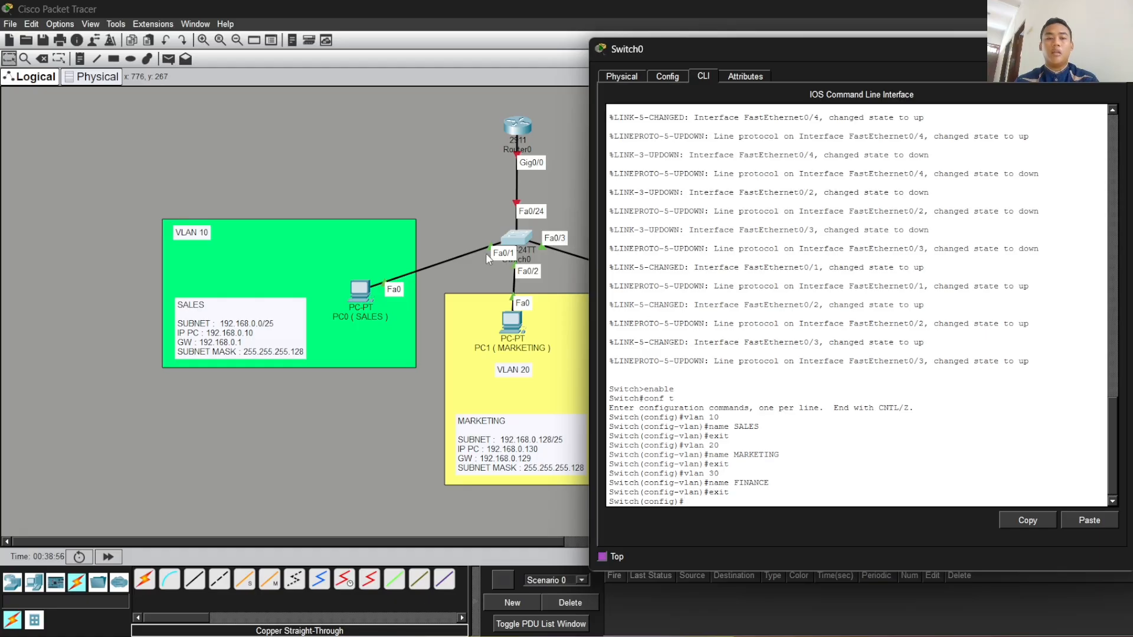
pyautogui.moveTo(758, 54); pyautogui.dragTo(735, 51)
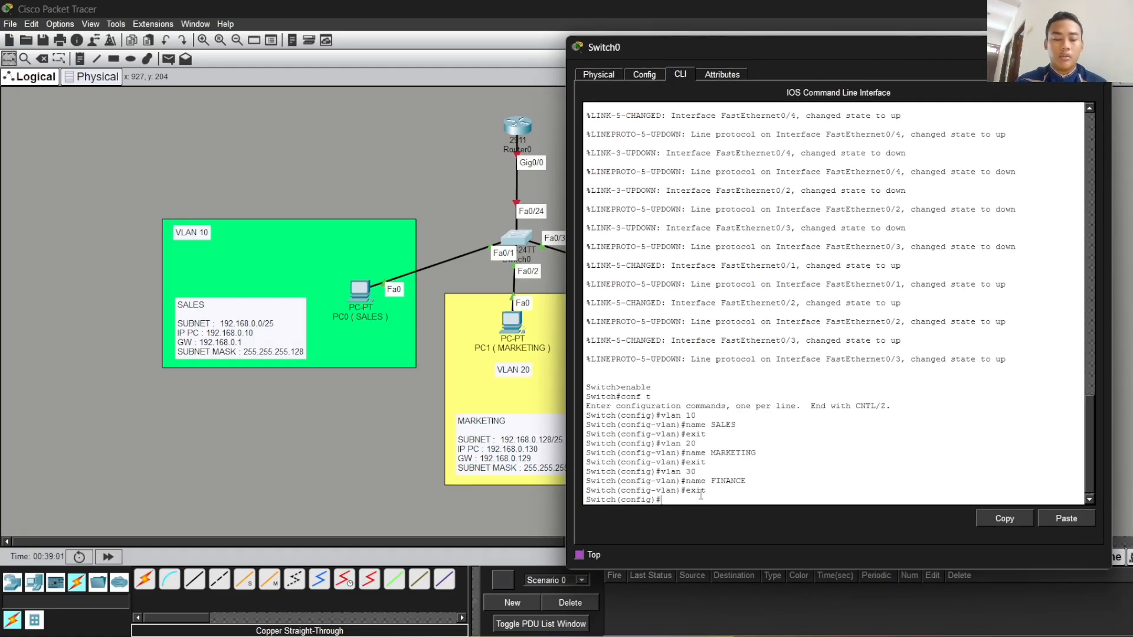
# - Enter interface fa0/1 on Switch0 and set its switchport mode to access
pyautogui.write('terface')
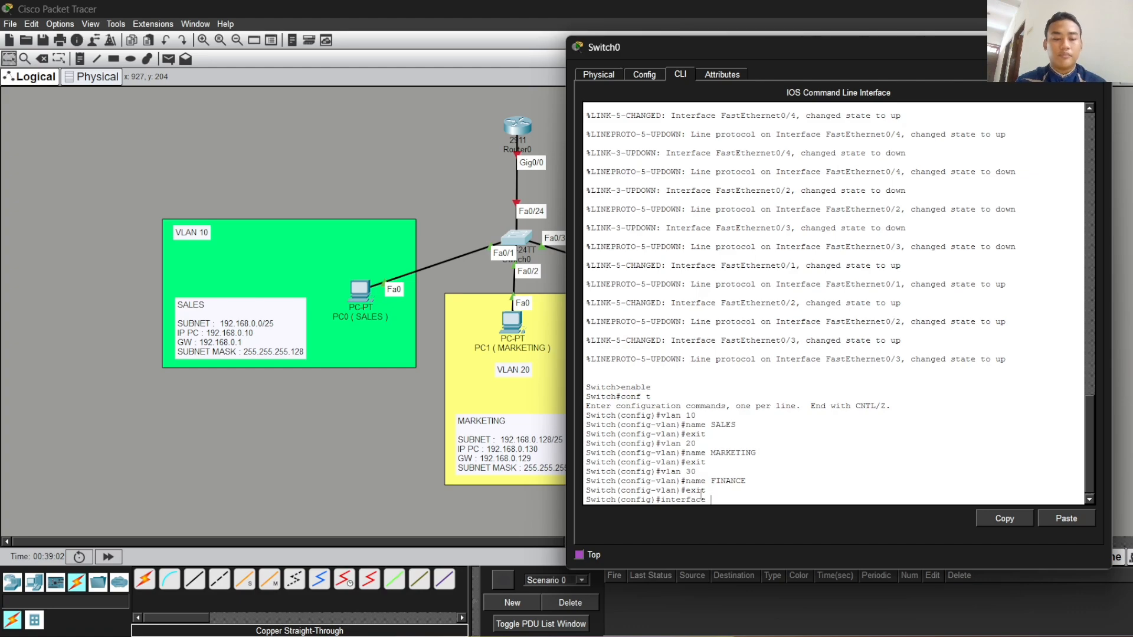
pyautogui.write(' fa0')
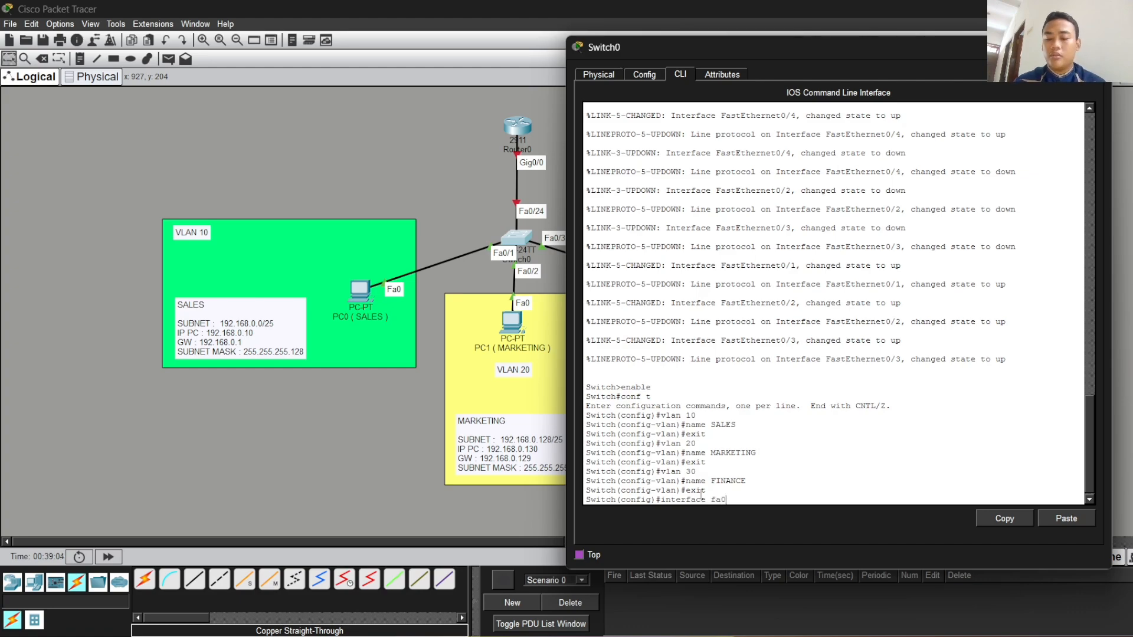
pyautogui.write('/1')
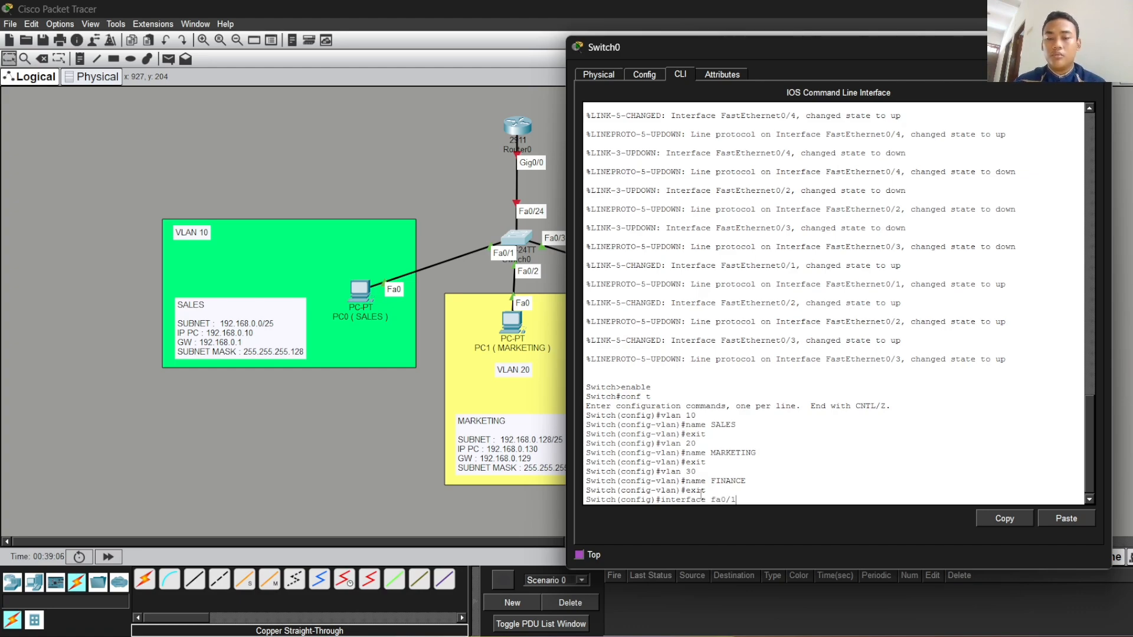
pyautogui.press('Return')
pyautogui.write('swit')
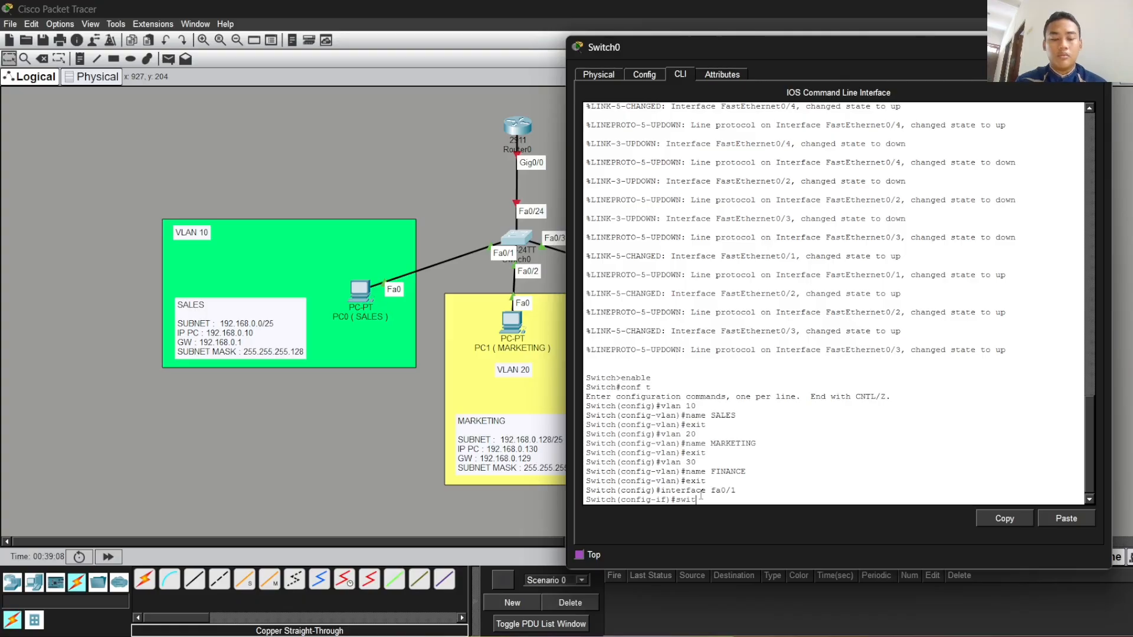
pyautogui.write('chport mode acce')
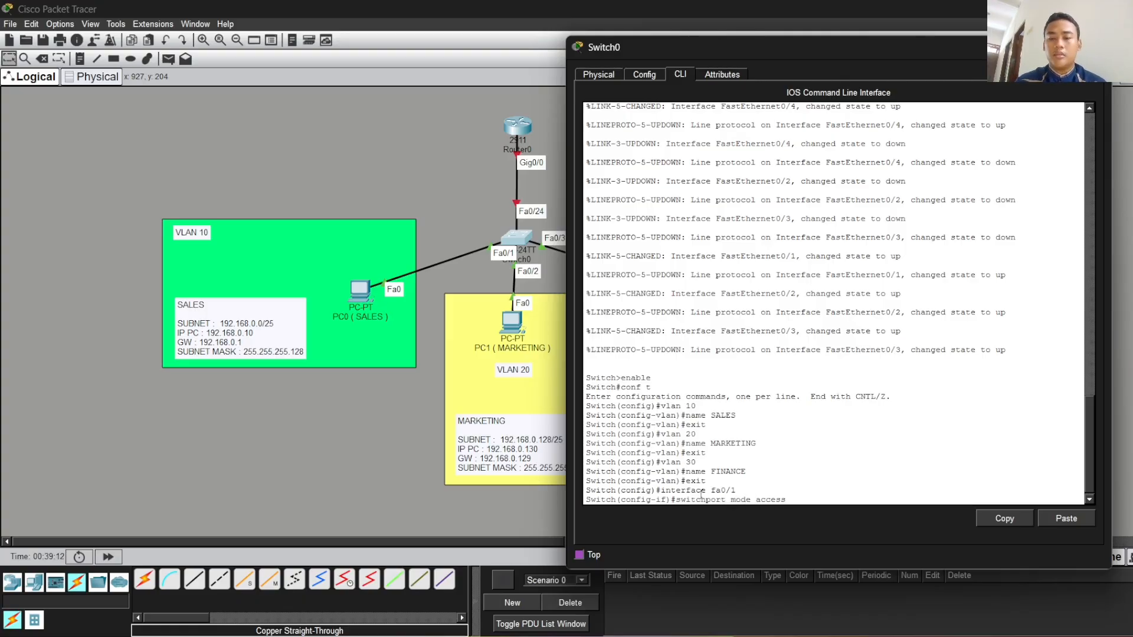
pyautogui.write('ss')
pyautogui.press('Return')
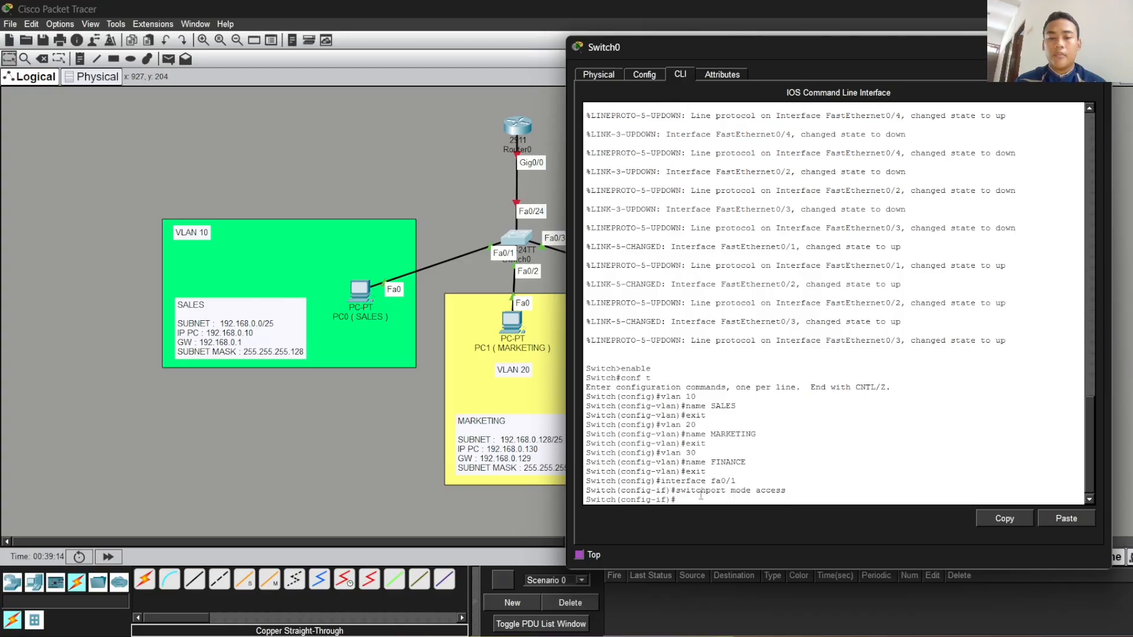
# - Assign interface fa0/1 on Switch0 to access VLAN 10
pyautogui.press('Up')
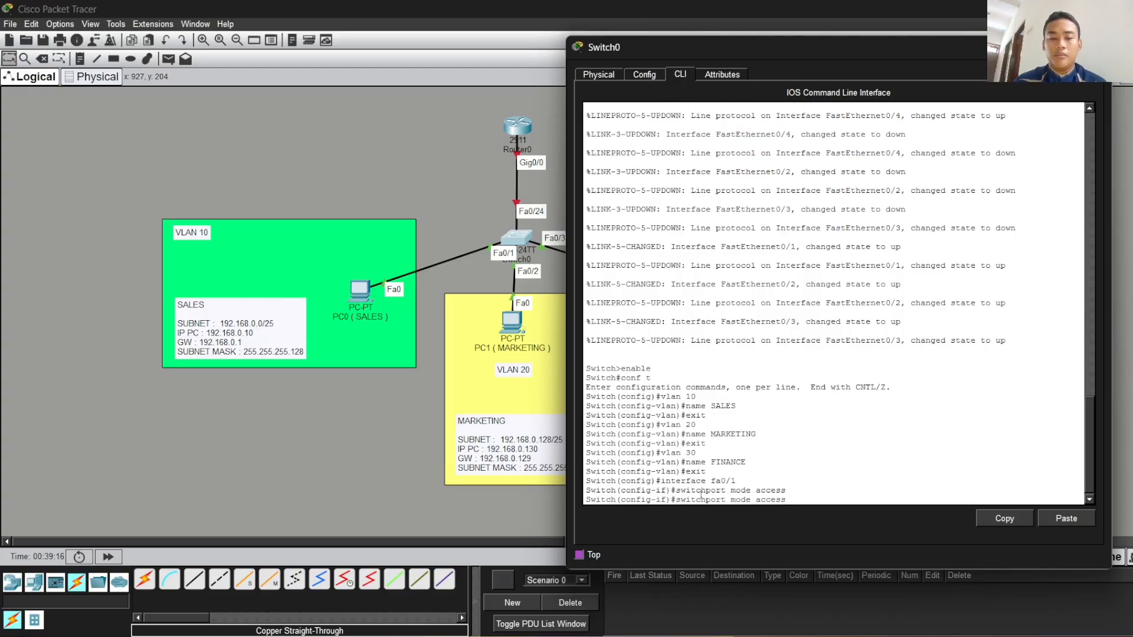
pyautogui.press('Left')
pyautogui.press('Left')
pyautogui.press('Left')
pyautogui.press('Left')
pyautogui.press('Left')
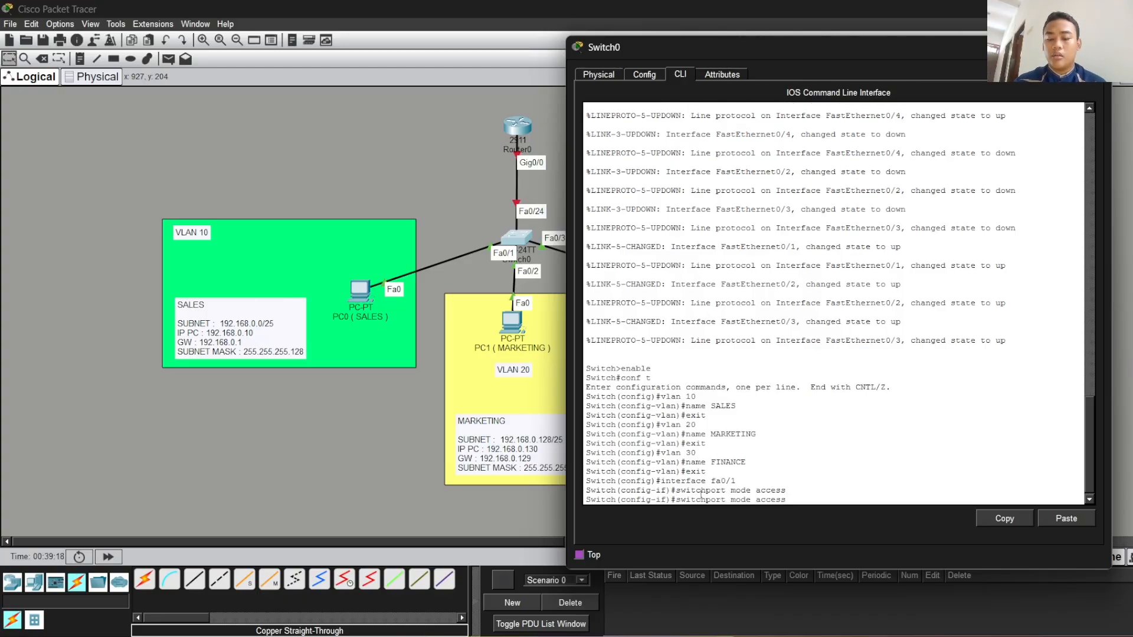
pyautogui.press('BackSpace')
pyautogui.press('BackSpace')
pyautogui.press('BackSpace')
pyautogui.press('BackSpace')
pyautogui.press('BackSpace')
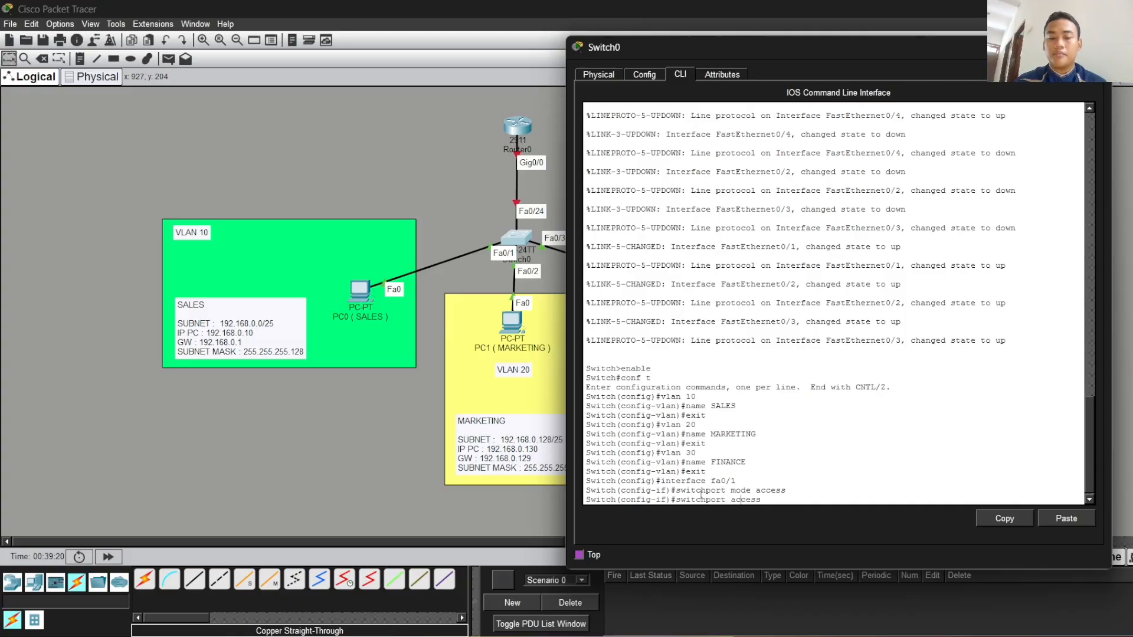
pyautogui.write('vlan 10')
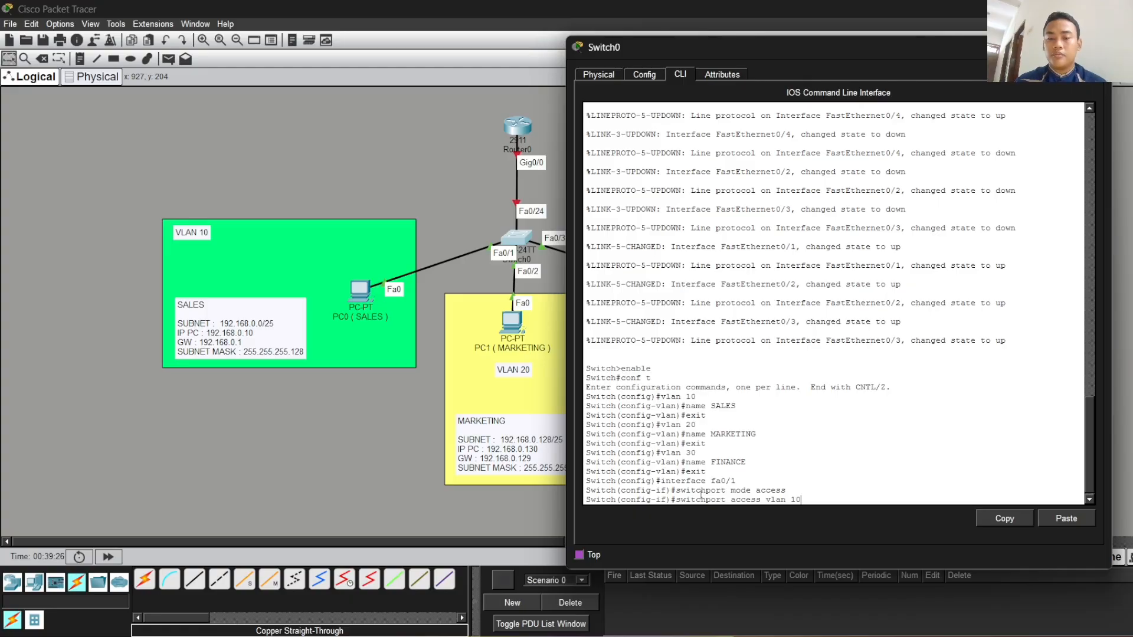
pyautogui.press('Return')
# - Enable interface fa0/1 with no shutdown and exit its interface configuration
pyautogui.write('mo shu')
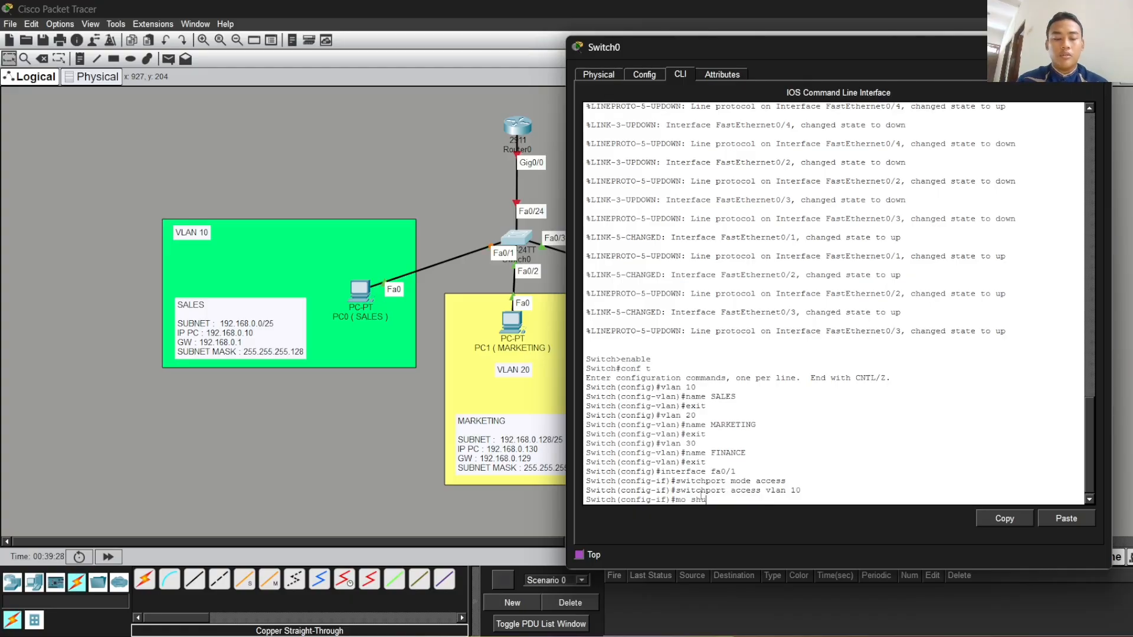
pyautogui.write('tdown')
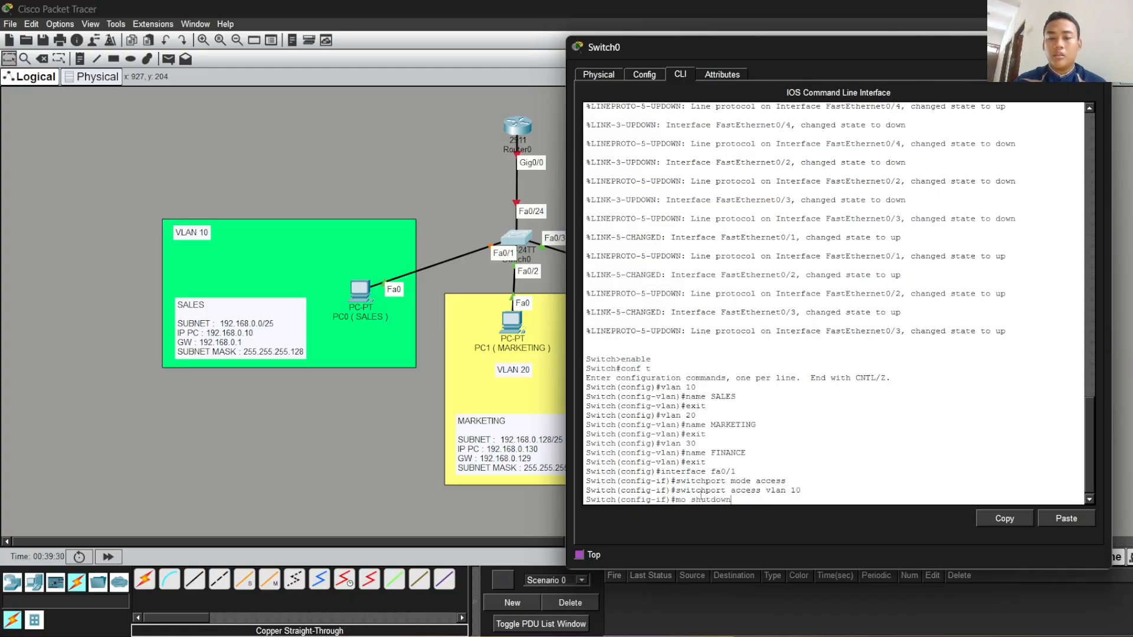
pyautogui.press('Return')
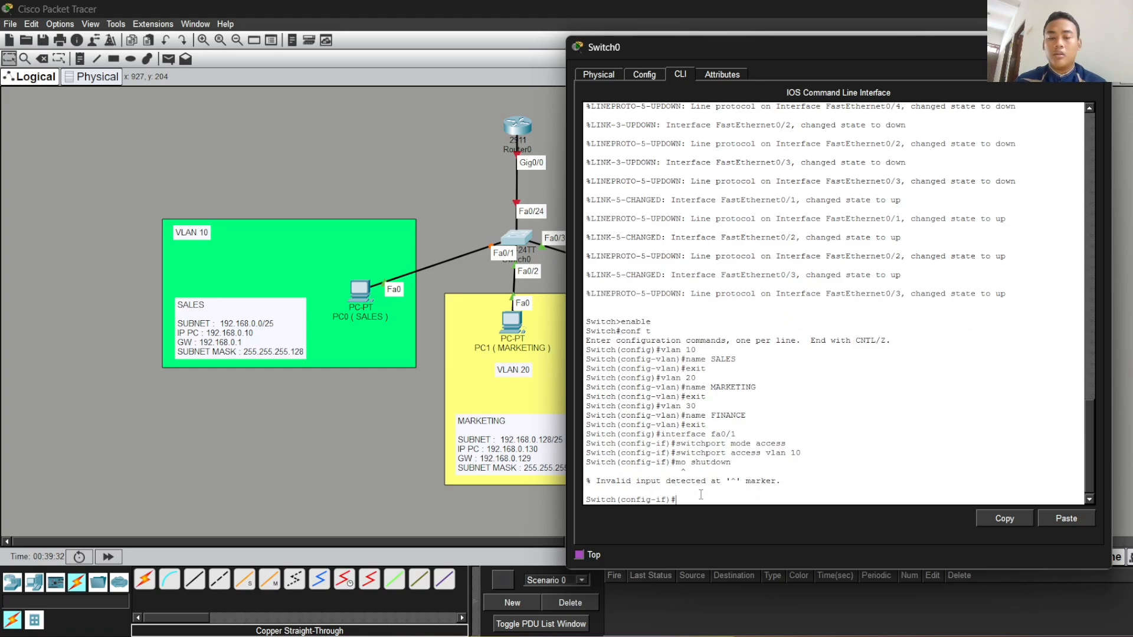
pyautogui.press('Up')
pyautogui.press('Left')
pyautogui.press('Left')
pyautogui.press('Left')
pyautogui.press('Left')
pyautogui.press('Left')
pyautogui.press('Left')
pyautogui.press('Left')
pyautogui.press('Left')
pyautogui.press('Left')
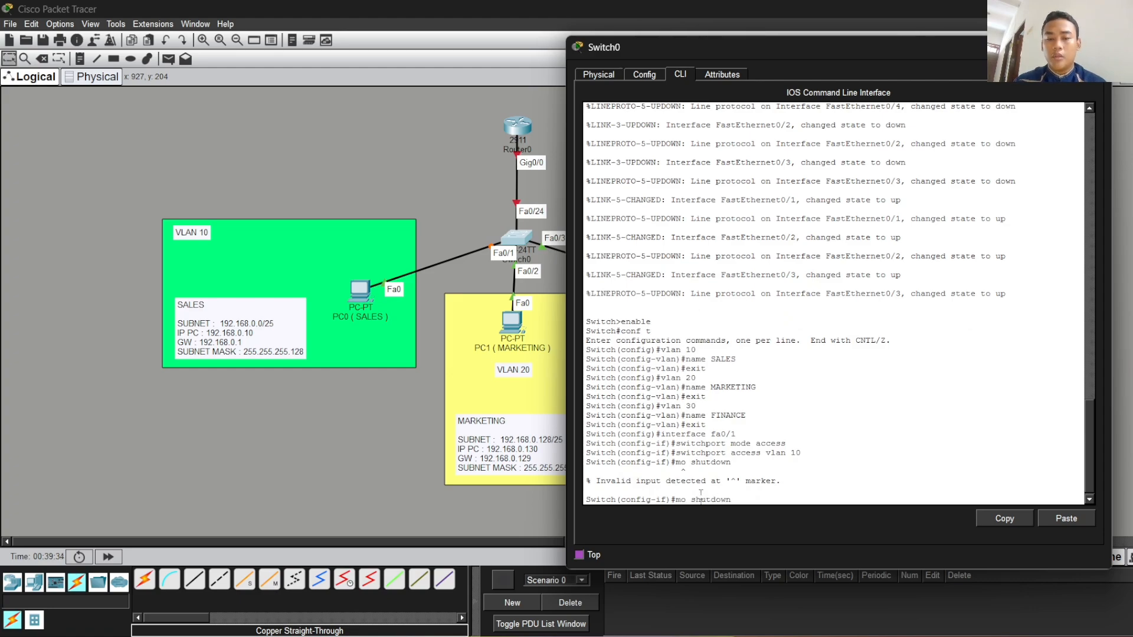
pyautogui.press('BackSpace')
pyautogui.press('BackSpace')
pyautogui.write('no')
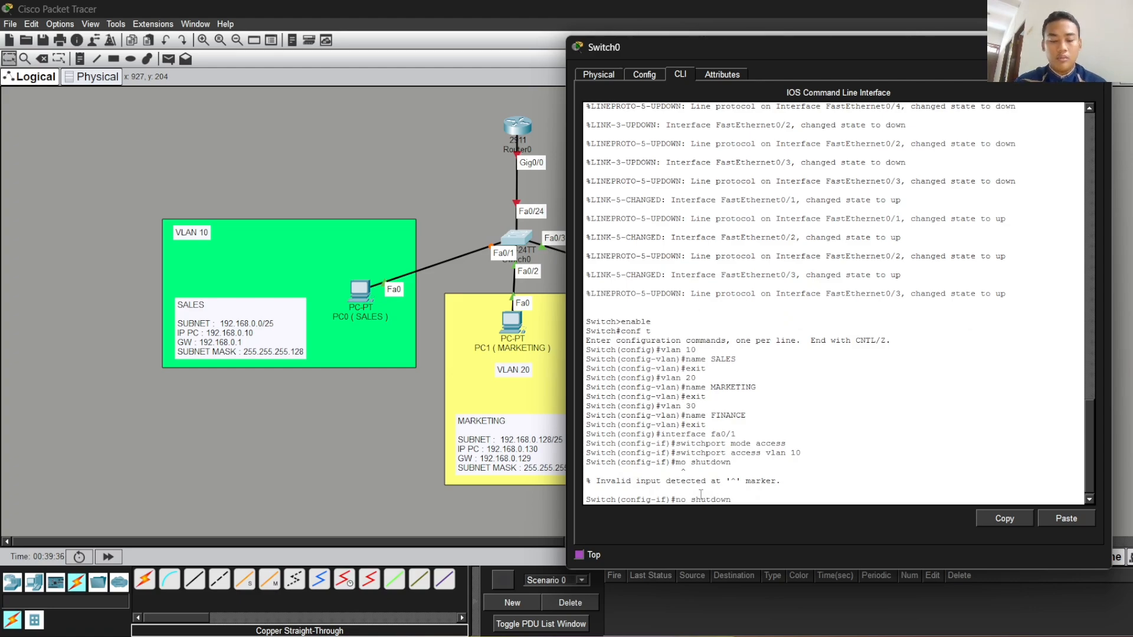
pyautogui.press('Right')
pyautogui.press('Right')
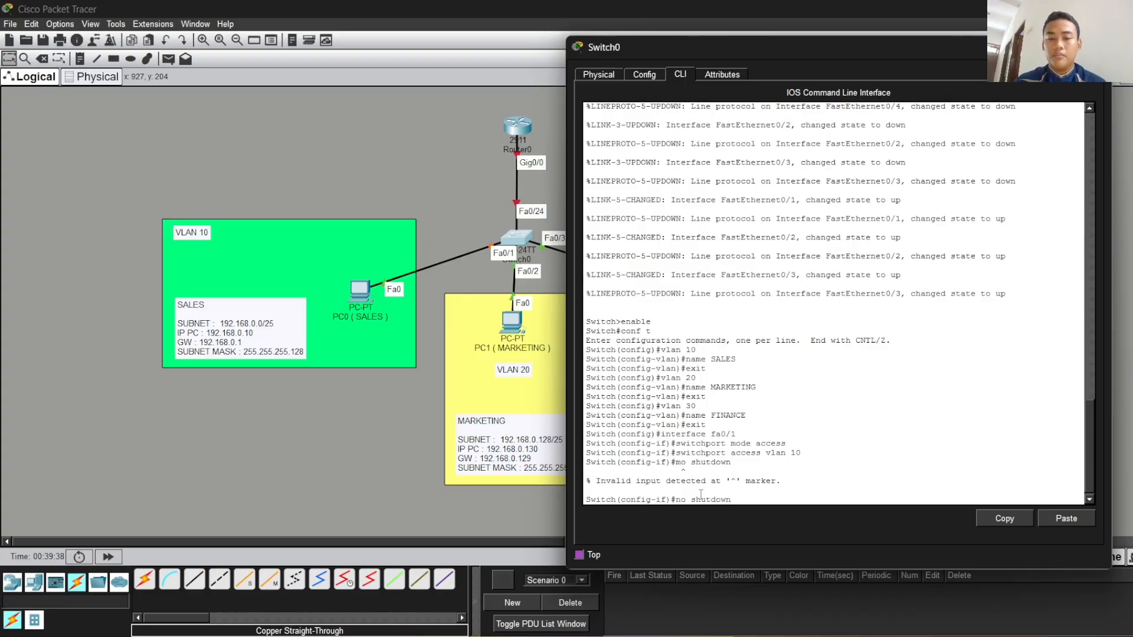
pyautogui.press('Return')
pyautogui.write('exit')
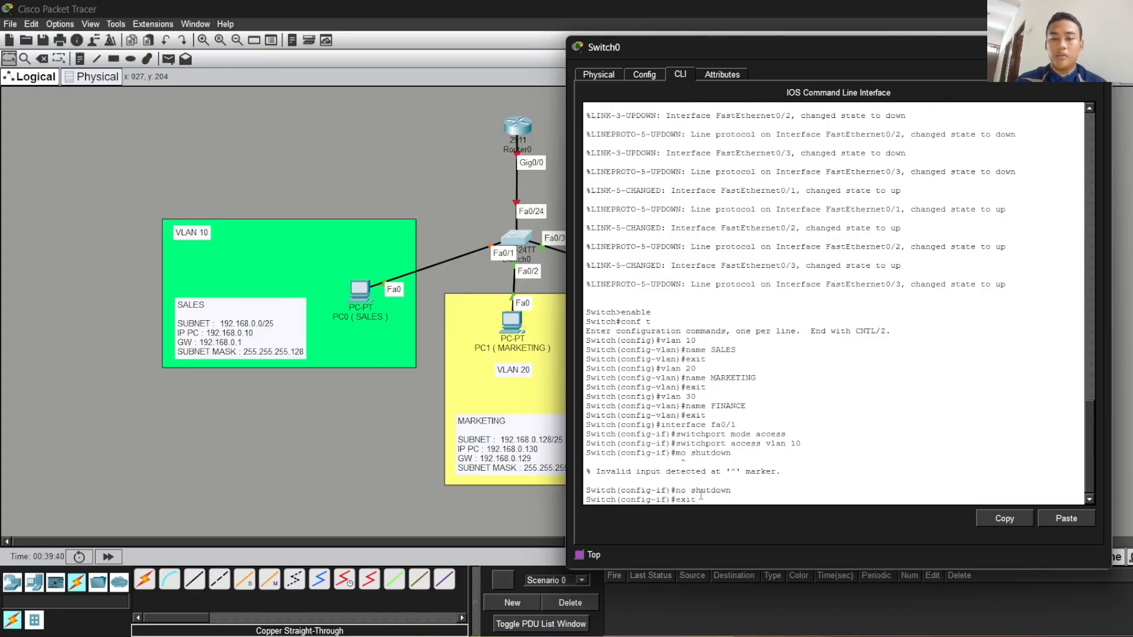
pyautogui.press('Return')
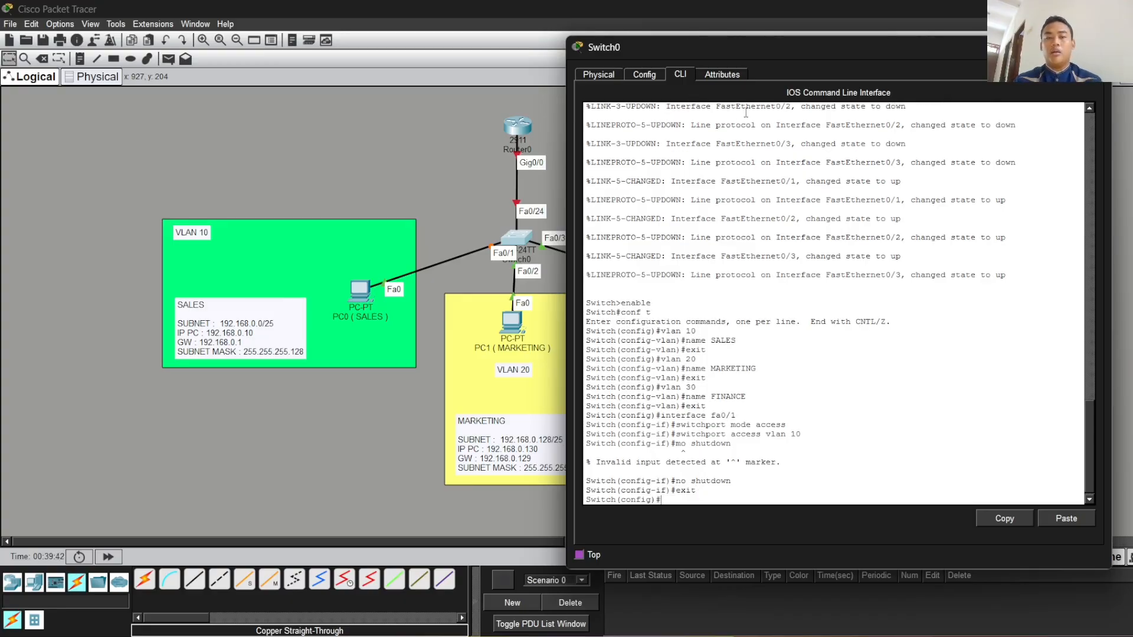
# - Check the switch's port labels in the topology and enter interface fa0/2 configuration on Switch0
pyautogui.moveTo(700, 44); pyautogui.dragTo(870, 32)
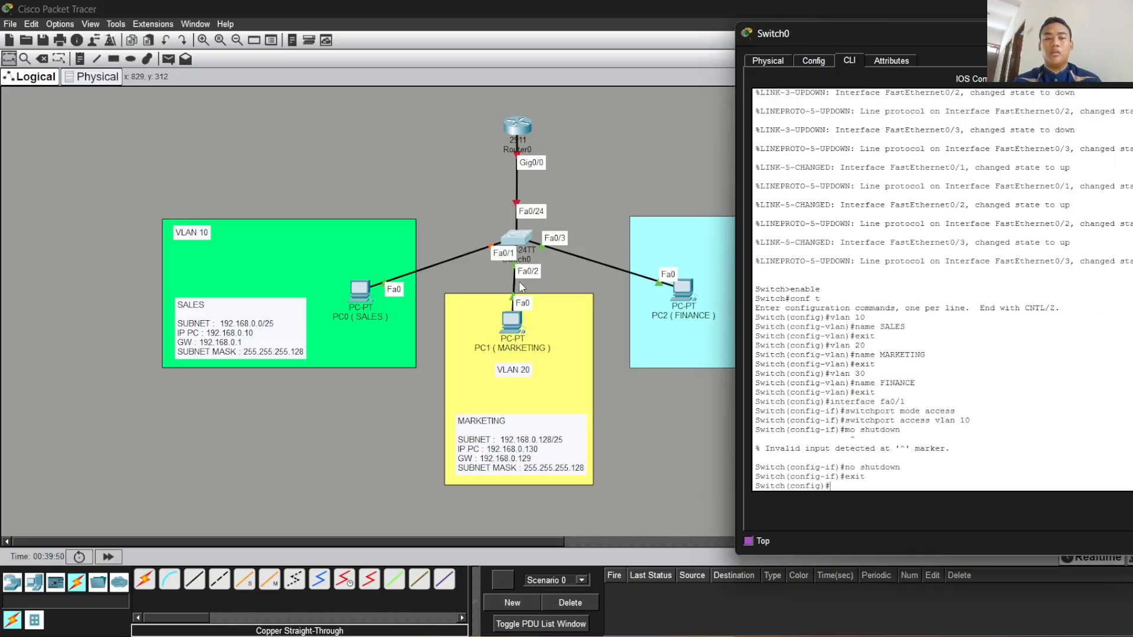
pyautogui.moveTo(884, 40); pyautogui.dragTo(720, 21)
pyautogui.write('no shutdown')
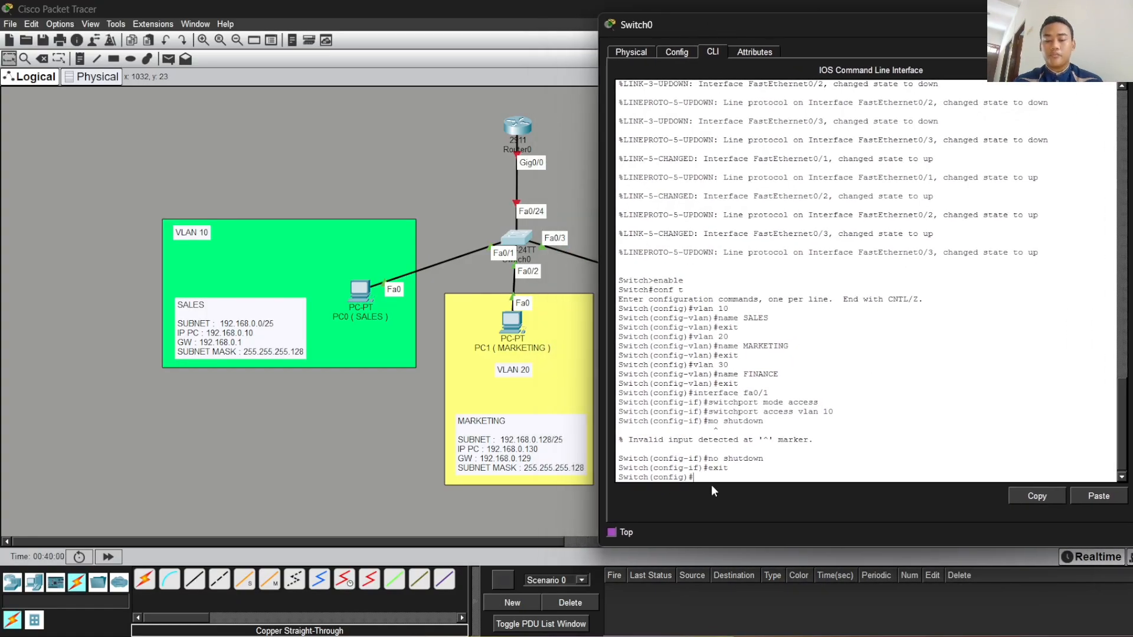
pyautogui.press('Up')
pyautogui.press('Up')
pyautogui.press('Up')
pyautogui.press('Up')
pyautogui.press('Up')
pyautogui.press('Up')
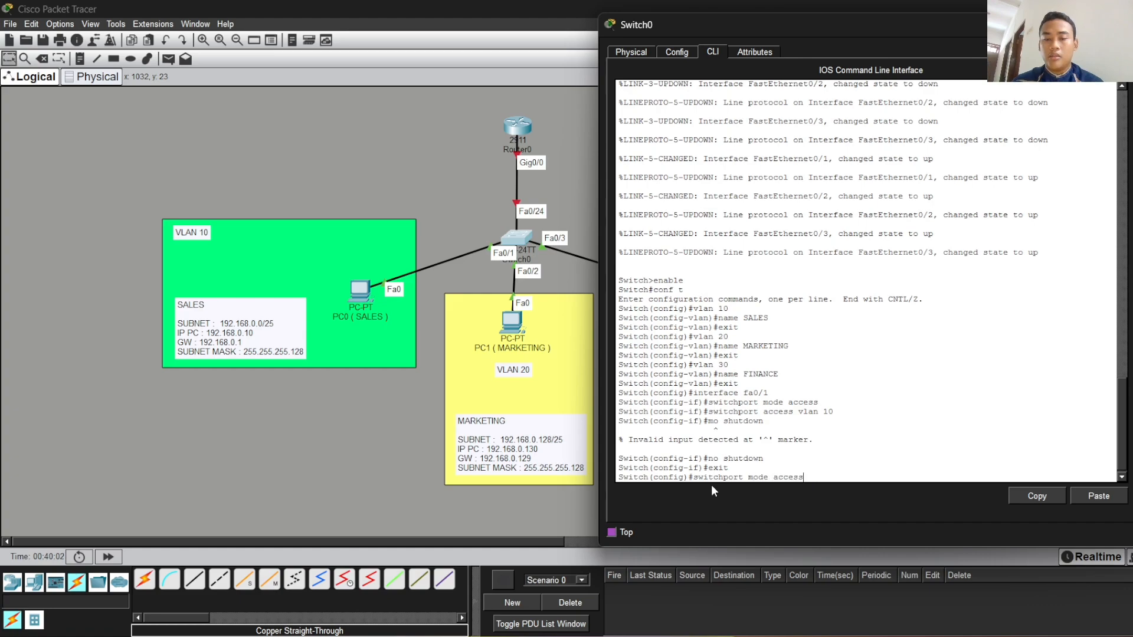
pyautogui.press('BackSpace')
pyautogui.write('2')
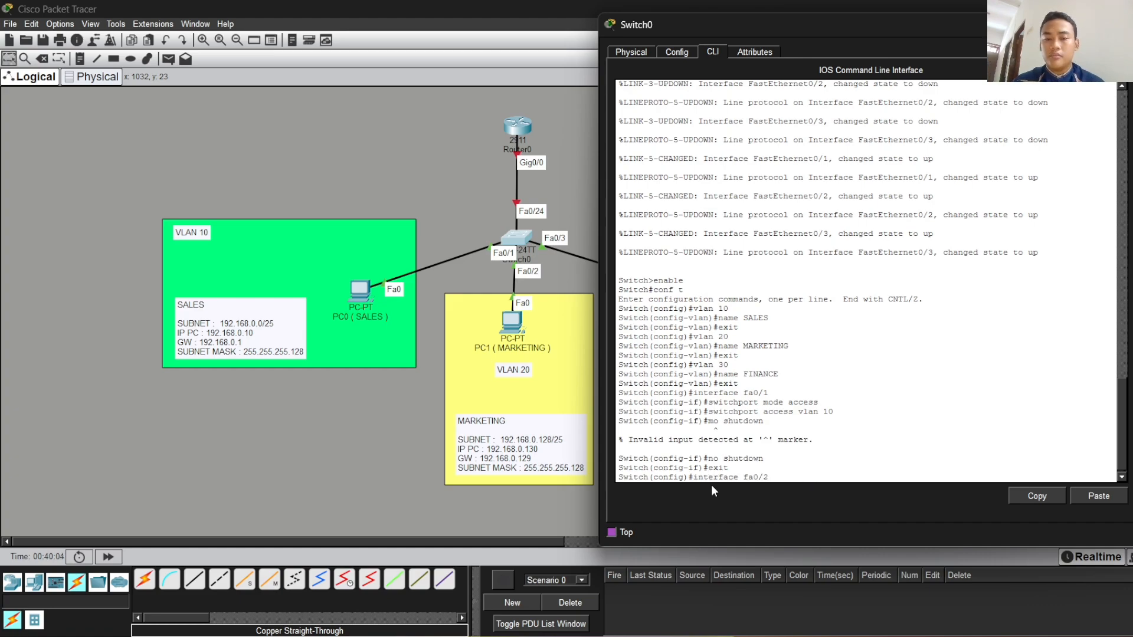
pyautogui.press('Return')
# - Set the switchport mode of interface fa0/2 to access
pyautogui.press('Up')
pyautogui.press('Up')
pyautogui.press('Up')
pyautogui.press('Up')
pyautogui.press('Up')
pyautogui.press('Up')
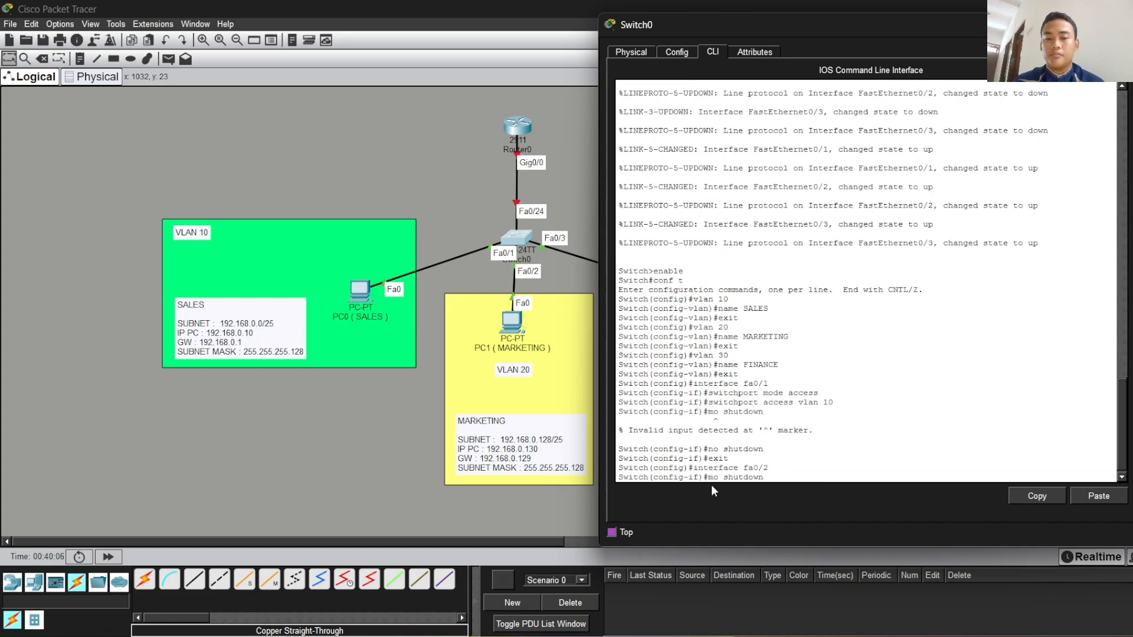
pyautogui.press('Up')
pyautogui.press('Down')
pyautogui.press('Return')
# - Assign interface fa0/2 on Switch0 to access VLAN 20
pyautogui.press('Up')
pyautogui.press('Up')
pyautogui.press('Up')
pyautogui.press('Up')
pyautogui.press('Up')
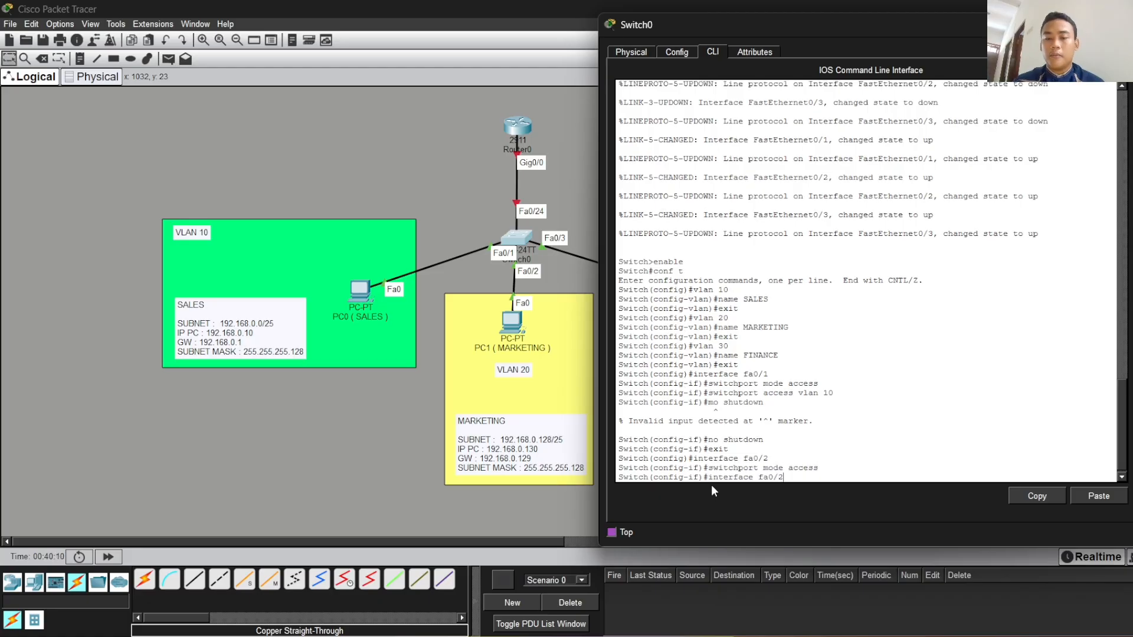
pyautogui.press('Up')
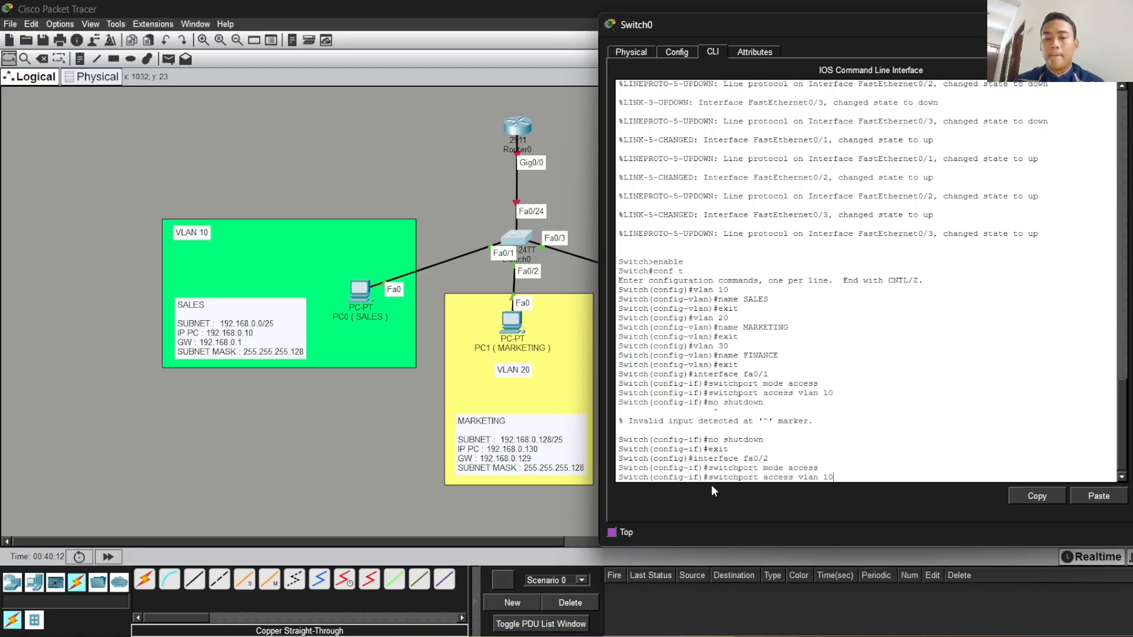
pyautogui.press('BackSpace')
pyautogui.press('BackSpace')
pyautogui.write('20')
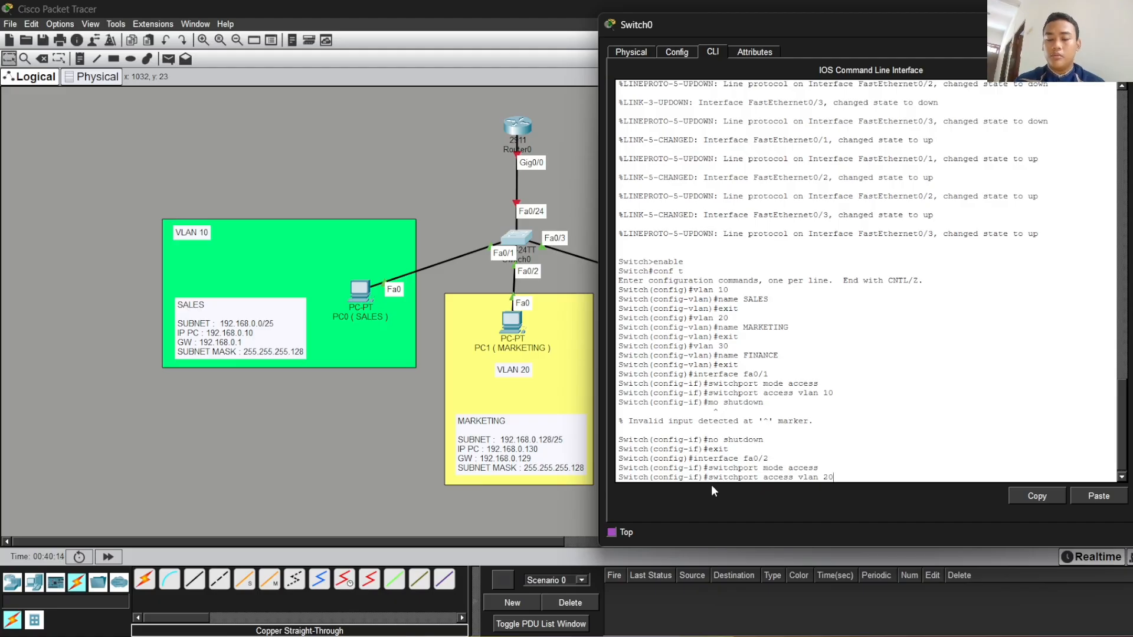
pyautogui.press('Return')
# - Enable interface fa0/2 with no shutdown and exit its interface configuration
pyautogui.press('Up')
pyautogui.press('Up')
pyautogui.press('Up')
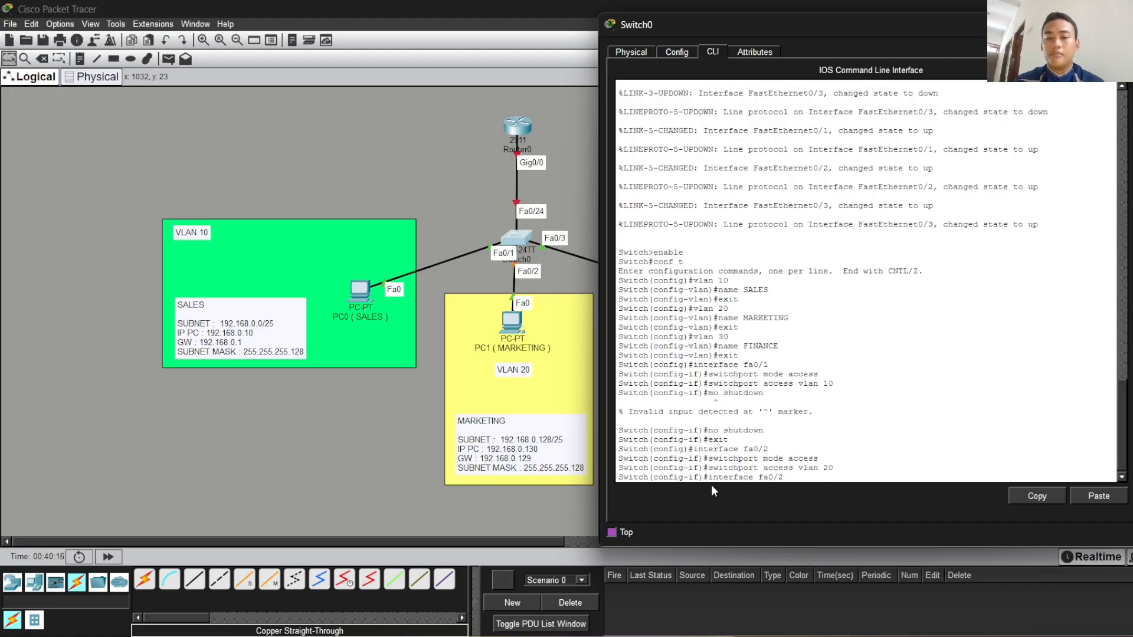
pyautogui.press('Up')
pyautogui.press('Up')
pyautogui.press('Return')
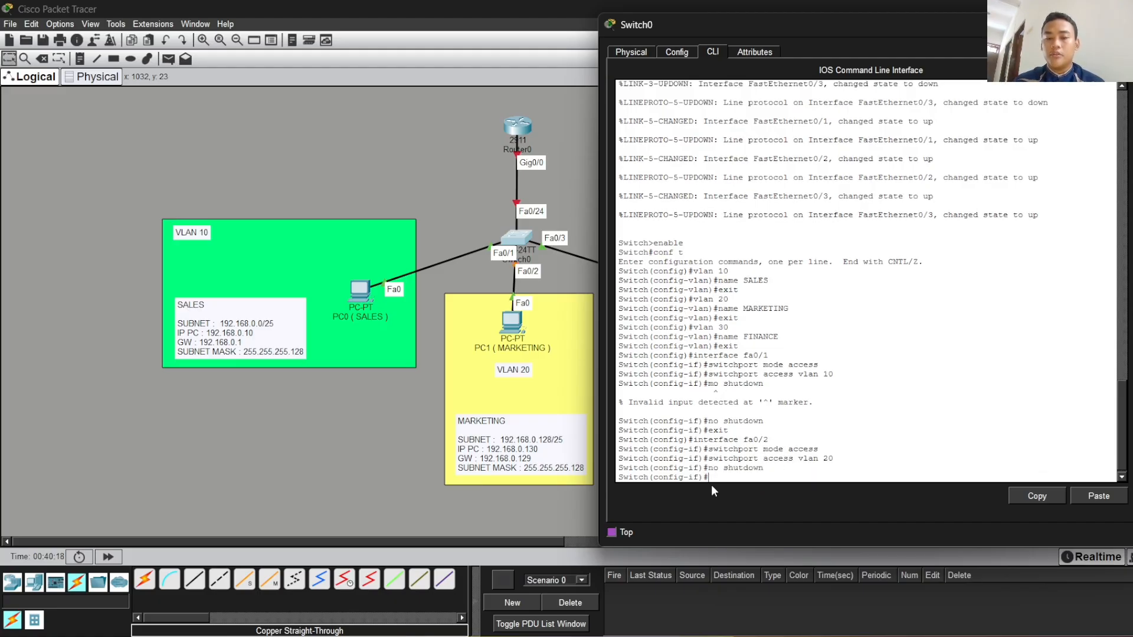
pyautogui.press('Up')
pyautogui.press('Up')
pyautogui.press('Up')
pyautogui.press('Up')
pyautogui.press('Up')
pyautogui.press('Return')
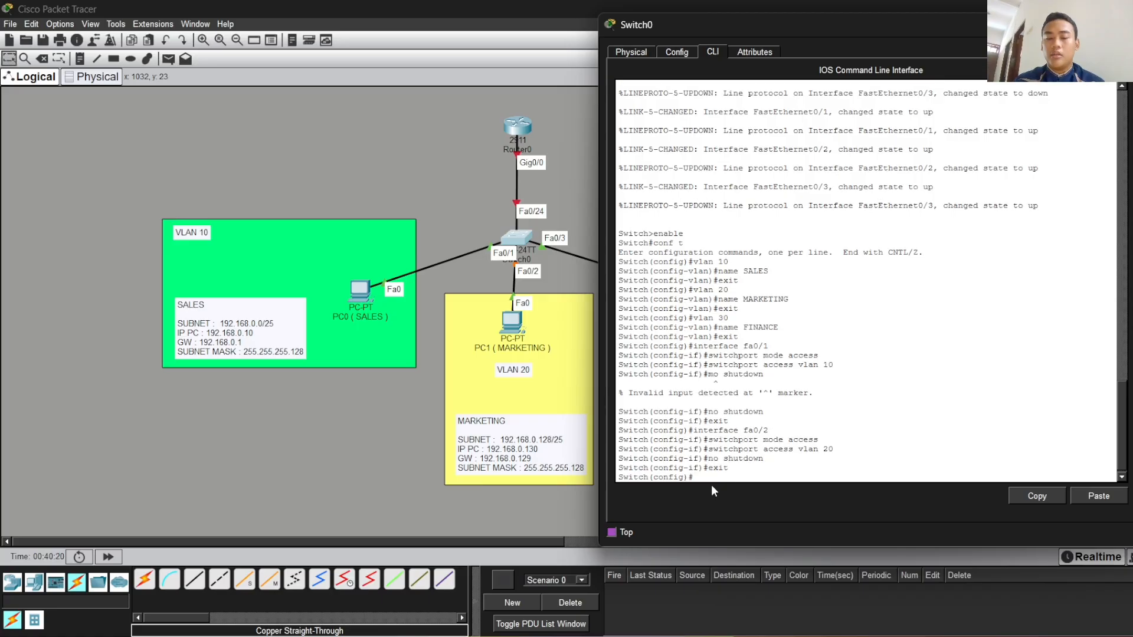
# - Enter the configuration of interface fa0/3 on Switch0
pyautogui.press('Up')
pyautogui.press('Up')
pyautogui.press('Down')
pyautogui.press('Down')
pyautogui.press('Up')
pyautogui.press('Up')
pyautogui.press('Down')
pyautogui.press('Down')
pyautogui.press('Down')
pyautogui.press('Down')
pyautogui.press('Down')
pyautogui.press('BackSpace')
pyautogui.write('3')
pyautogui.press('Return')
# - Set the switchport mode of interface fa0/3 to access
pyautogui.press('Up')
pyautogui.press('Up')
pyautogui.press('Up')
pyautogui.press('Up')
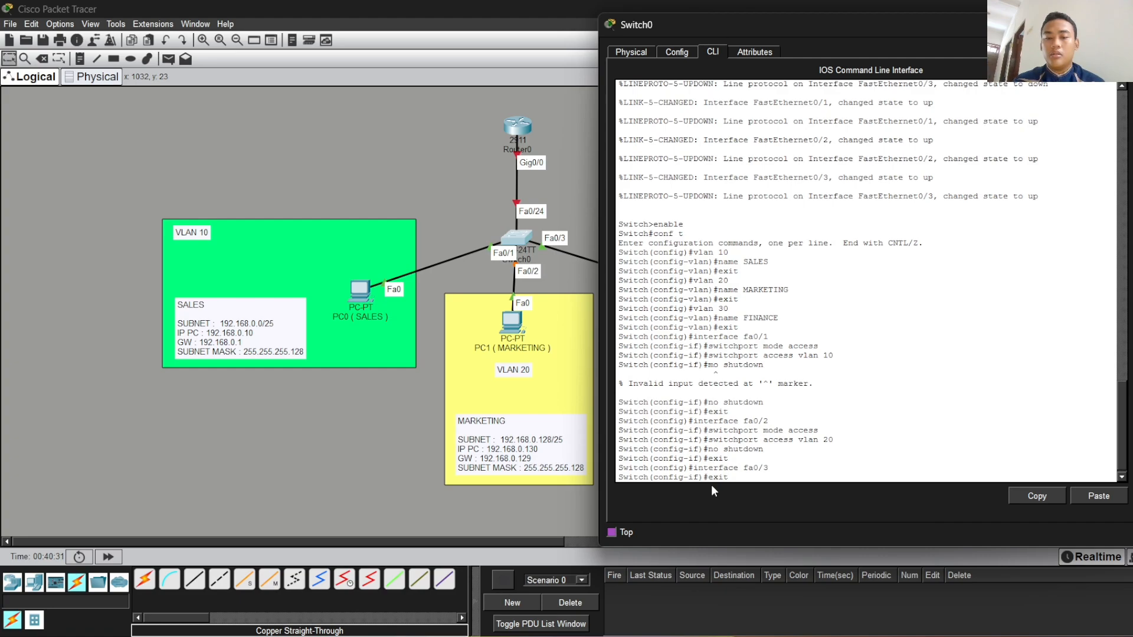
pyautogui.press('Up')
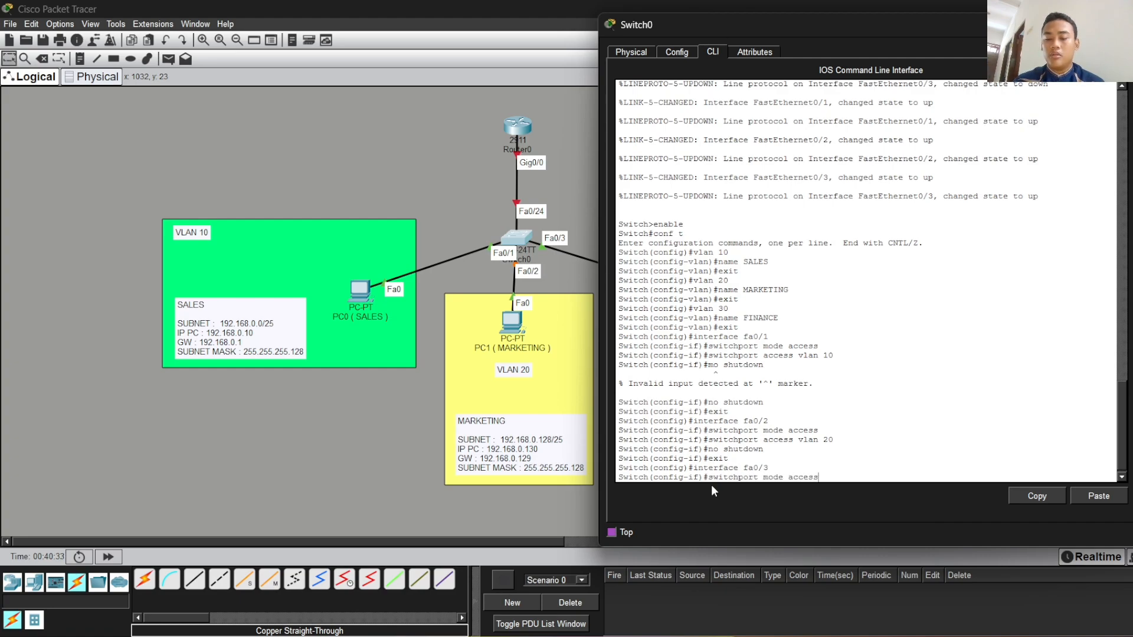
pyautogui.press('Return')
# - Assign interface fa0/3 on Switch0 to access VLAN 30
pyautogui.press('Up')
pyautogui.press('Up')
pyautogui.press('Up')
pyautogui.press('Up')
pyautogui.press('Up')
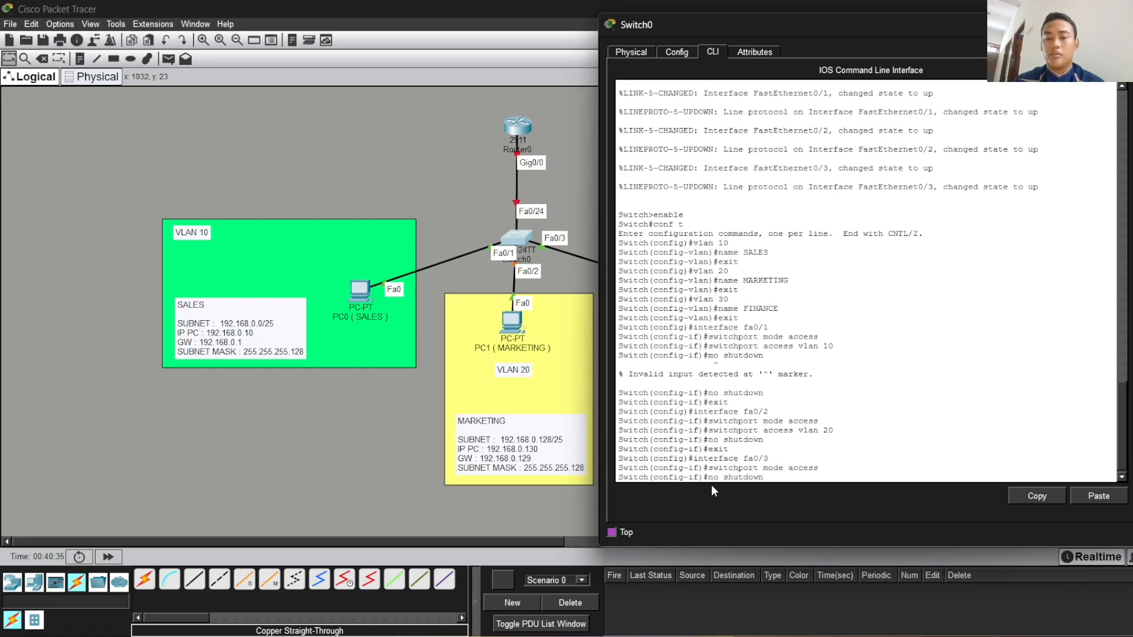
pyautogui.press('BackSpace')
pyautogui.press('BackSpace')
pyautogui.write('30')
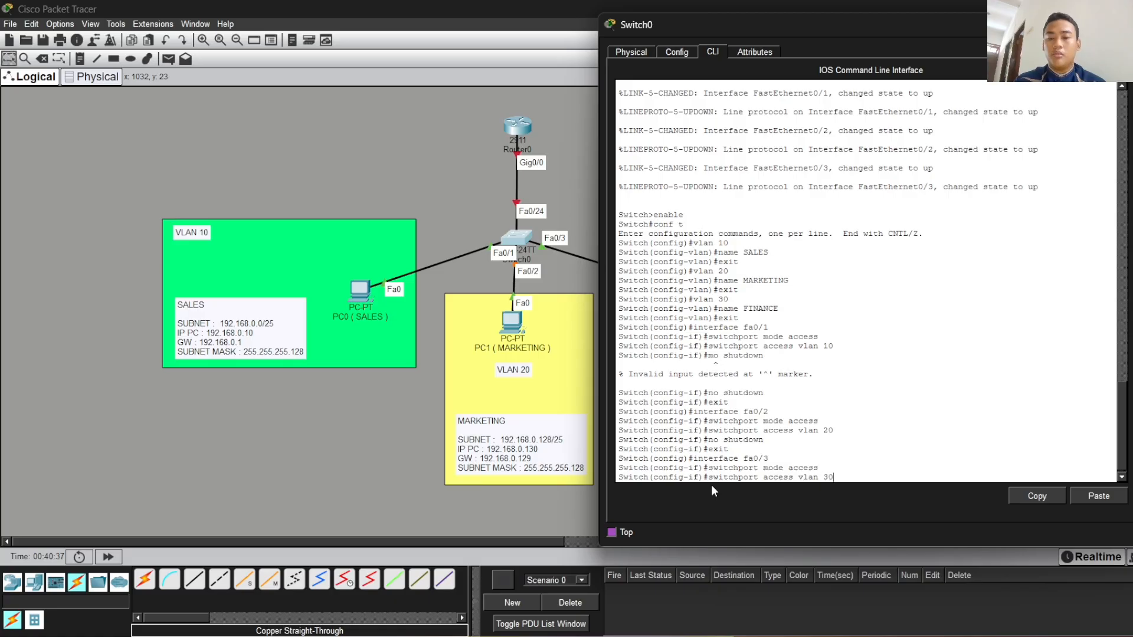
pyautogui.press('Return')
# - Enable interface fa0/3 with no shutdown and exit its interface configuration
pyautogui.press('Up')
pyautogui.press('Up')
pyautogui.press('Up')
pyautogui.press('Up')
pyautogui.press('Up')
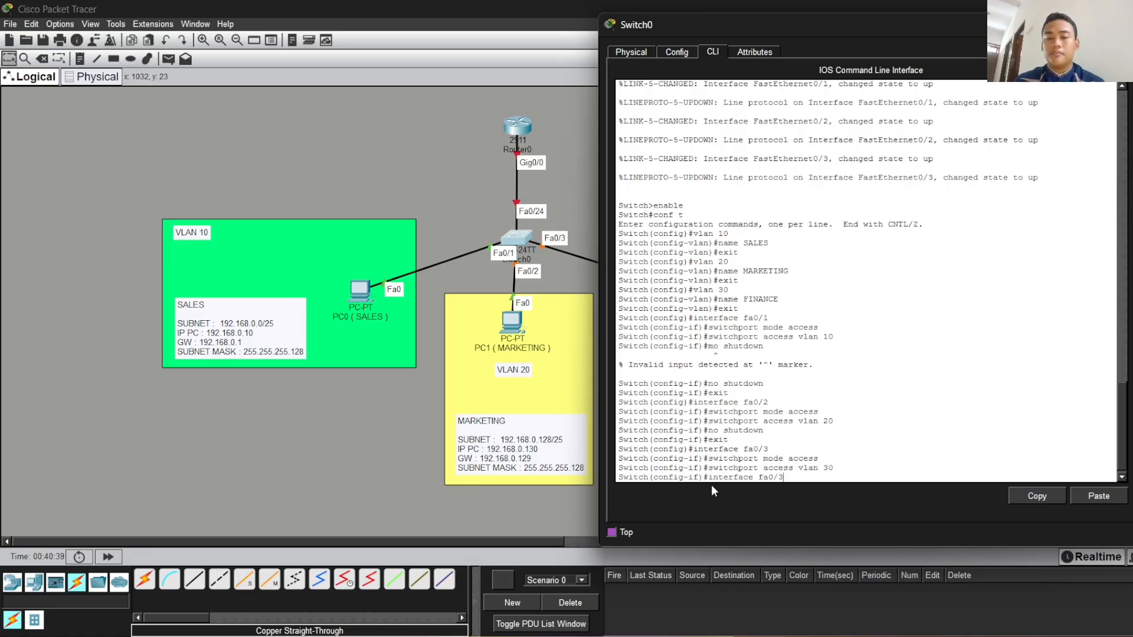
pyautogui.press('Return')
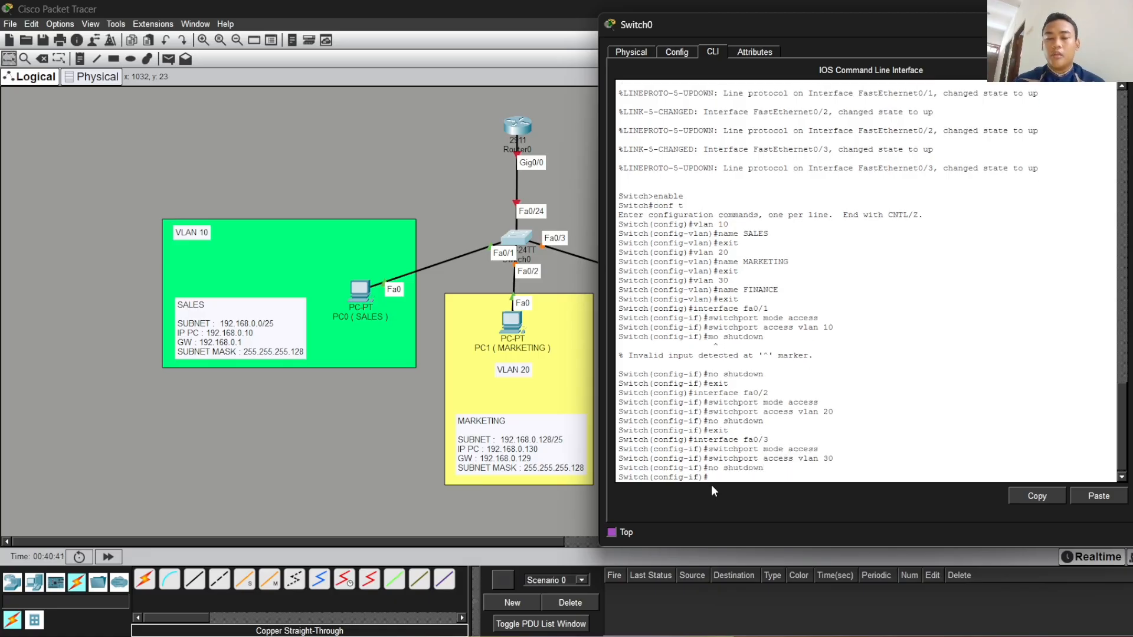
pyautogui.press('Up')
pyautogui.press('Up')
pyautogui.press('Up')
pyautogui.press('Up')
pyautogui.press('Up')
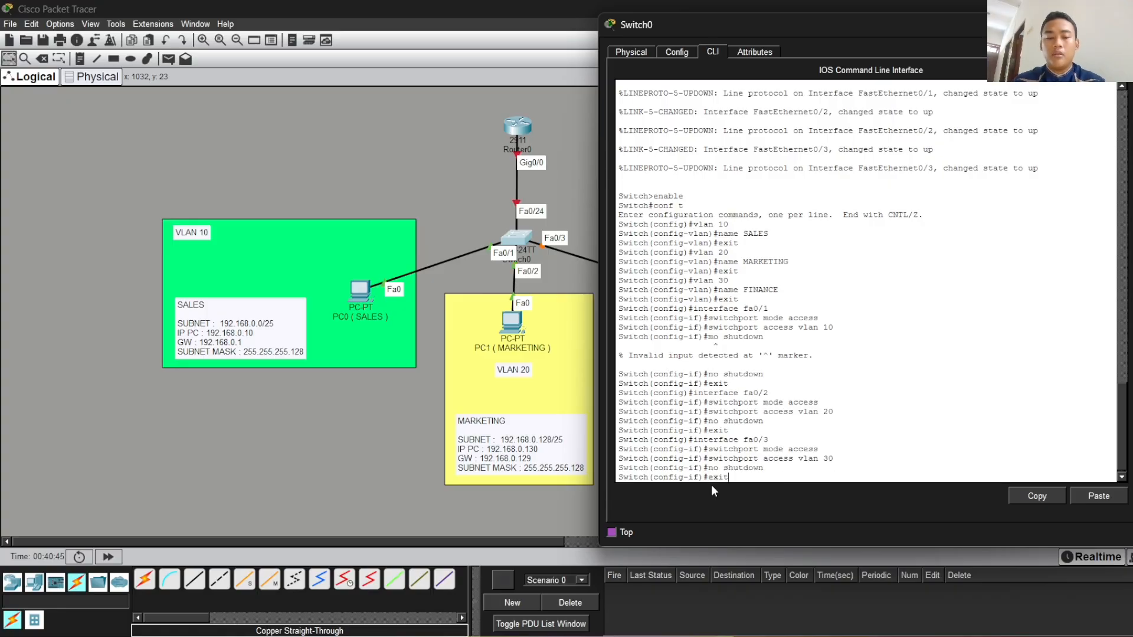
pyautogui.press('Return')
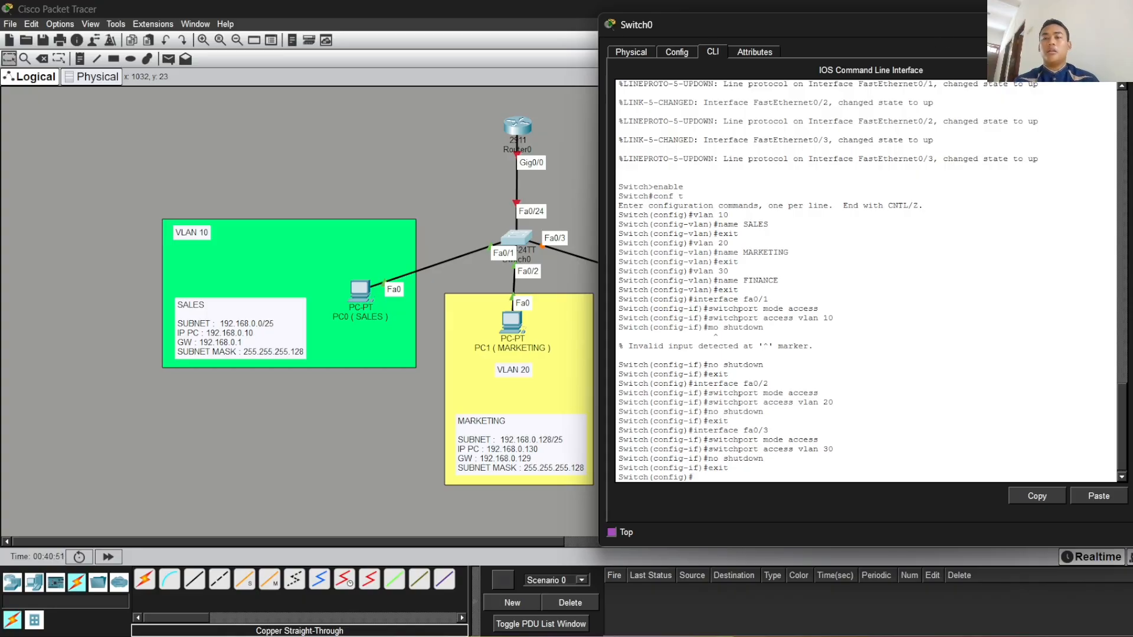
# - Enter the configuration of interface fa0/24 on Switch0
pyautogui.moveTo(953, 27); pyautogui.dragTo(988, 32)
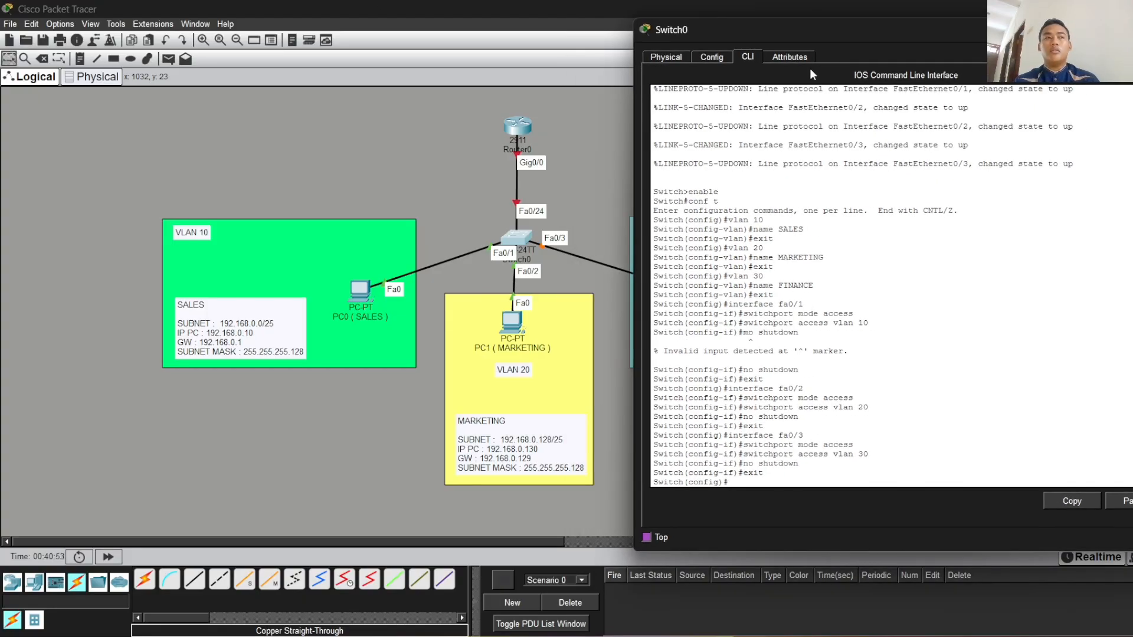
pyautogui.moveTo(805, 35); pyautogui.dragTo(745, 47)
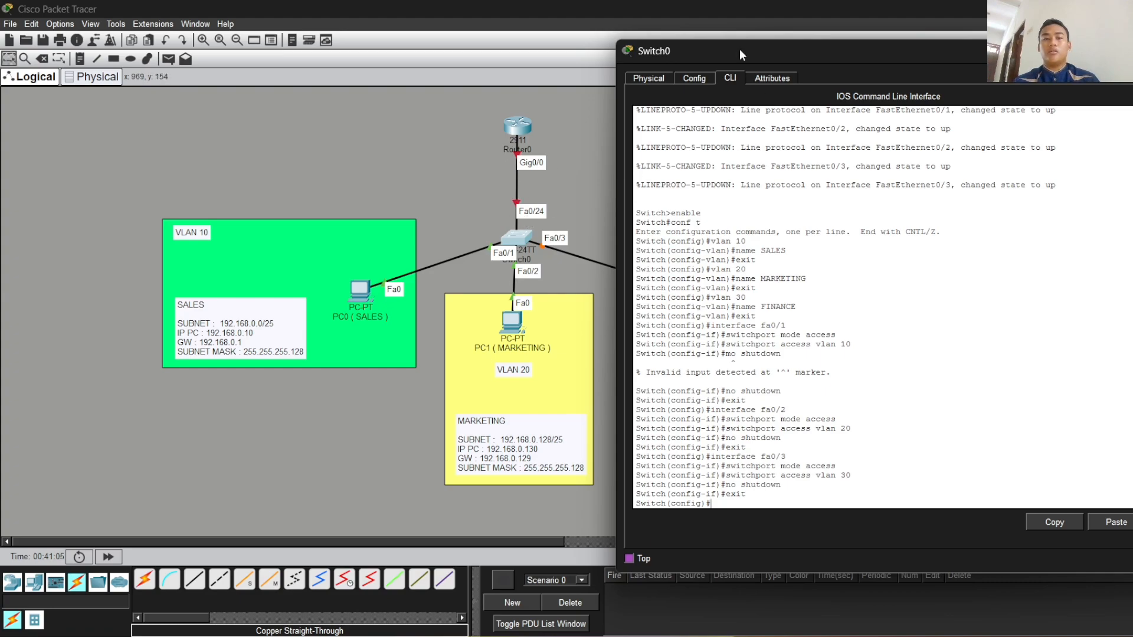
pyautogui.moveTo(739, 50); pyautogui.dragTo(730, 48)
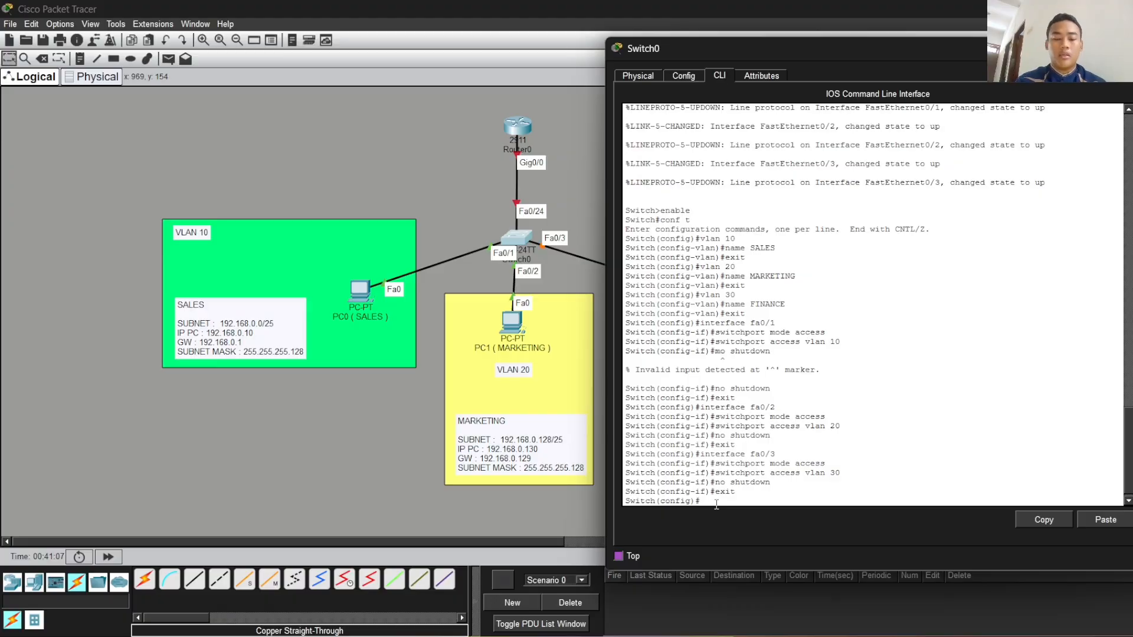
pyautogui.write('interface')
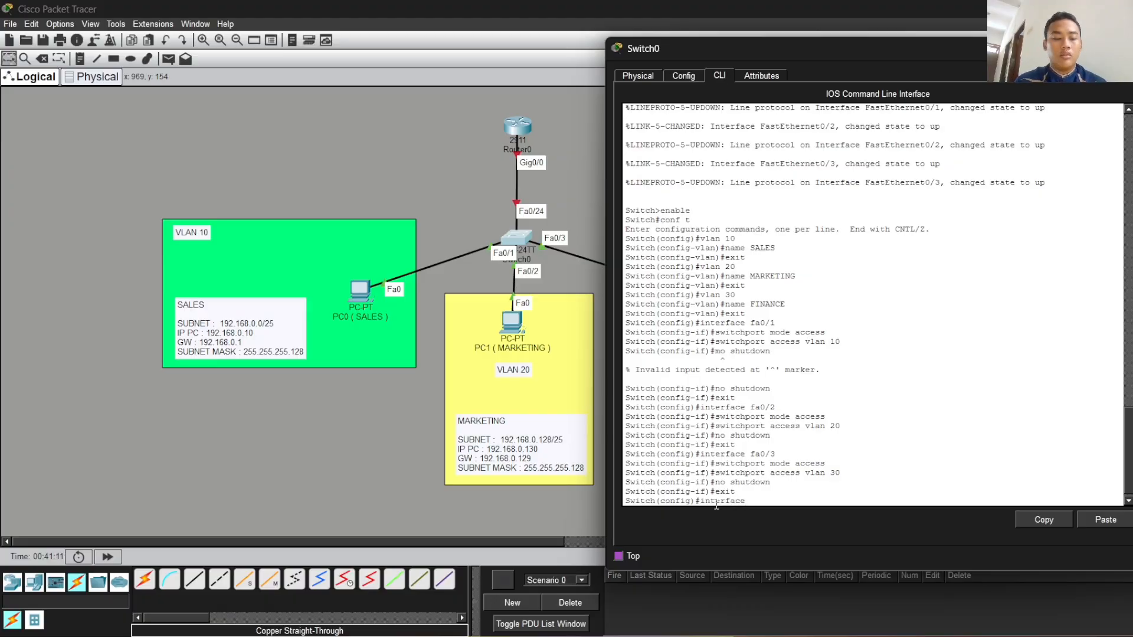
pyautogui.write(' 0/24')
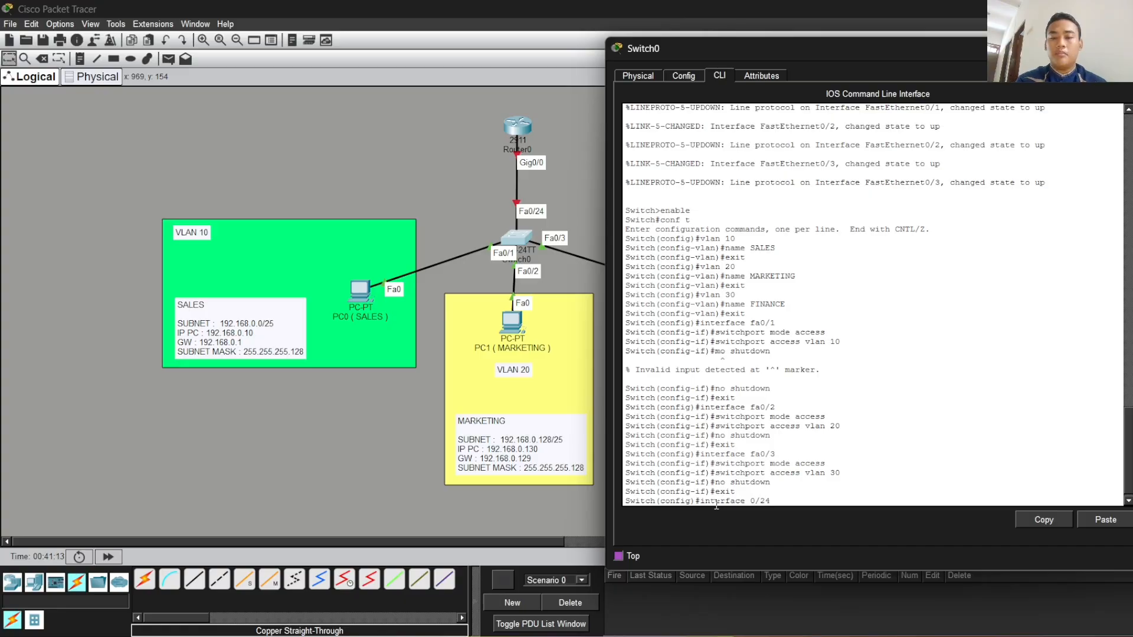
pyautogui.press('Return')
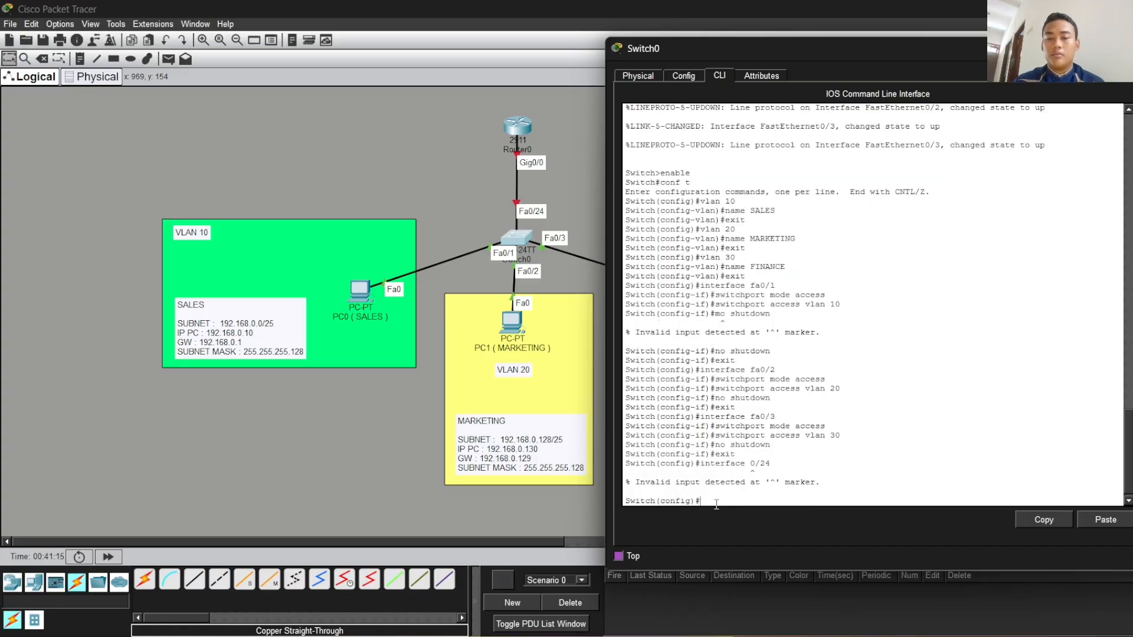
pyautogui.press('Up')
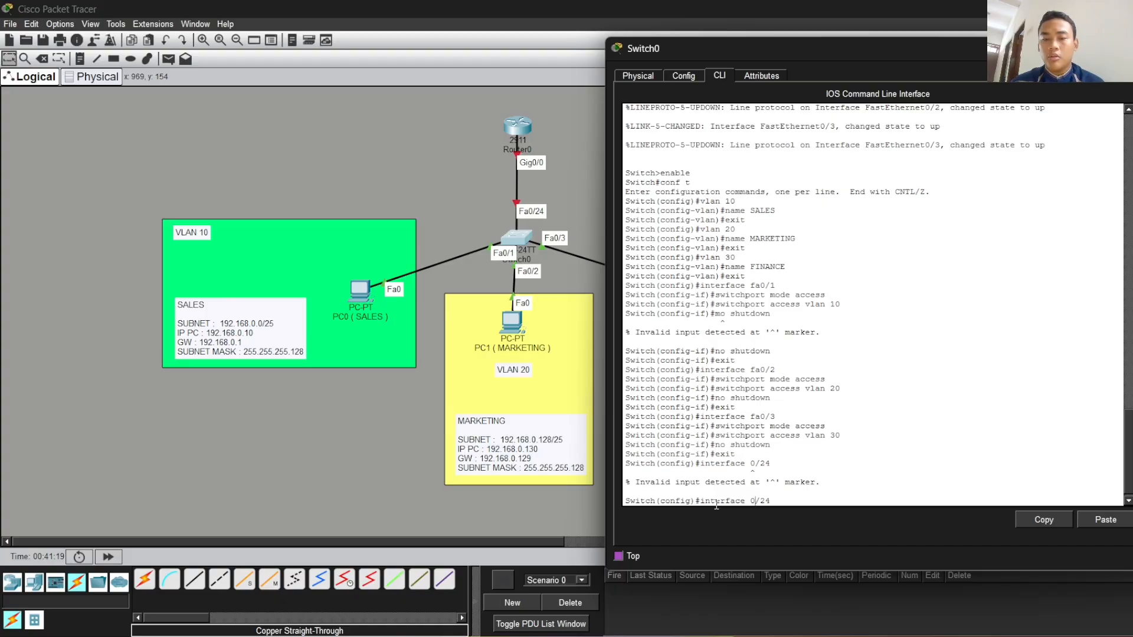
pyautogui.press('Left')
pyautogui.press('Left')
pyautogui.press('Left')
pyautogui.press('Left')
pyautogui.write('fa')
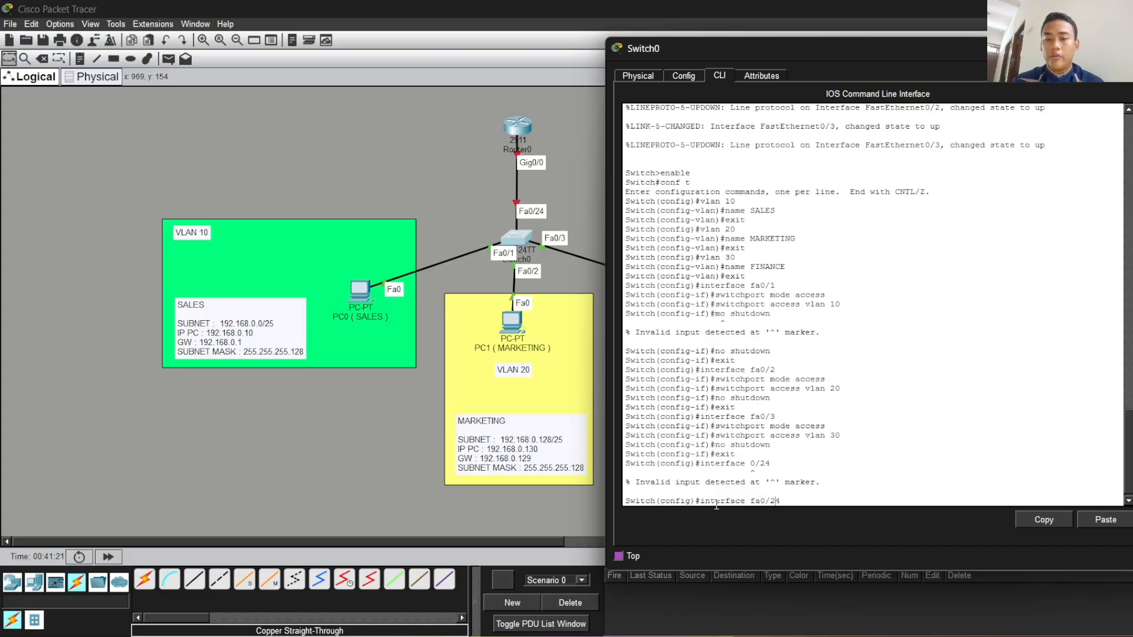
pyautogui.press('Return')
# - Set the switchport mode of interface fa0/24 on Switch0 to trunk
pyautogui.write('s')
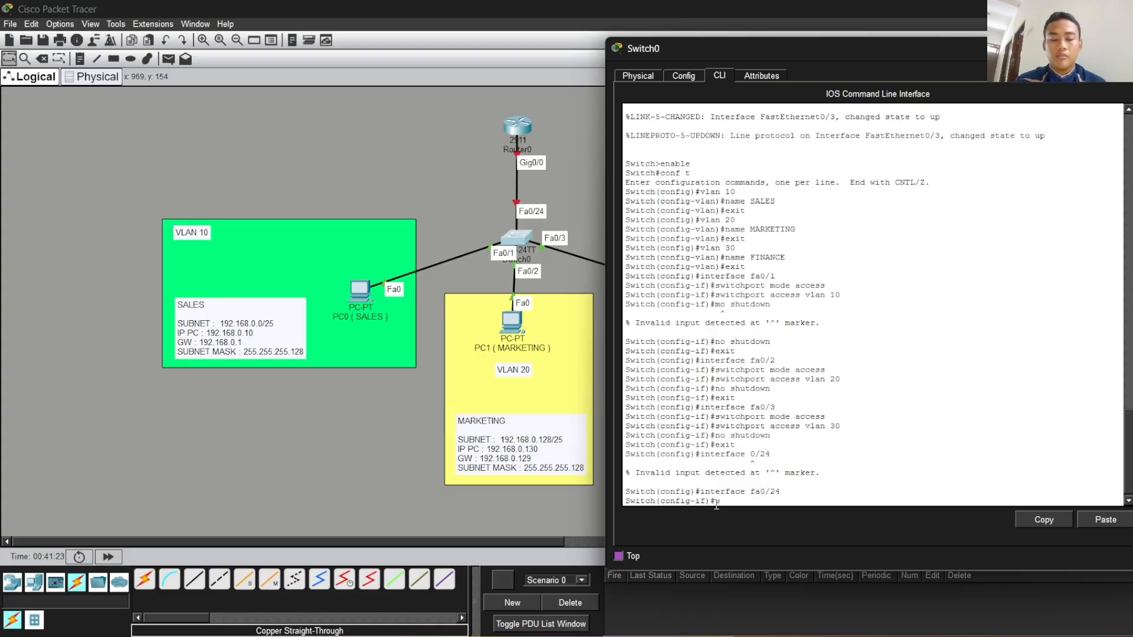
pyautogui.write('witchport')
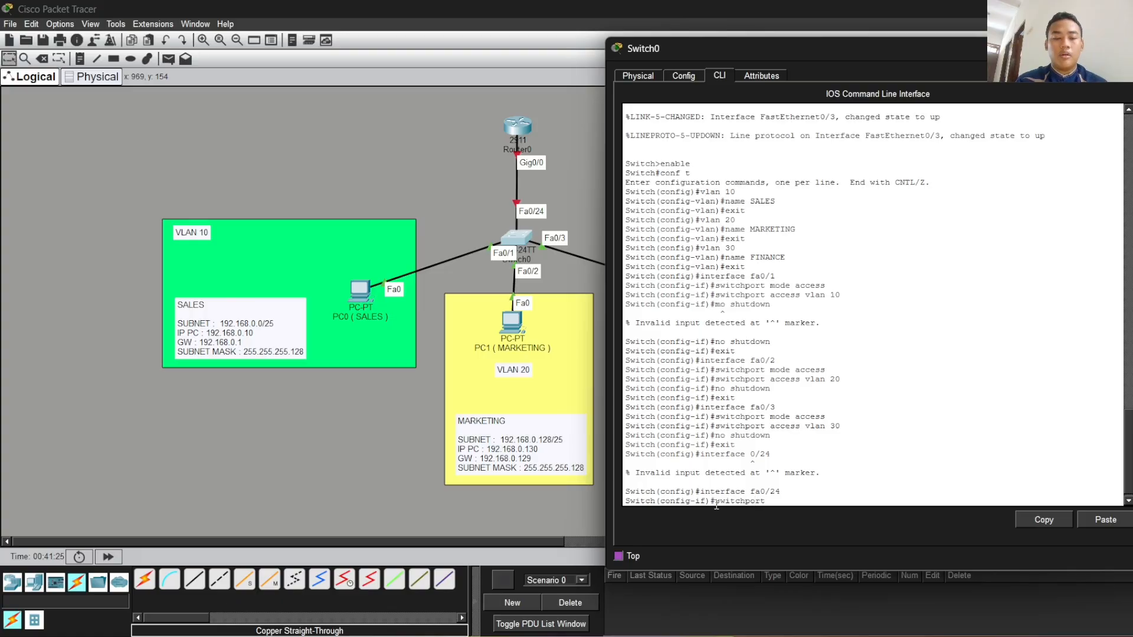
pyautogui.write(' mode trunk')
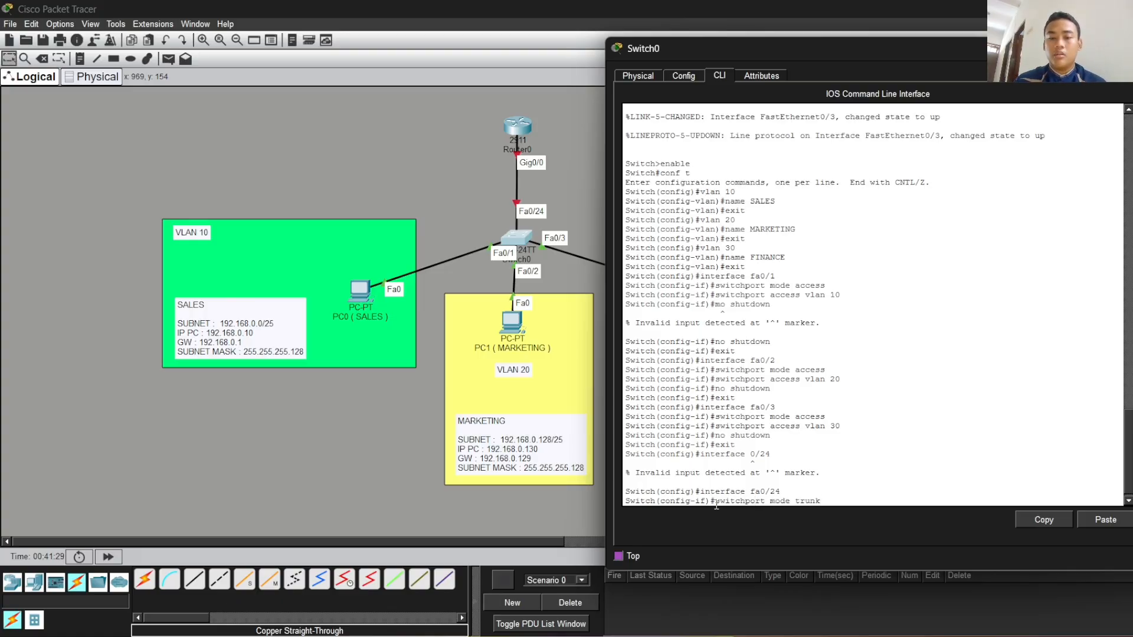
pyautogui.press('Return')
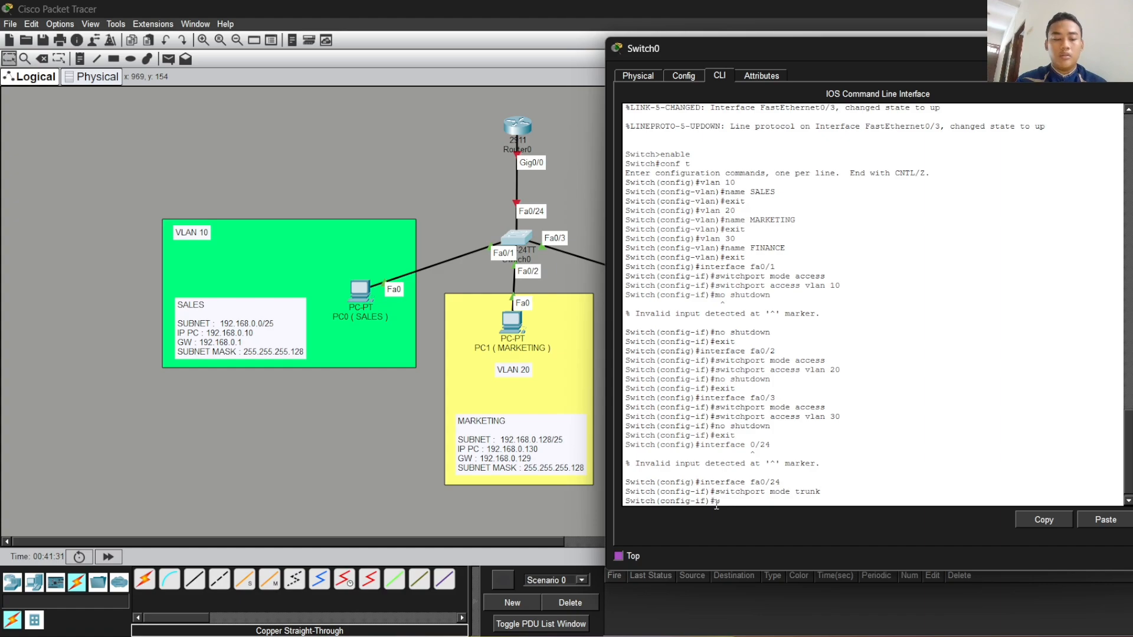
# - Allow VLANs 10, 20 and 30 on the trunk of interface fa0/24
pyautogui.write('switchport')
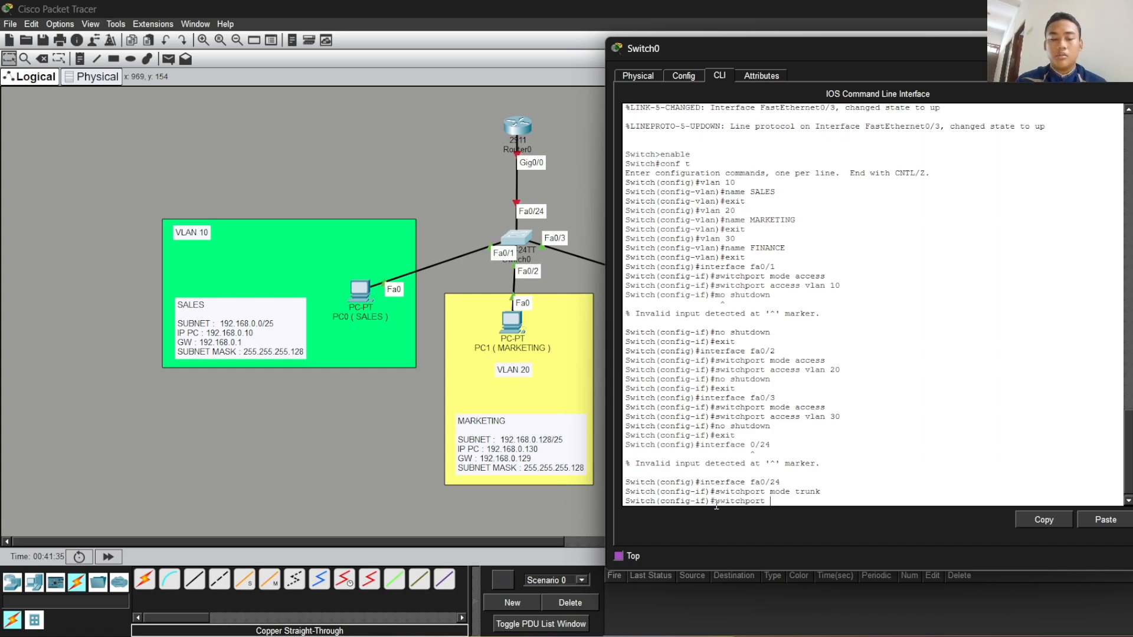
pyautogui.write(' trunk alo')
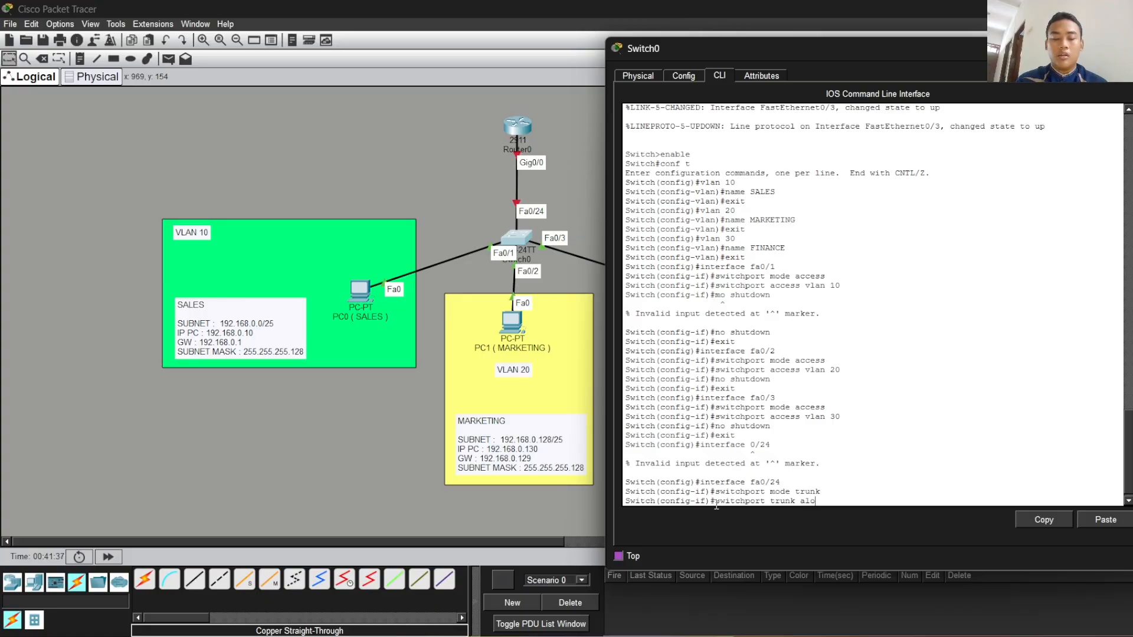
pyautogui.write('owe')
pyautogui.press('BackSpace')
pyautogui.press('BackSpace')
pyautogui.press('BackSpace')
pyautogui.press('BackSpace')
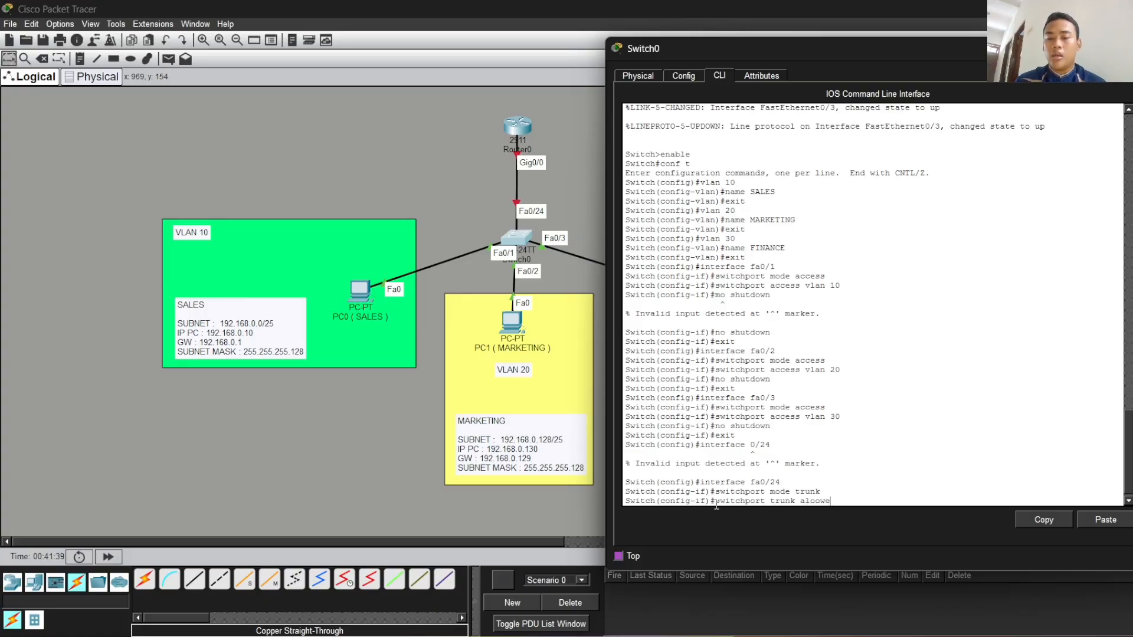
pyautogui.write('lowed vlan')
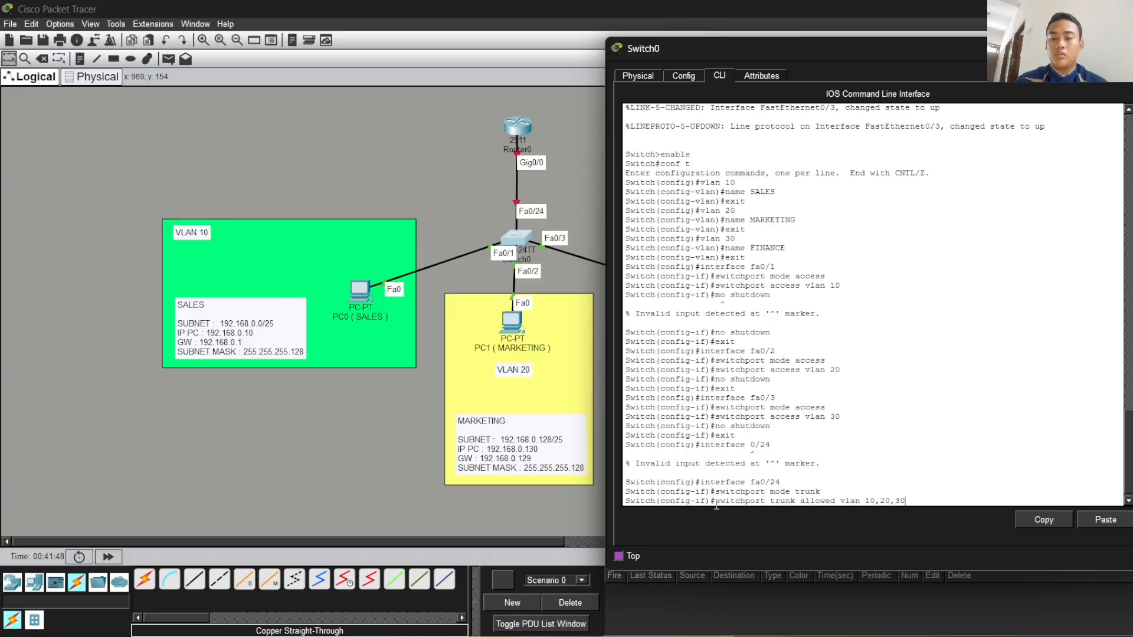
pyautogui.write(' 10,20,30')
pyautogui.press('Return')
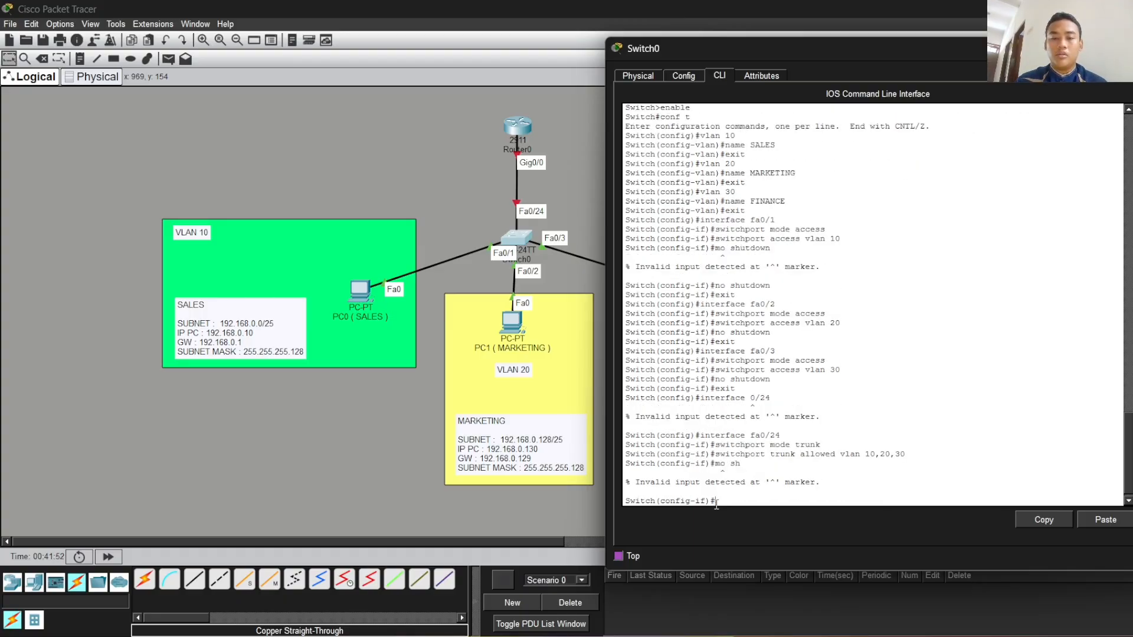
# - Enable interface fa0/24 with no shutdown and exit its interface configuration
pyautogui.press('Up')
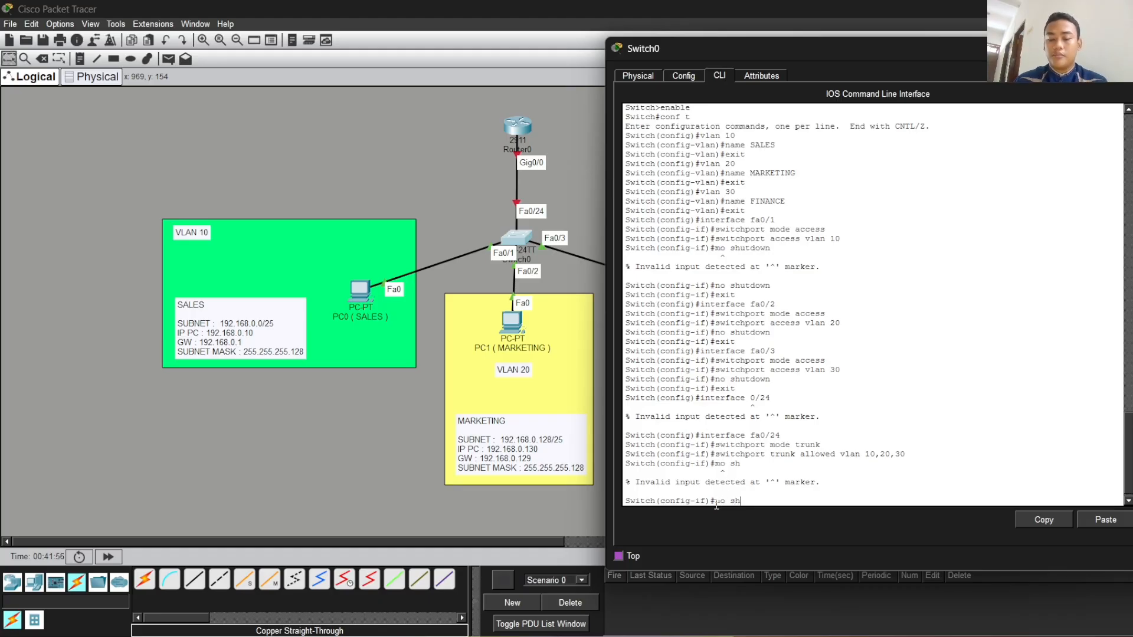
pyautogui.press('Return')
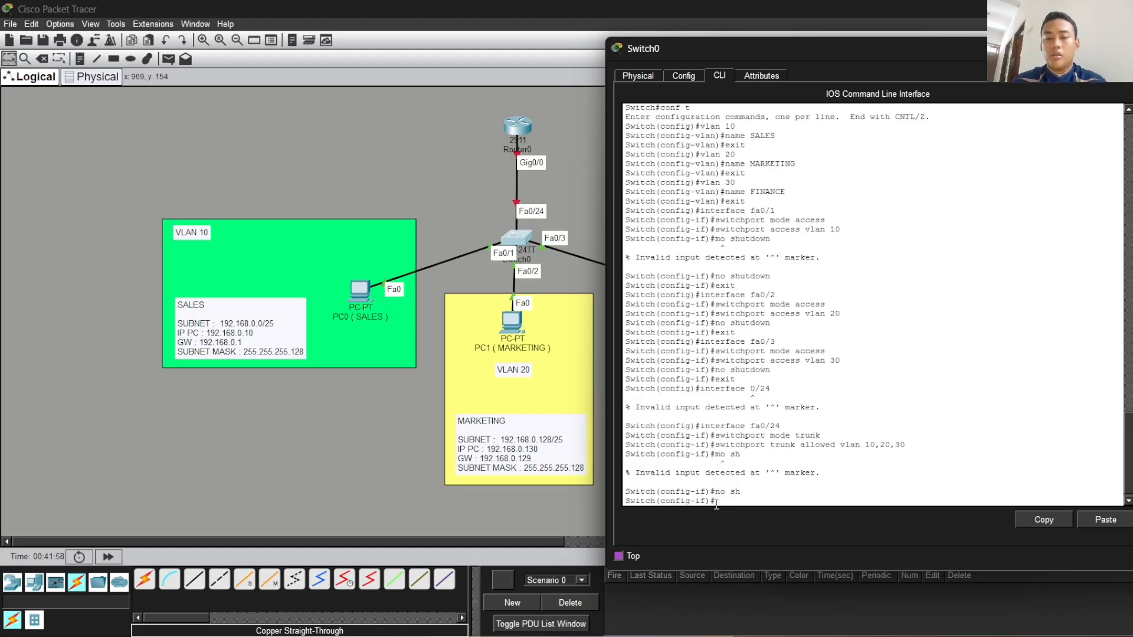
pyautogui.write('e')
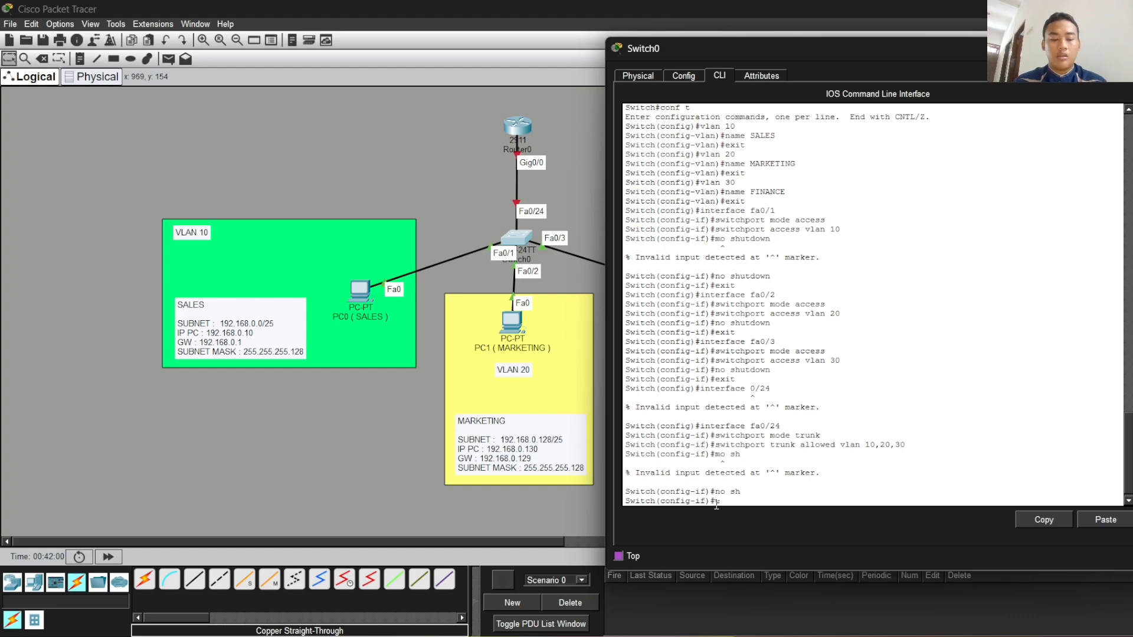
pyautogui.write('xit')
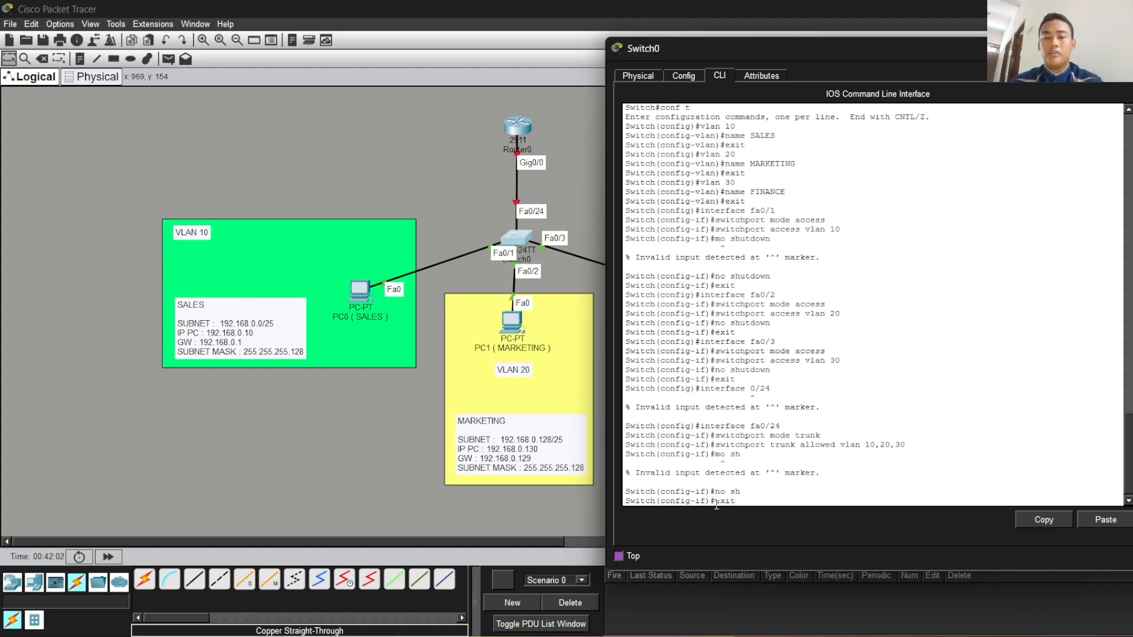
pyautogui.press('Return')
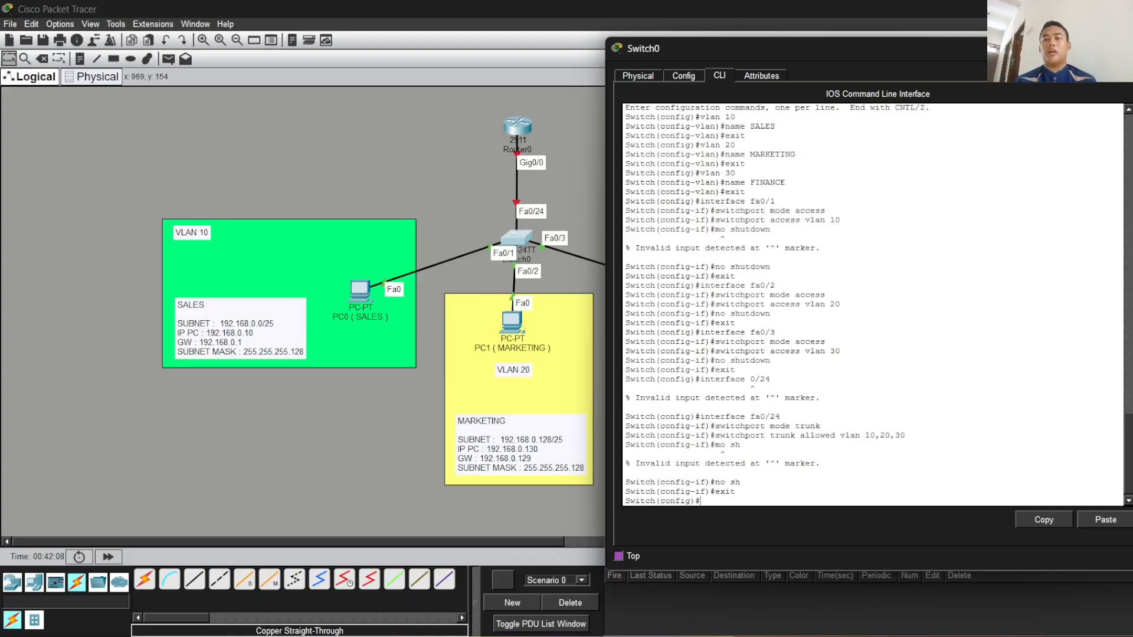
# - Open the command line of Router0 and decline the initial configuration dialog with no
pyautogui.click(1062, 48)
pyautogui.click(518, 125)
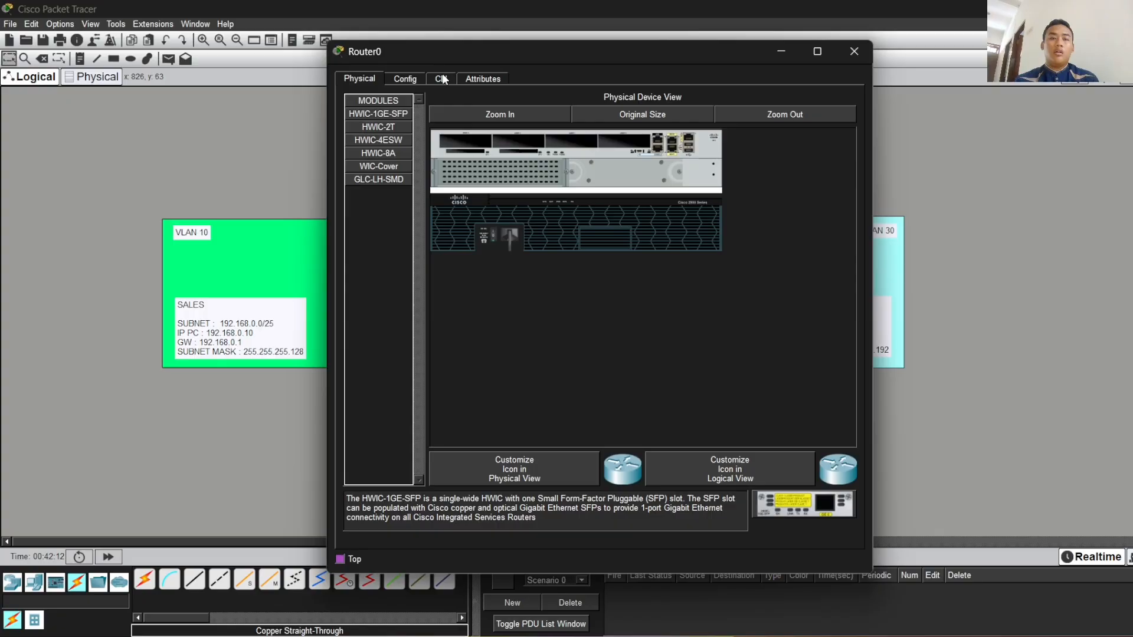
pyautogui.click(450, 94)
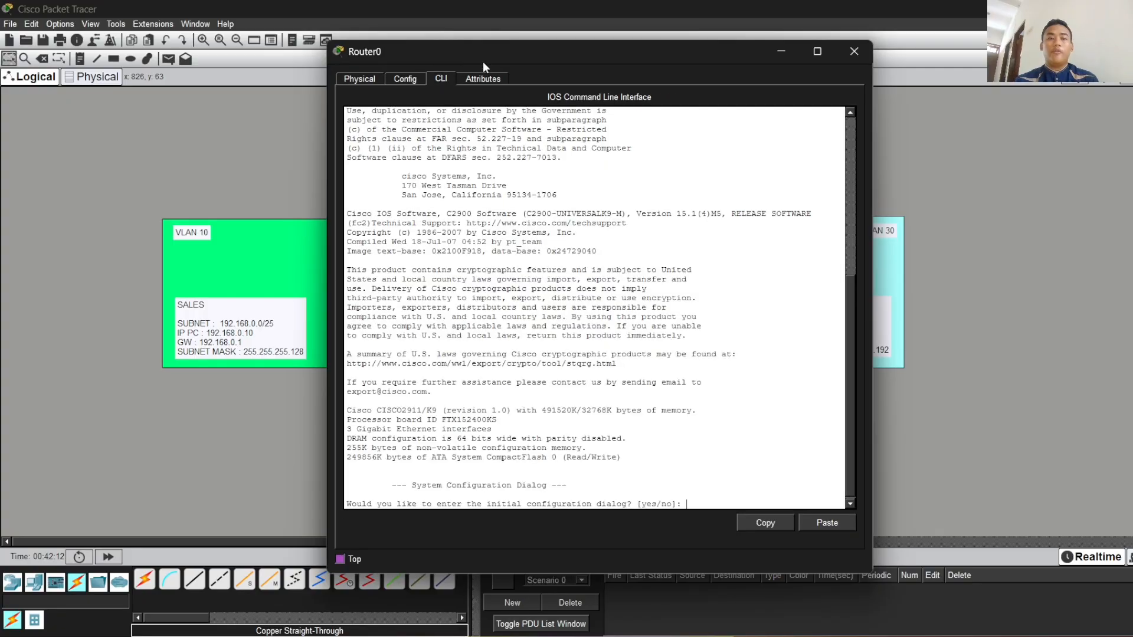
pyautogui.moveTo(483, 63); pyautogui.dragTo(725, 73)
pyautogui.write('no')
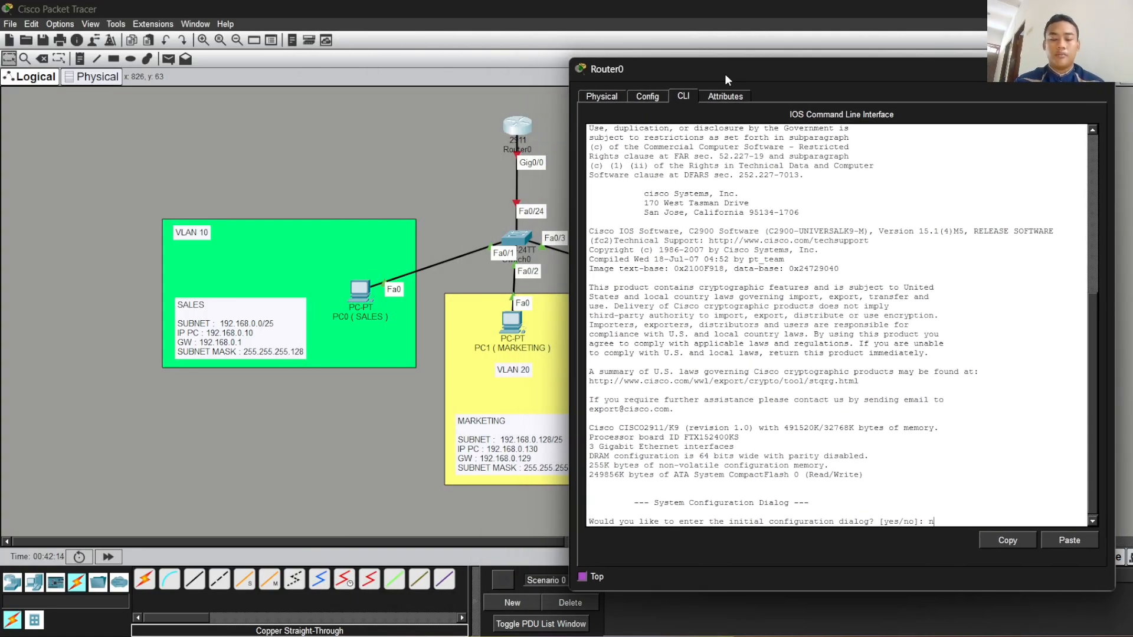
pyautogui.press('Return')
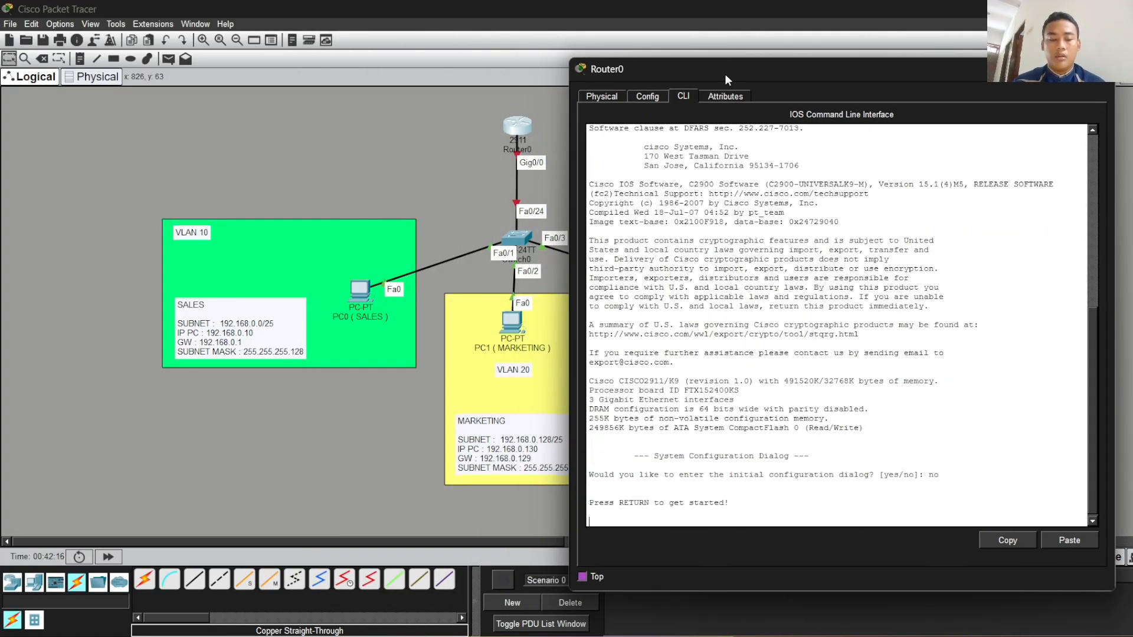
pyautogui.press('Return')
# - Enter privileged mode and global configuration mode on Router0
pyautogui.write('enabl')
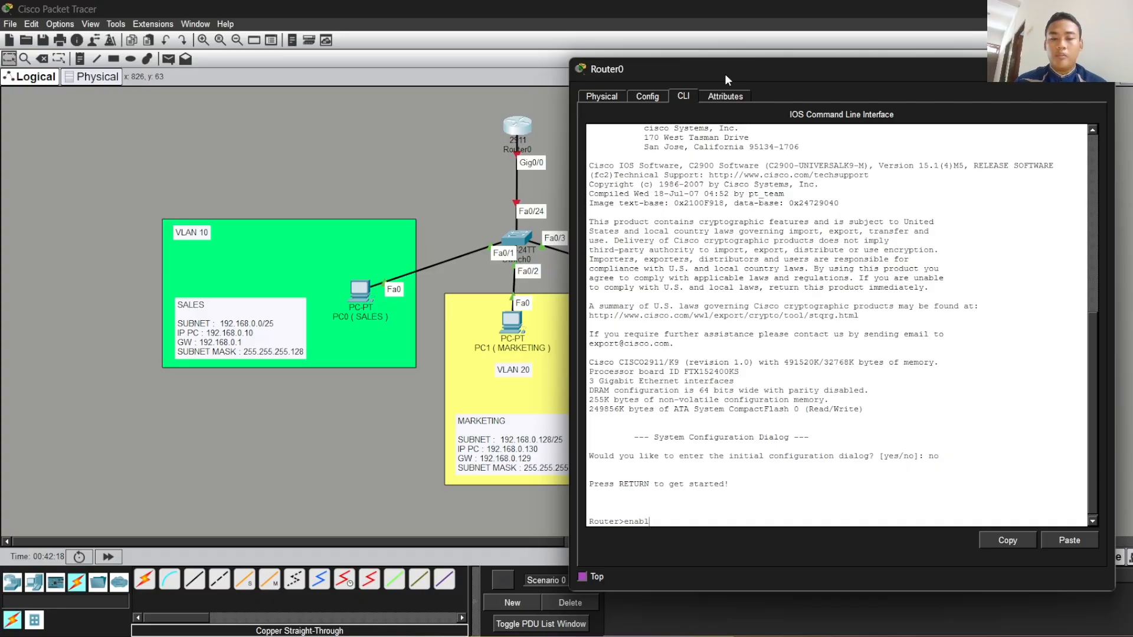
pyautogui.write('e')
pyautogui.press('Return')
pyautogui.write('con')
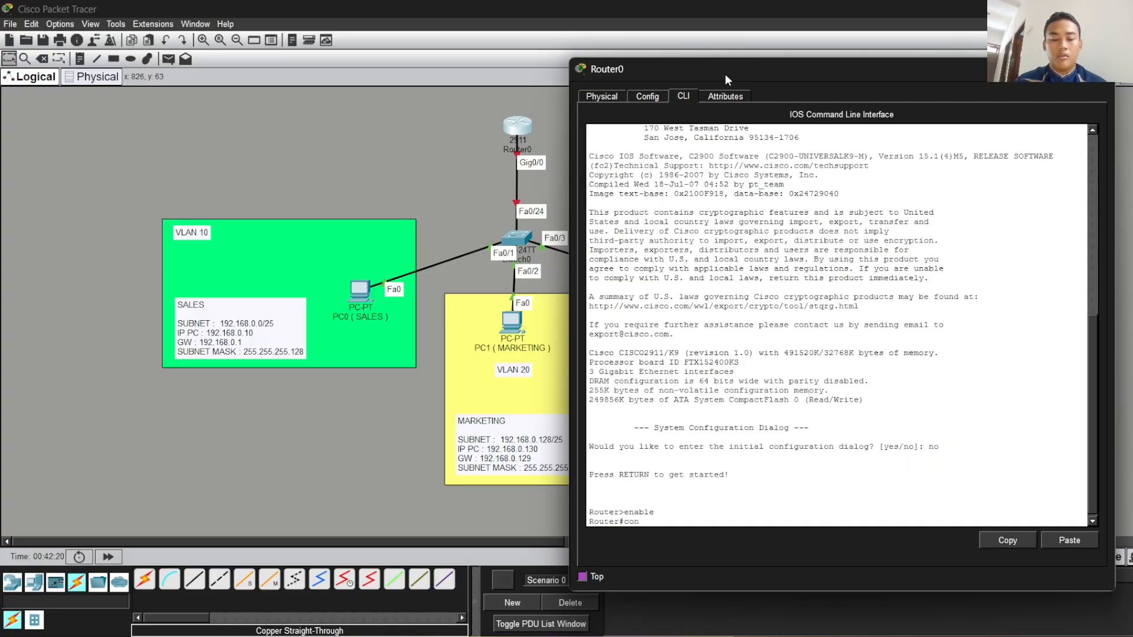
pyautogui.write('f t')
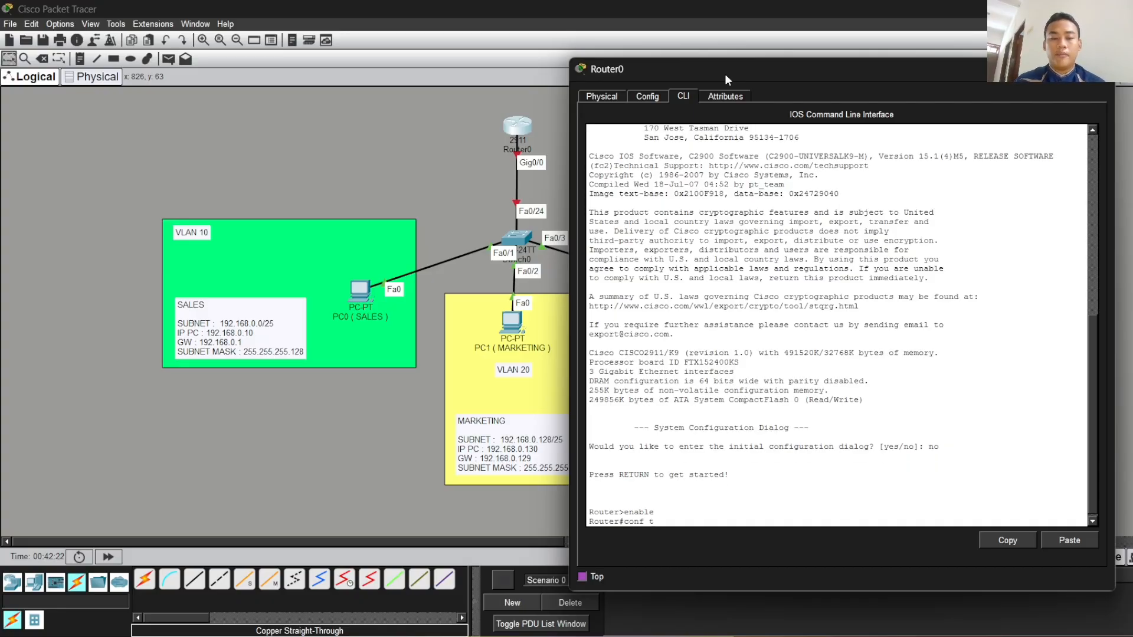
pyautogui.press('Return')
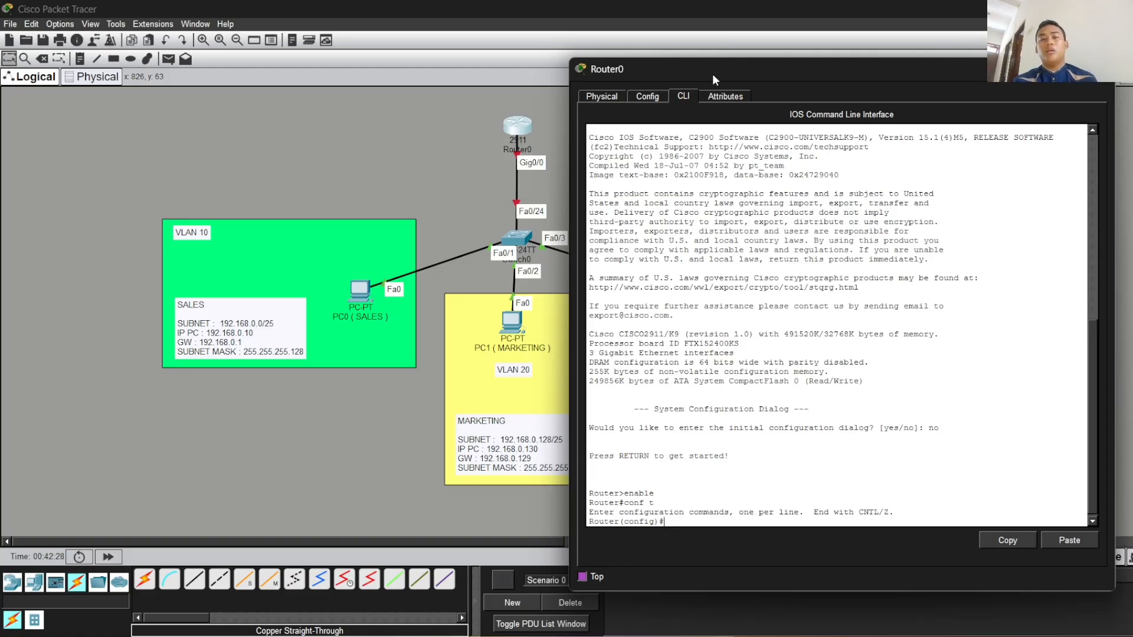
# - Enable Router0's interface g0/0 with no shutdown and exit its interface configuration
pyautogui.moveTo(701, 69); pyautogui.dragTo(731, 64)
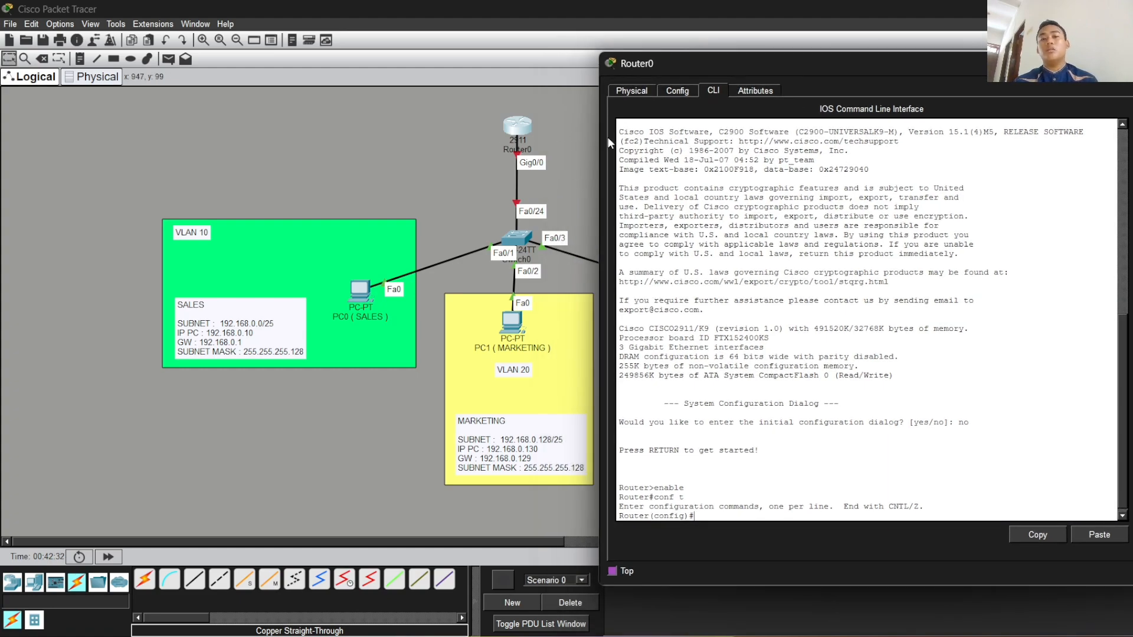
pyautogui.moveTo(712, 65); pyautogui.dragTo(672, 66)
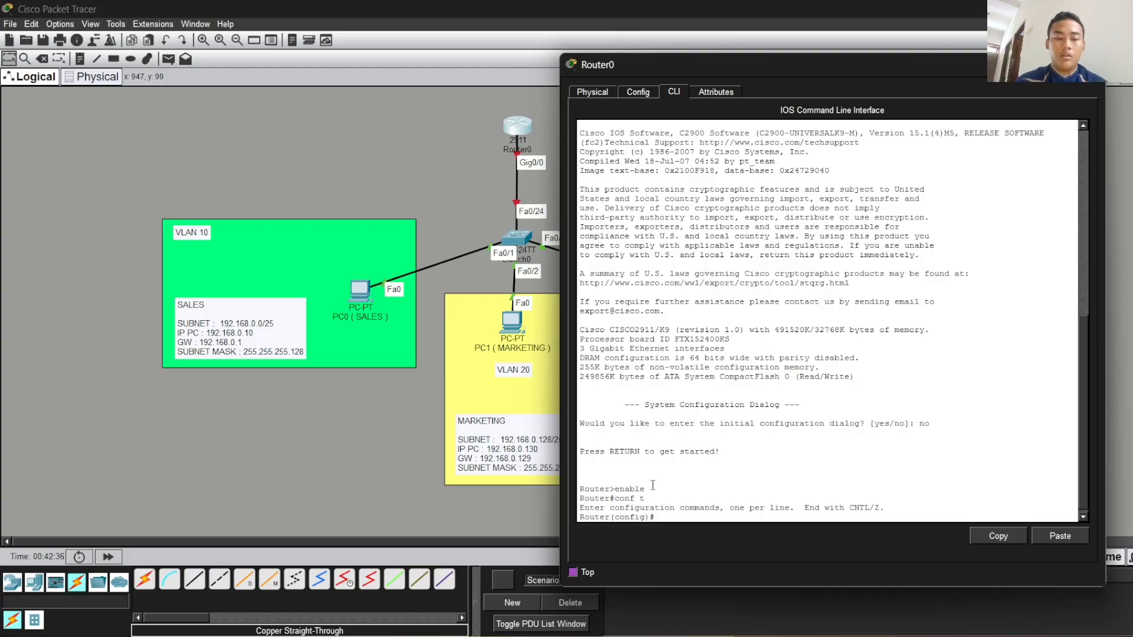
pyautogui.write('nterf')
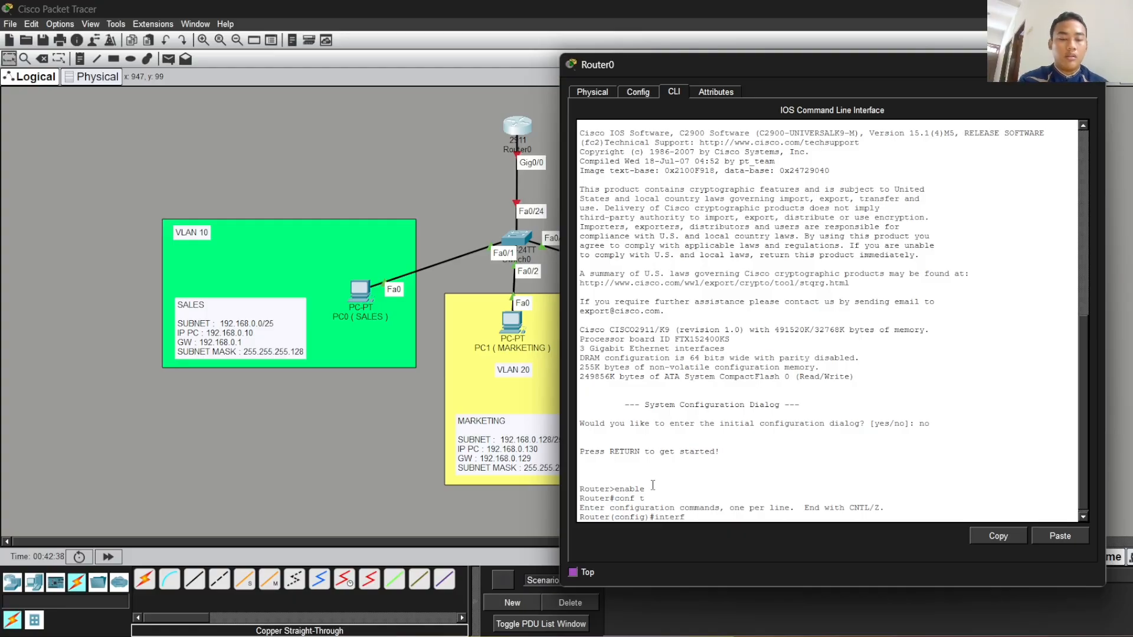
pyautogui.write('ace g0')
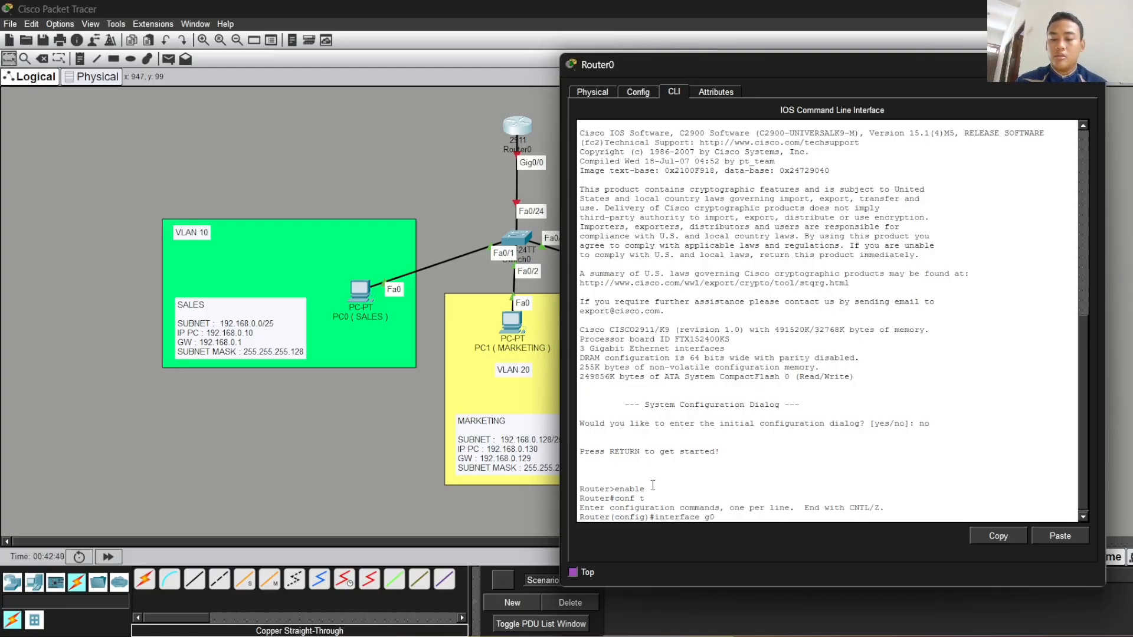
pyautogui.write('/0')
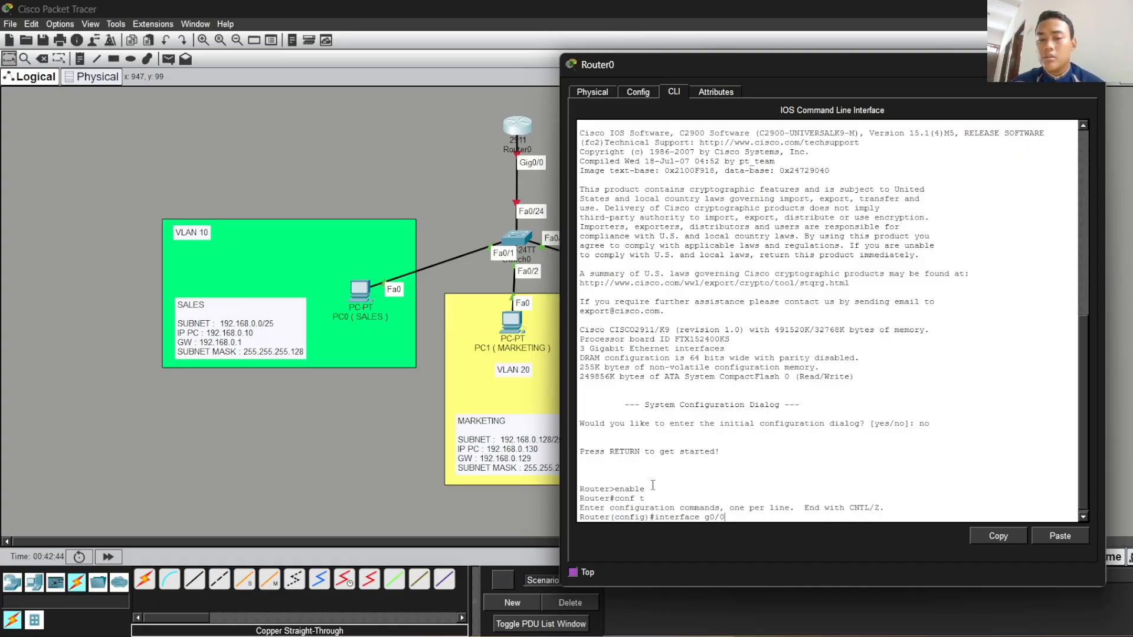
pyautogui.press('Return')
pyautogui.write('no sh')
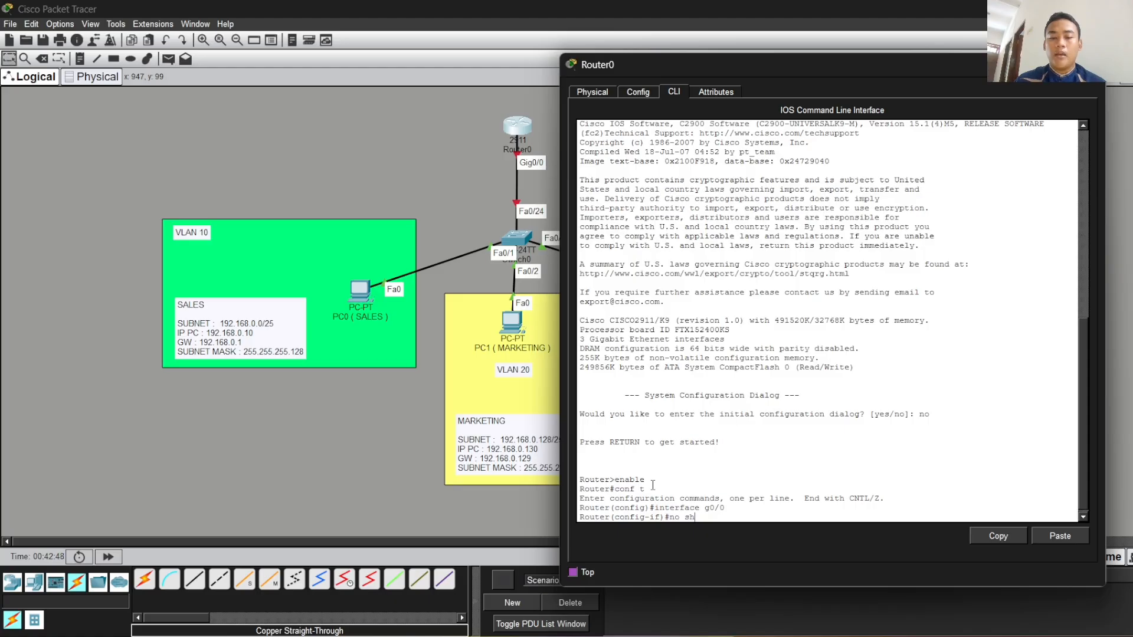
pyautogui.press('Return')
pyautogui.write('exi')
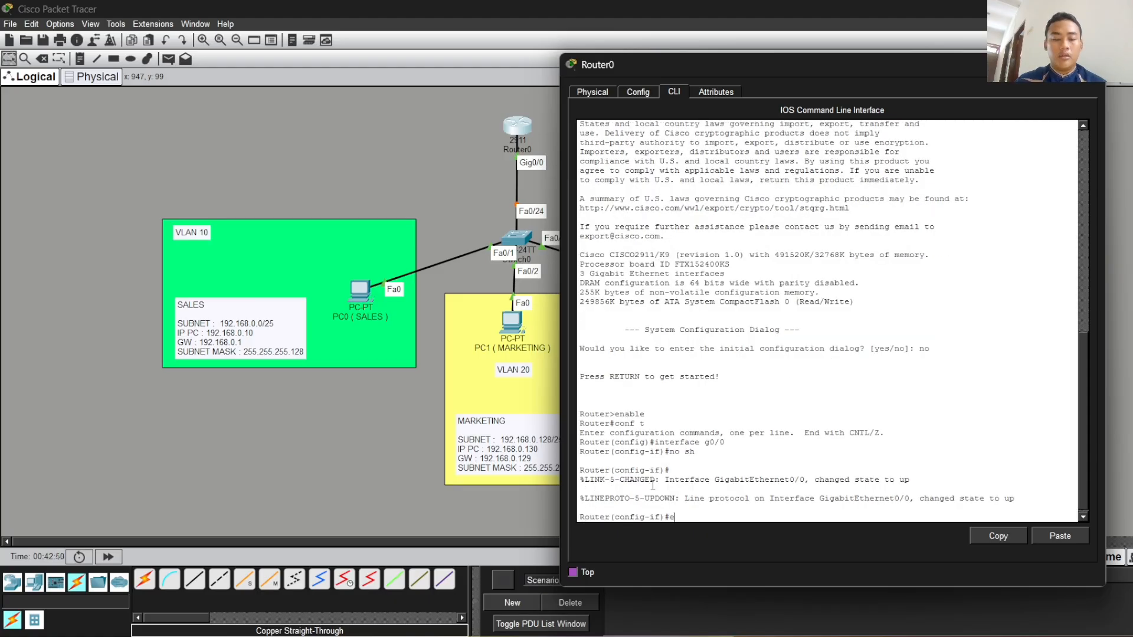
pyautogui.write('t')
pyautogui.press('Return')
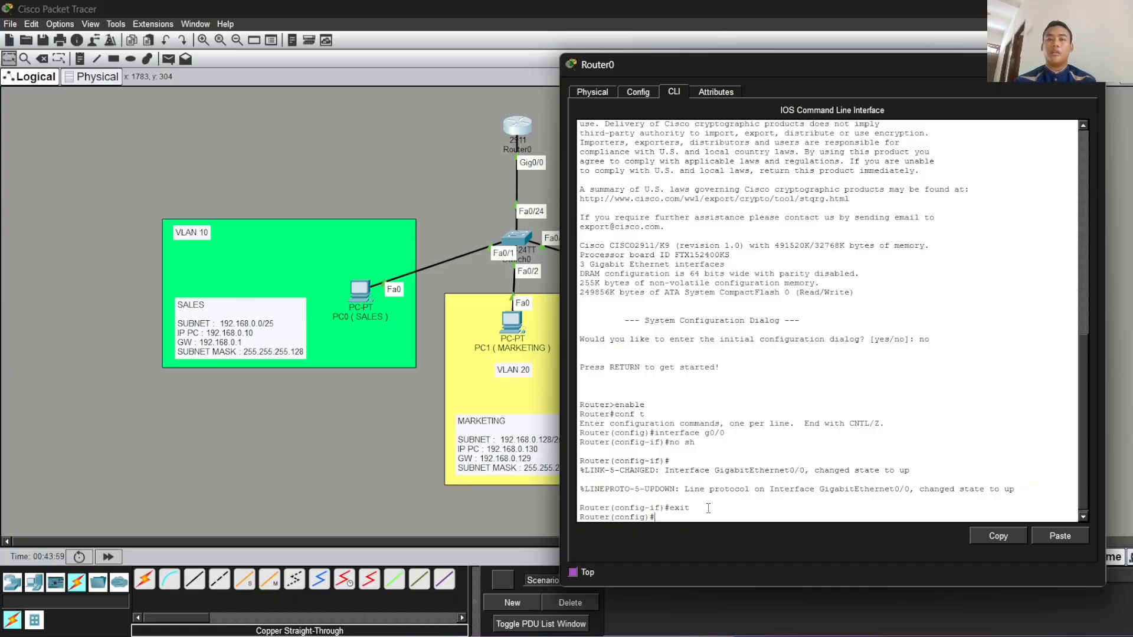
# - Create subinterface g0/0.10 on Router0 from global configuration mode
pyautogui.write('interface')
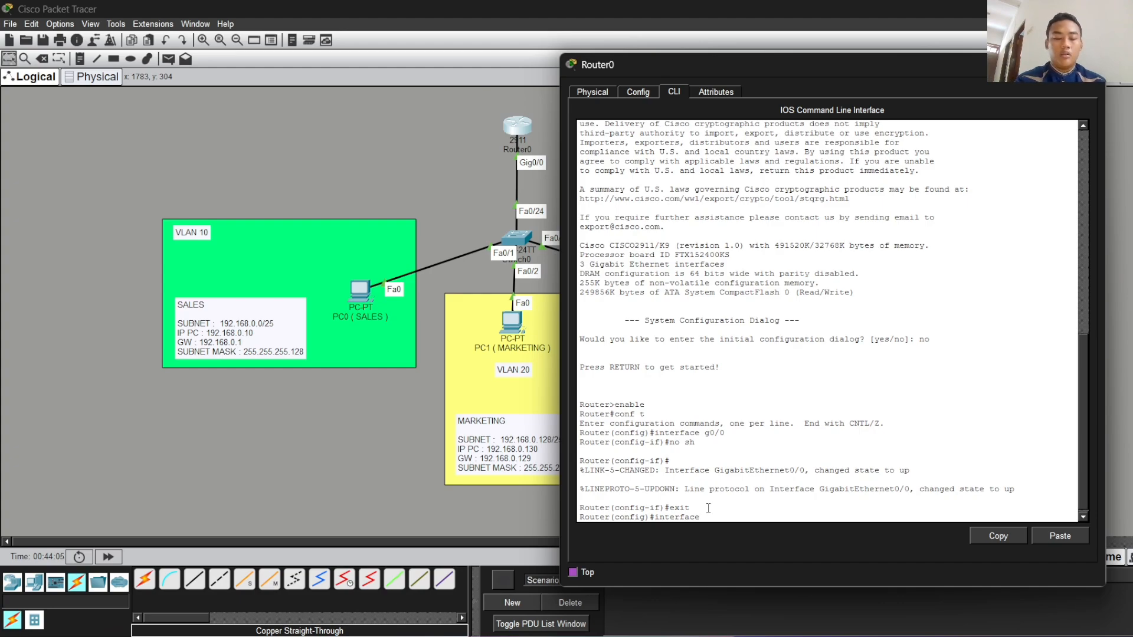
pyautogui.write(' g0')
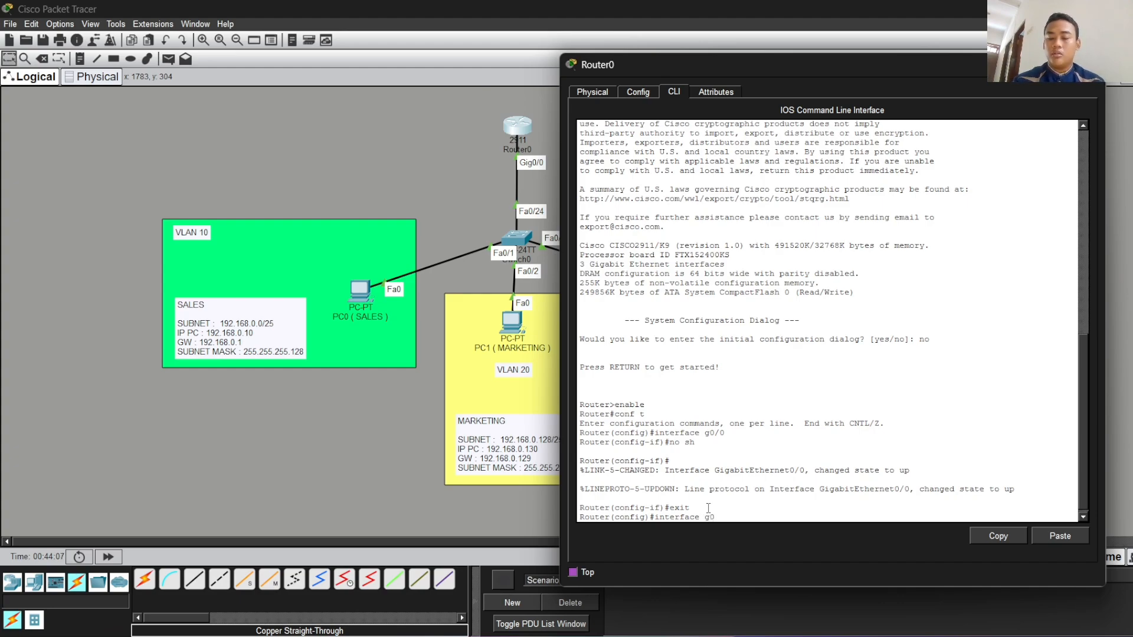
pyautogui.write('/0.10')
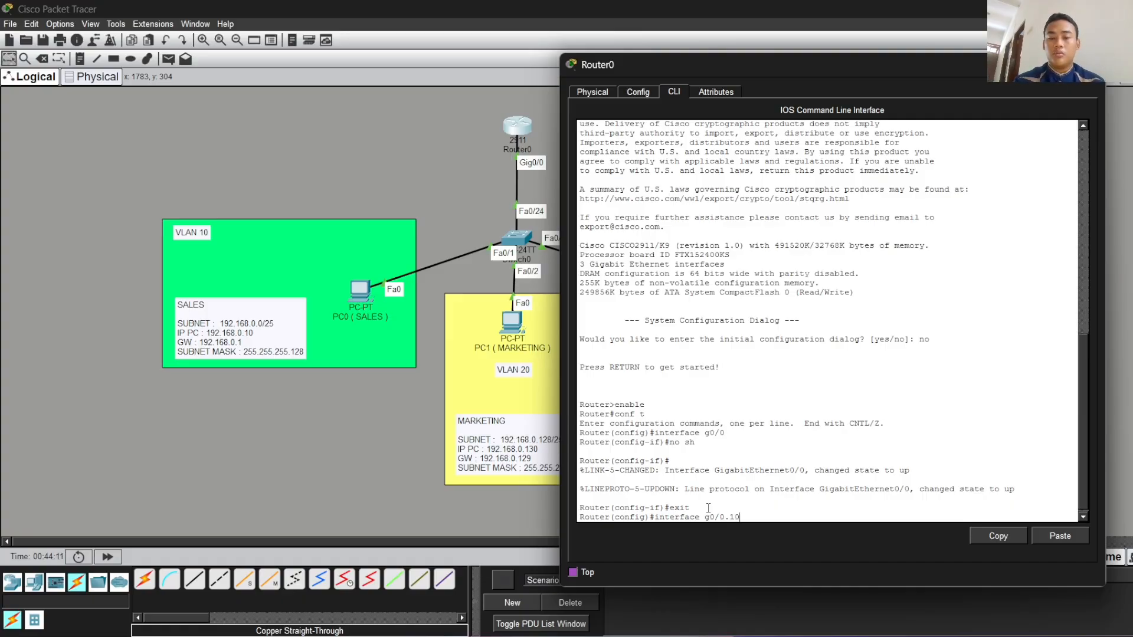
pyautogui.press('Return')
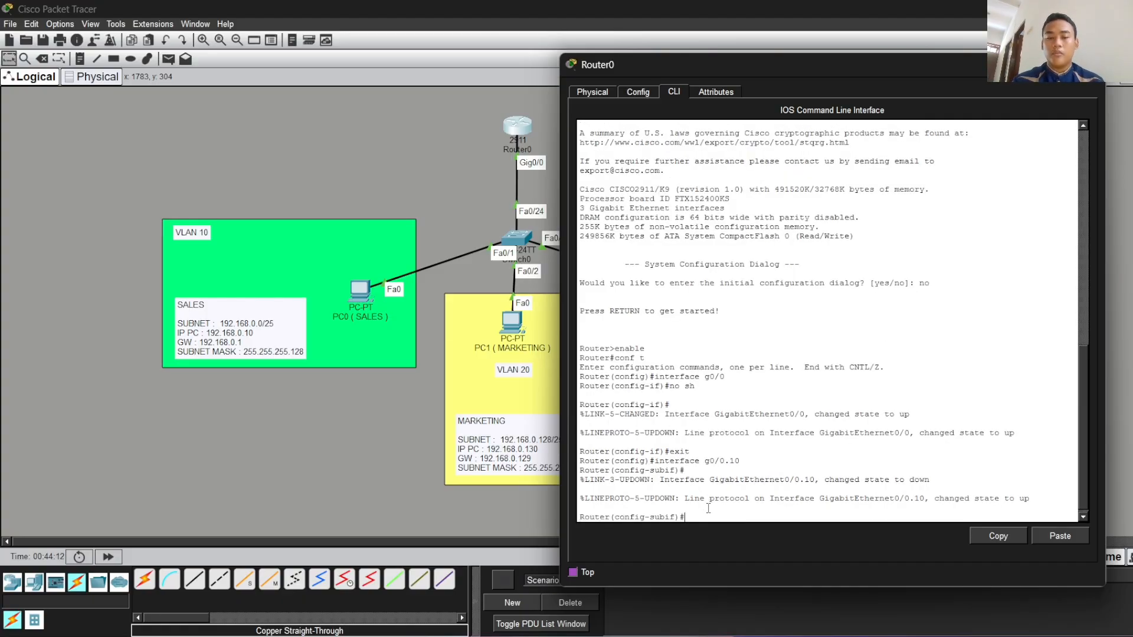
# - Set the encapsulation of subinterface g0/0.10 to dot1Q with VLAN 10
pyautogui.write('encapsu')
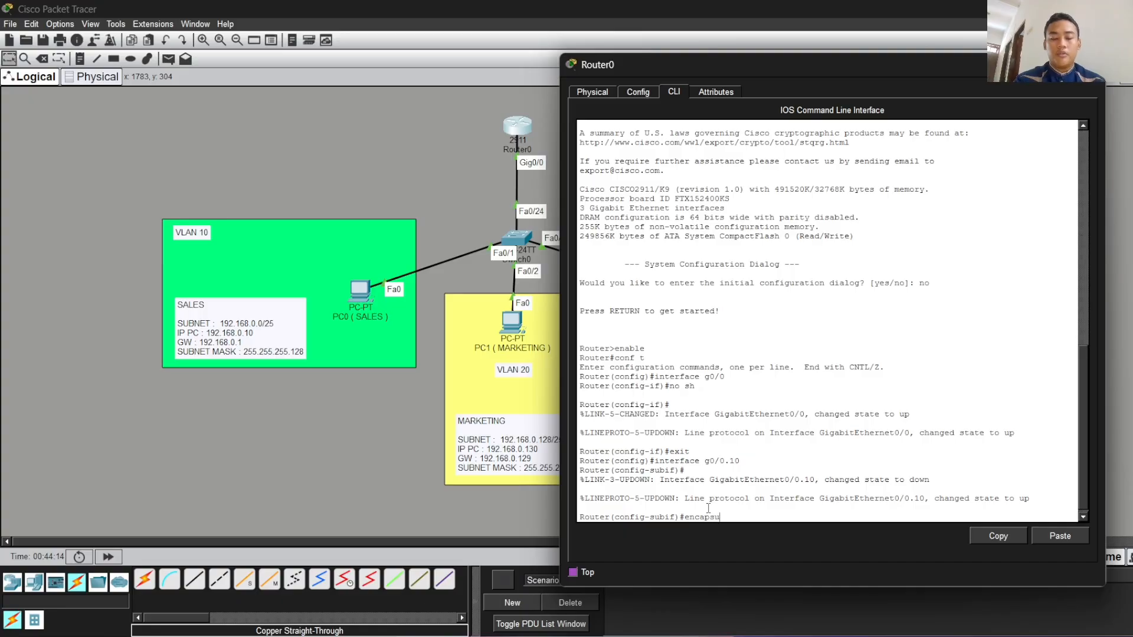
pyautogui.write('lation dot ')
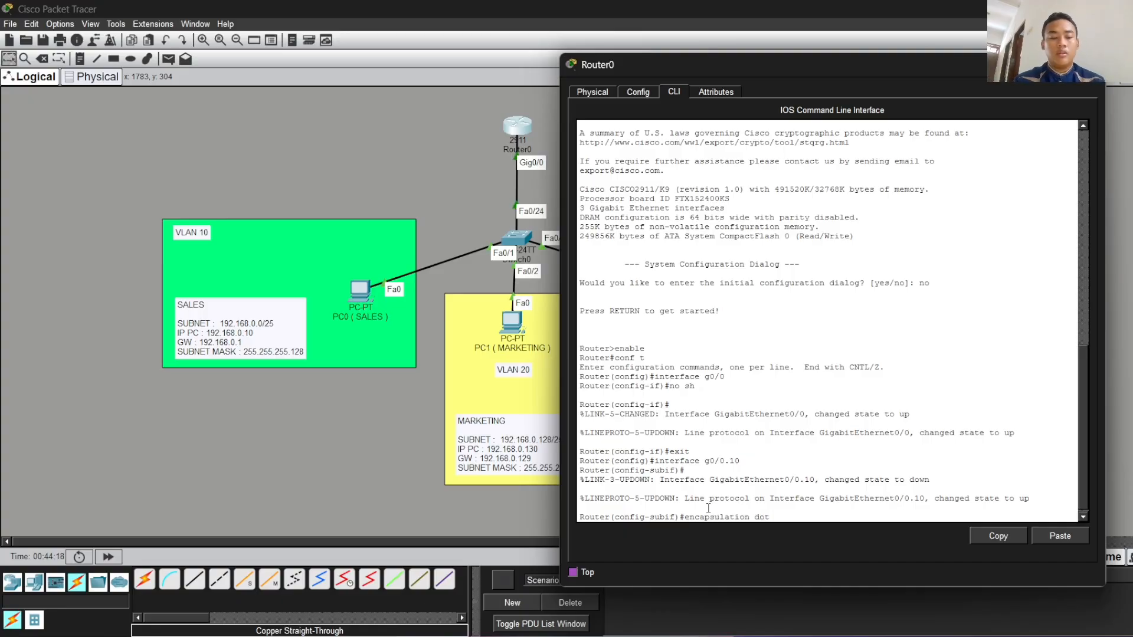
pyautogui.write('1')
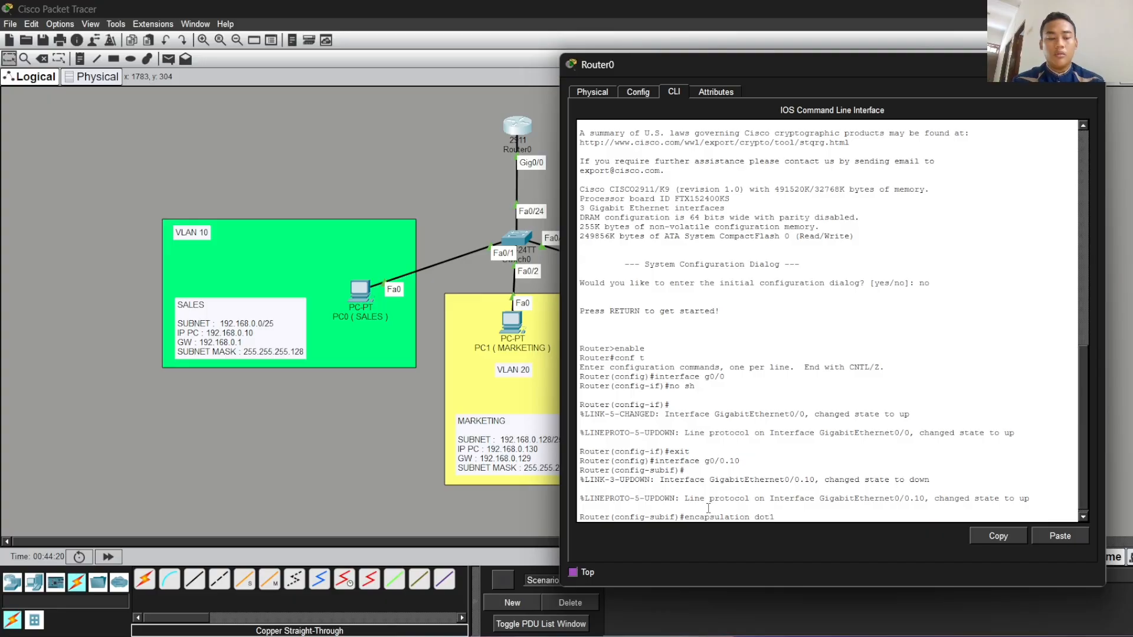
pyautogui.write('Q')
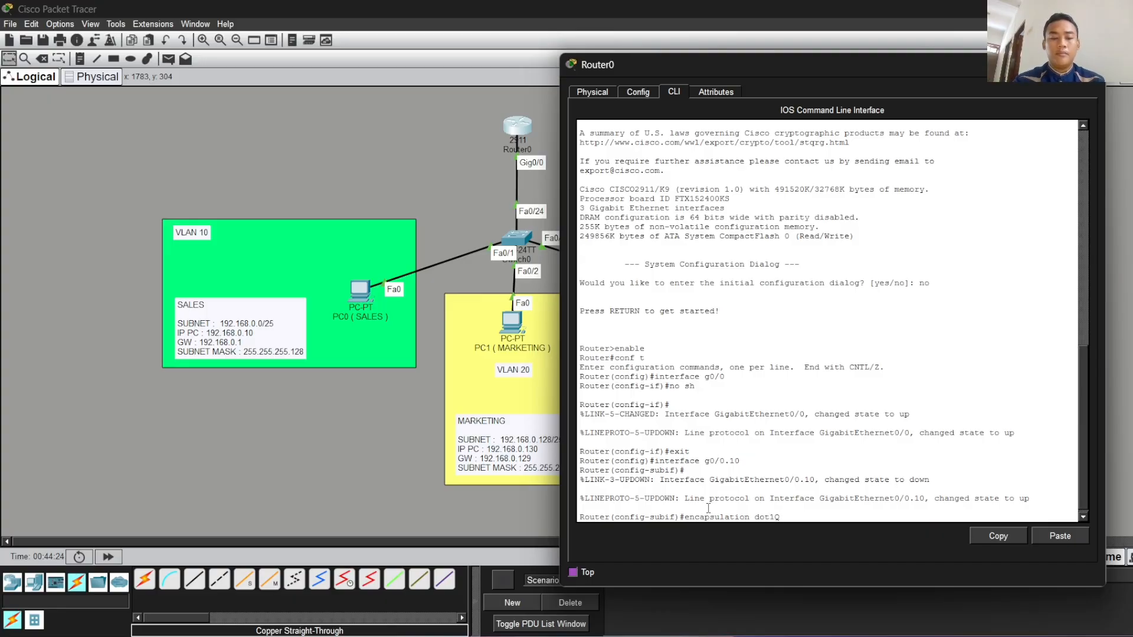
pyautogui.write(' 10')
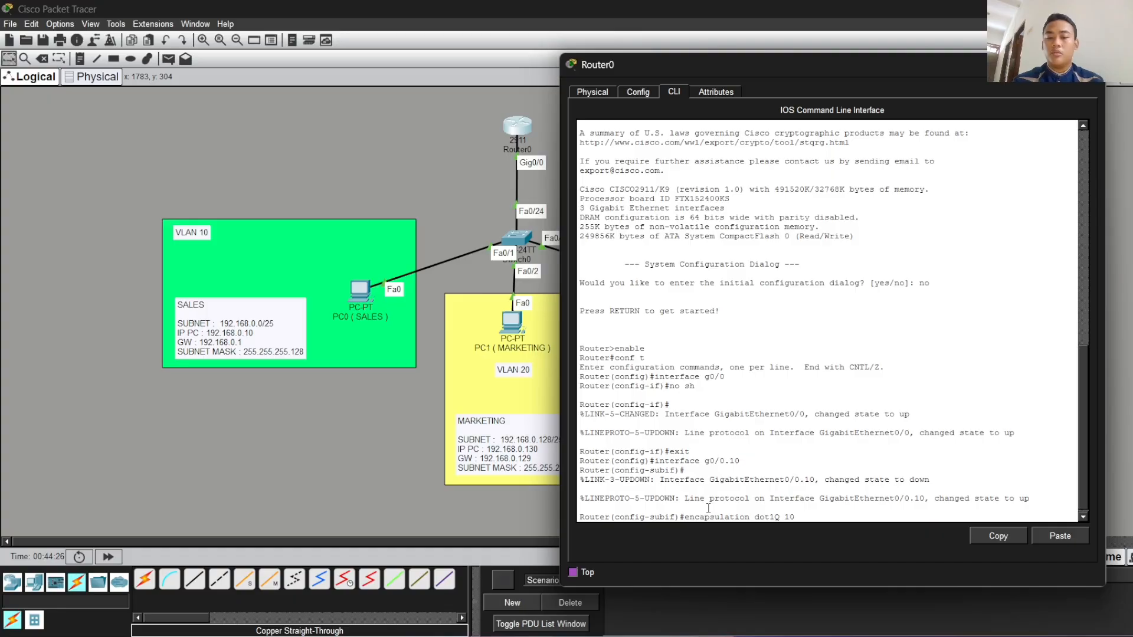
pyautogui.press('Return')
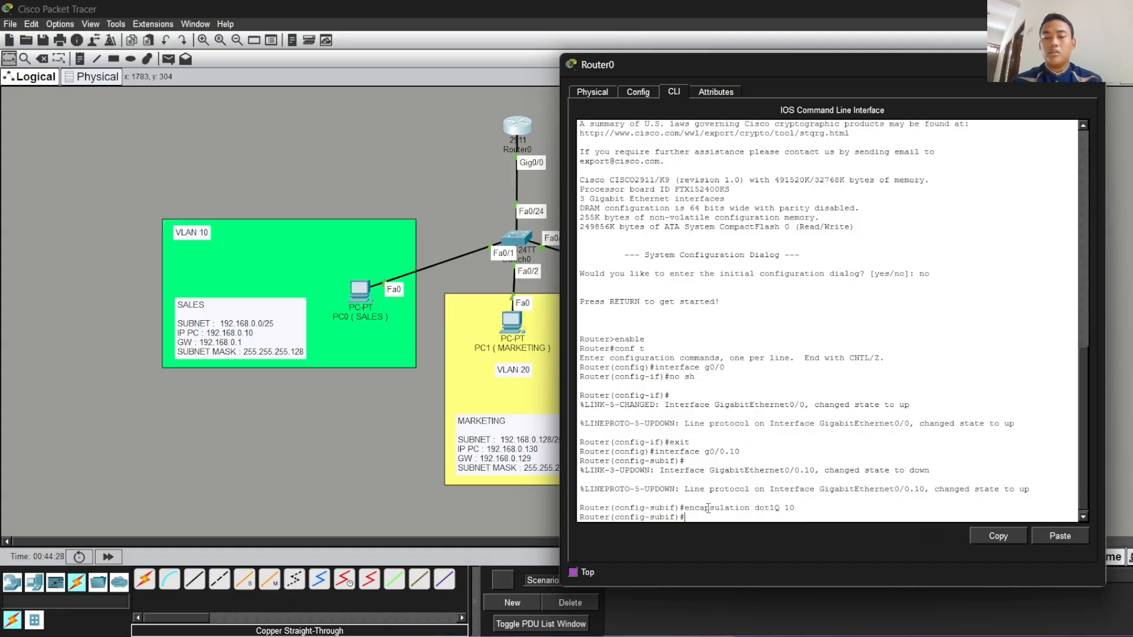
# - Assign IP address 192.168.0.1 with subnet mask 255.255.255.128 to subinterface g0/0.10 and exit its configuration
pyautogui.write('ip a')
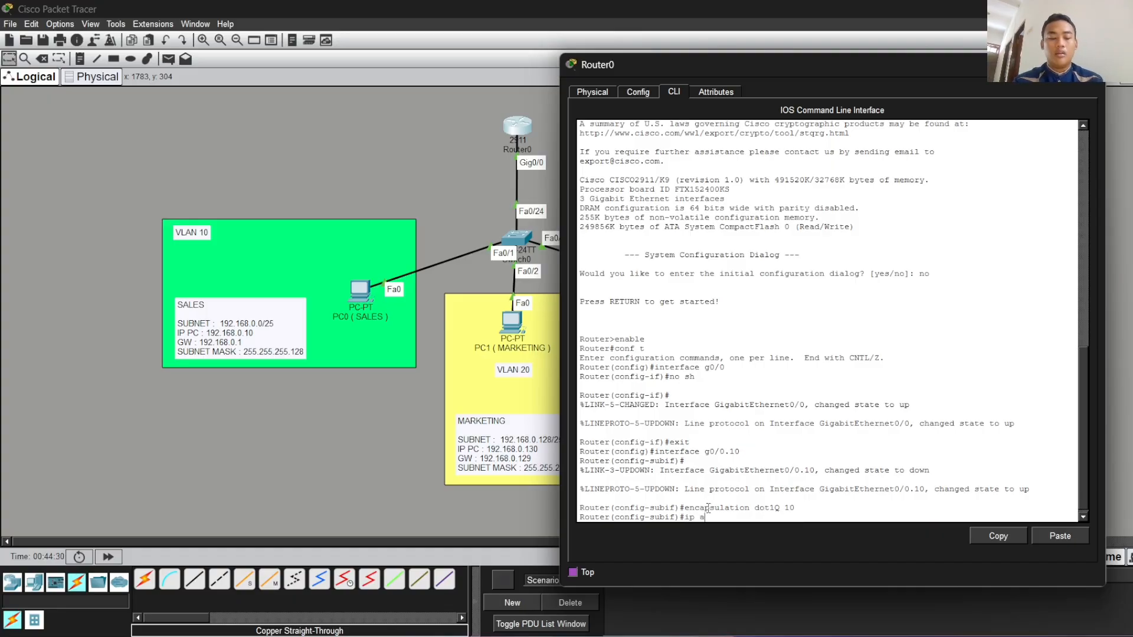
pyautogui.write('ddress')
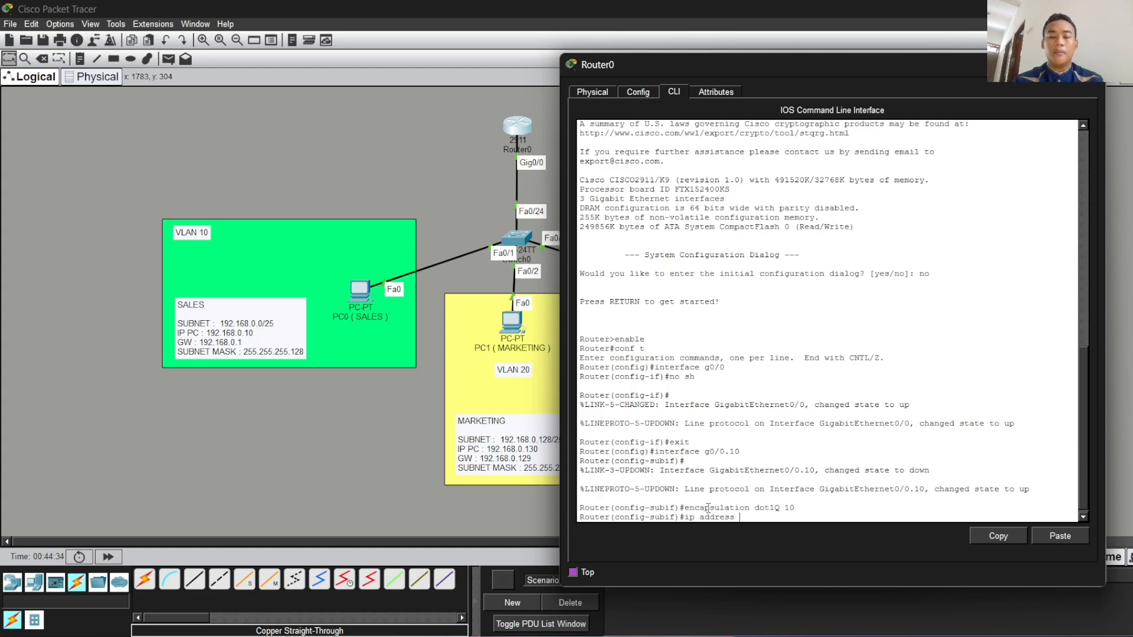
pyautogui.write(' 192.1')
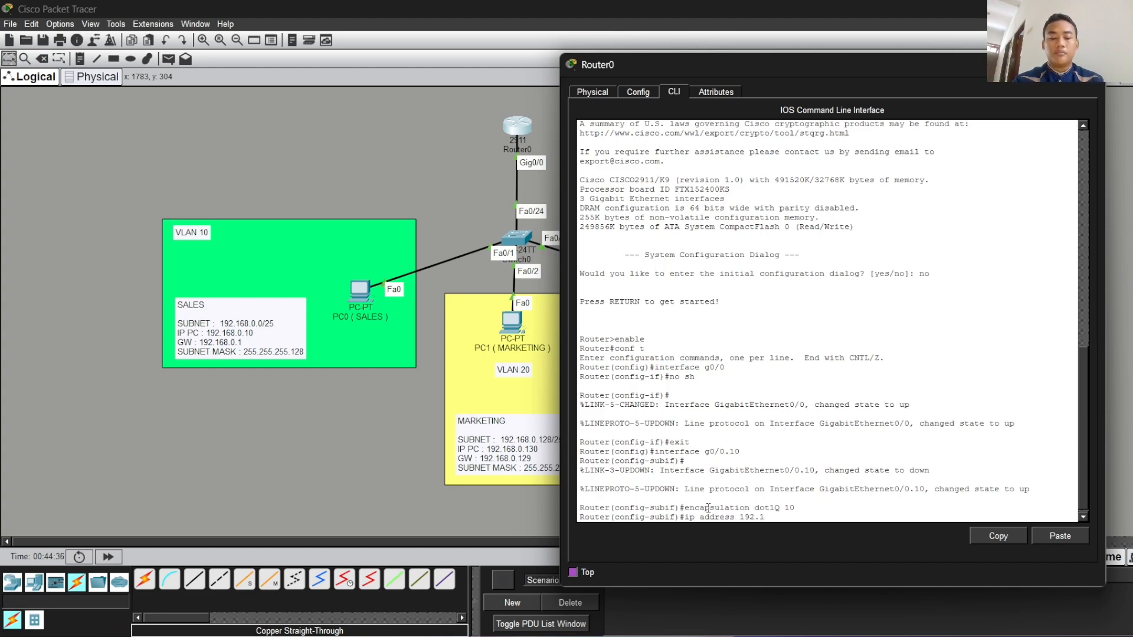
pyautogui.write('68.')
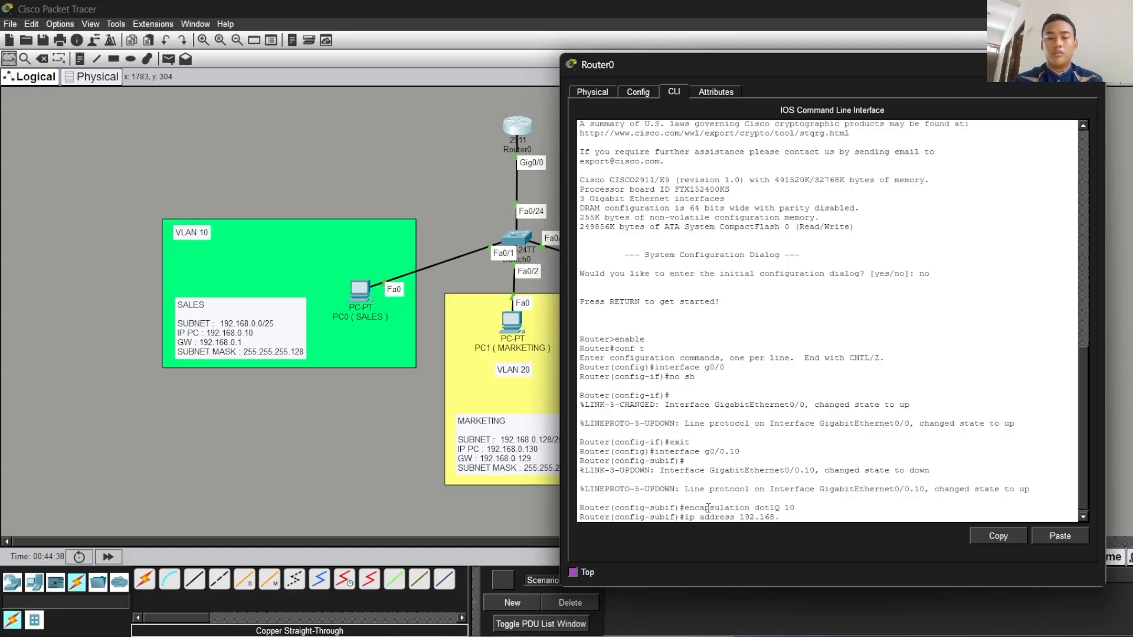
pyautogui.write('0.1')
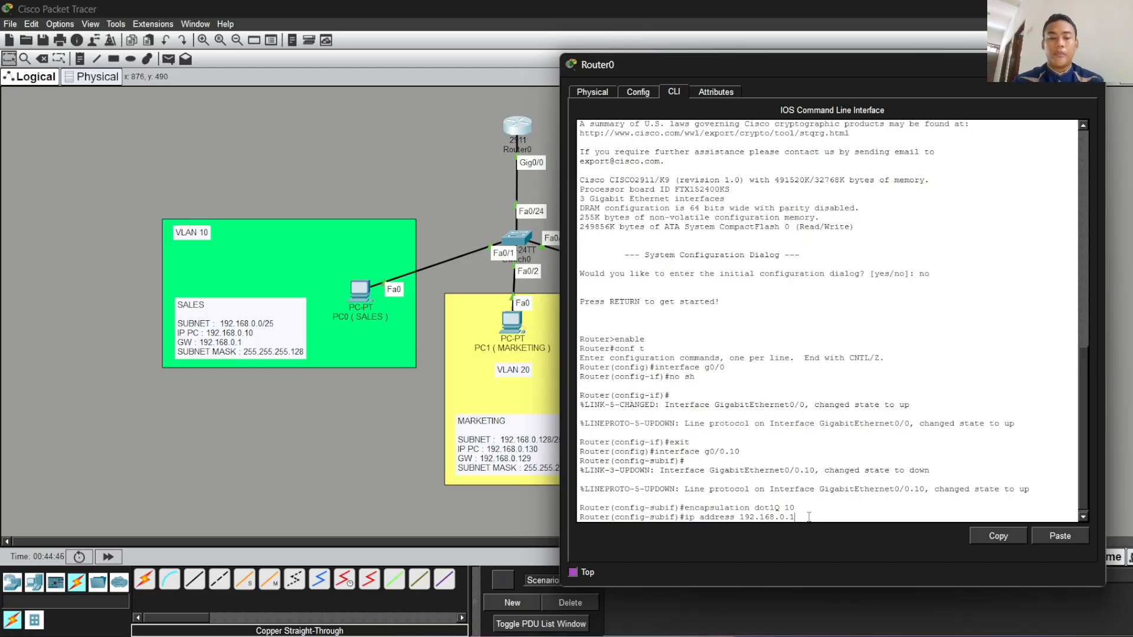
pyautogui.write('255')
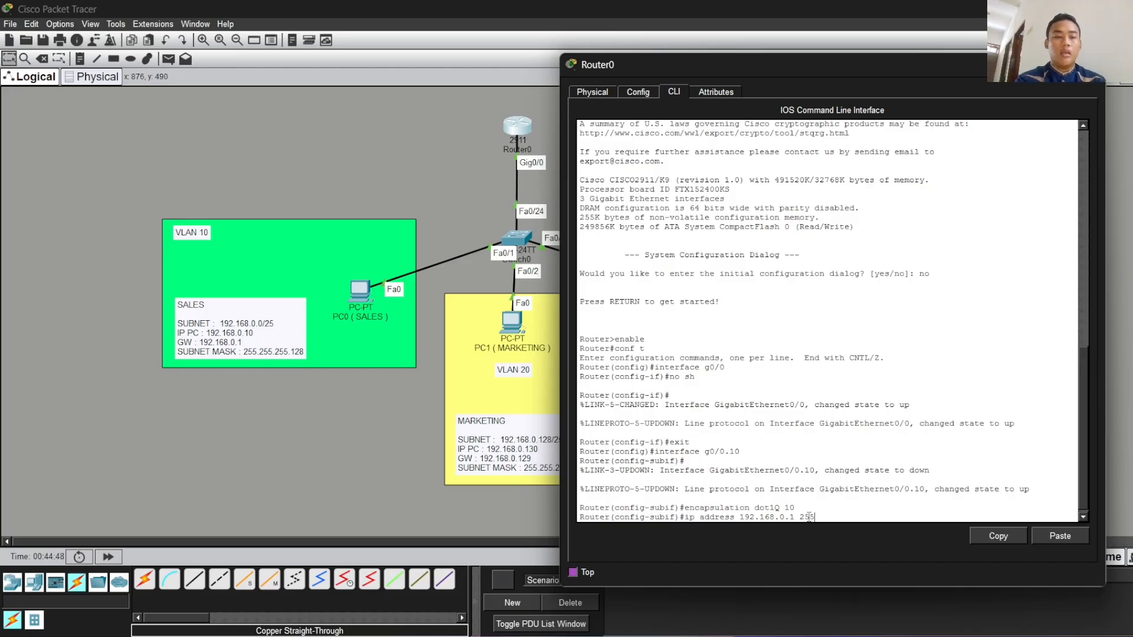
pyautogui.write('.255')
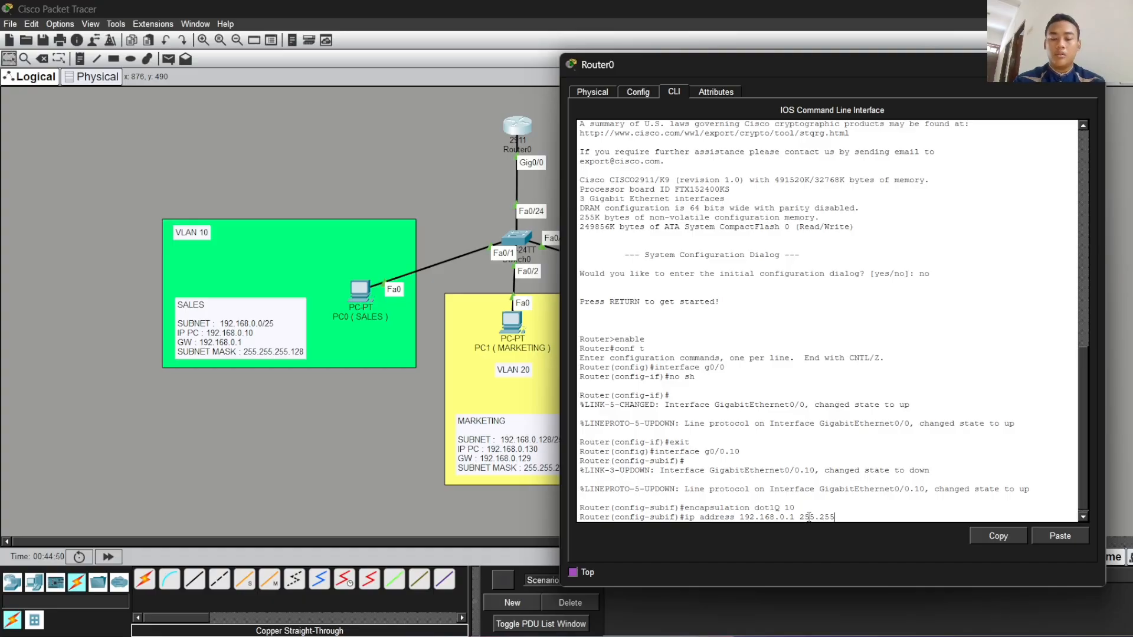
pyautogui.write('.255')
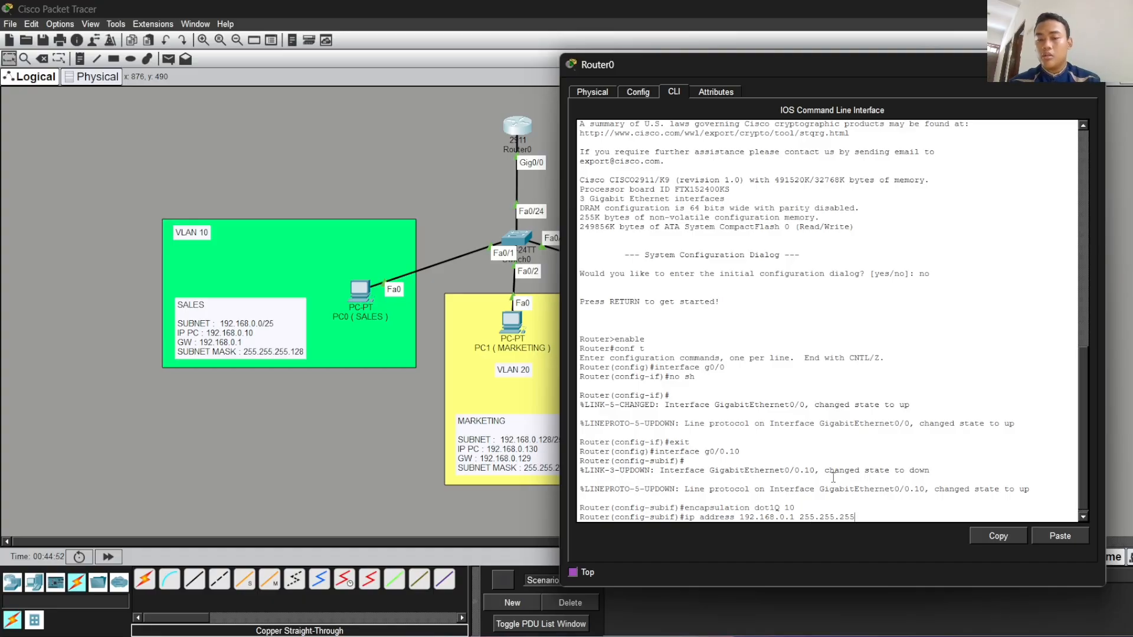
pyautogui.write('.128')
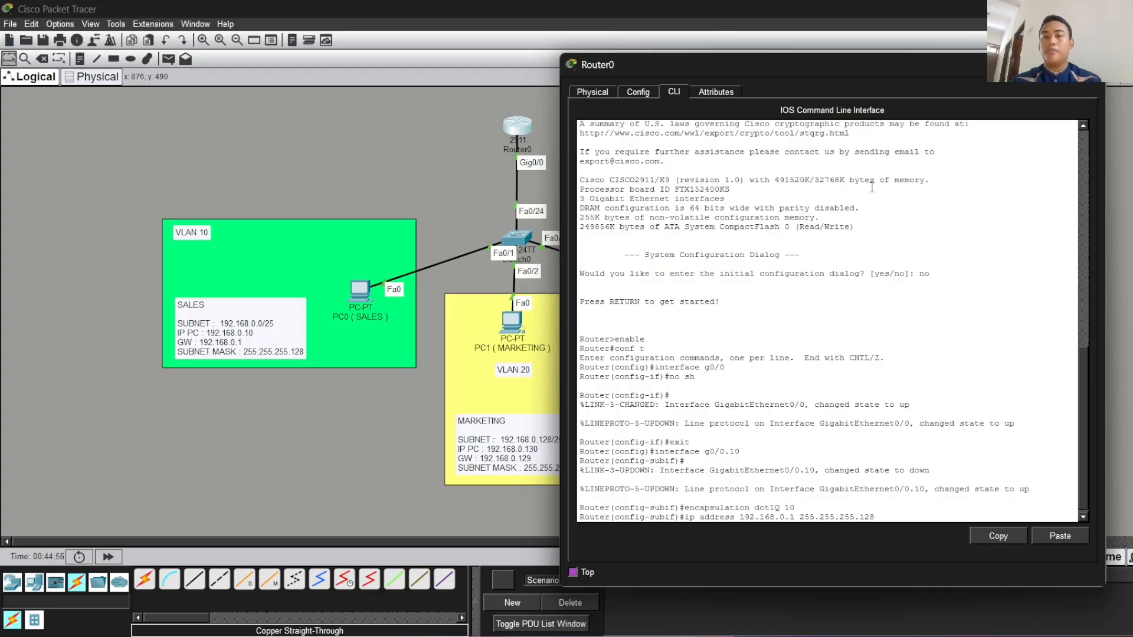
pyautogui.moveTo(847, 70); pyautogui.dragTo(841, 47)
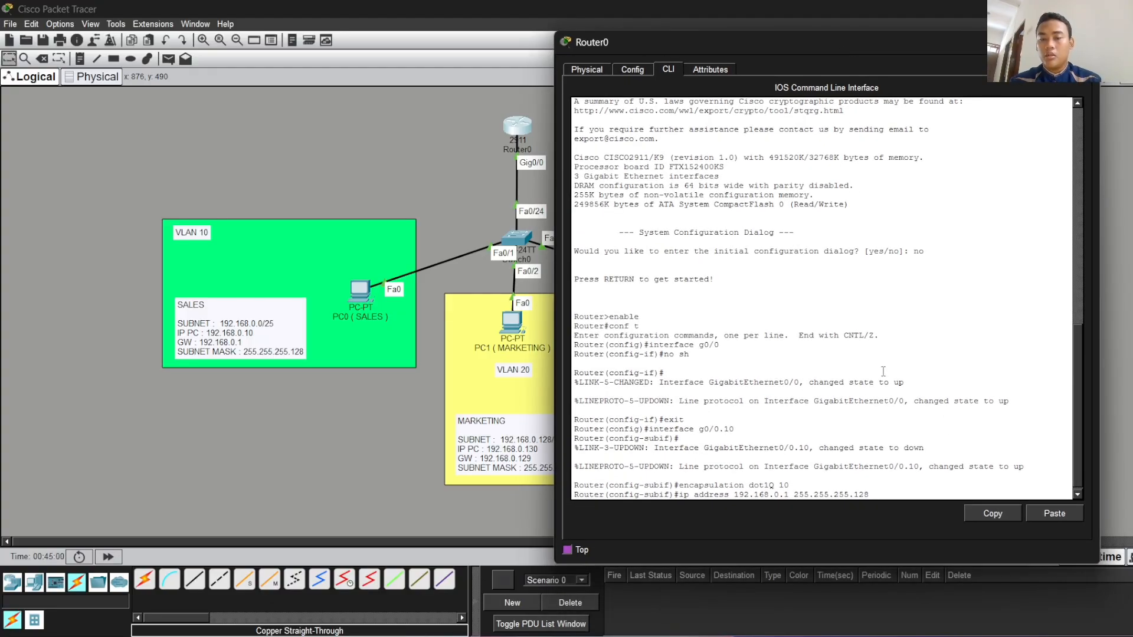
pyautogui.press('Return')
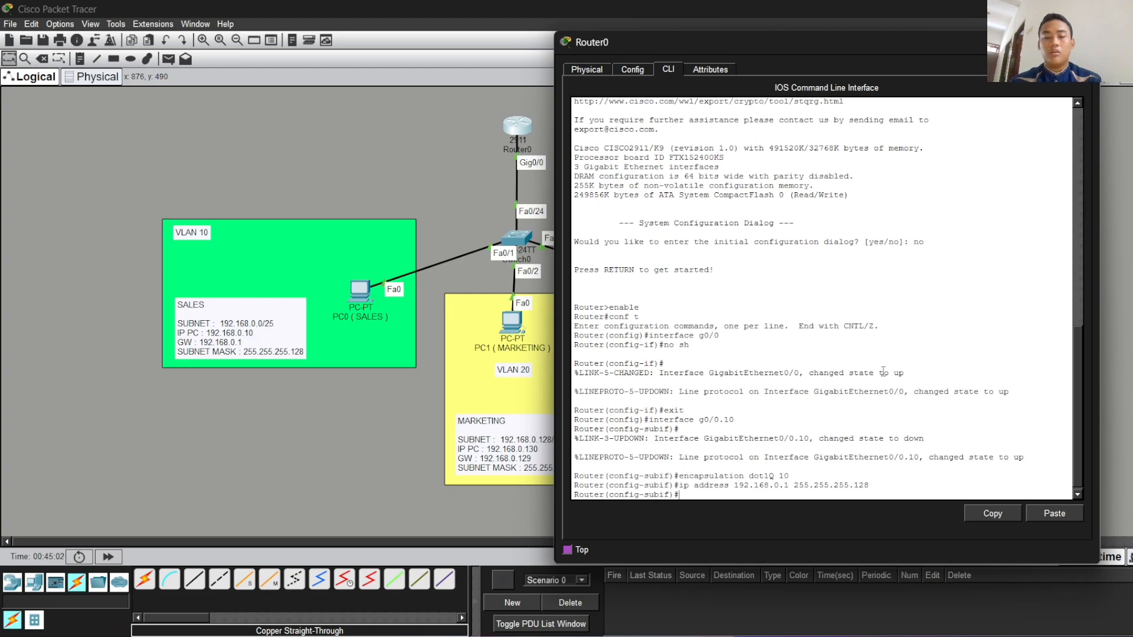
pyautogui.write('ex')
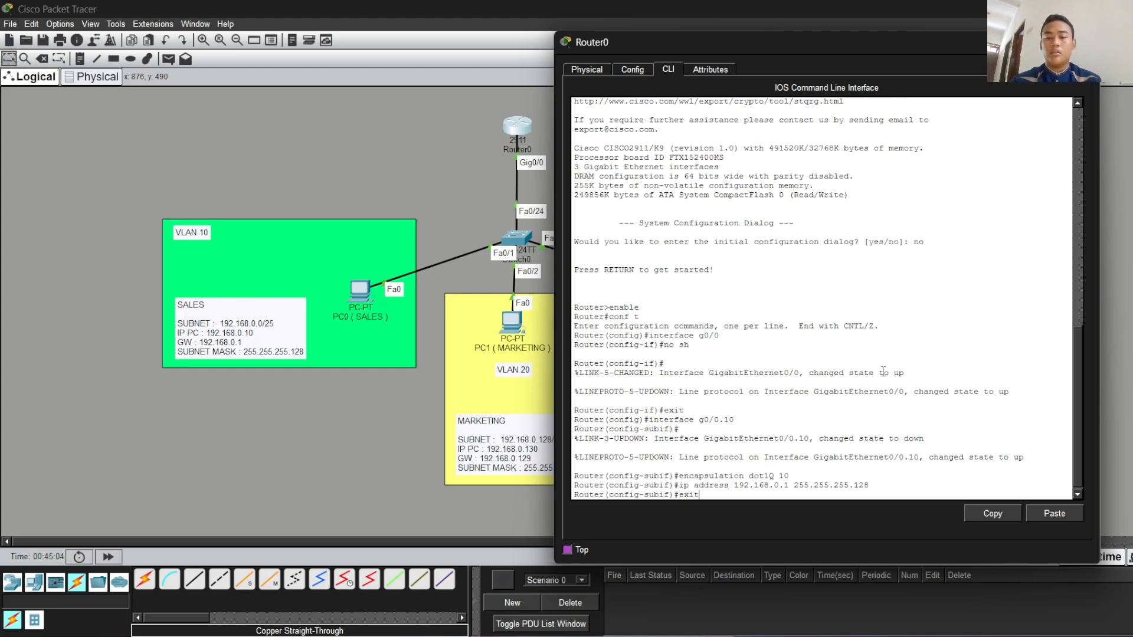
pyautogui.write('it')
pyautogui.press('Return')
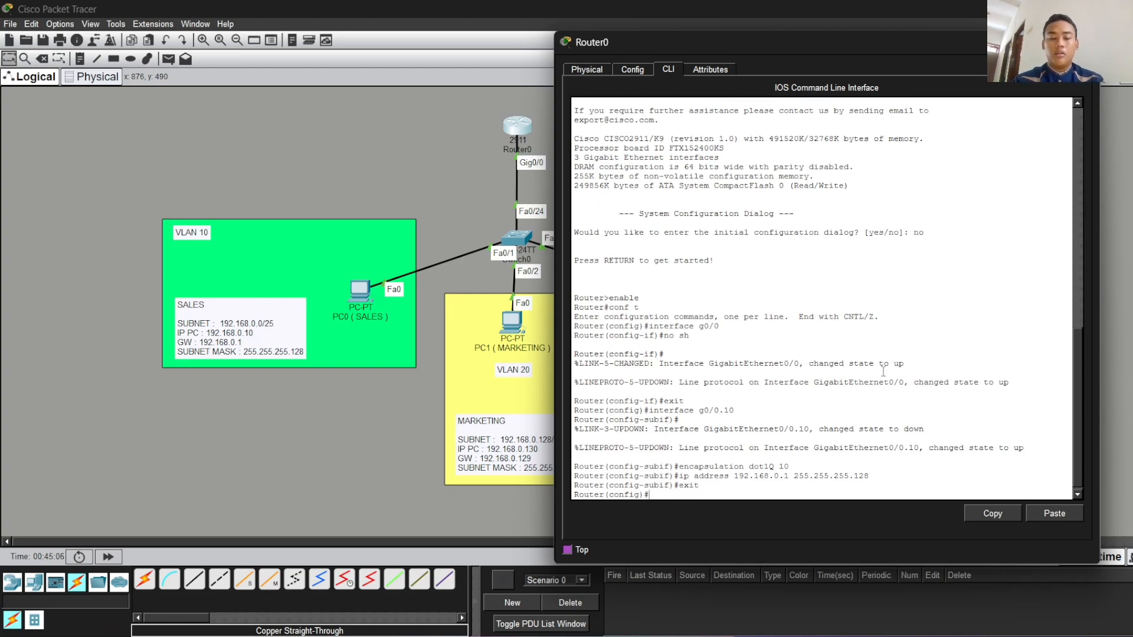
# - Create subinterface g0/0.20 on Router0 for VLAN 20
pyautogui.write('nte')
pyautogui.press('BackSpace')
pyautogui.press('BackSpace')
pyautogui.press('BackSpace')
pyautogui.press('BackSpace')
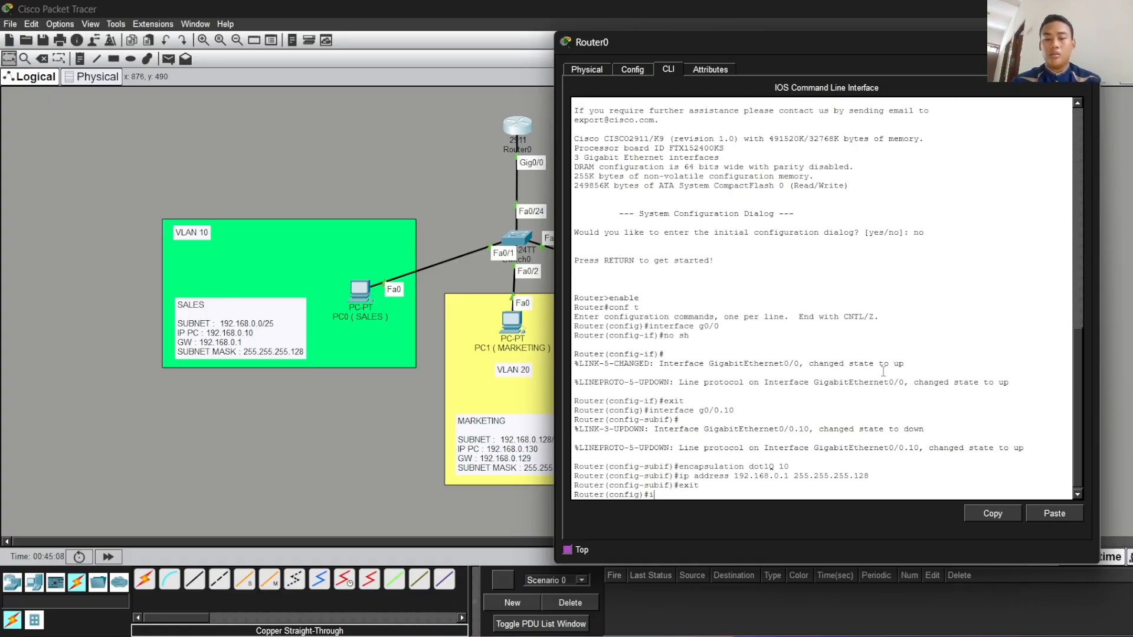
pyautogui.write('interface g0/0.10')
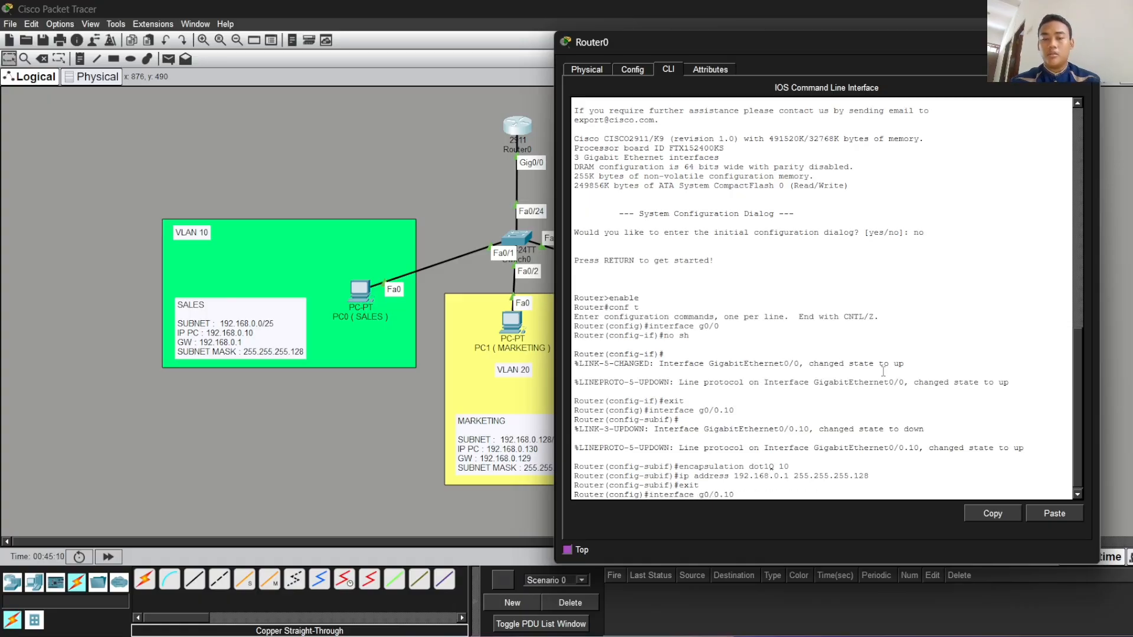
pyautogui.press('BackSpace')
pyautogui.press('BackSpace')
pyautogui.write('20')
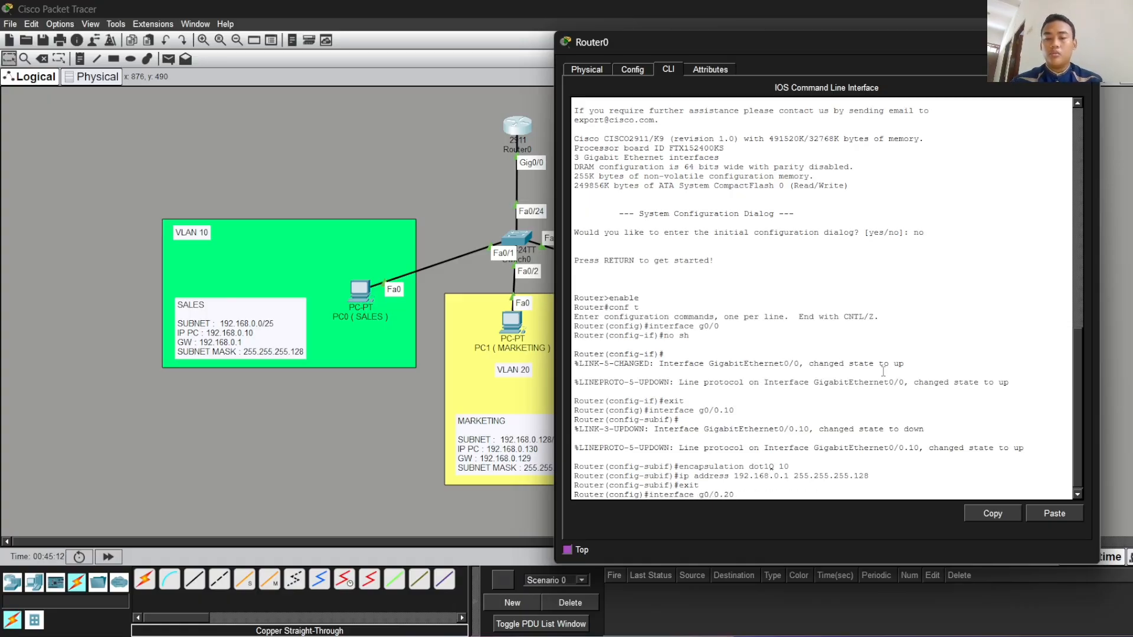
pyautogui.press('Return')
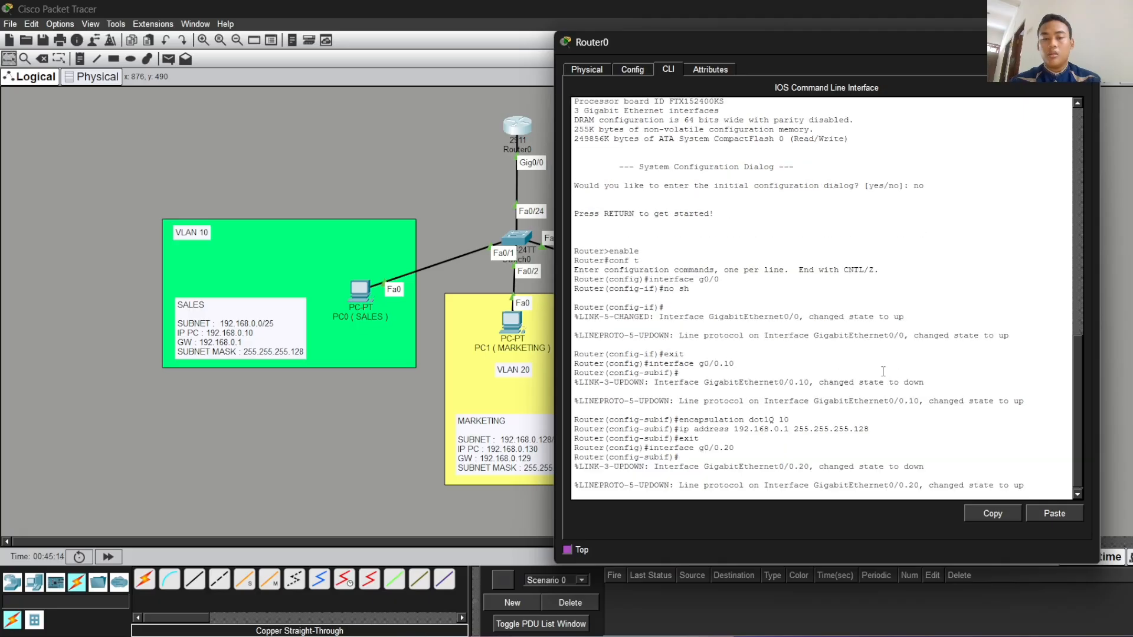
# - Set the encapsulation of subinterface g0/0.20 to dot1Q with VLAN 20
pyautogui.press('Return')
pyautogui.press('Up')
pyautogui.press('Up')
pyautogui.press('Up')
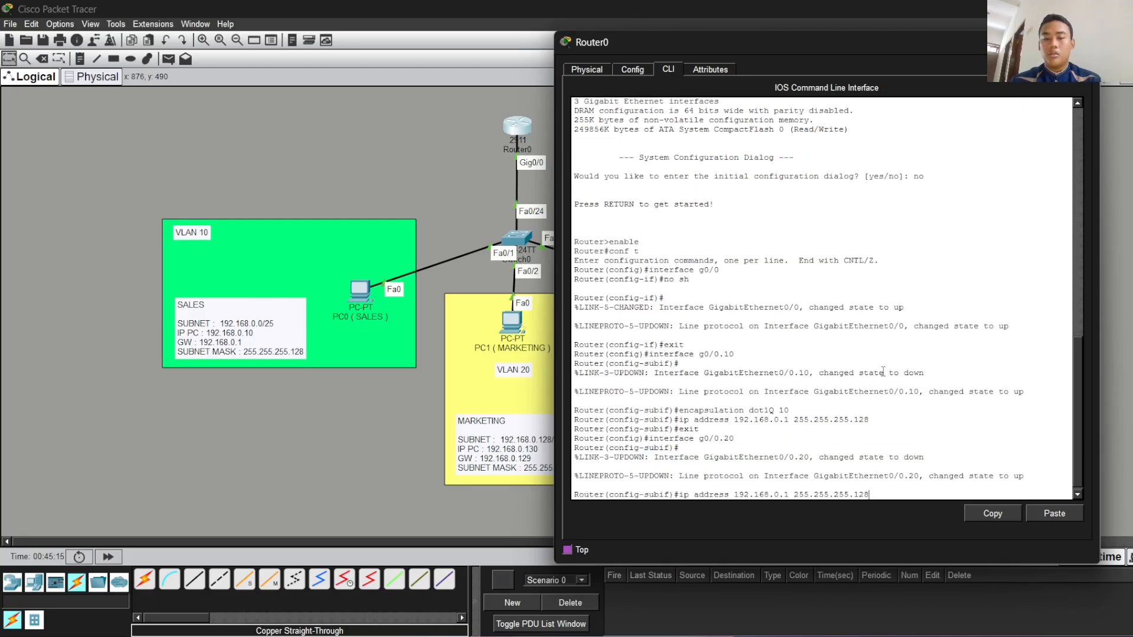
pyautogui.press('Up')
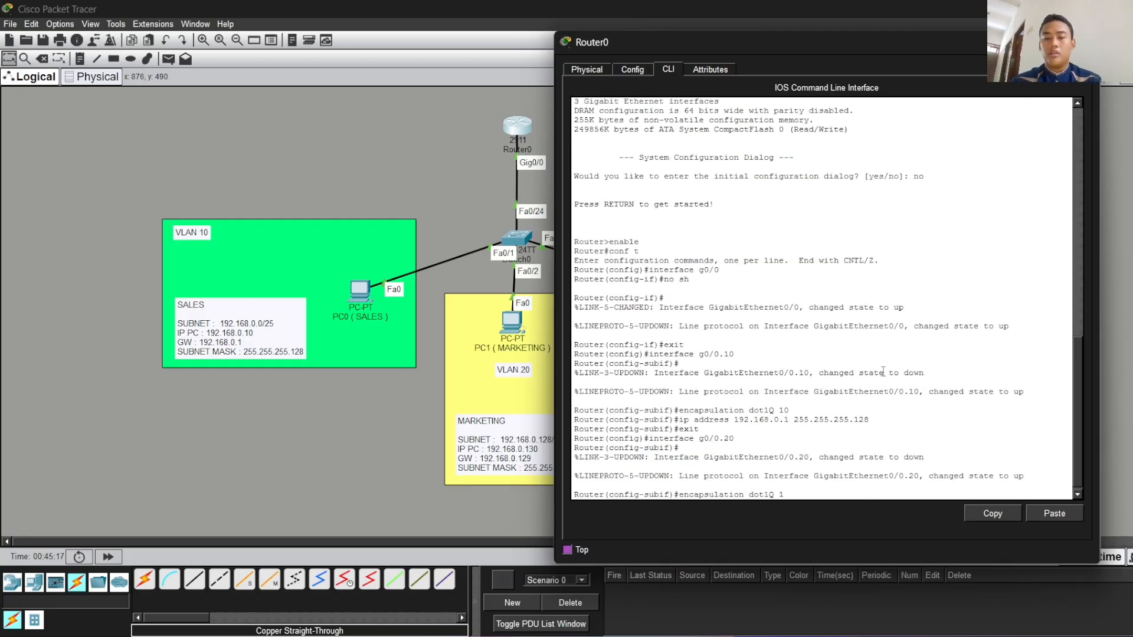
pyautogui.write('20')
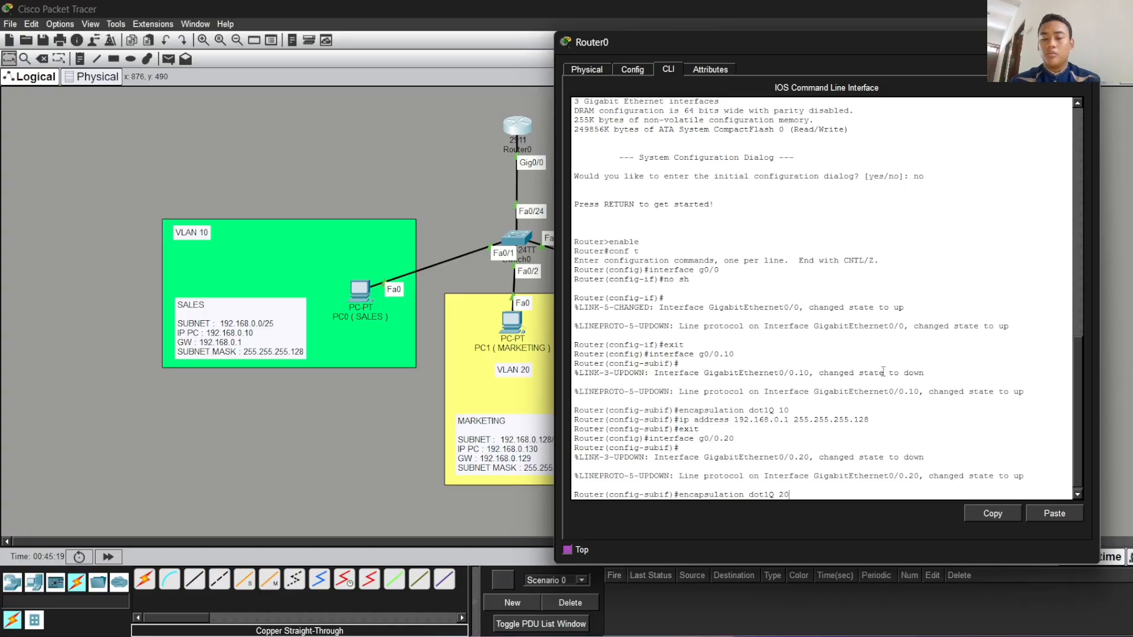
pyautogui.press('Return')
# - Assign IP address 192.168.0.129 with subnet mask 255.255.255.128 to subinterface g0/0.20 and exit its configuration
pyautogui.press('Up')
pyautogui.press('Up')
pyautogui.press('Up')
pyautogui.press('Up')
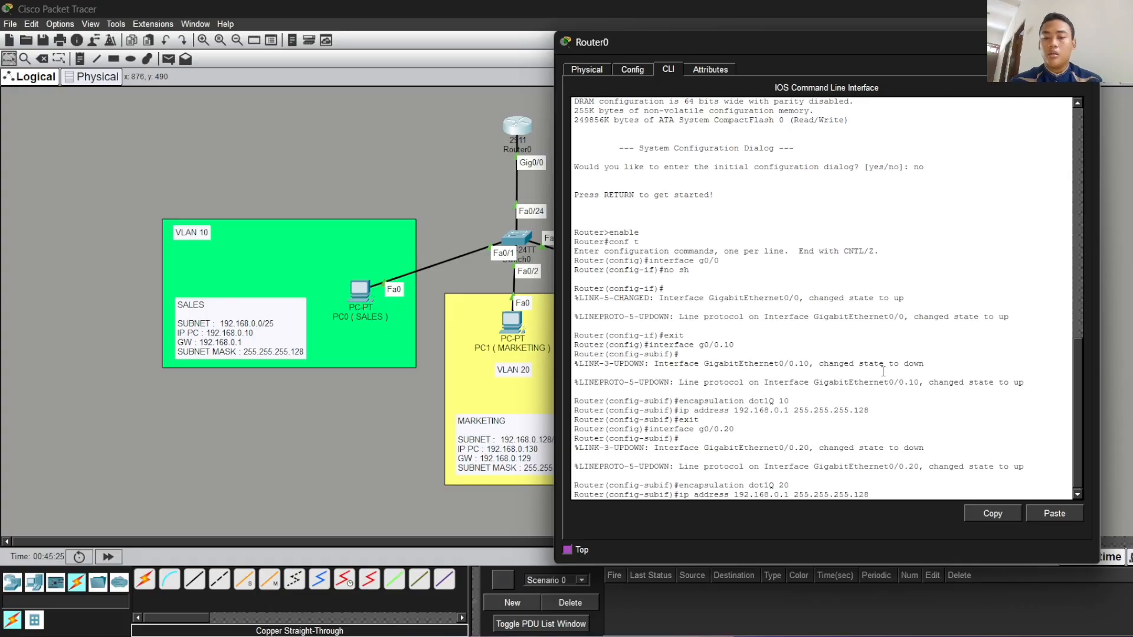
pyautogui.write('29')
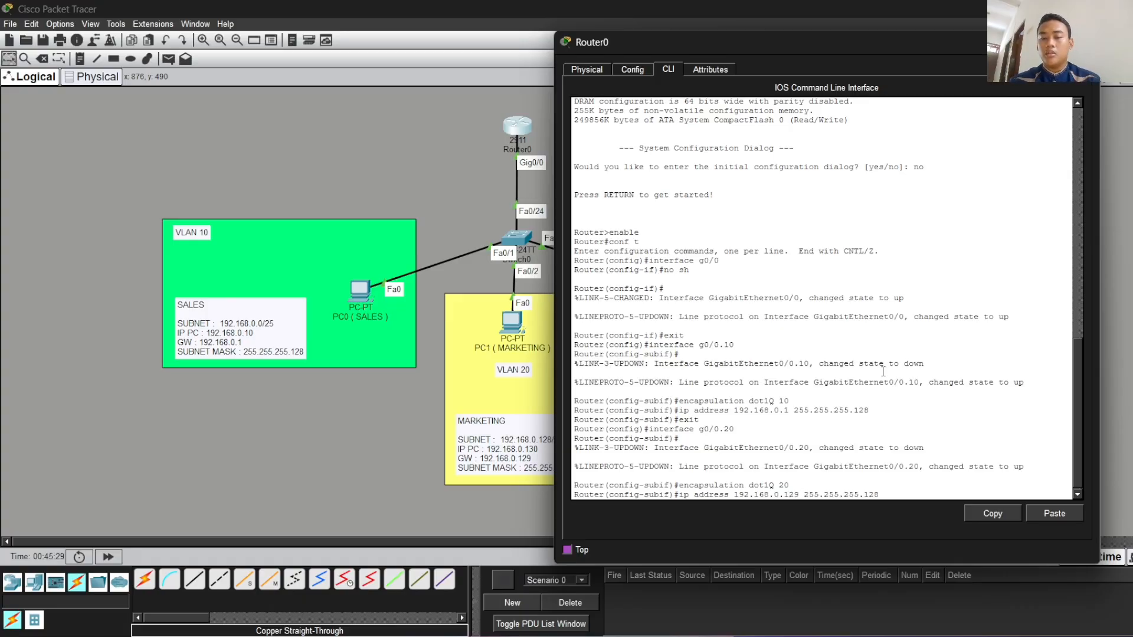
pyautogui.press('Return')
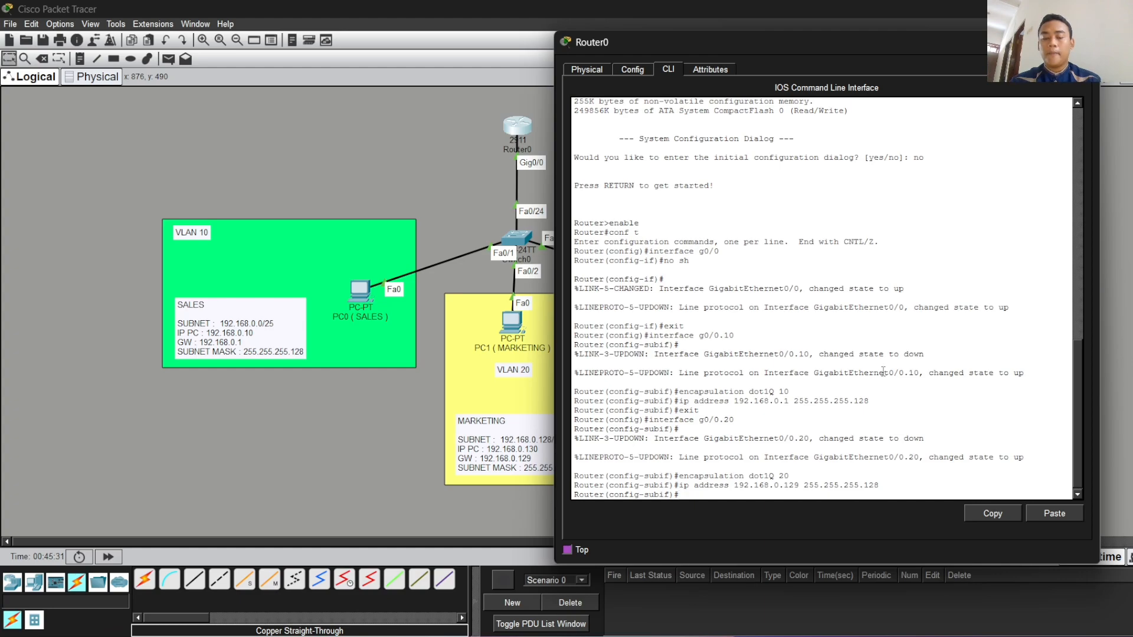
pyautogui.write('exi')
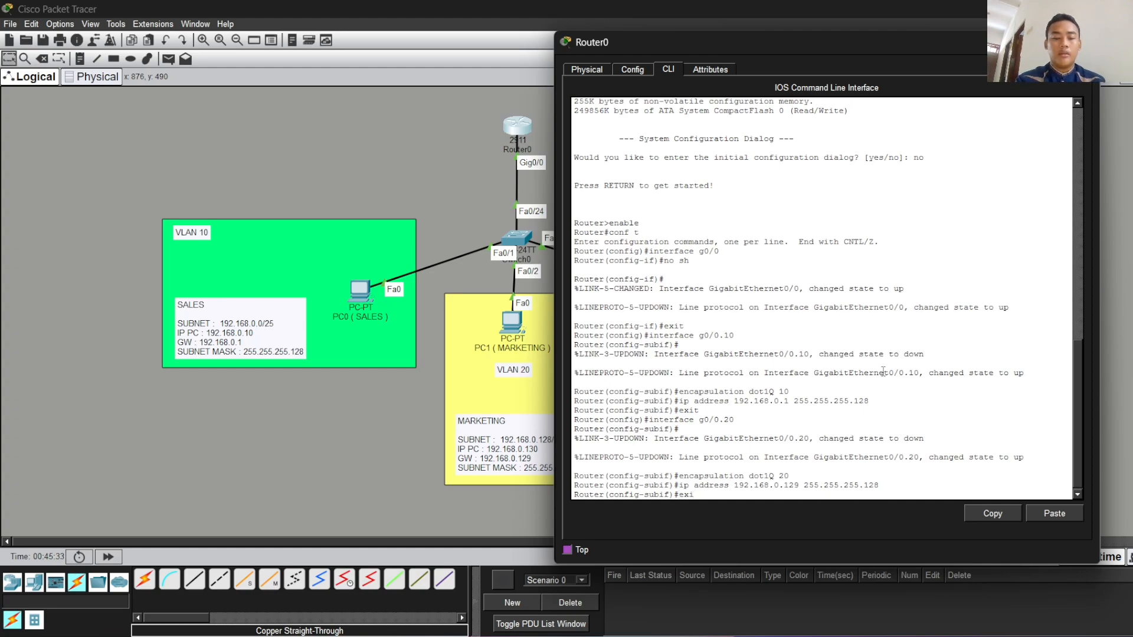
pyautogui.write('t')
pyautogui.press('Return')
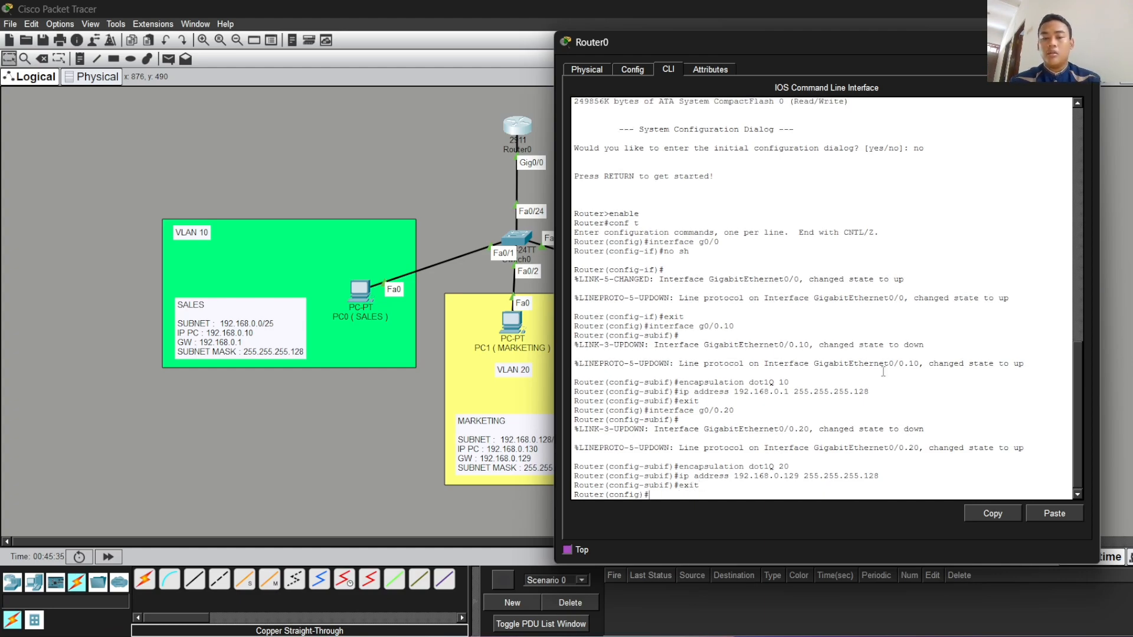
# - Create subinterface g0/0.30 on Router0 for VLAN 30
pyautogui.press('Up')
pyautogui.press('Up')
pyautogui.press('Up')
pyautogui.press('Up')
pyautogui.write('30')
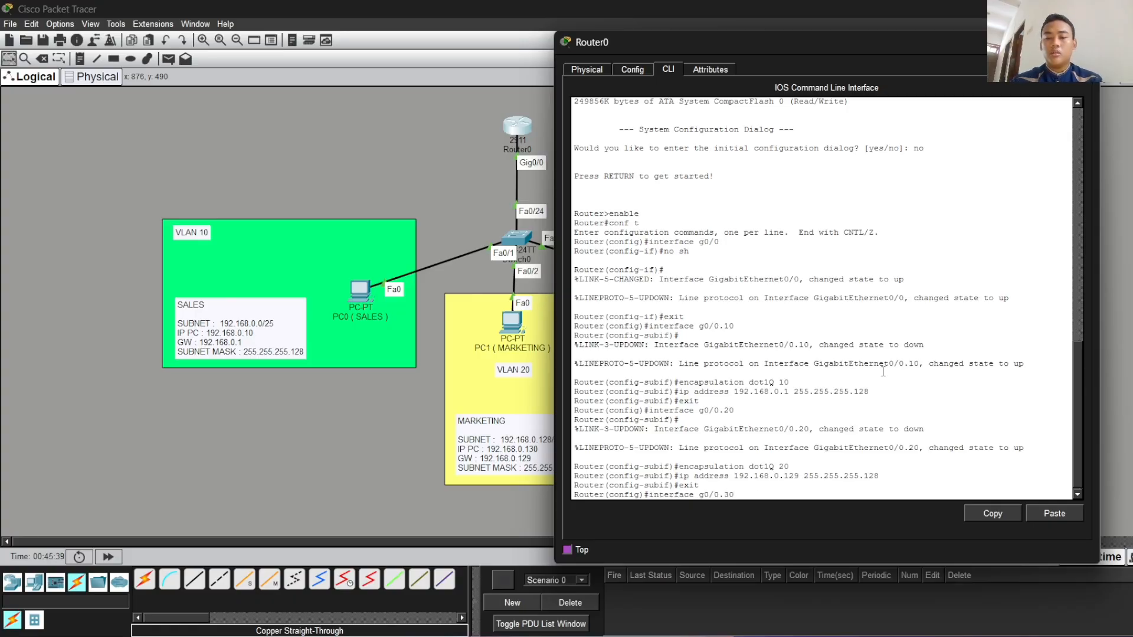
pyautogui.press('Return')
pyautogui.press('Return')
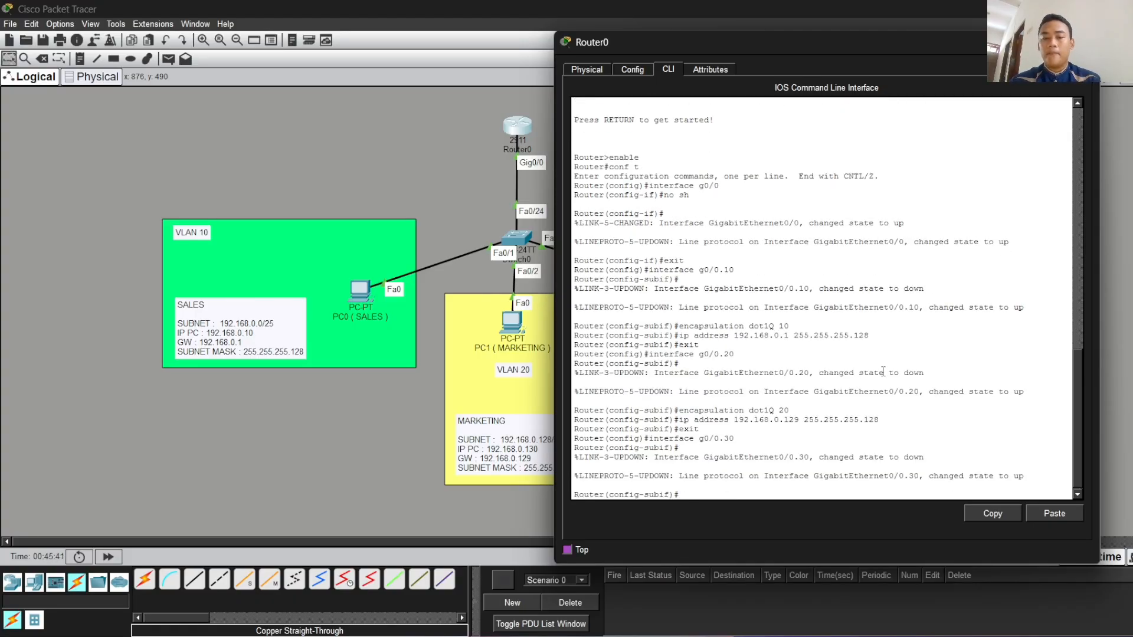
# - Set the encapsulation of subinterface g0/0.30 to dot1Q with VLAN 30
pyautogui.press('Up')
pyautogui.press('Up')
pyautogui.press('Up')
pyautogui.press('Up')
pyautogui.press('BackSpace')
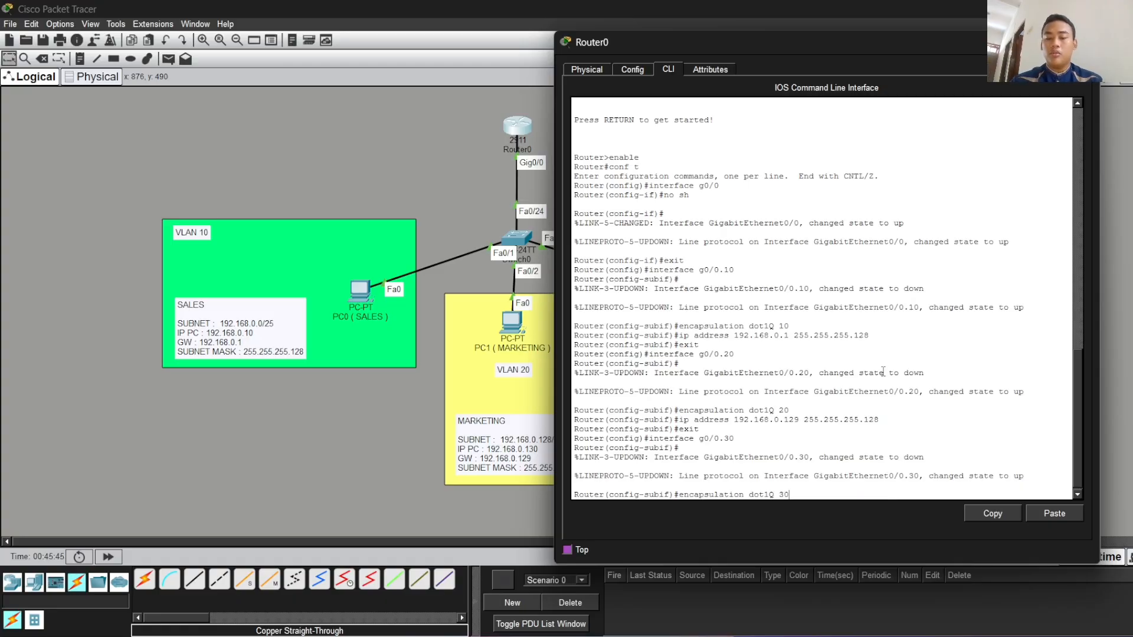
pyautogui.press('Return')
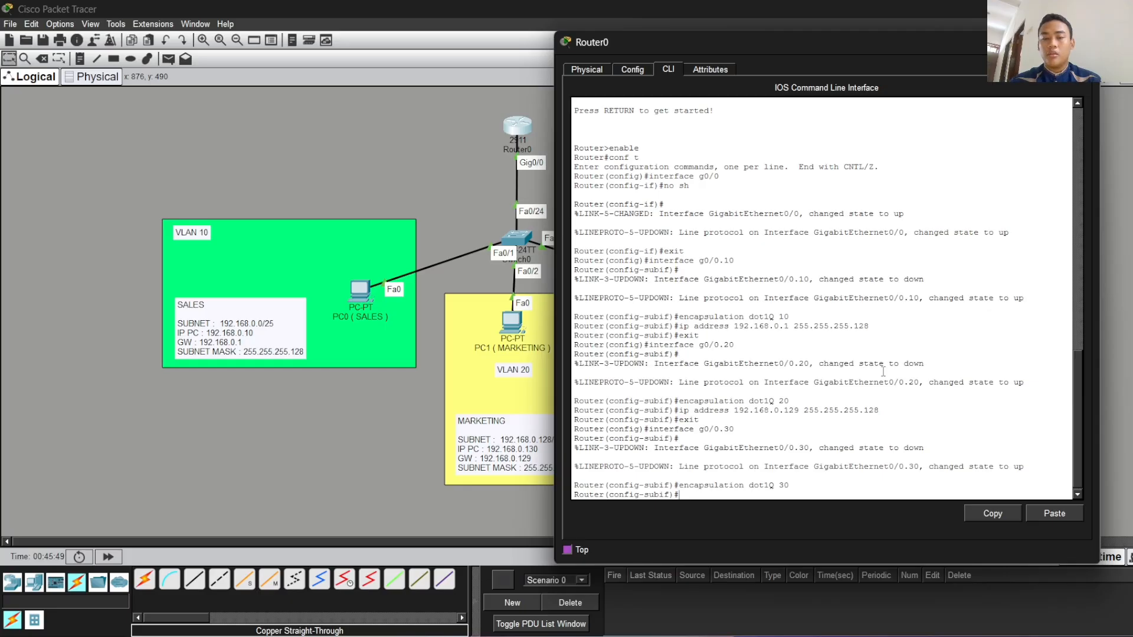
# - Prepare the IP address command for subinterface g0/0.30 with address 192.168.1.1 and subnet mask 255.255.255.192, moving the Router0 window off the FINANCE note
pyautogui.press('Up')
pyautogui.press('Up')
pyautogui.press('Up')
pyautogui.press('Up')
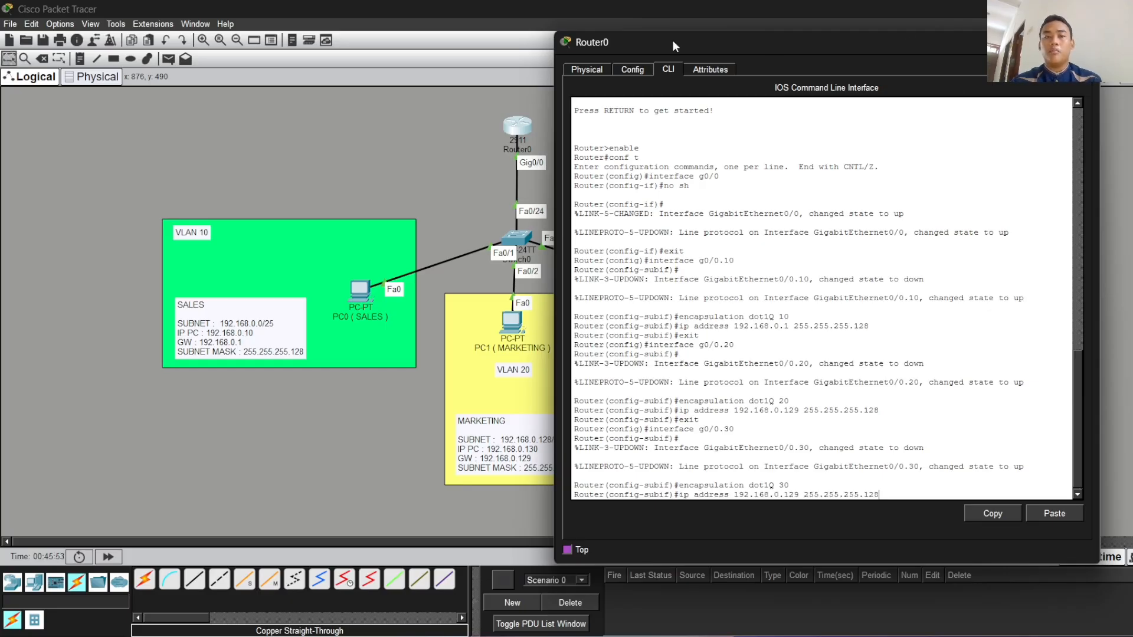
pyautogui.moveTo(673, 44); pyautogui.dragTo(259, 39)
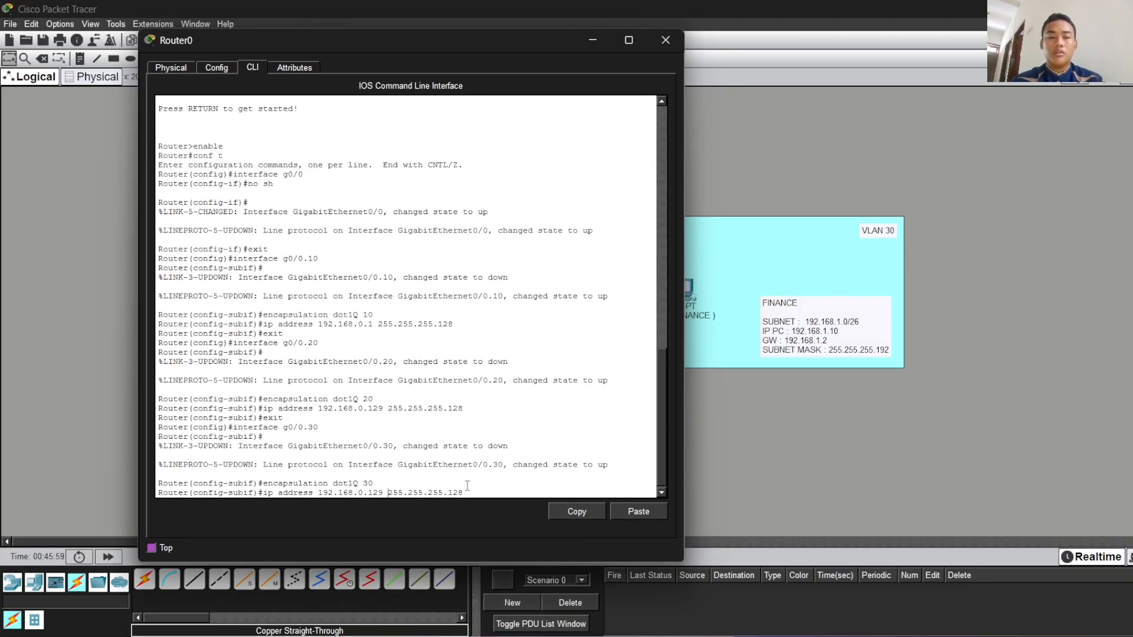
pyautogui.press('BackSpace')
pyautogui.press('BackSpace')
pyautogui.press('BackSpace')
pyautogui.press('BackSpace')
pyautogui.press('BackSpace')
pyautogui.write('1.1')
pyautogui.press('BackSpace')
pyautogui.press('BackSpace')
pyautogui.press('BackSpace')
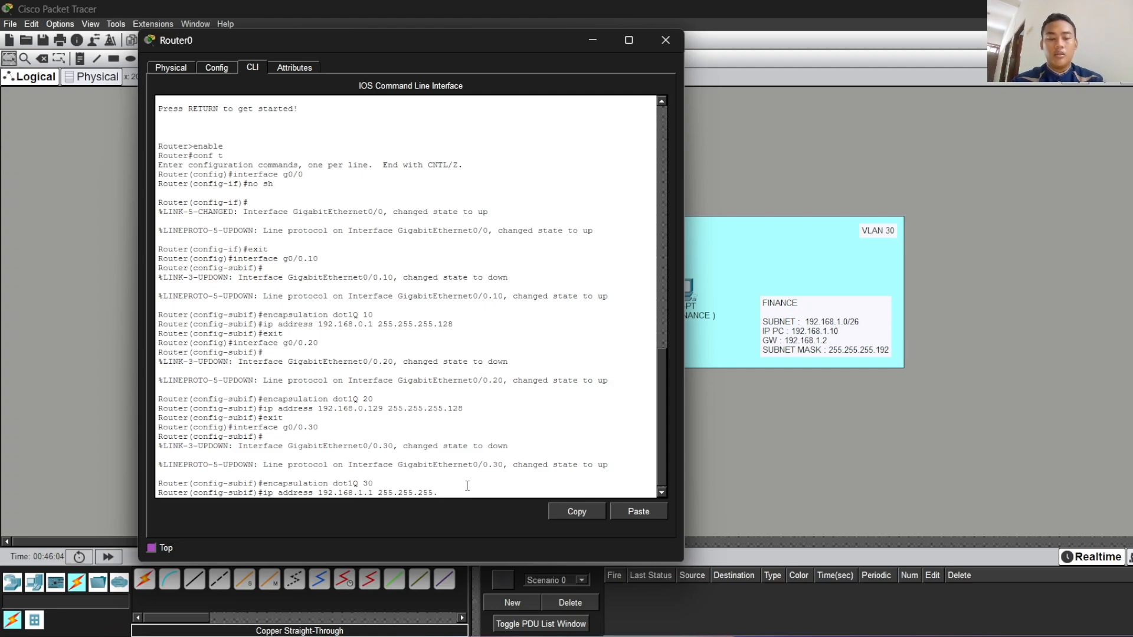
pyautogui.write('192')
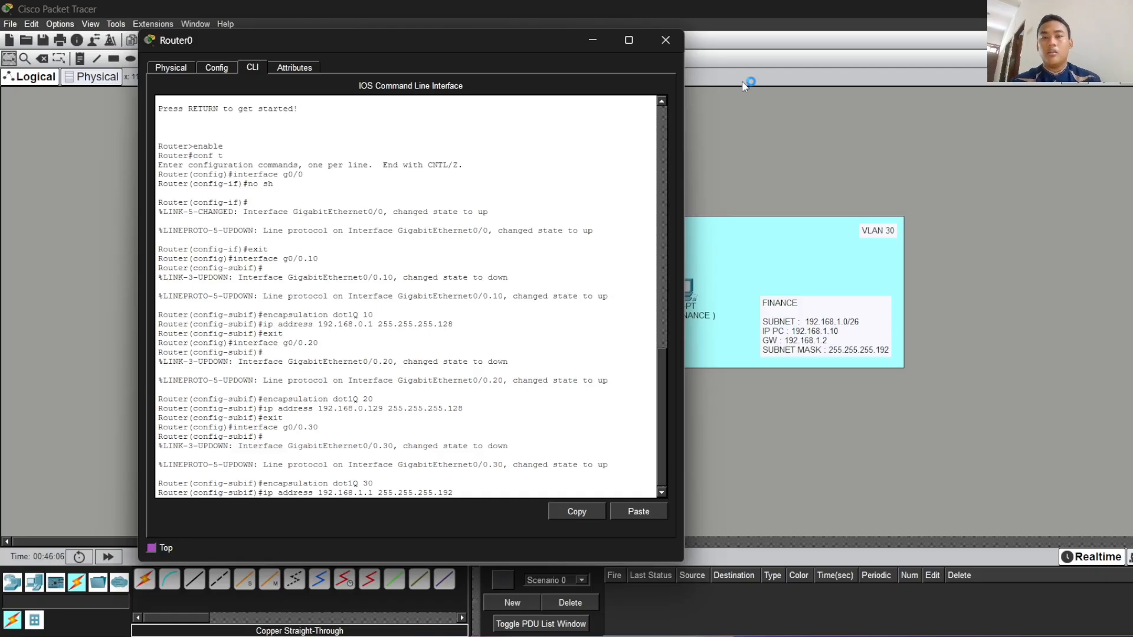
# - Correct the gateway in the VLAN 30 FINANCE note to 192.168.1.1, with the PC address kept at 192.168.1.10
pyautogui.click(837, 343)
pyautogui.click(788, 334)
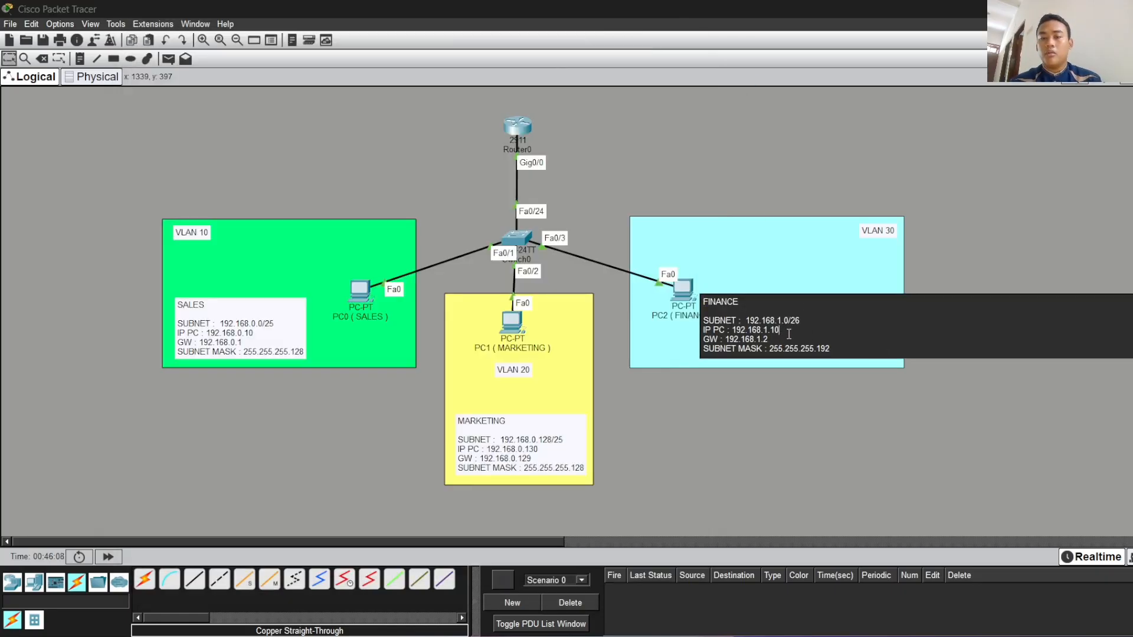
pyautogui.press('BackSpace')
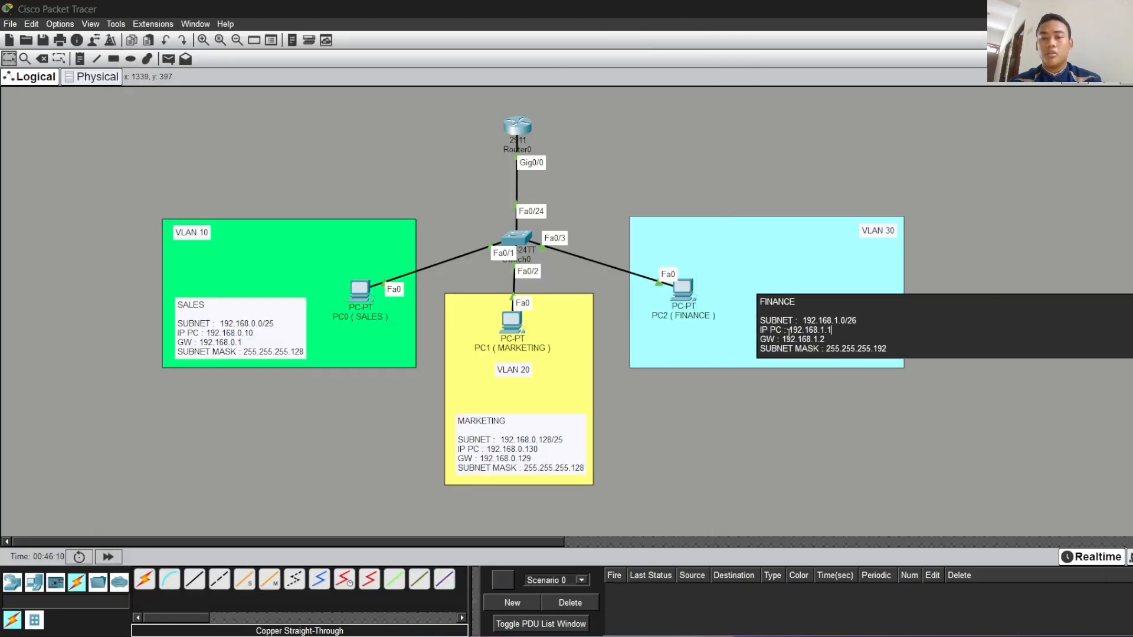
pyautogui.click(828, 338)
pyautogui.press('BackSpace')
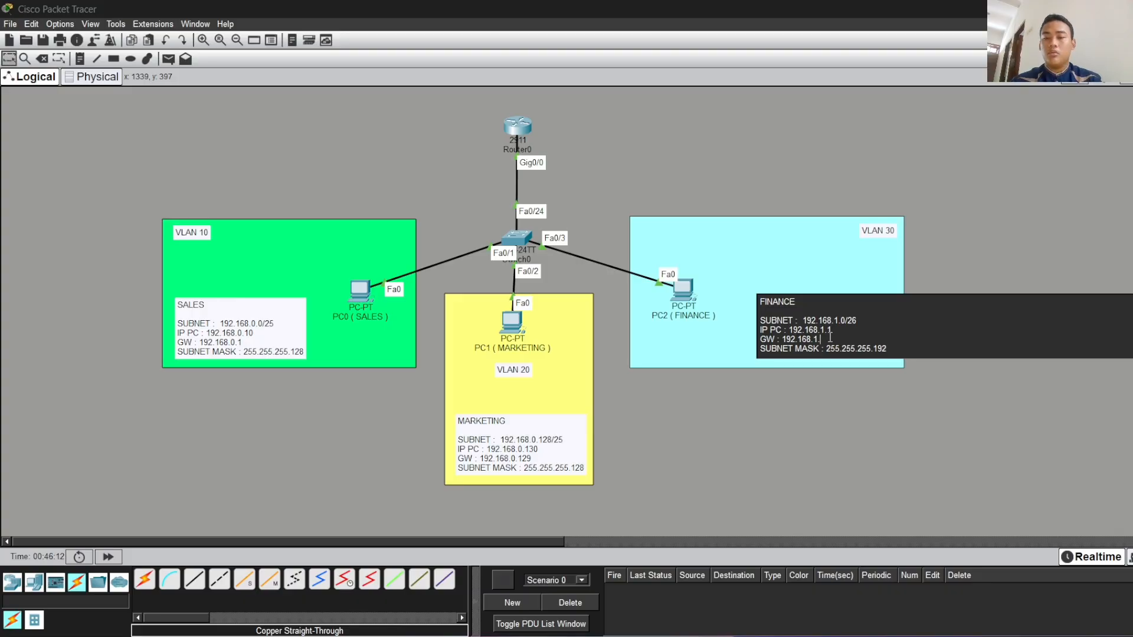
pyautogui.click(834, 329)
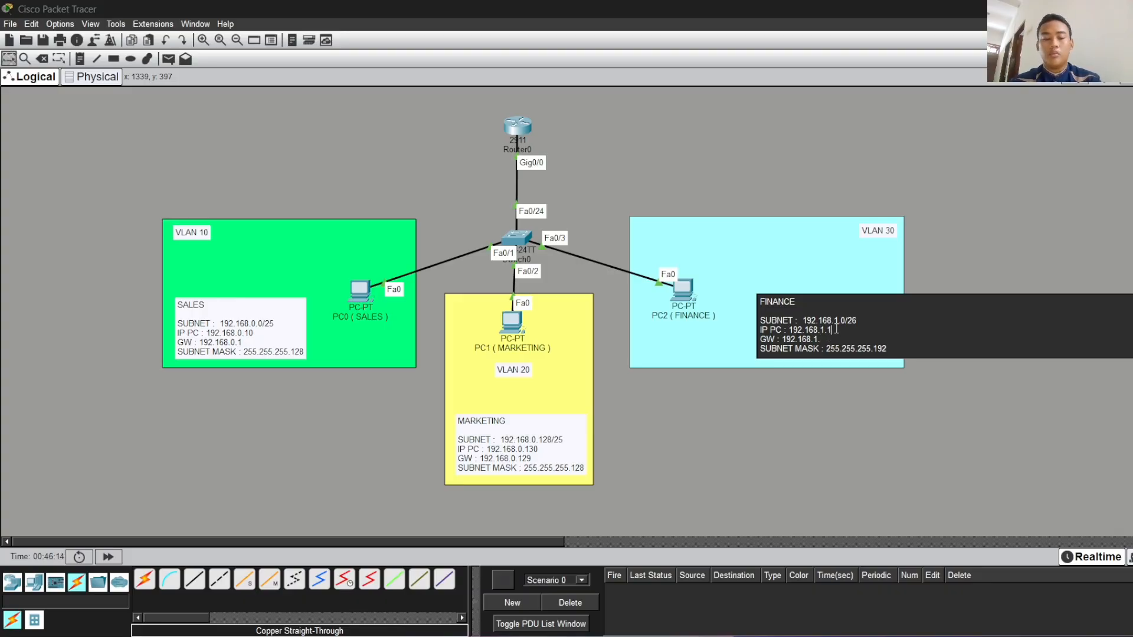
pyautogui.write('0')
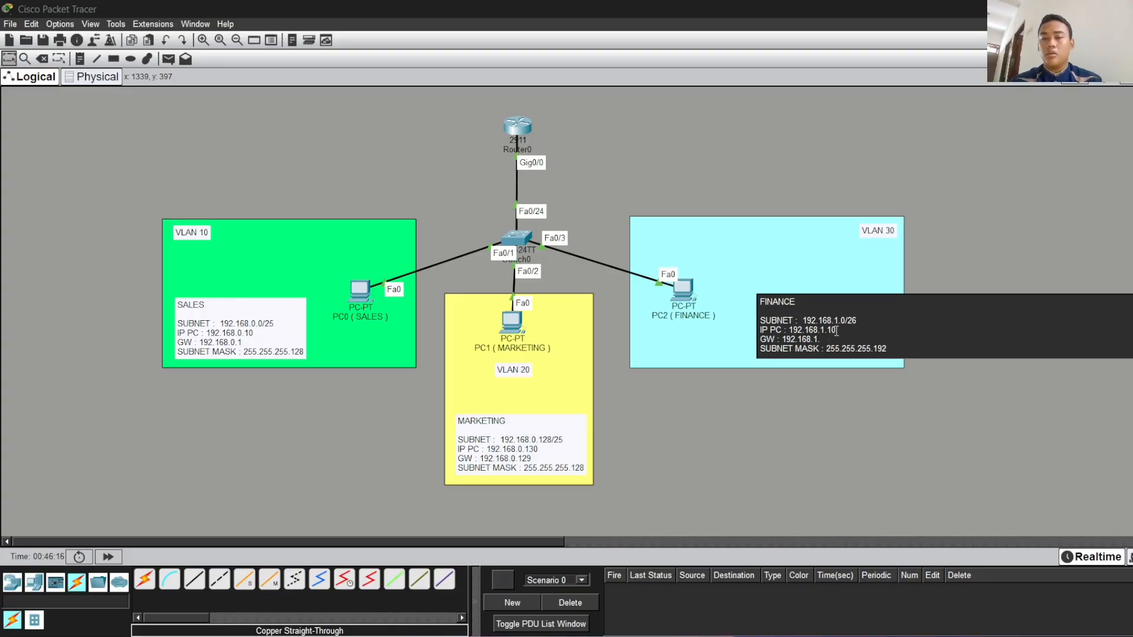
pyautogui.click(836, 339)
pyautogui.write('1')
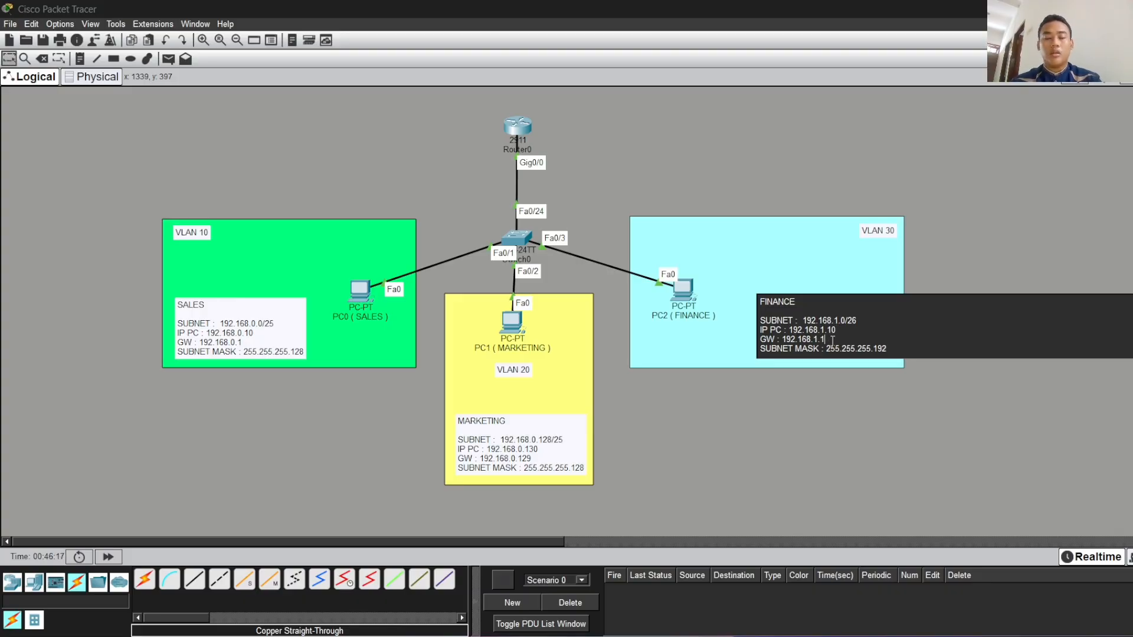
pyautogui.click(1033, 192)
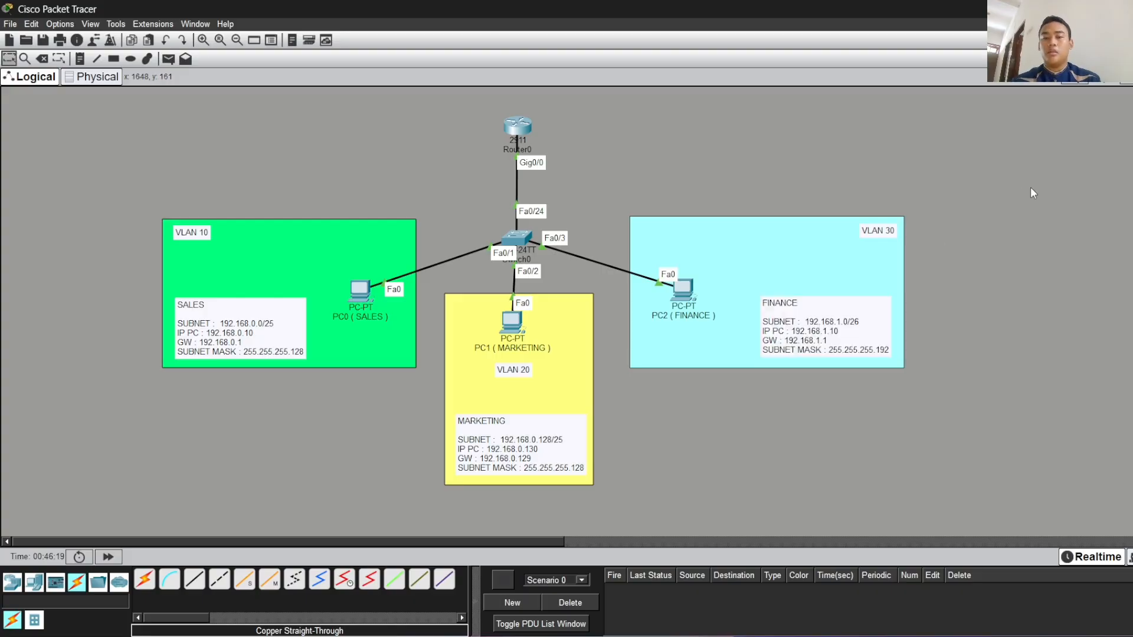
pyautogui.click(522, 239)
pyautogui.moveTo(861, 43); pyautogui.dragTo(396, 64)
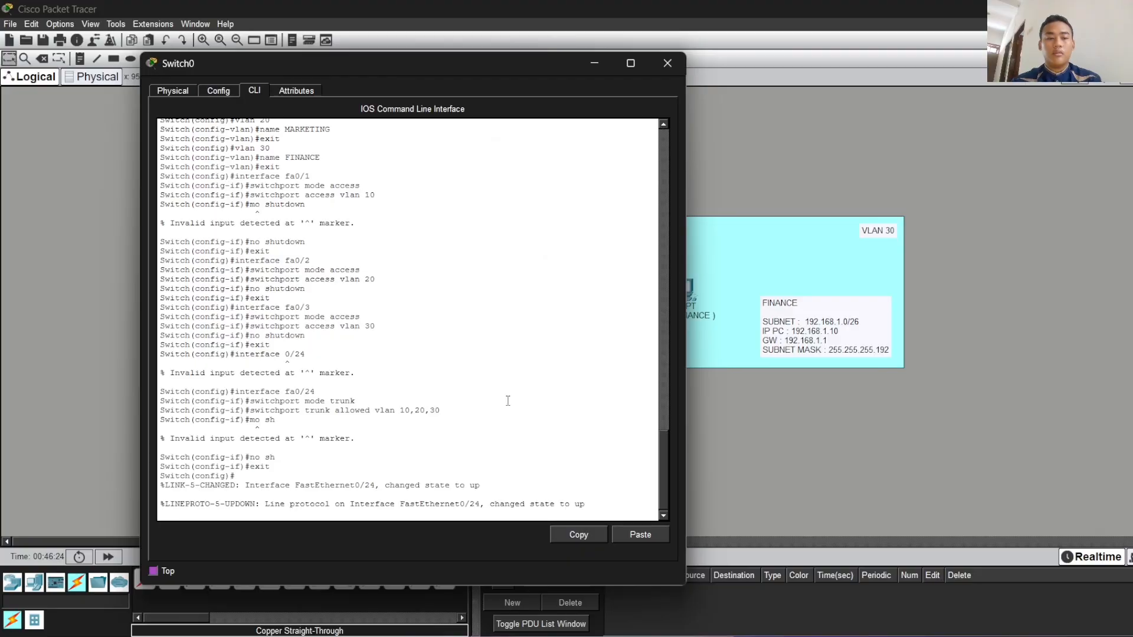
pyautogui.moveTo(387, 61); pyautogui.dragTo(384, 32)
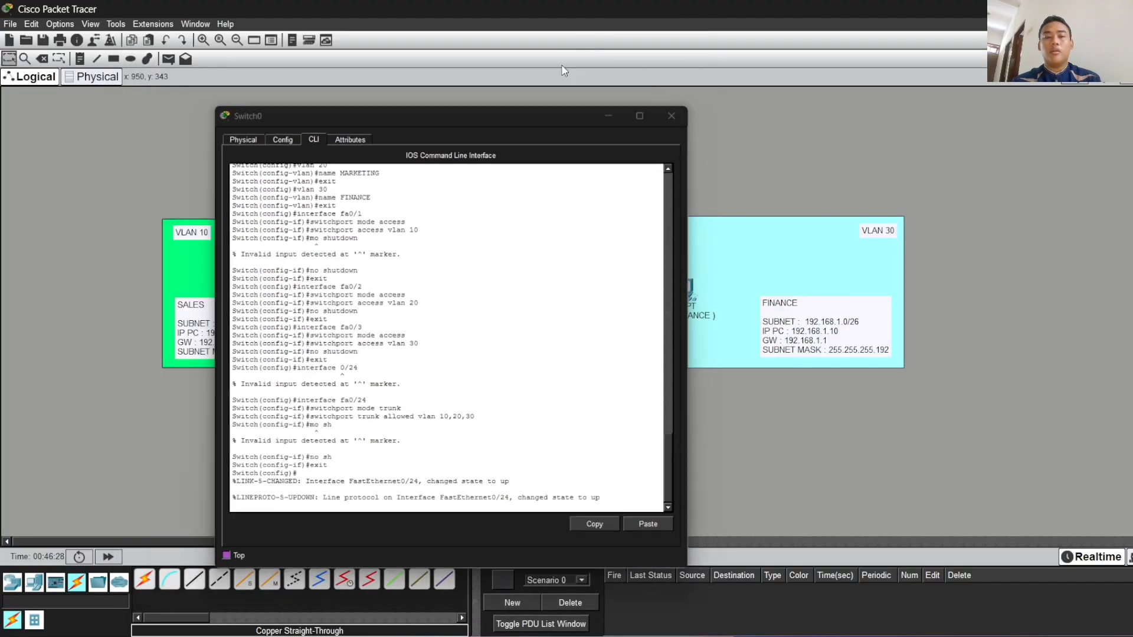
pyautogui.click(590, 35)
# - Return to Router0's command line, apply the entered IP address to subinterface g0/0.30 and exit its configuration
pyautogui.click(518, 126)
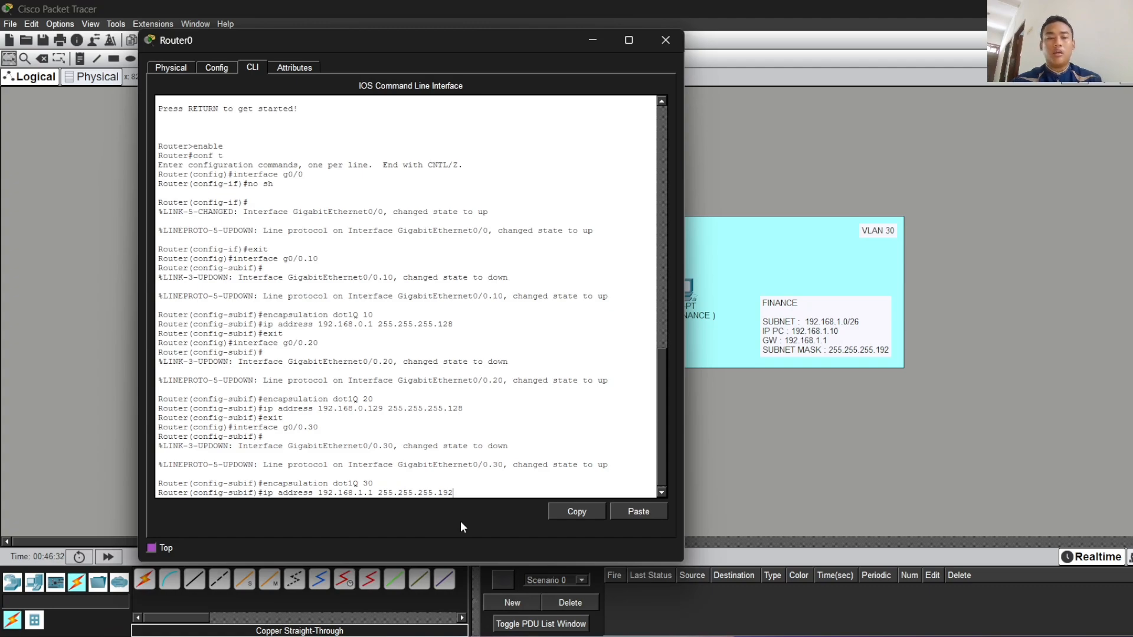
pyautogui.press('Return')
pyautogui.write('exi')
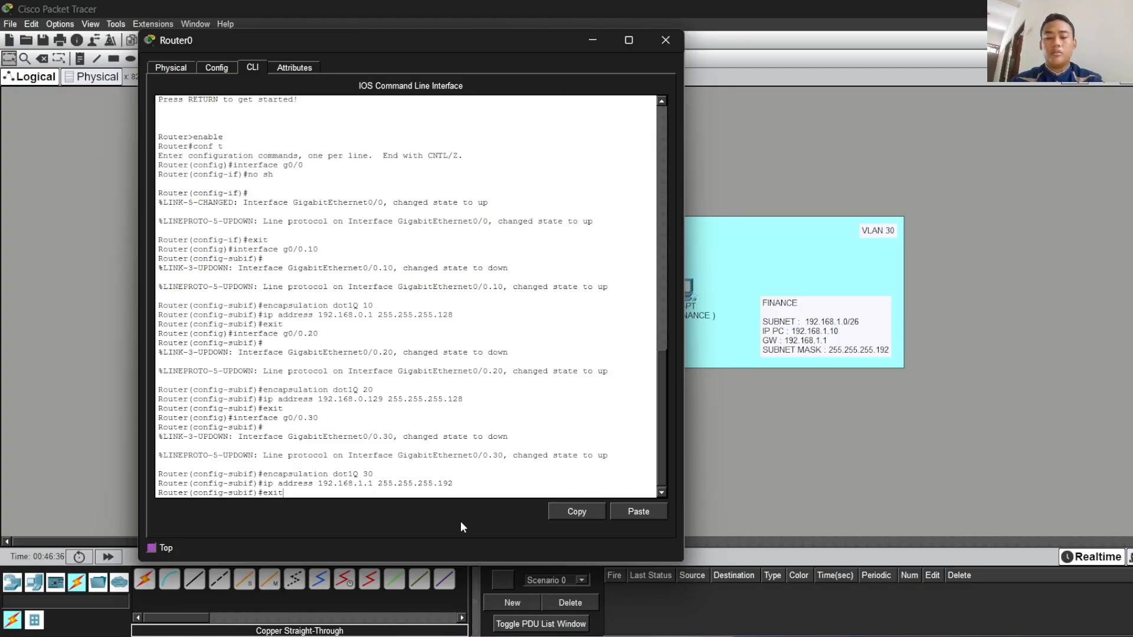
pyautogui.write('t')
pyautogui.press('Return')
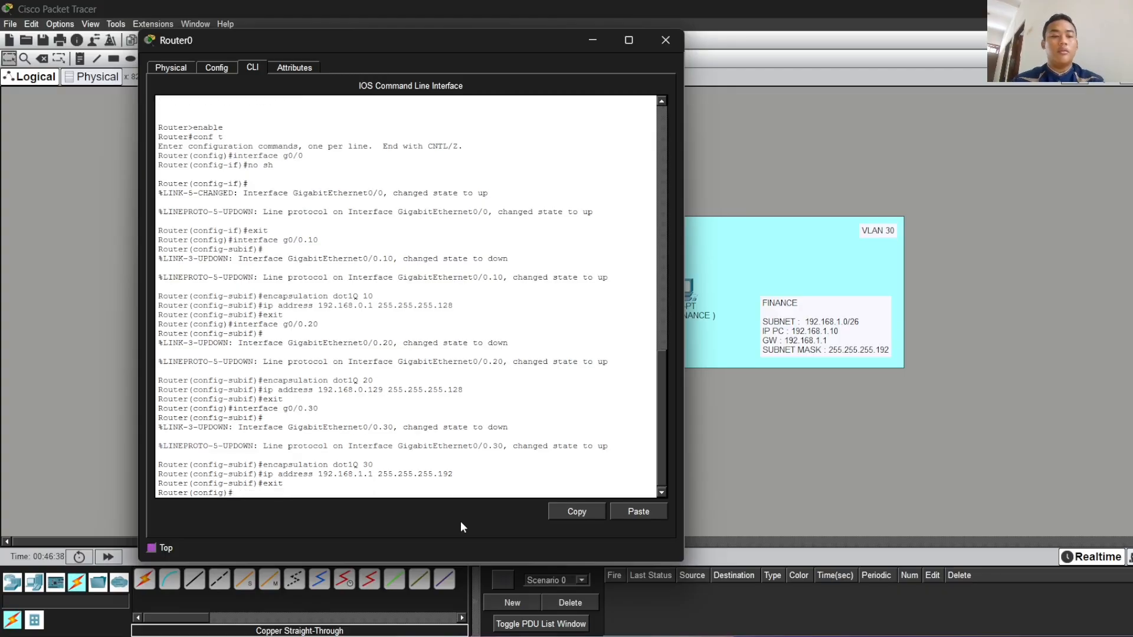
# - Minimize Router0's window, bring up Switch0's command line and move it clear of the VLAN 10 area
pyautogui.click(600, 37)
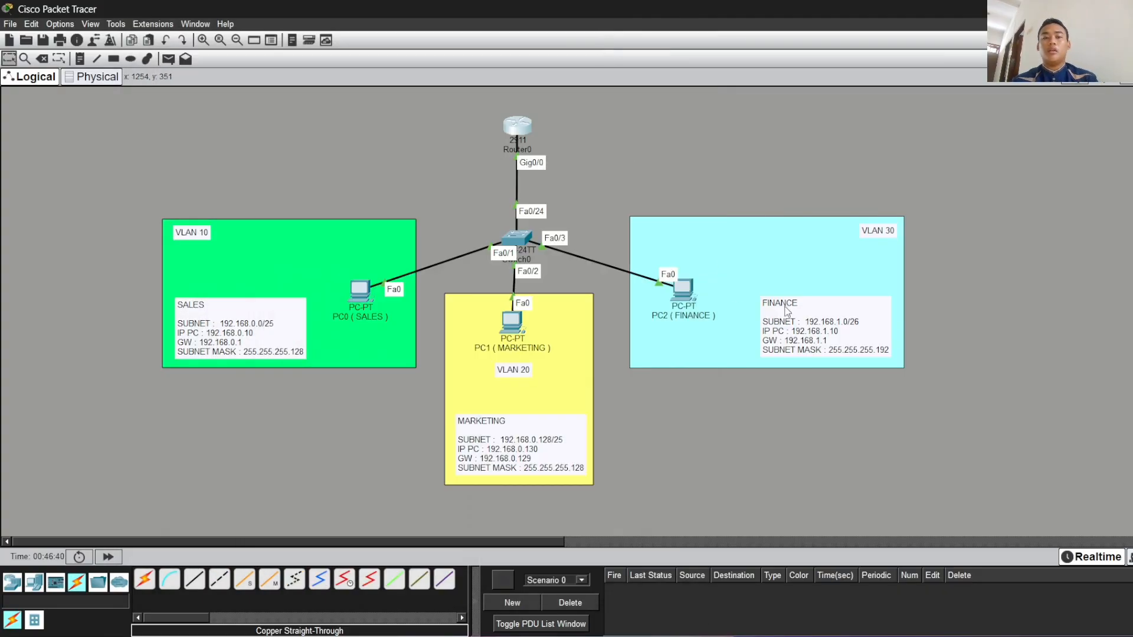
pyautogui.click(525, 237)
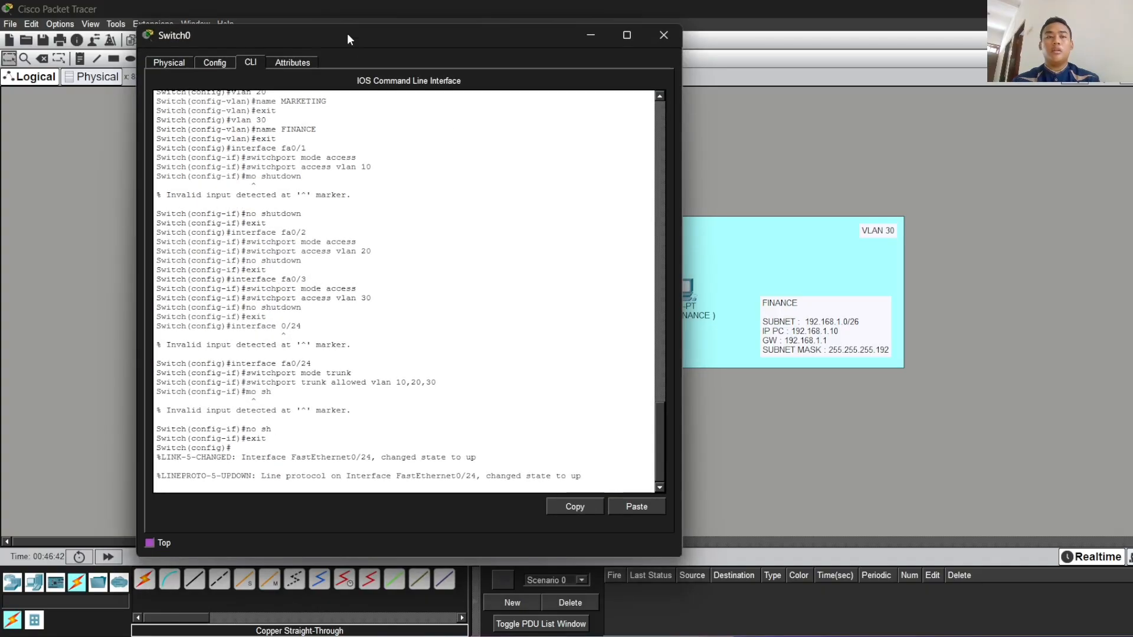
pyautogui.moveTo(347, 33); pyautogui.dragTo(822, 52)
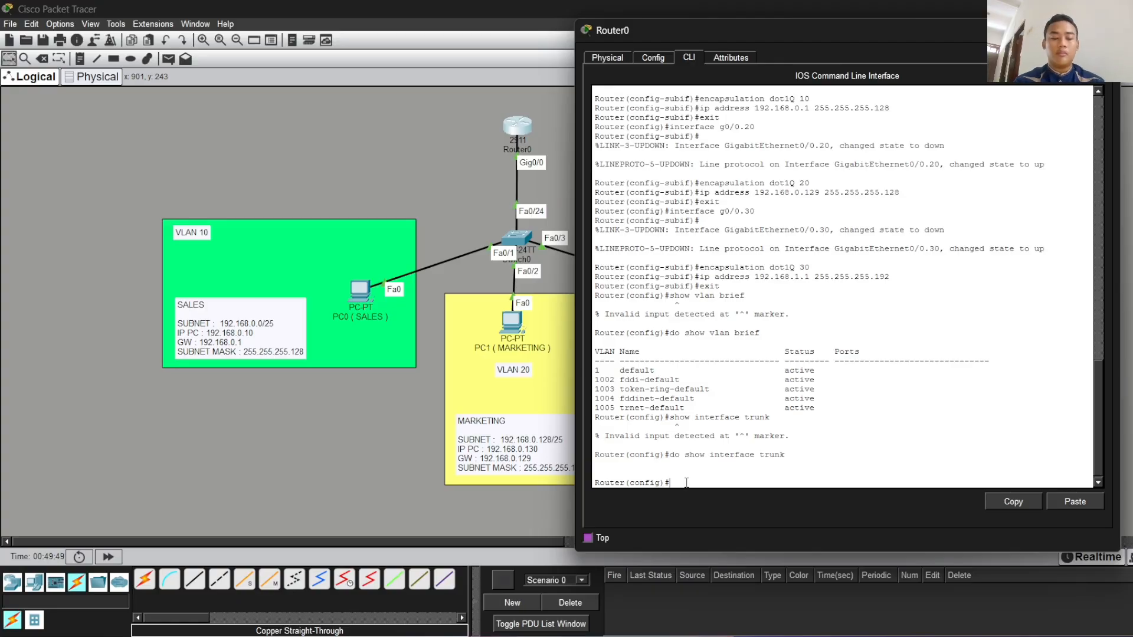
# - Display Router0's interface summary from configuration mode with do show ip interface brief
pyautogui.write('show ip inter')
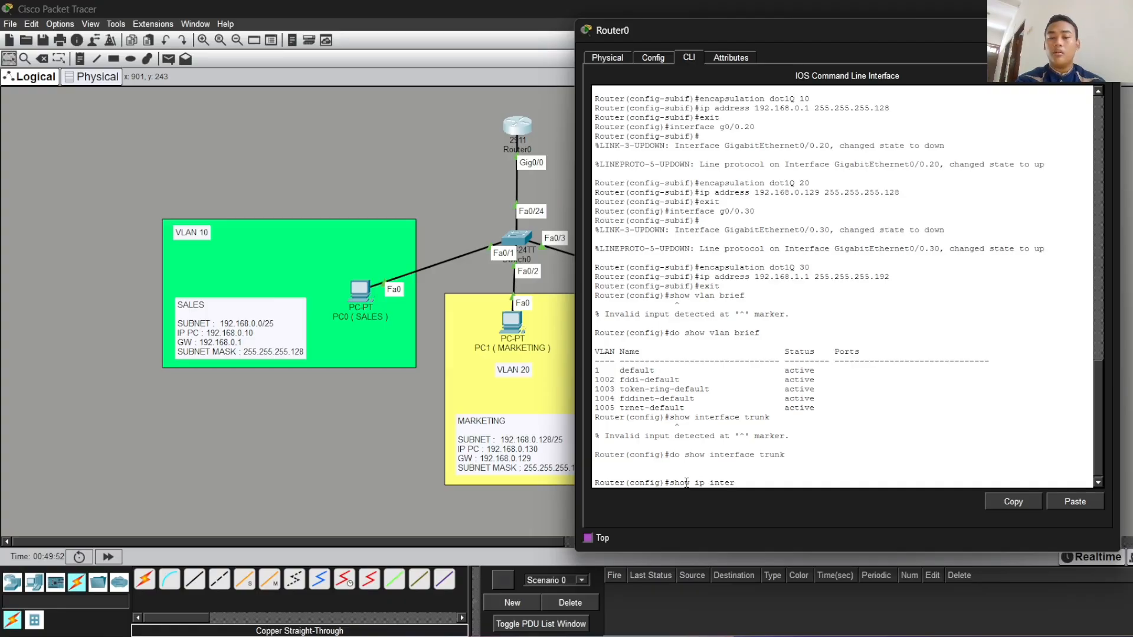
pyautogui.write('face brief')
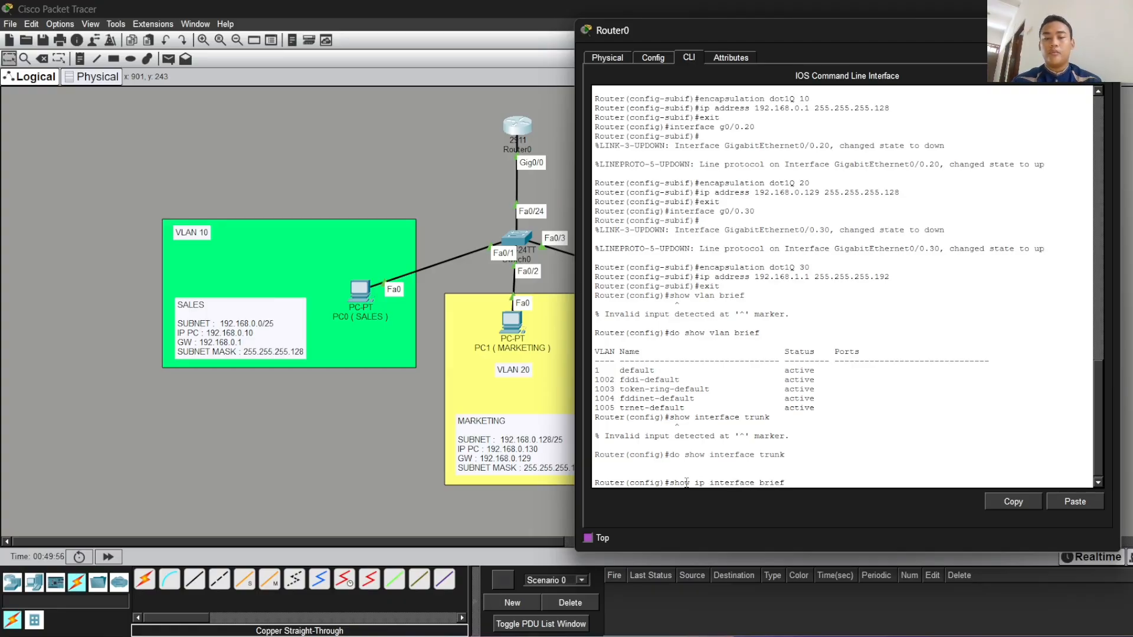
pyautogui.press('Return')
pyautogui.press('Up')
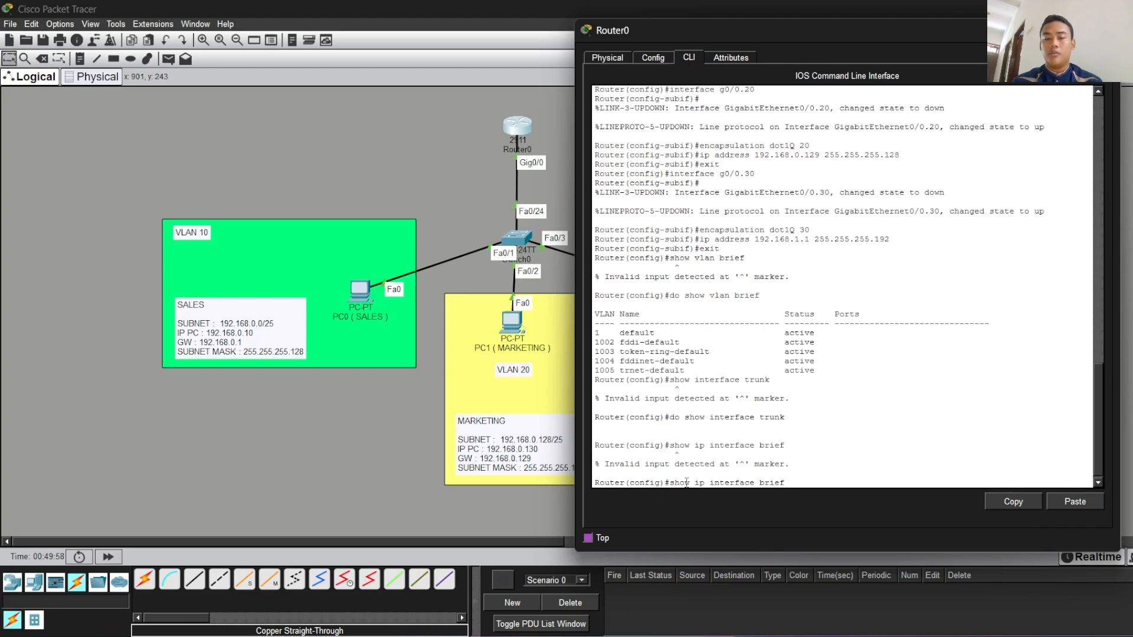
pyautogui.write('do')
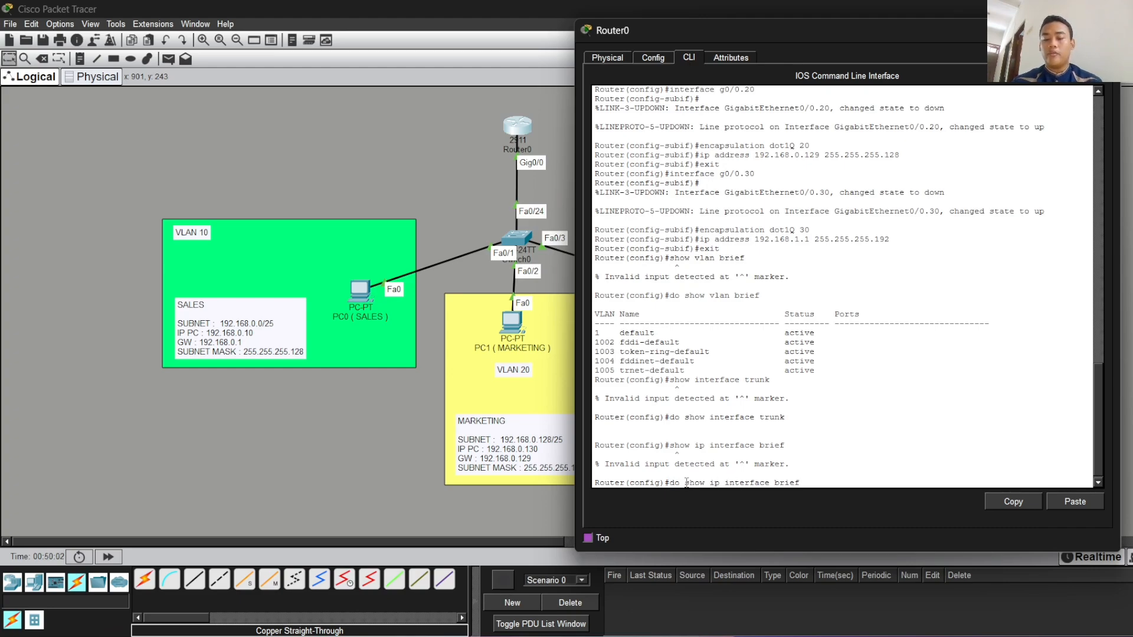
pyautogui.press('Return')
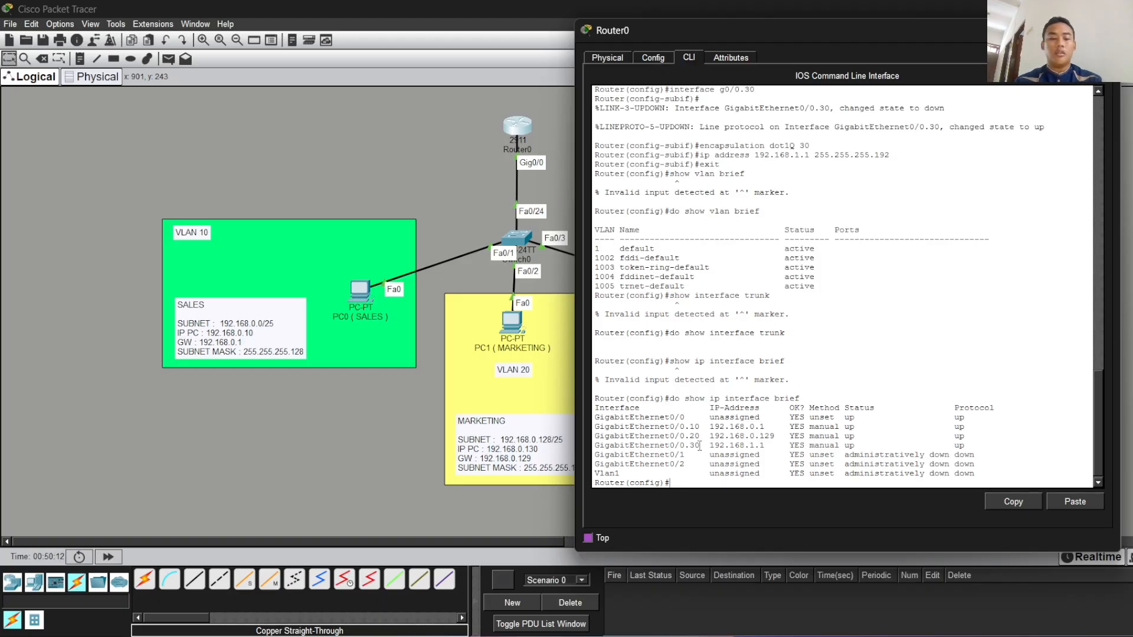
# - Display Router0's routing table from configuration mode with do show ip route, and minimize its window
pyautogui.write('do s')
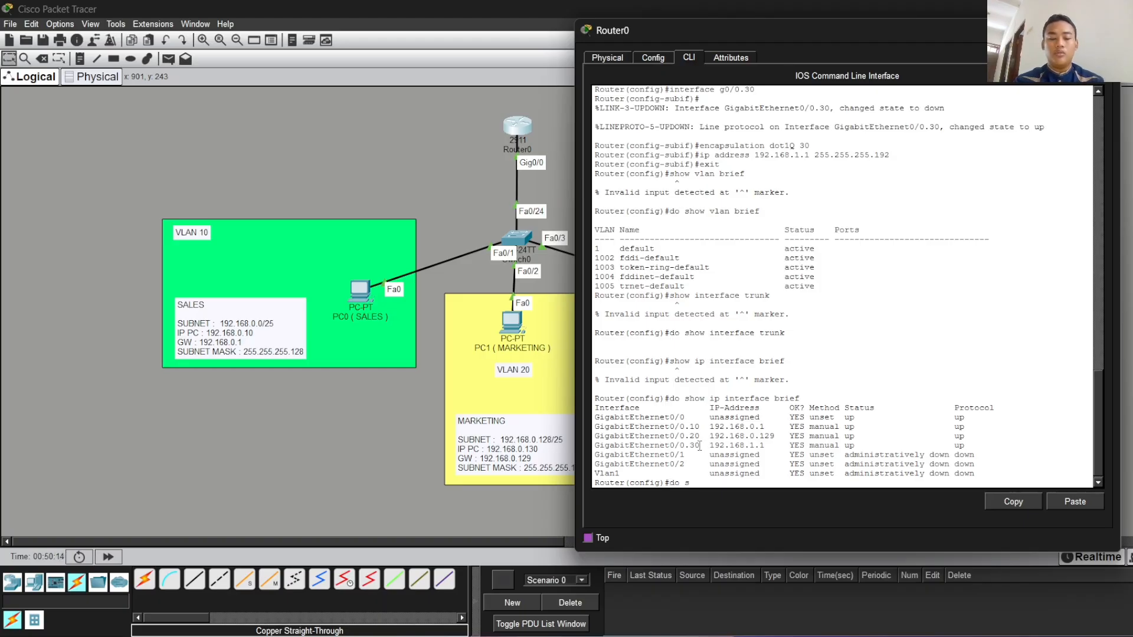
pyautogui.write('how ip route')
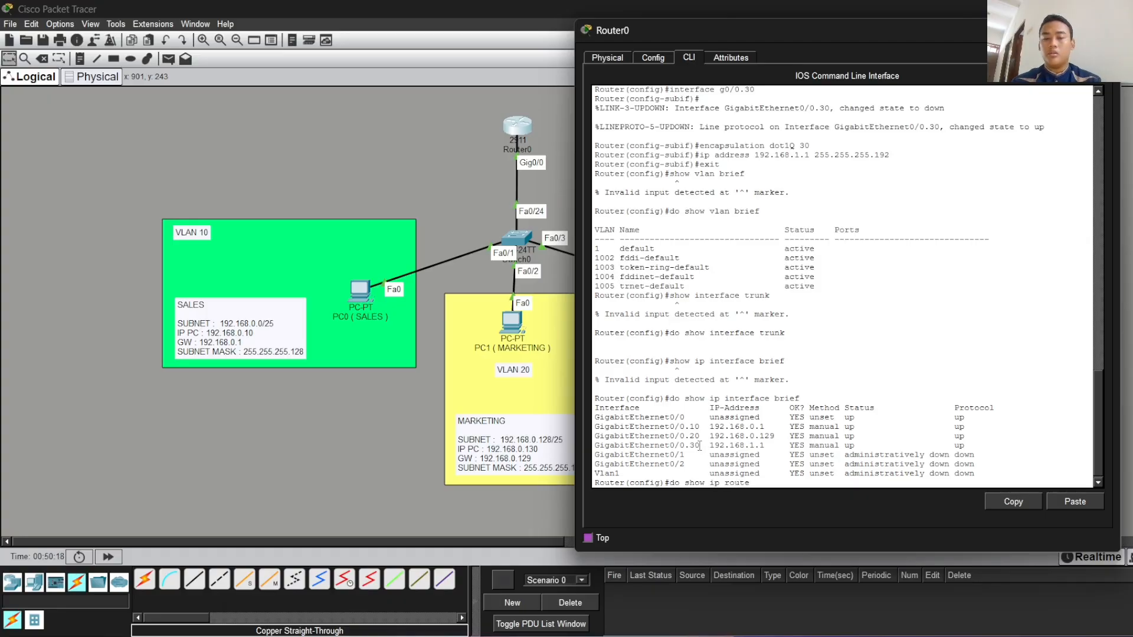
pyautogui.press('Return')
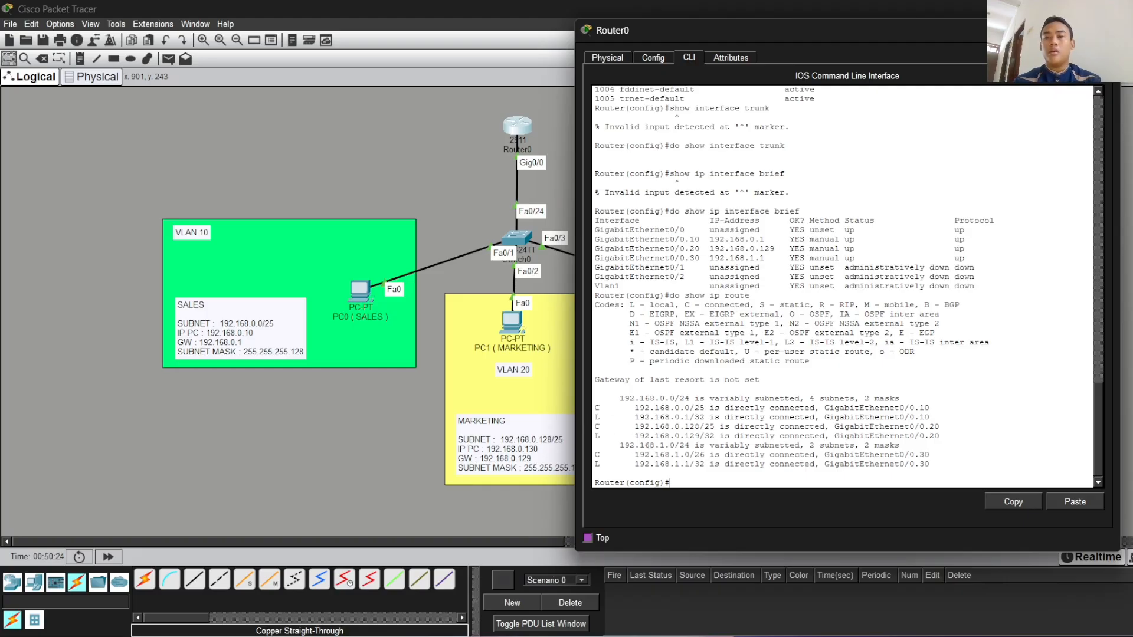
pyautogui.click(1036, 30)
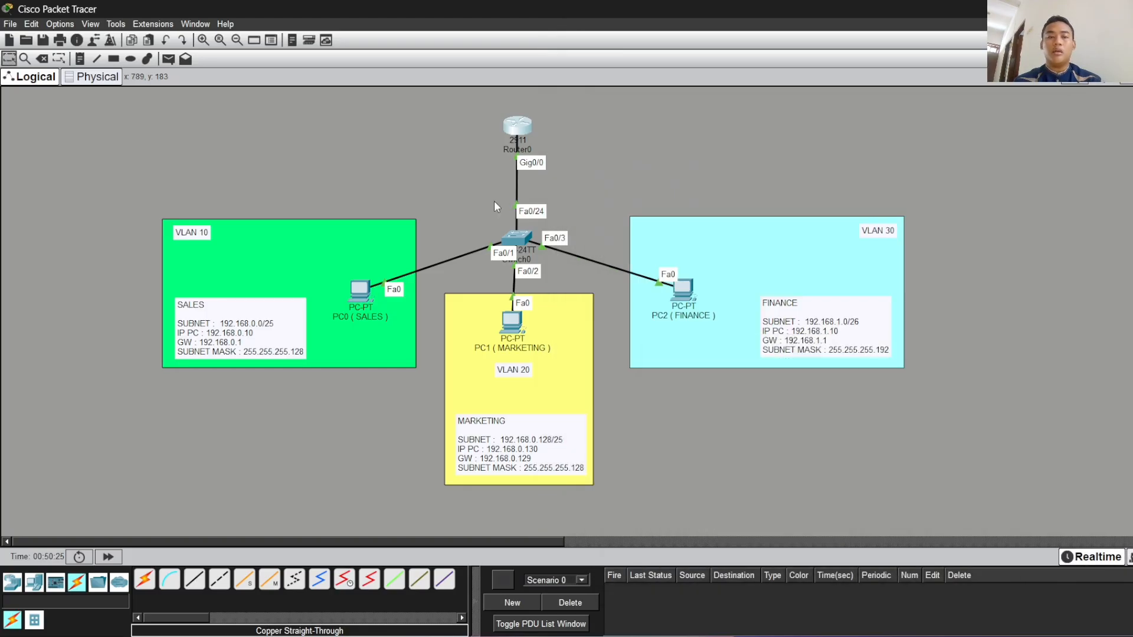
# - Bring up Switch0's command line and list its VLANs and port assignments with show vlan brief
pyautogui.click(517, 237)
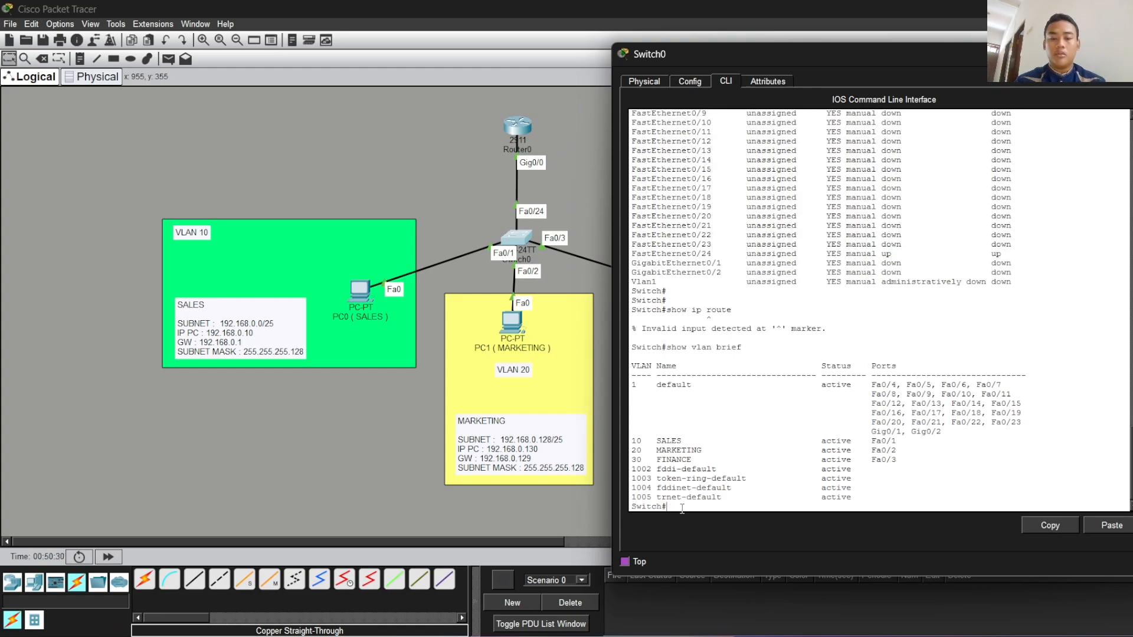
pyautogui.write('show')
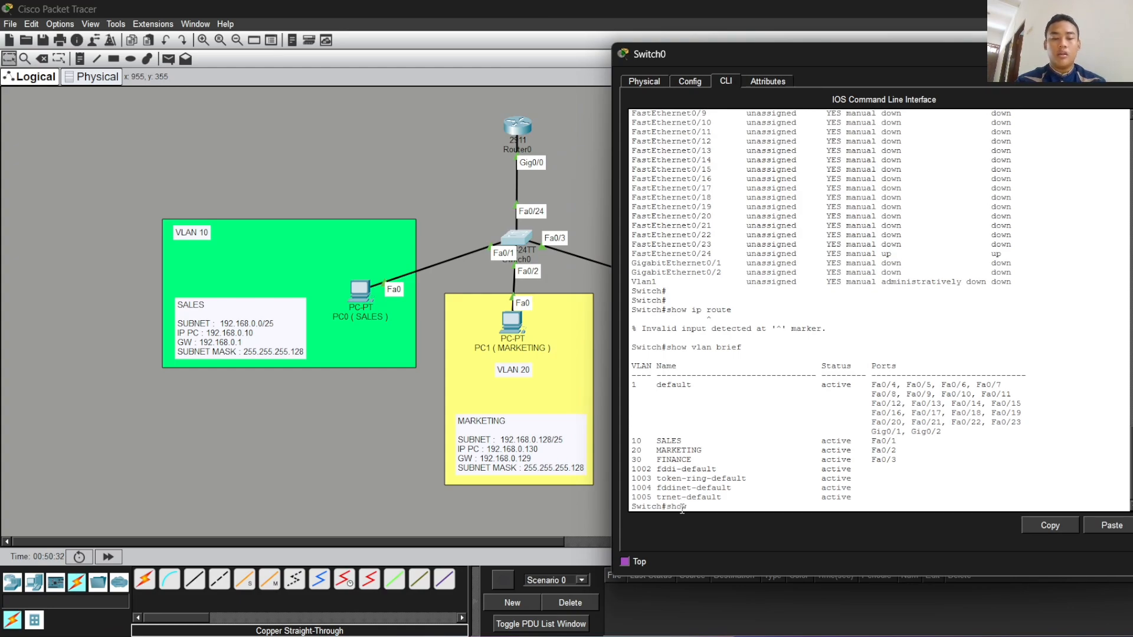
pyautogui.write(' vl')
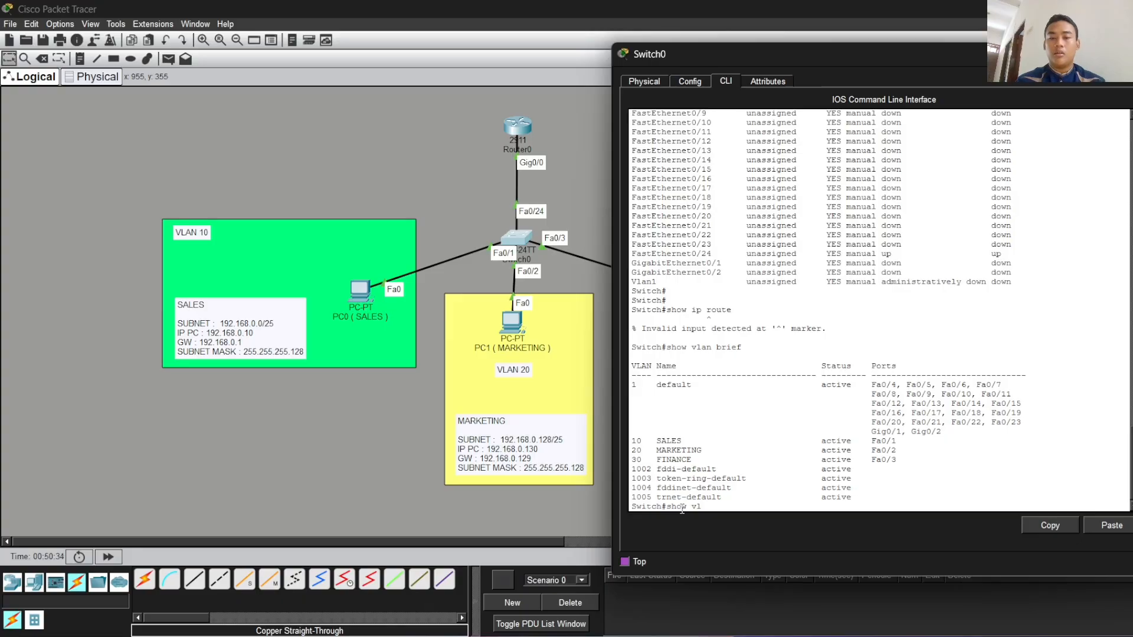
pyautogui.press('BackSpace')
pyautogui.press('BackSpace')
pyautogui.press('BackSpace')
pyautogui.press('BackSpace')
pyautogui.press('BackSpace')
pyautogui.press('BackSpace')
pyautogui.press('BackSpace')
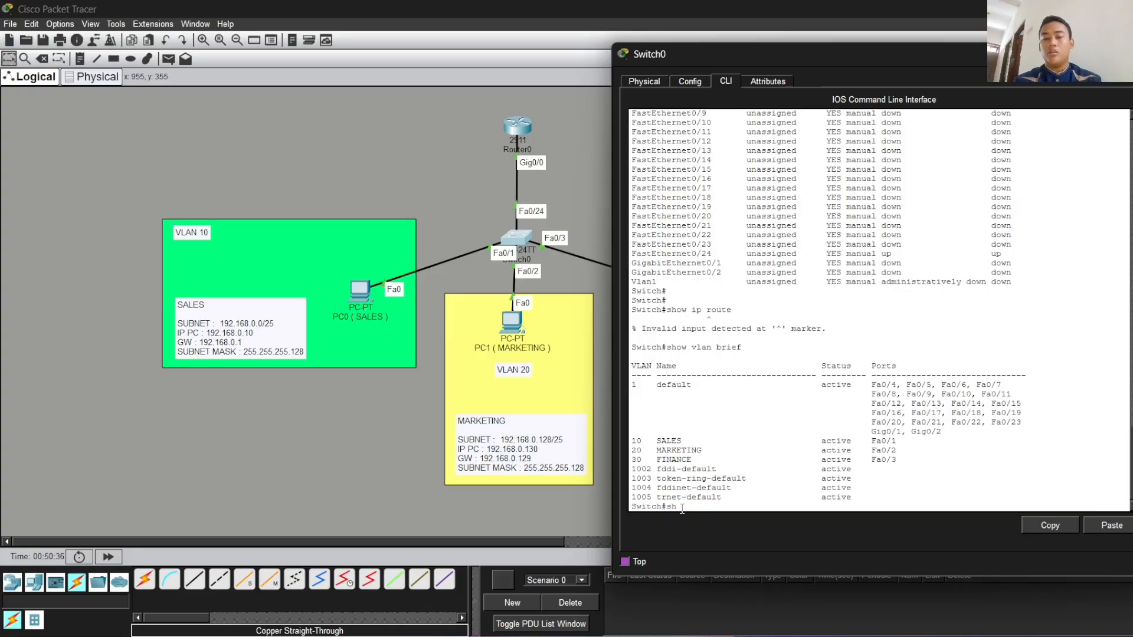
pyautogui.write('show v')
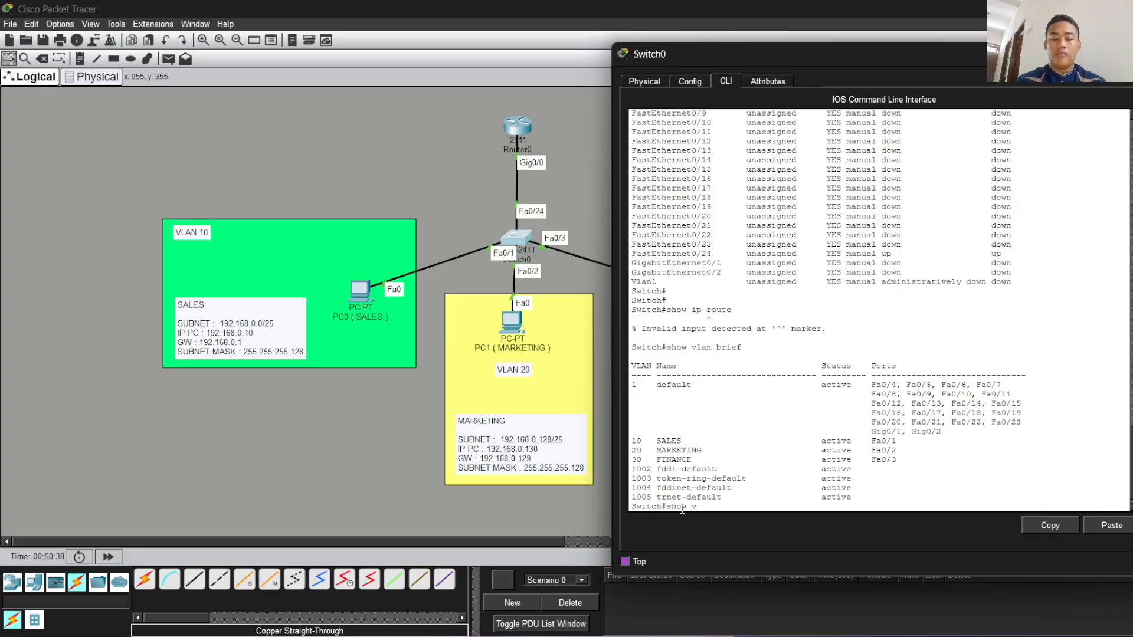
pyautogui.write(';lan brief')
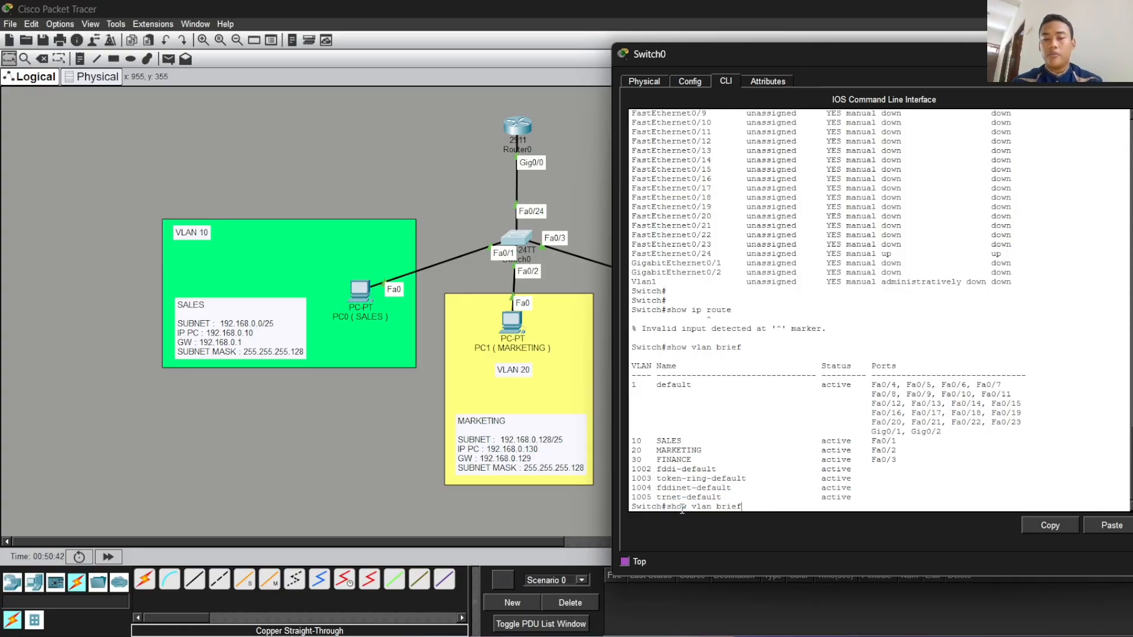
pyautogui.press('Return')
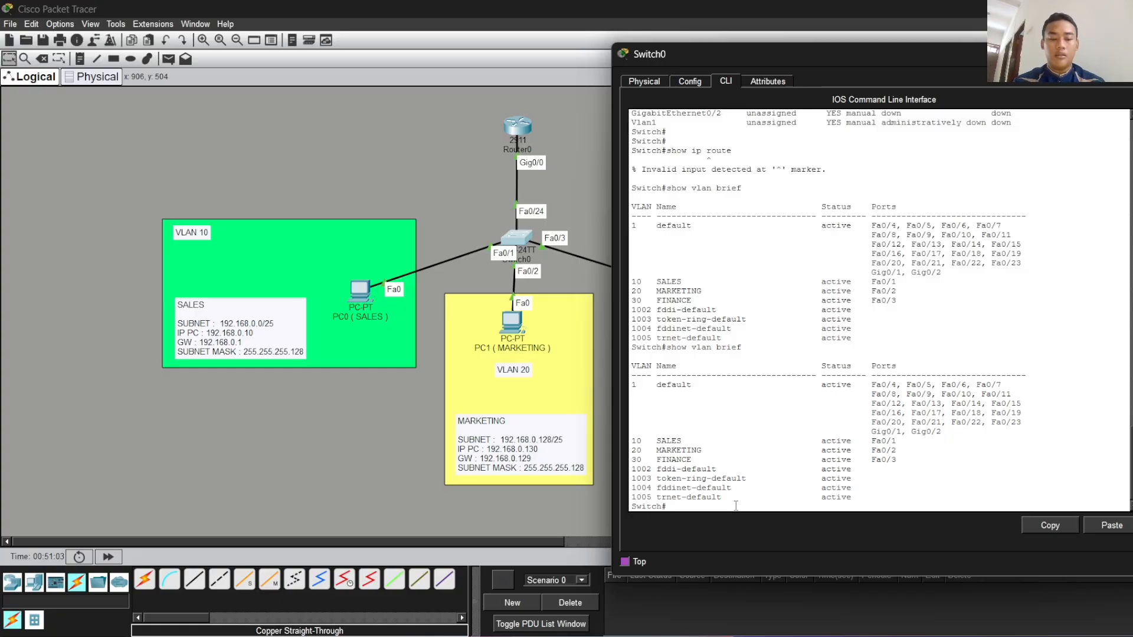
# - Check Switch0's trunk ports and allowed VLANs with show interface trunk, and put its window away
pyautogui.write('show inetrface')
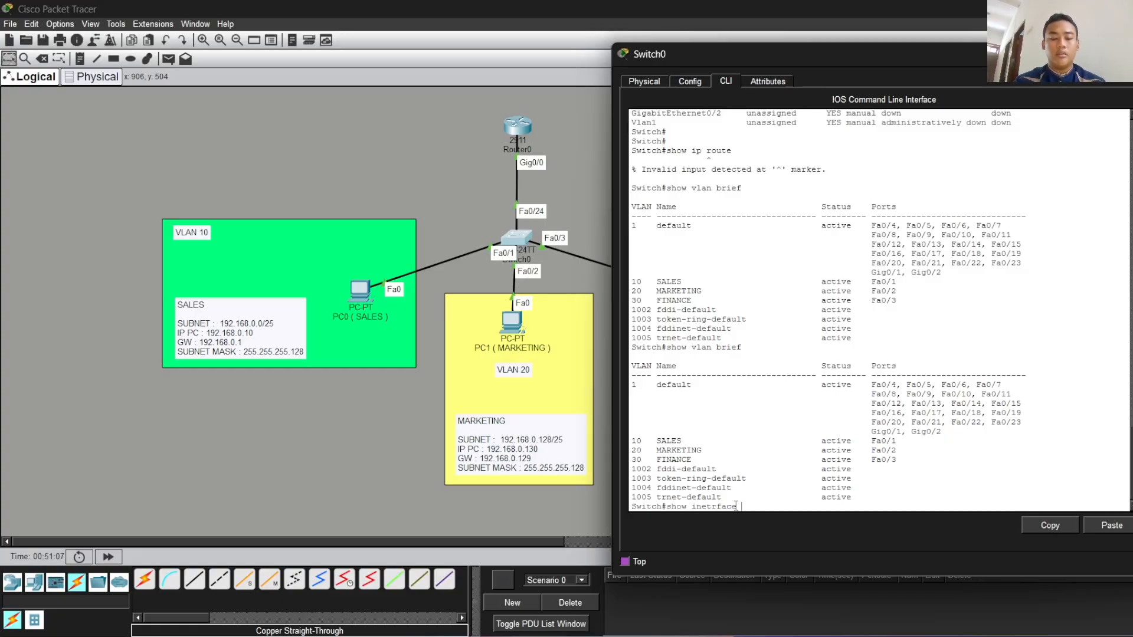
pyautogui.write(' trunk')
pyautogui.press('Return')
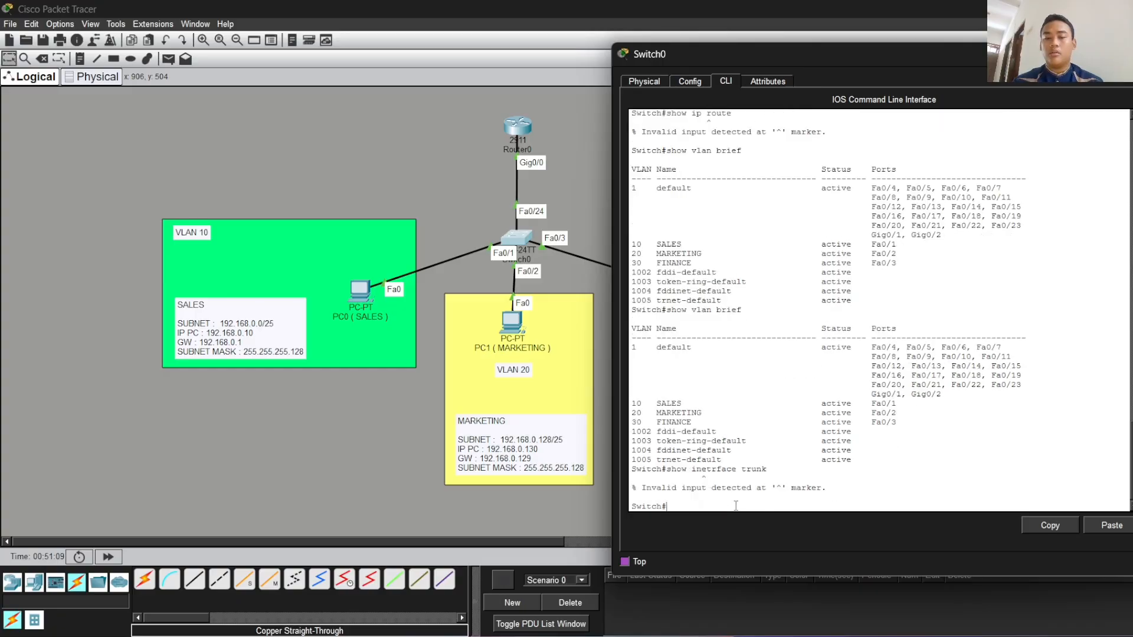
pyautogui.press('Up')
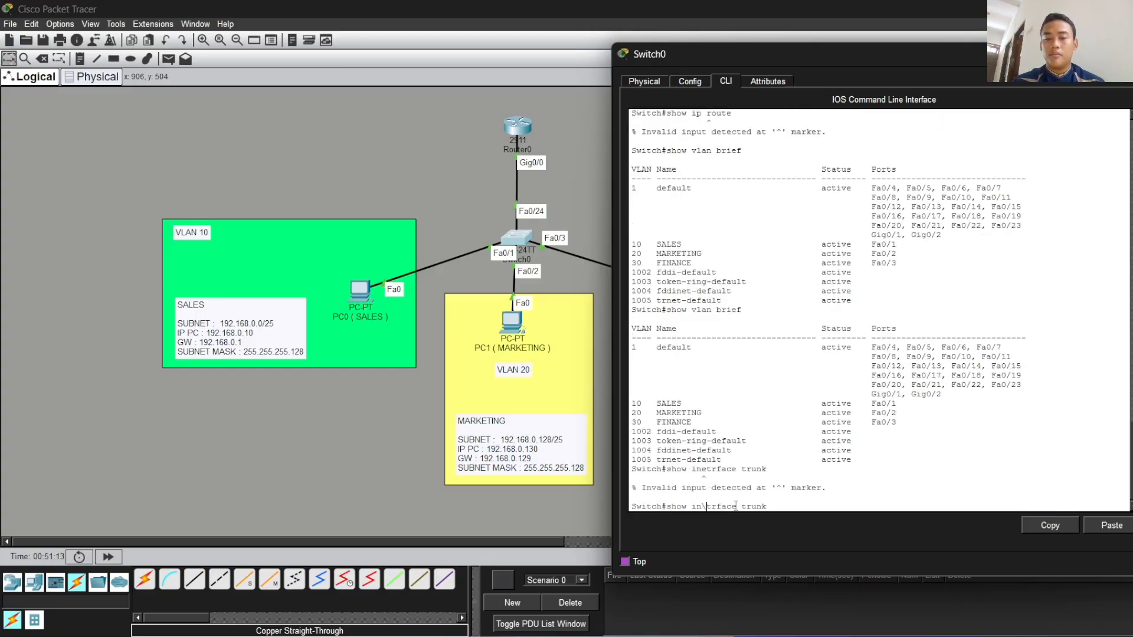
pyautogui.press('Delete')
pyautogui.write('e')
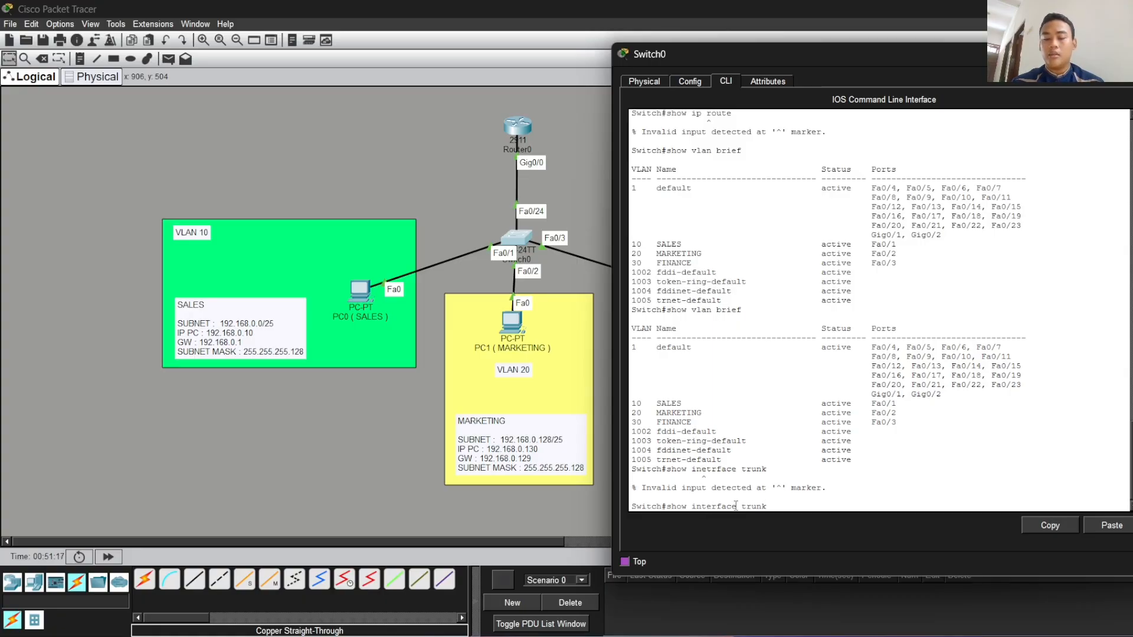
pyautogui.press('Return')
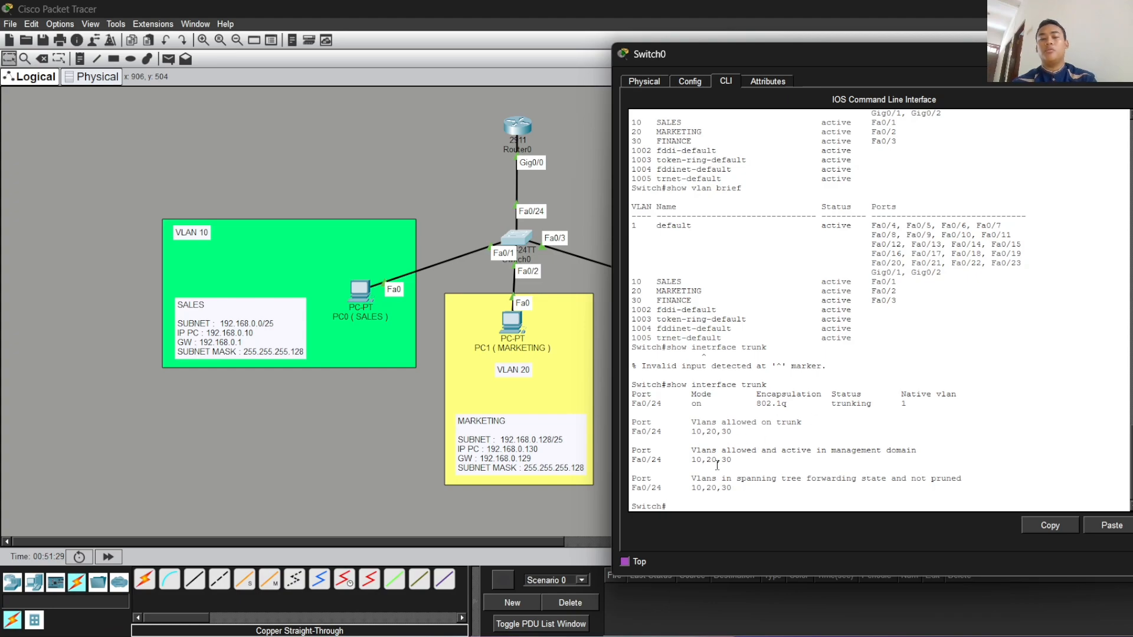
pyautogui.scroll(-1, 717, 465)
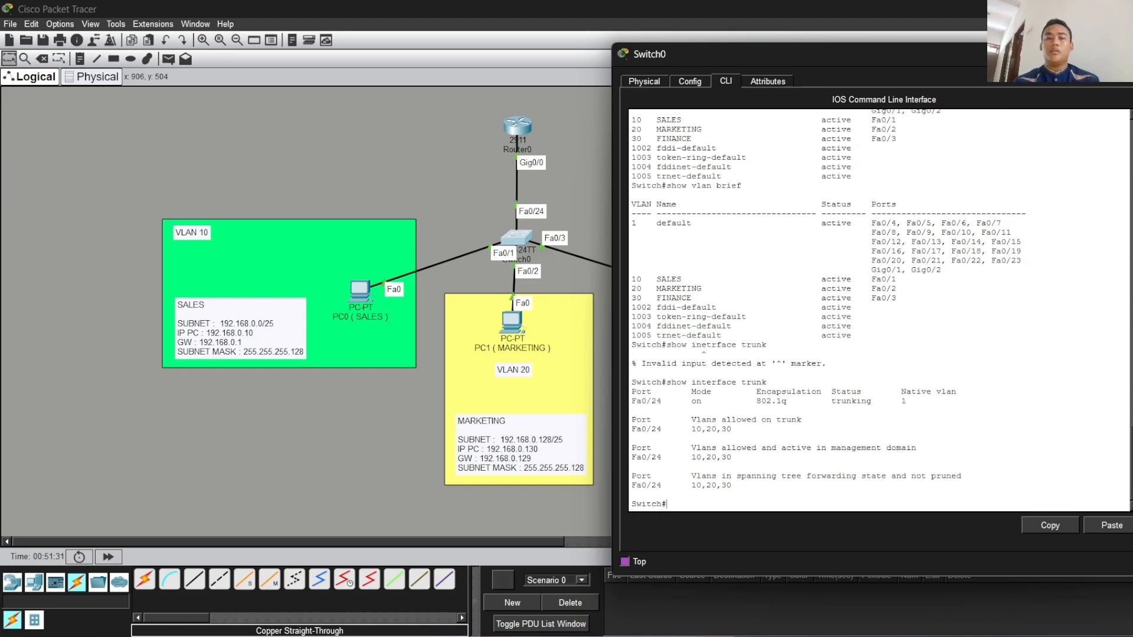
pyautogui.click(1130, 54)
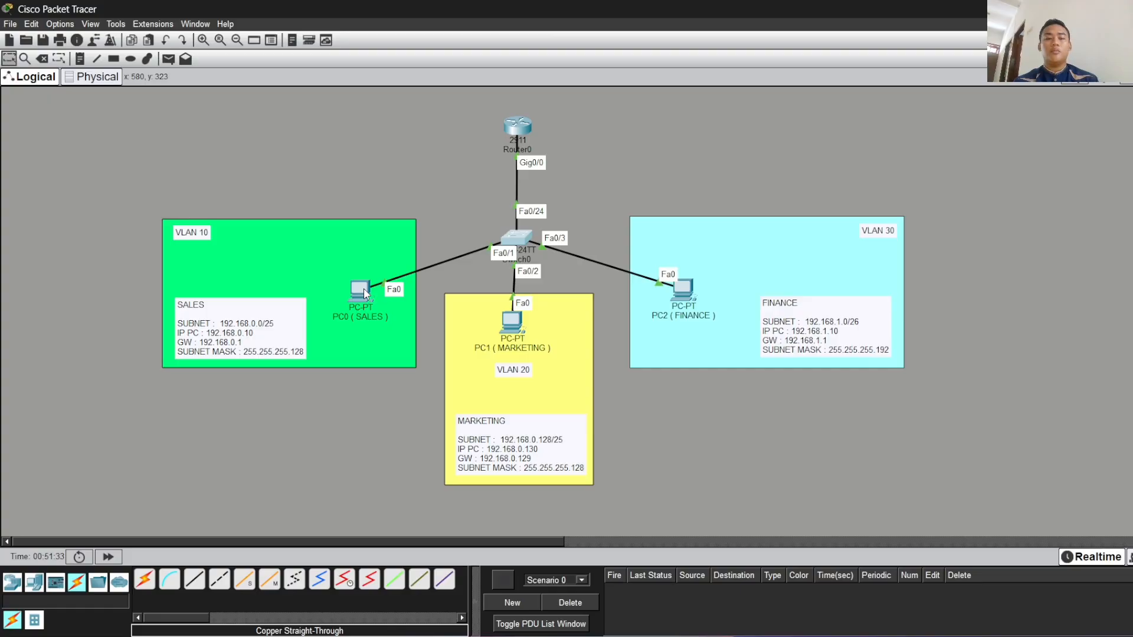
# - Open the IP configuration of PC0 (SALES) and set its static IPv4 address to 192.168.0.10
pyautogui.click(364, 292)
pyautogui.click(449, 83)
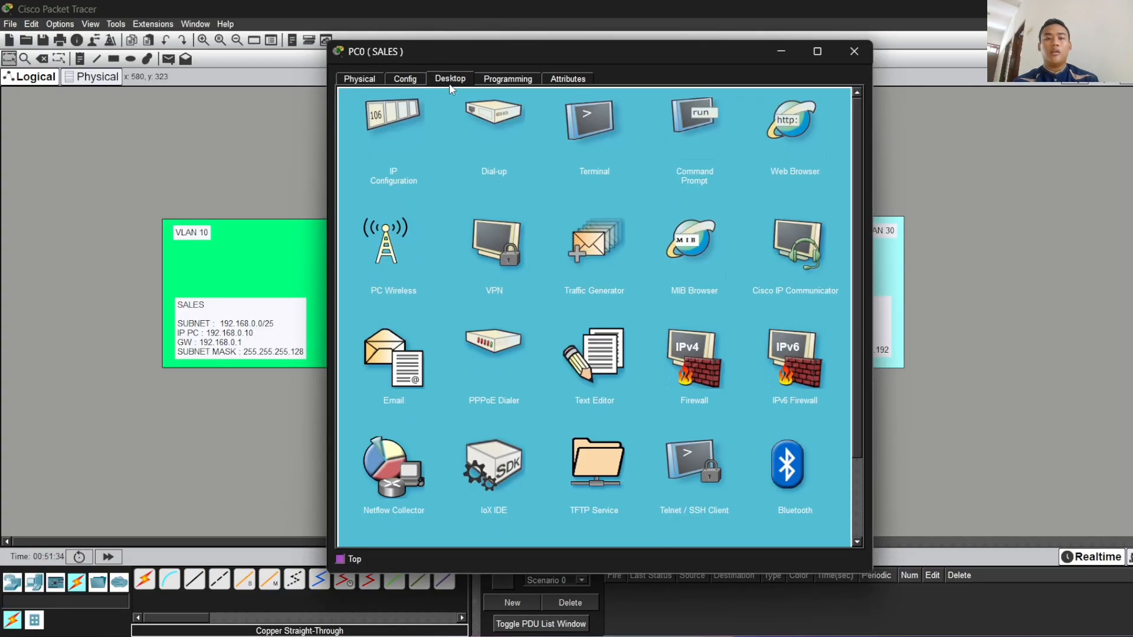
pyautogui.click(397, 118)
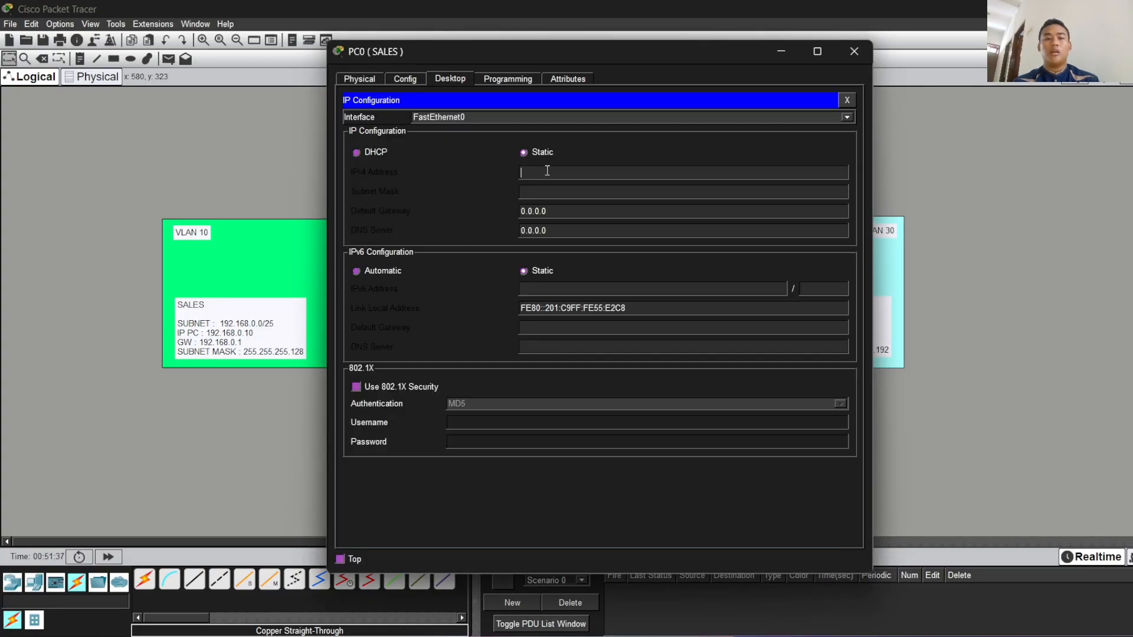
pyautogui.click(547, 171)
pyautogui.write('192.168')
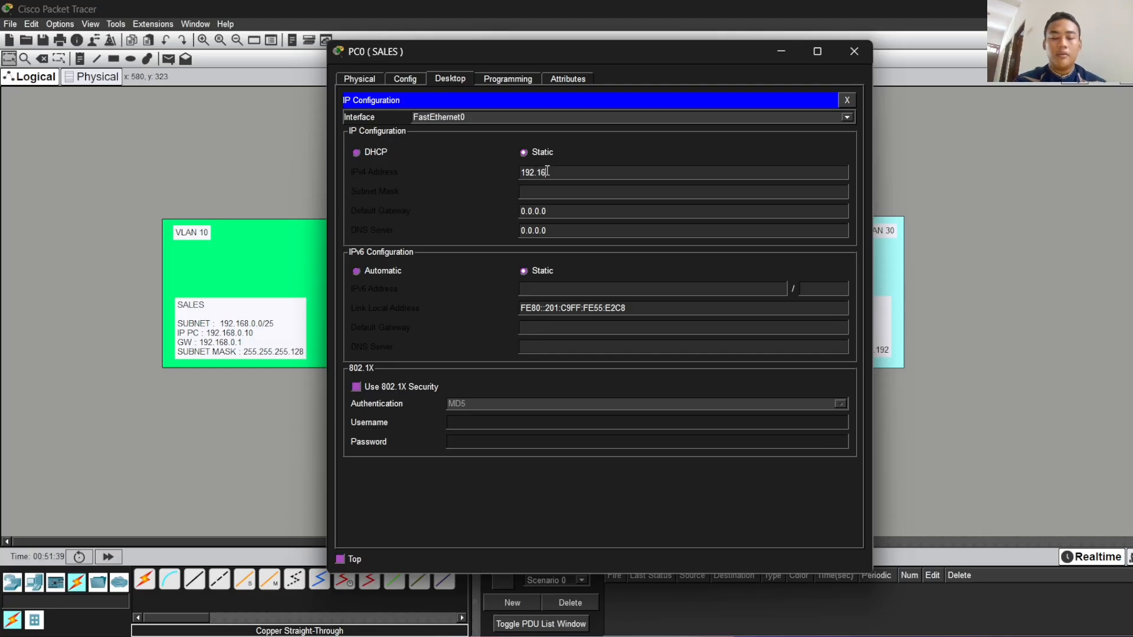
pyautogui.write('.1')
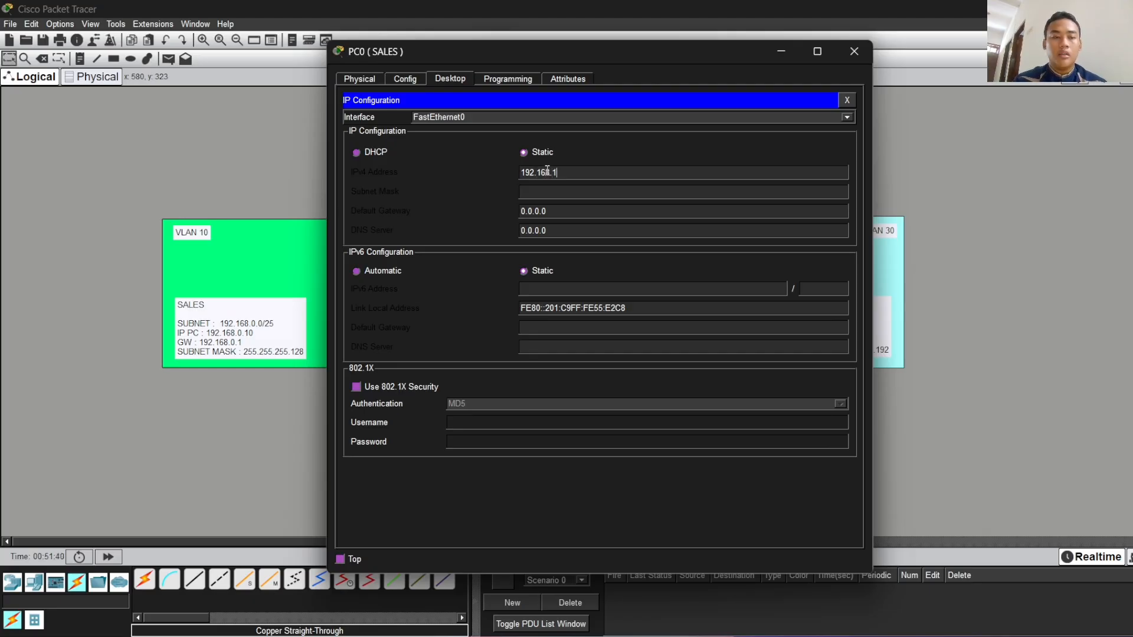
pyautogui.press('BackSpace')
pyautogui.write('0.10')
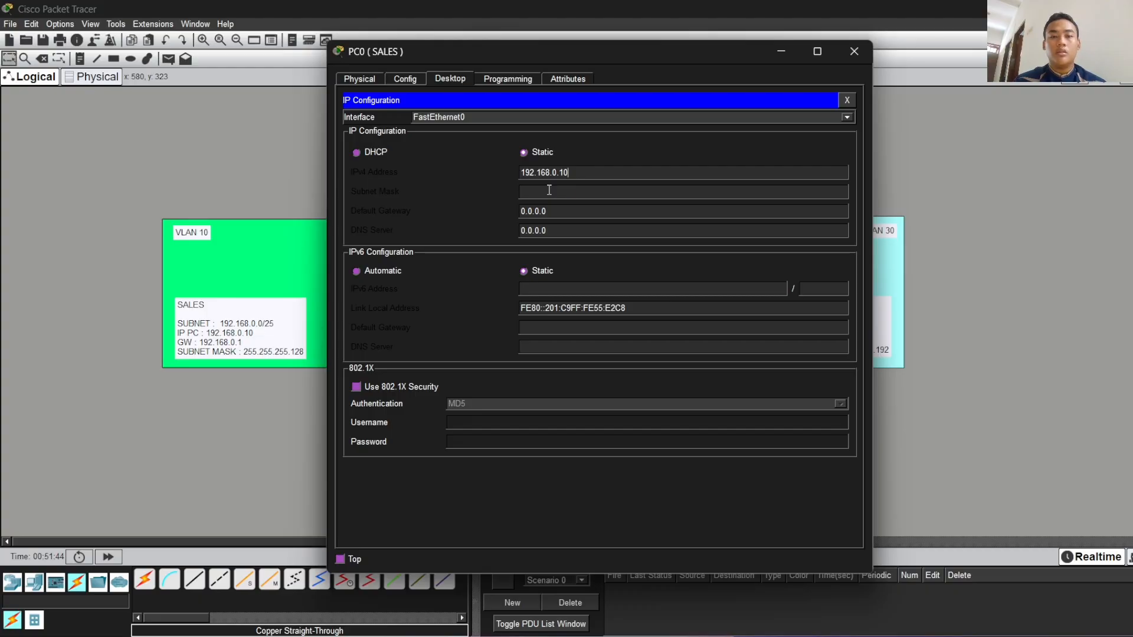
# - Fill PC0's subnet mask with the default 255.255.255.0, set its default gateway to 192.168.0.1 and minimize its window
pyautogui.click(549, 190)
pyautogui.press('BackSpace')
pyautogui.press('BackSpace')
pyautogui.press('BackSpace')
pyautogui.press('BackSpace')
pyautogui.press('BackSpace')
pyautogui.press('BackSpace')
pyautogui.press('BackSpace')
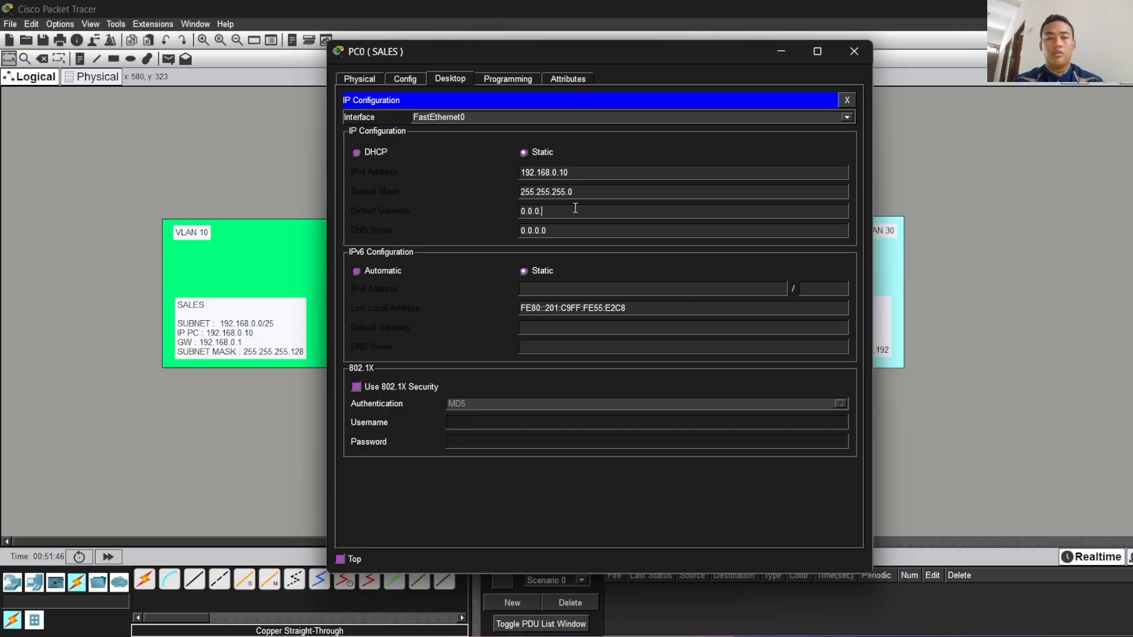
pyautogui.write('192.1')
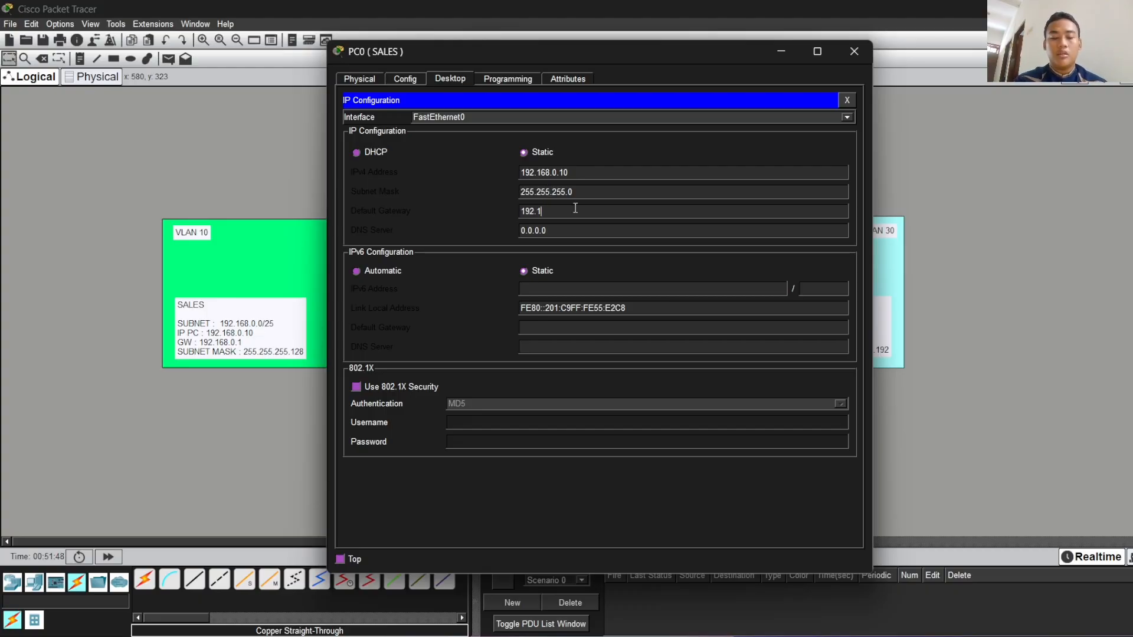
pyautogui.write('68.')
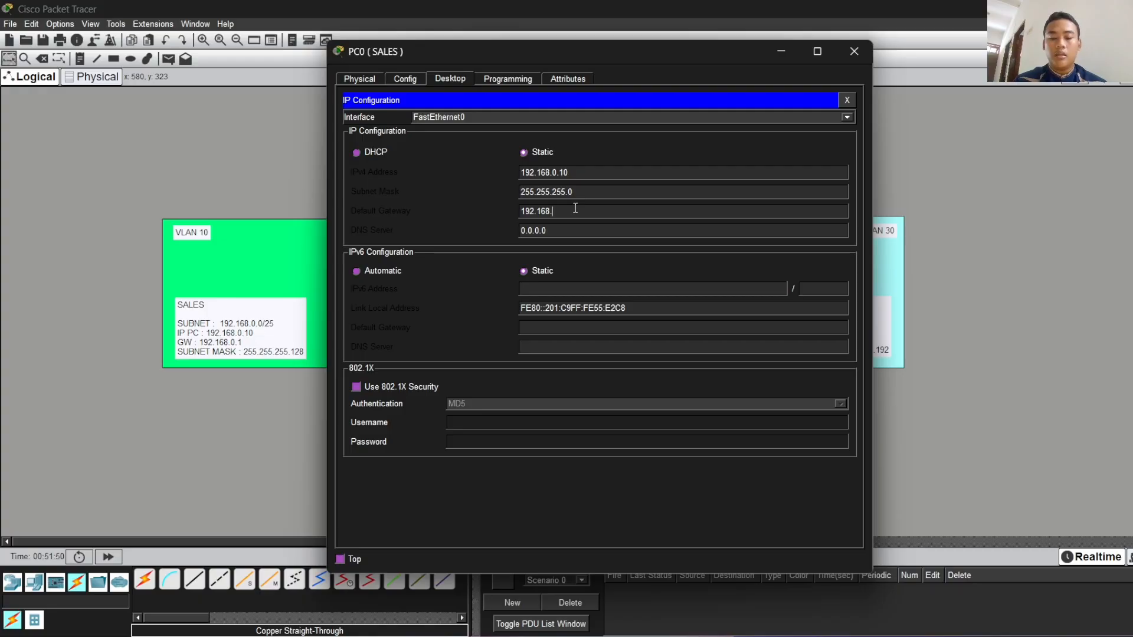
pyautogui.write('0.1')
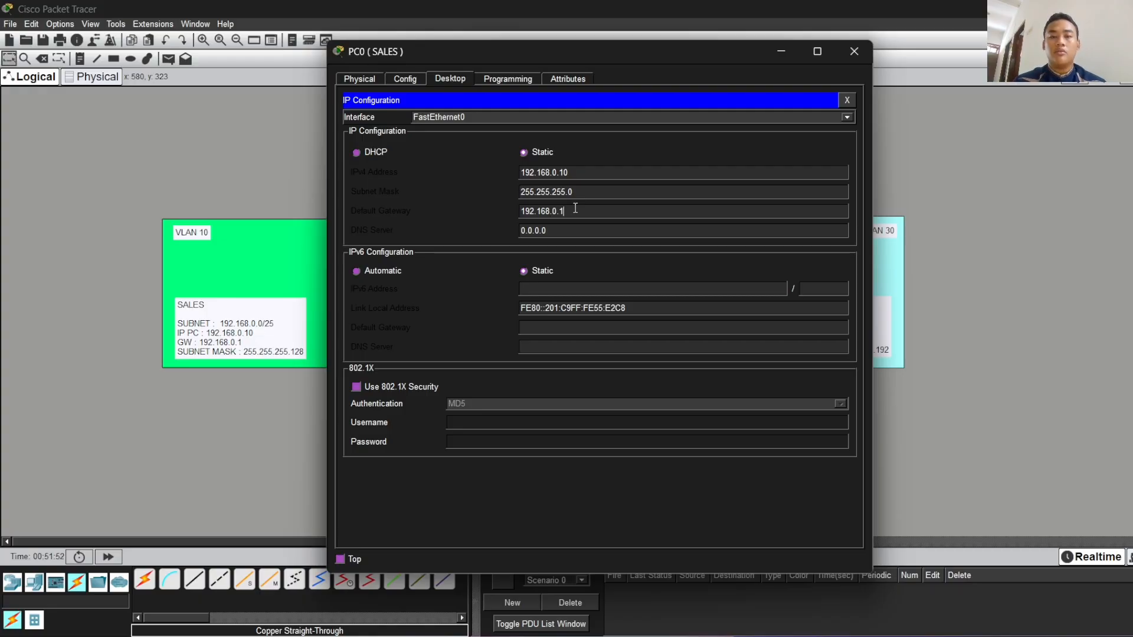
pyautogui.click(780, 52)
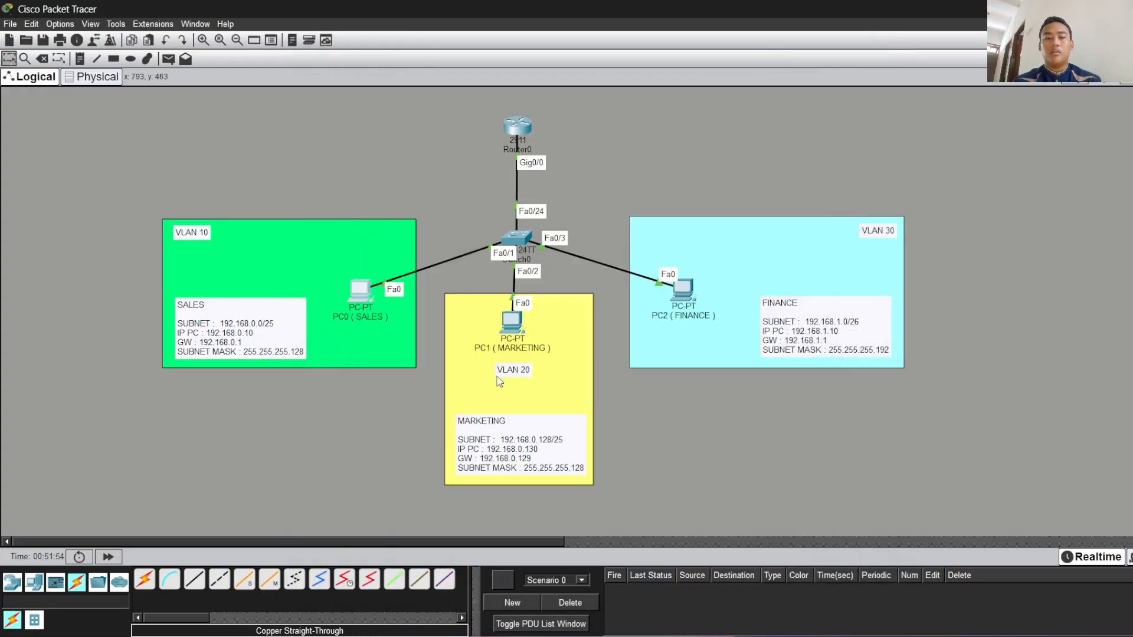
# - Open the IP configuration of PC1 (MARKETING) and set its static IPv4 address to 192.168.0.130
pyautogui.click(513, 325)
pyautogui.click(437, 83)
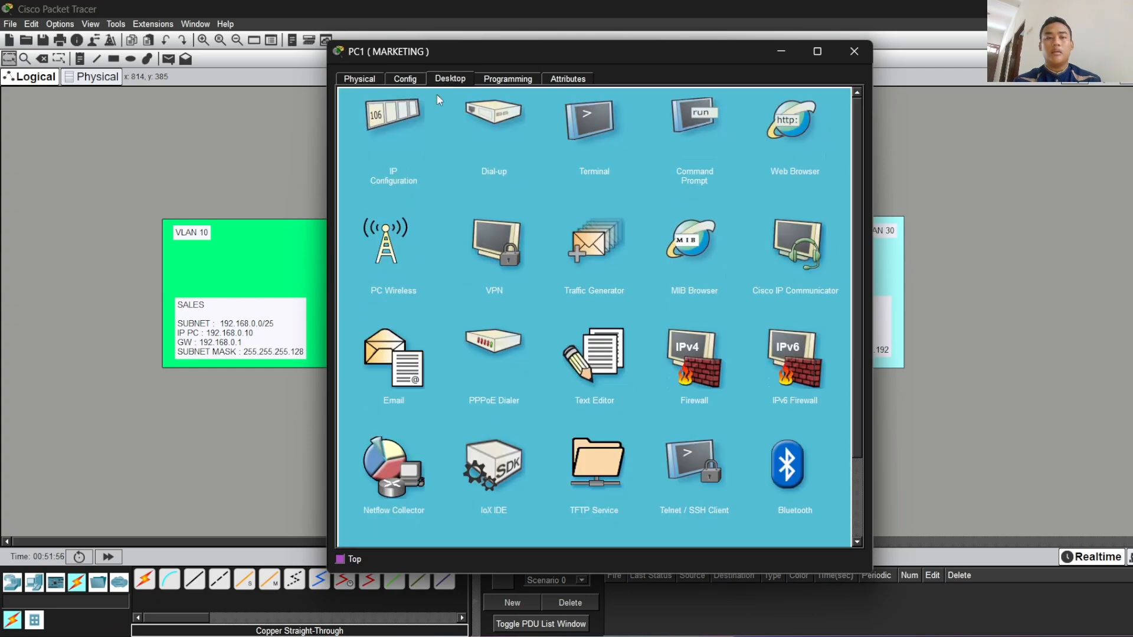
pyautogui.click(449, 130)
pyautogui.write('19')
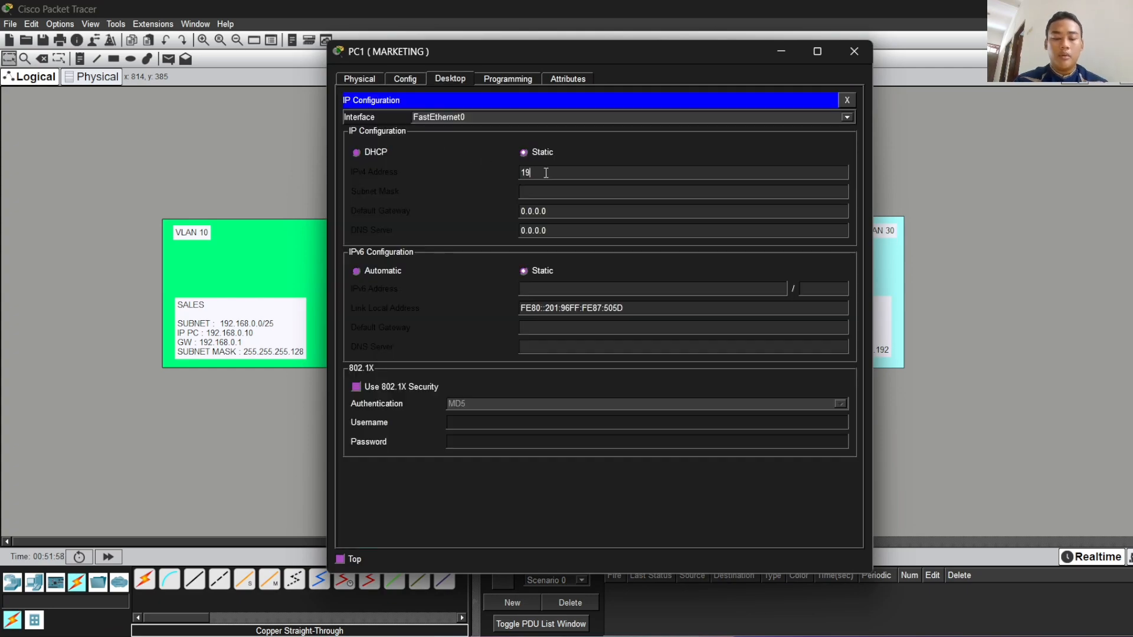
pyautogui.write('2.168..0.168.0.130')
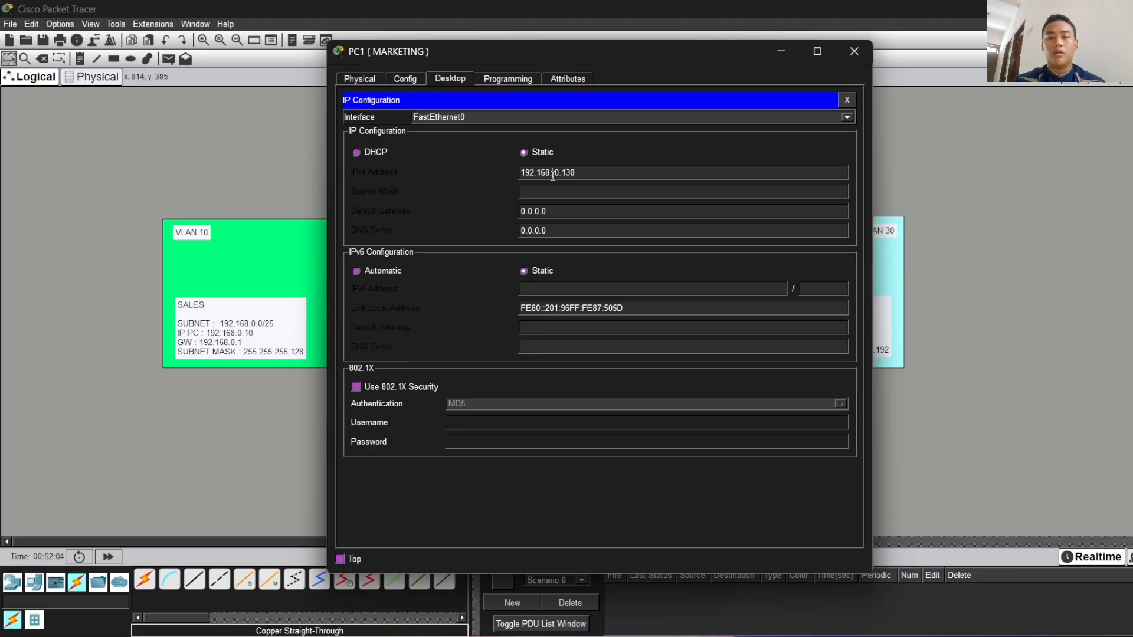
pyautogui.click(553, 175)
pyautogui.press('BackSpace')
# - Clear PC1's default gateway entry and set its subnet mask to 255.255.255.128
pyautogui.click(558, 195)
pyautogui.click(561, 211)
pyautogui.press('BackSpace')
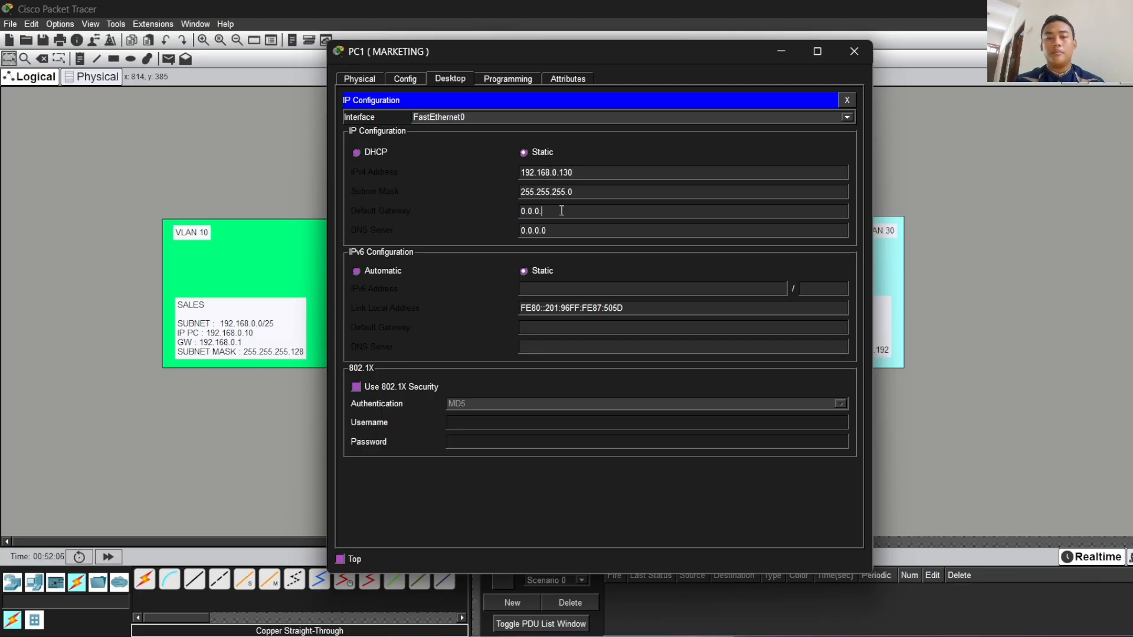
pyautogui.press('BackSpace')
pyautogui.press('BackSpace')
pyautogui.press('BackSpace')
pyautogui.press('BackSpace')
pyautogui.press('BackSpace')
pyautogui.press('BackSpace')
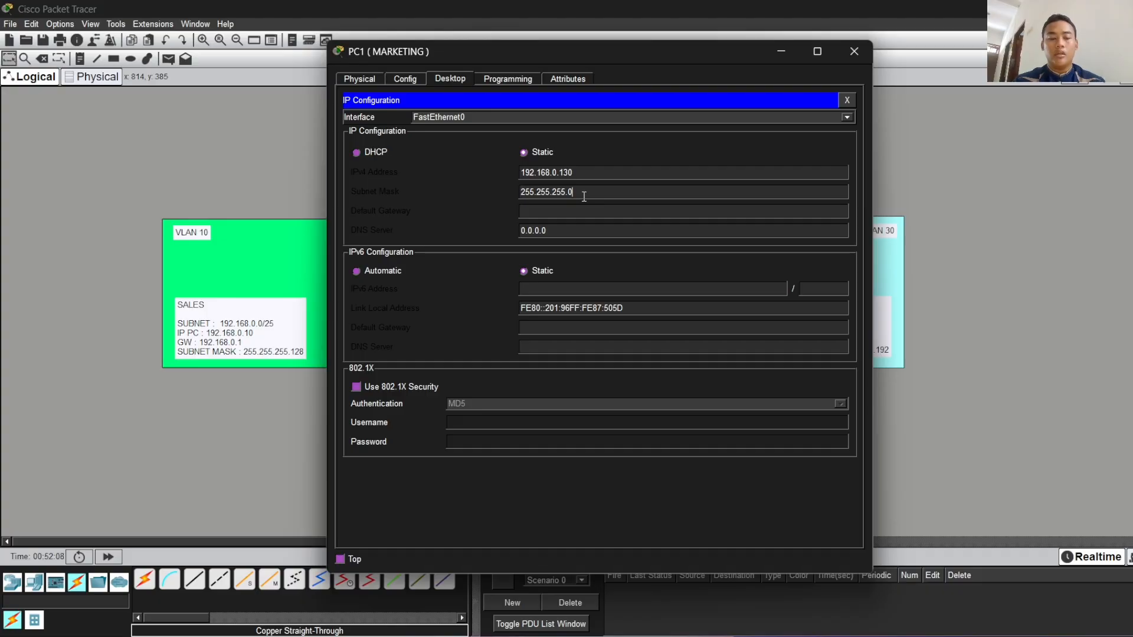
pyautogui.press('BackSpace')
pyautogui.write('128')
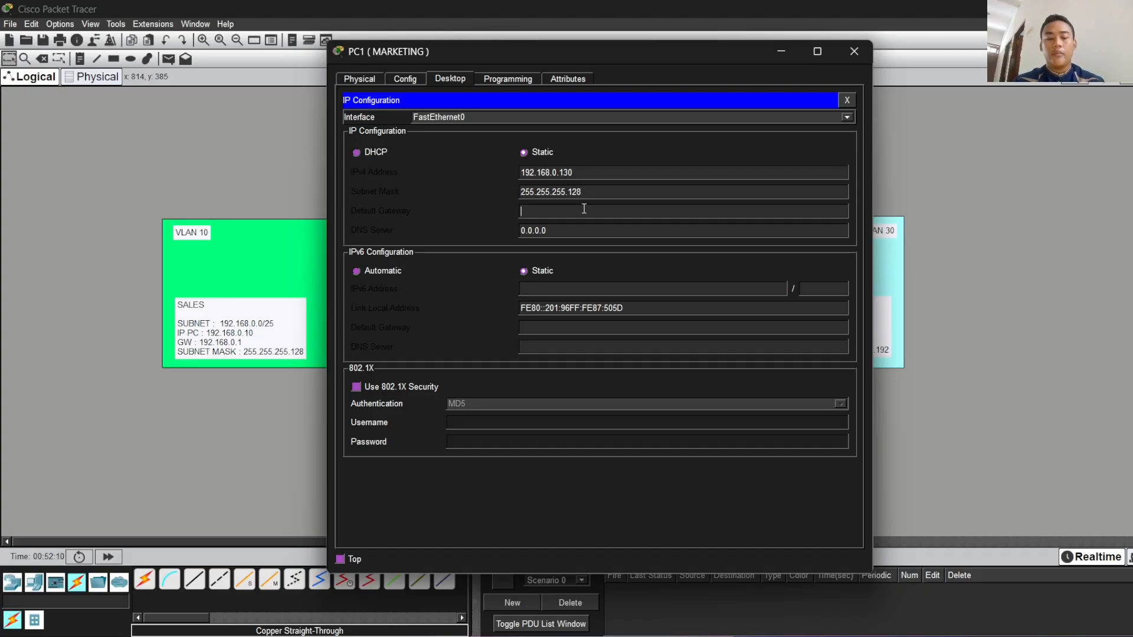
# - Set PC1's default gateway to 192.168.0.129 and minimize its window
pyautogui.write('192.168')
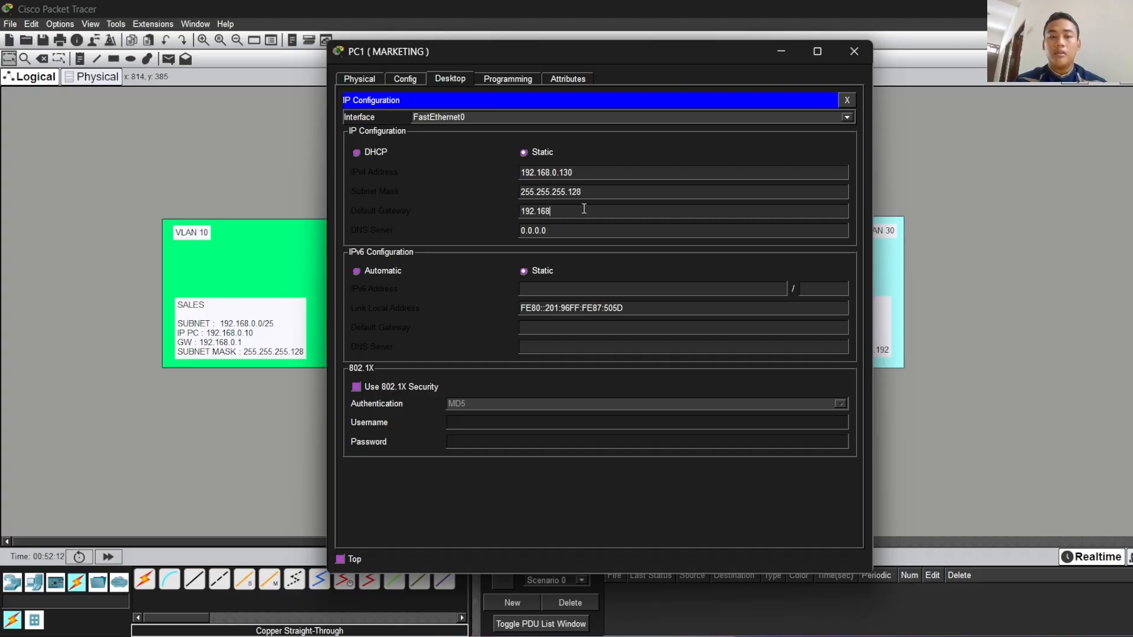
pyautogui.write('.')
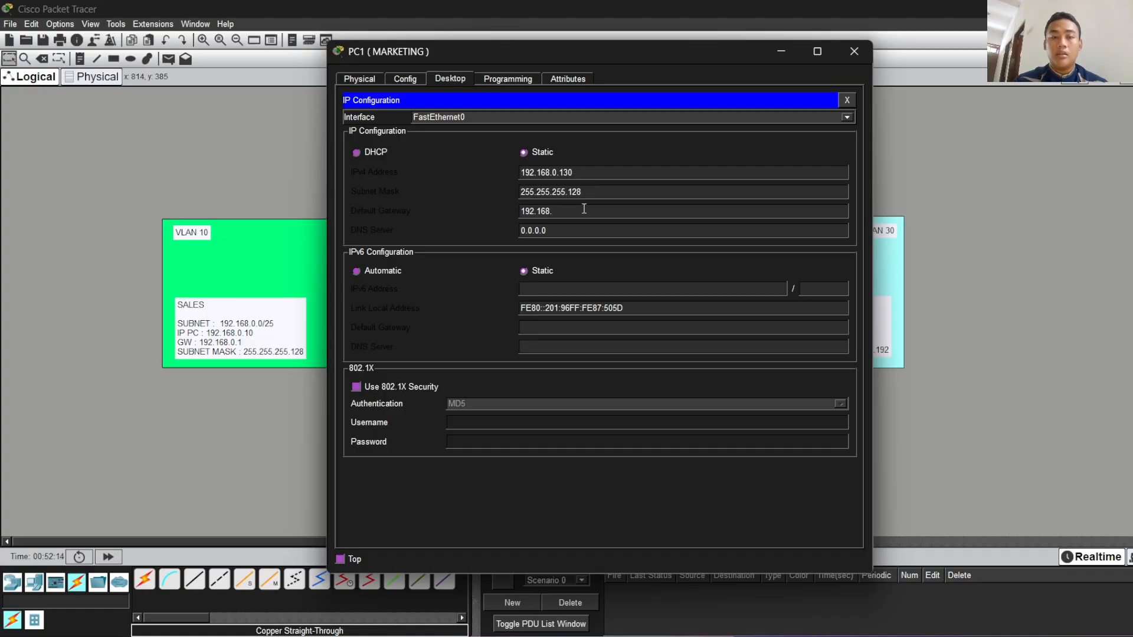
pyautogui.write('0')
pyautogui.write('.1')
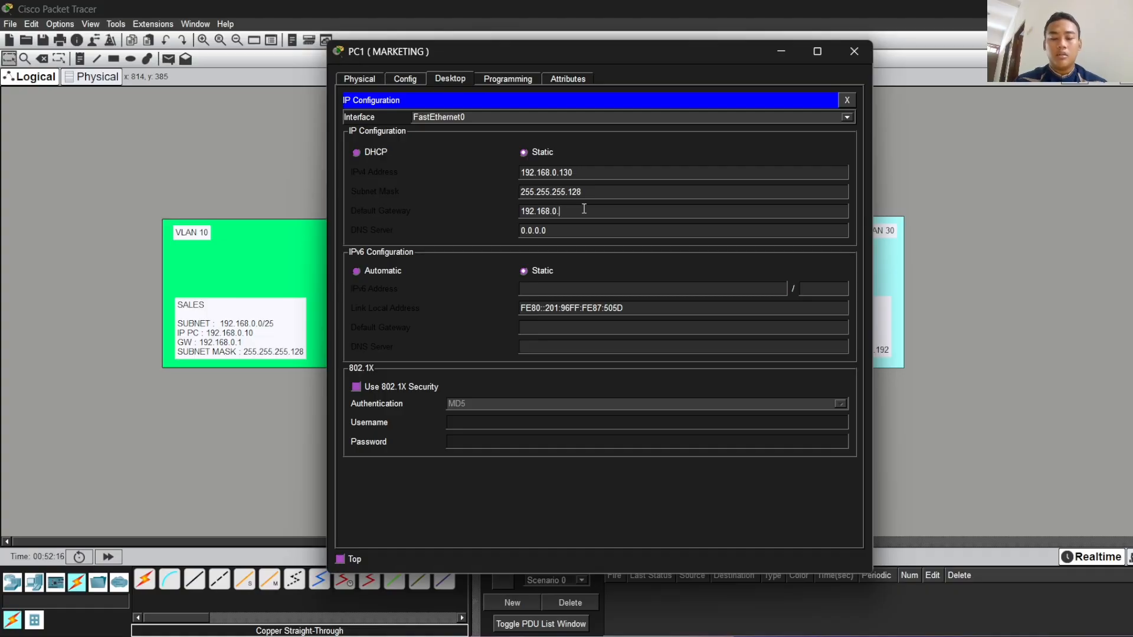
pyautogui.write('29')
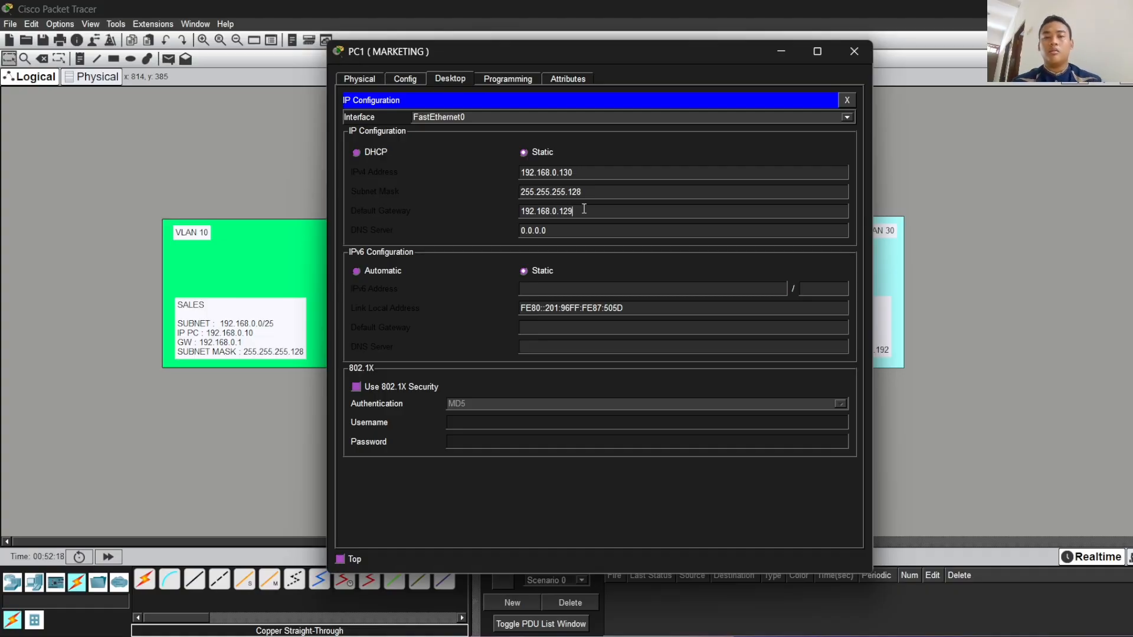
pyautogui.click(780, 51)
# - Reopen PC0 (SALES), correct its subnet mask to 255.255.255.128 and minimize its window
pyautogui.click(356, 296)
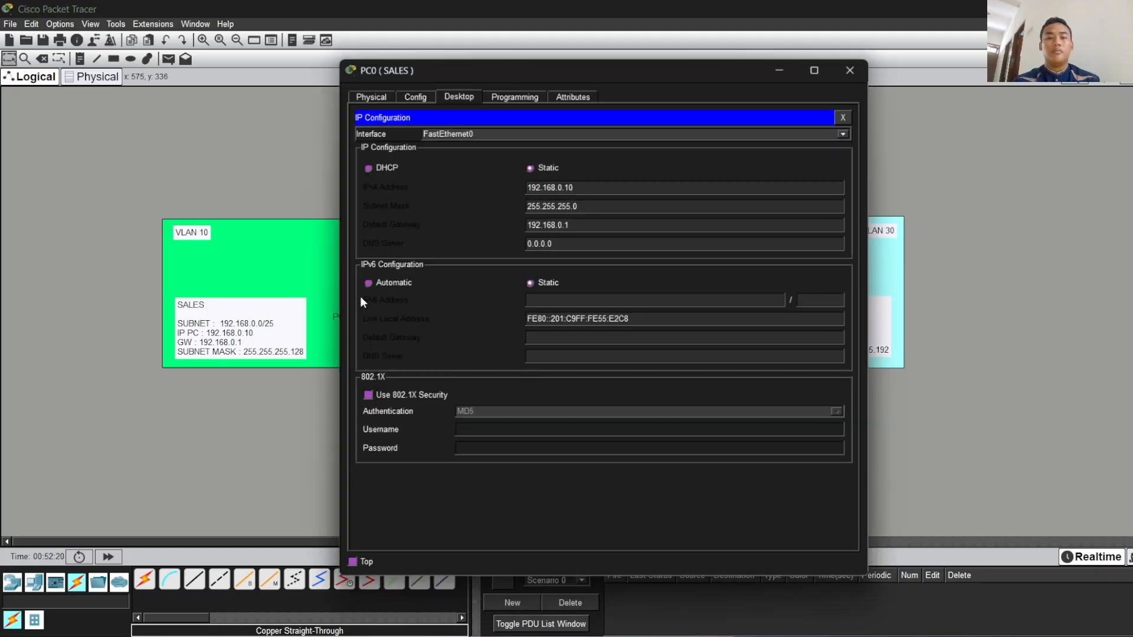
pyautogui.doubleClick(571, 192)
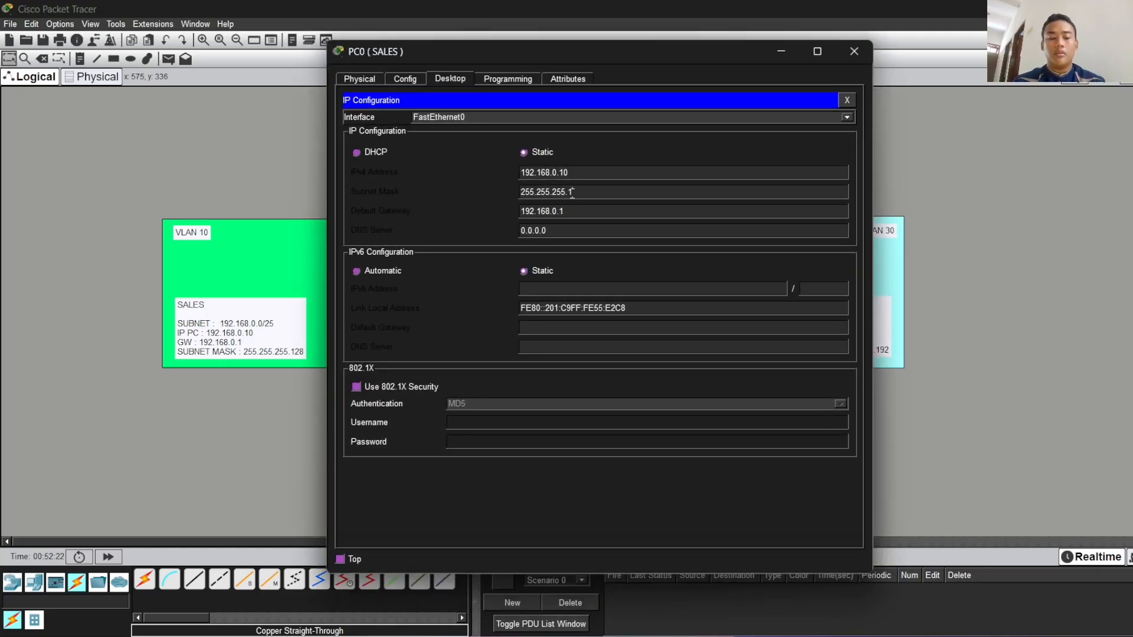
pyautogui.write('128')
pyautogui.click(784, 45)
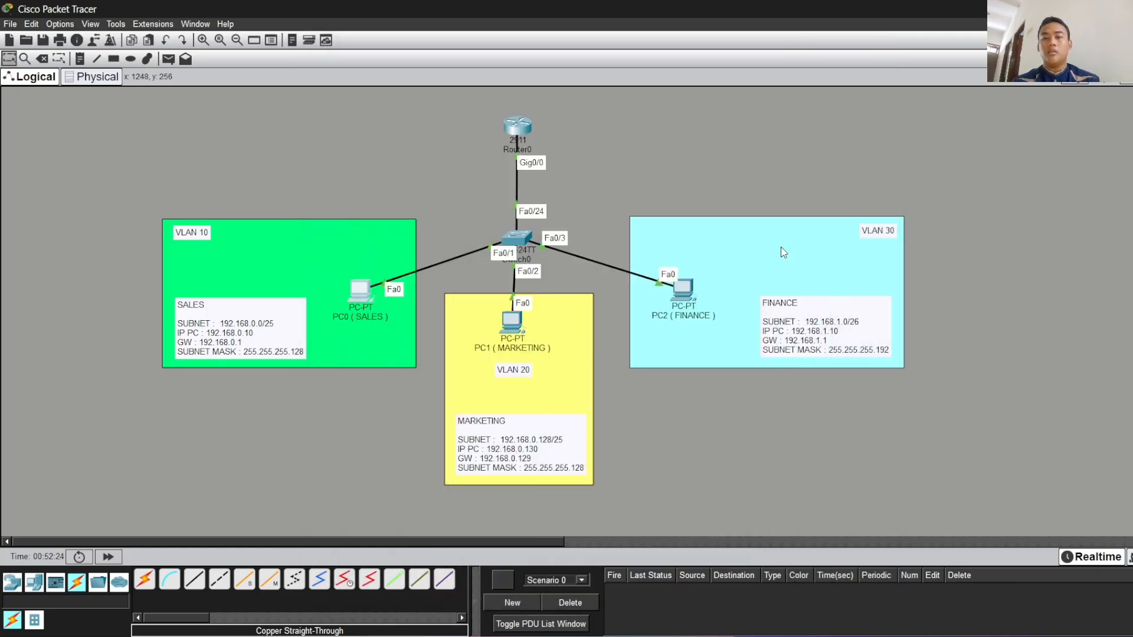
# - Open the device window of PC2 (FINANCE)
pyautogui.click(684, 289)
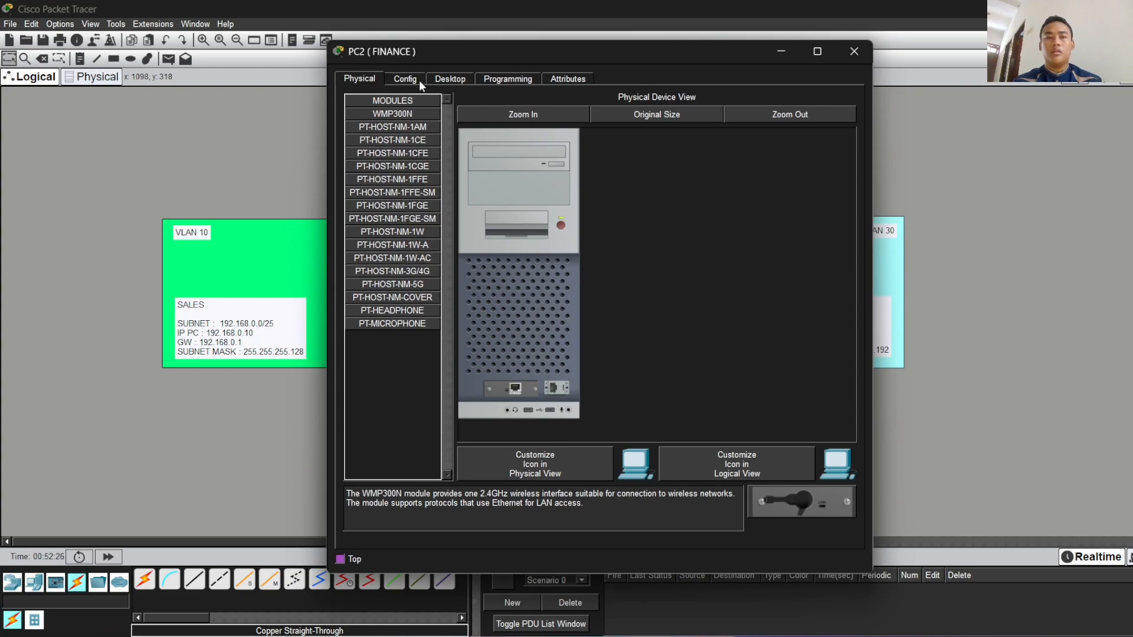
# - Give PC2 (FINANCE) the static IPv4 address 192.168.1.10 with subnet mask 255.255.255.192
pyautogui.click(449, 79)
pyautogui.click(381, 156)
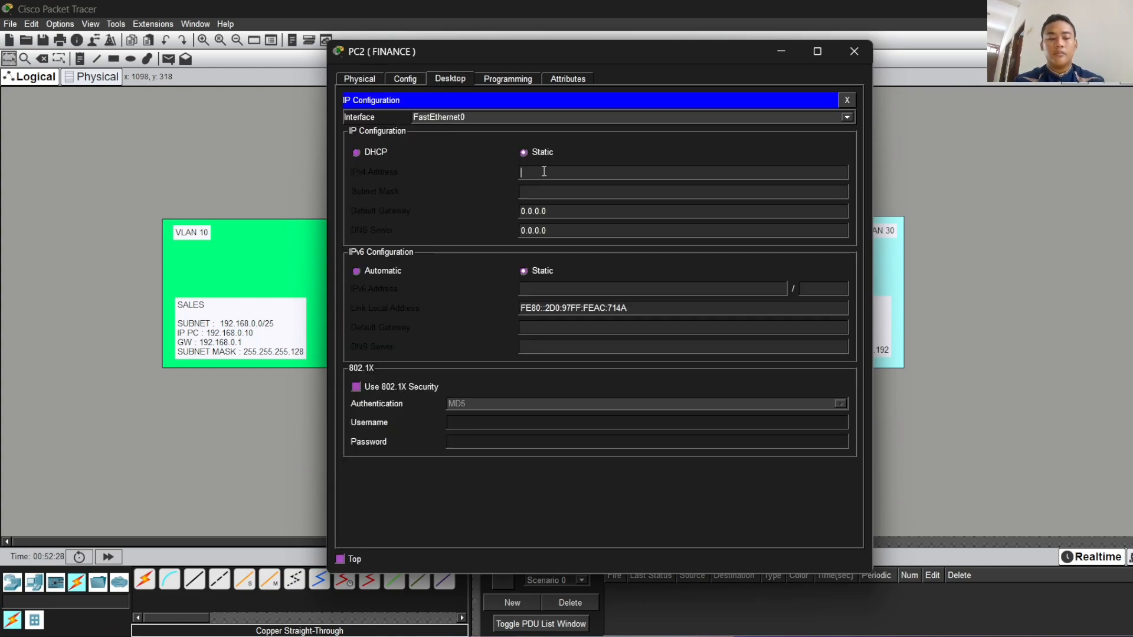
pyautogui.write('192.168')
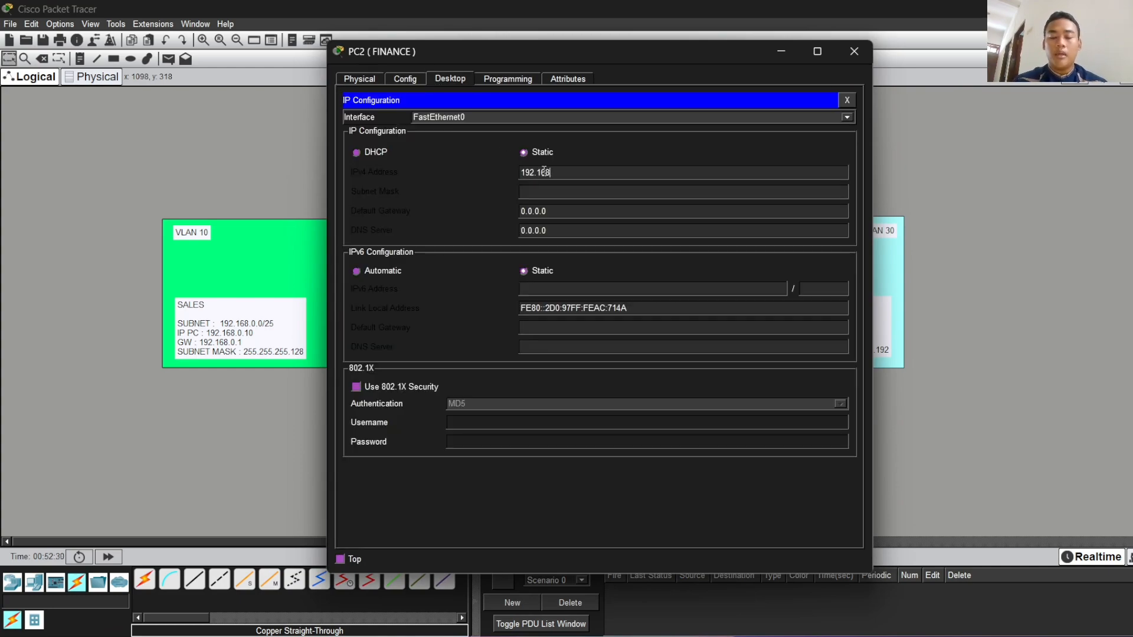
pyautogui.write('.')
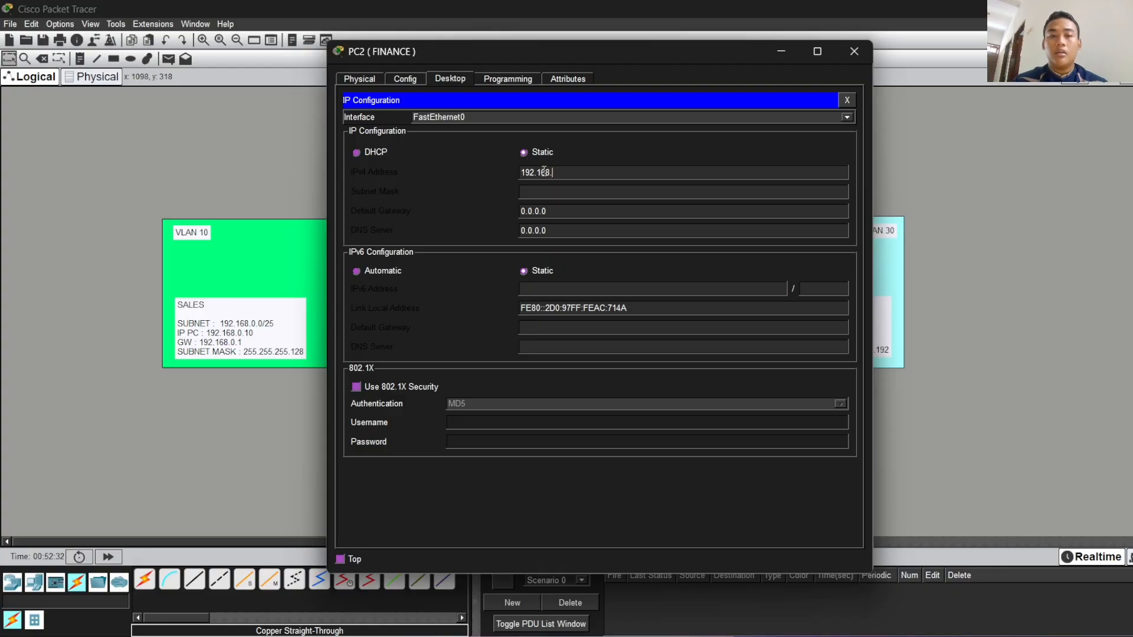
pyautogui.write('1.10')
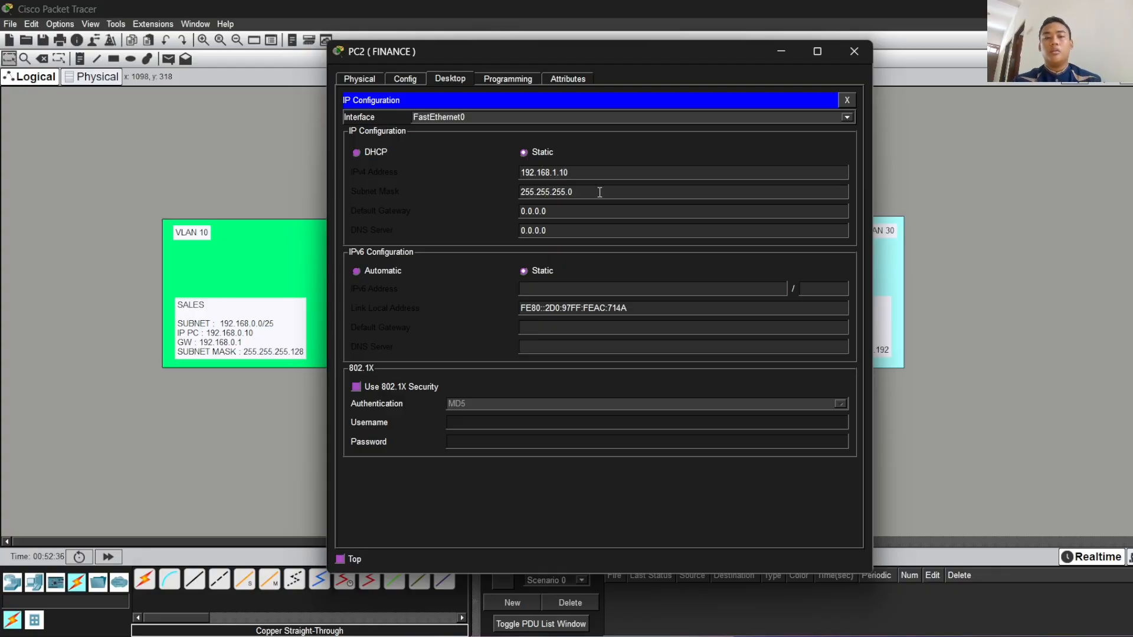
pyautogui.press('BackSpace')
pyautogui.write('192')
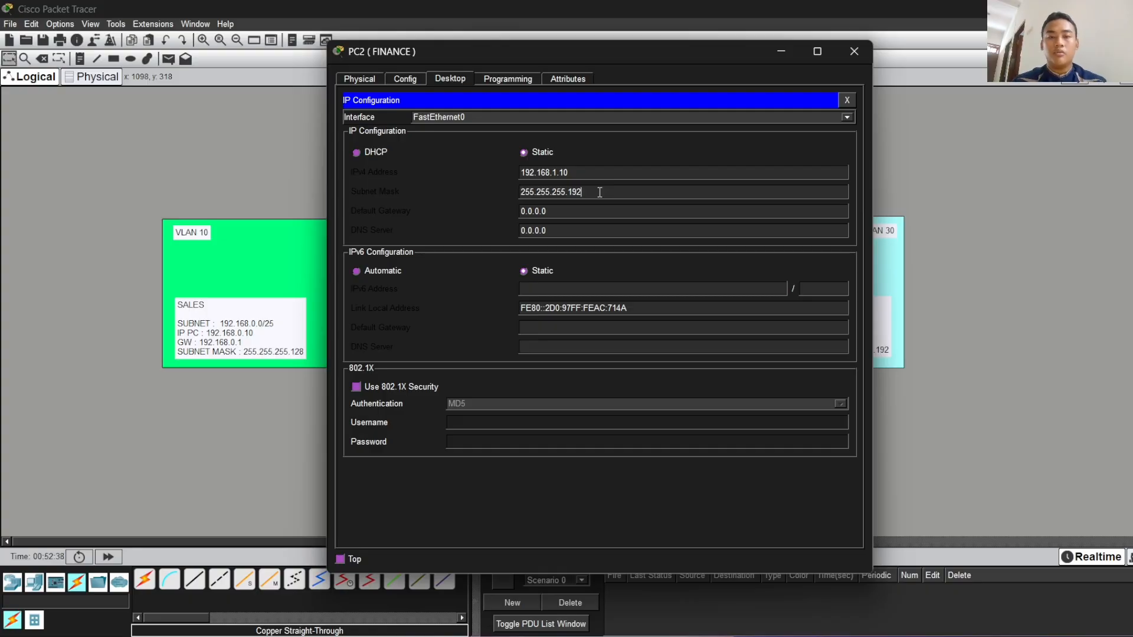
# - Set PC2's default gateway to 192.168.1.1 and put its configuration window away
pyautogui.click(600, 211)
pyautogui.press('BackSpace')
pyautogui.press('BackSpace')
pyautogui.press('BackSpace')
pyautogui.press('BackSpace')
pyautogui.press('BackSpace')
pyautogui.press('BackSpace')
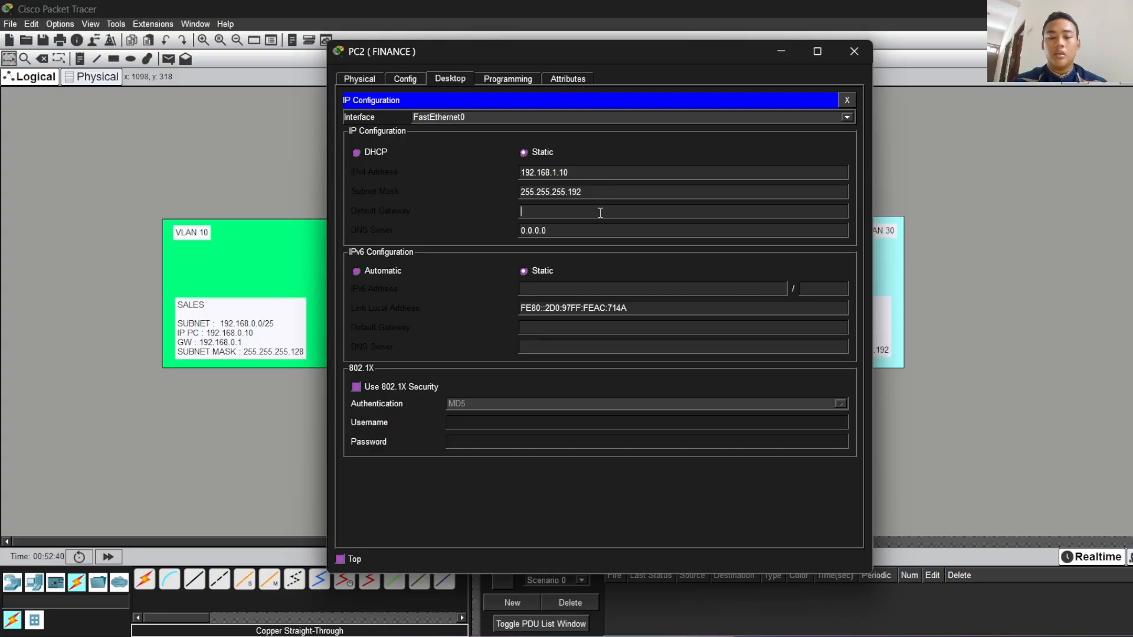
pyautogui.write('192.168')
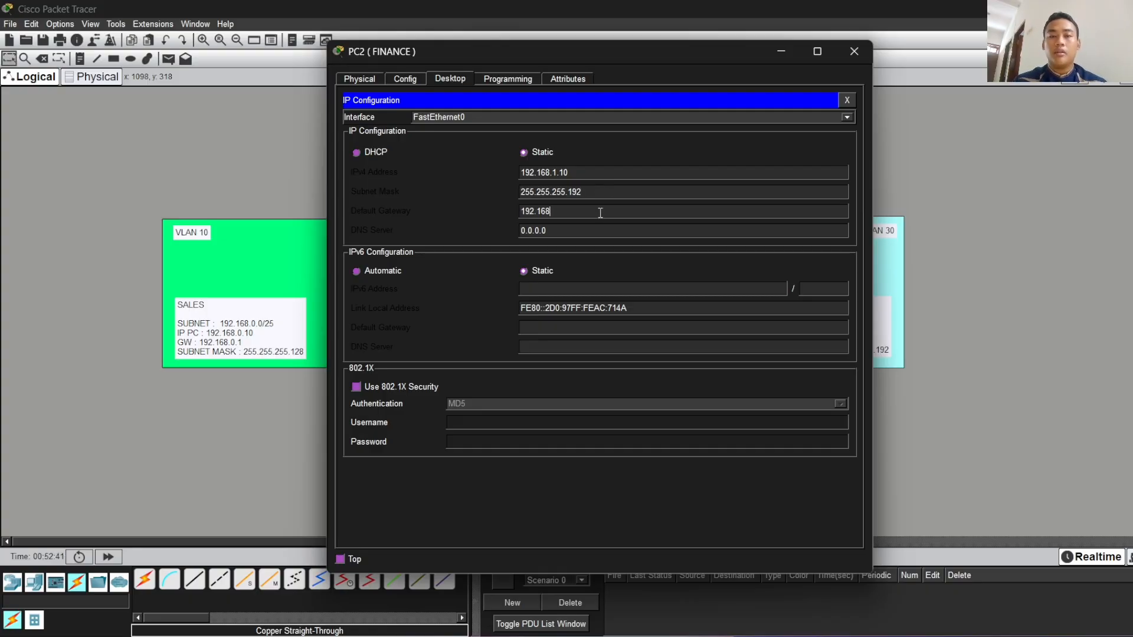
pyautogui.write('.1.1')
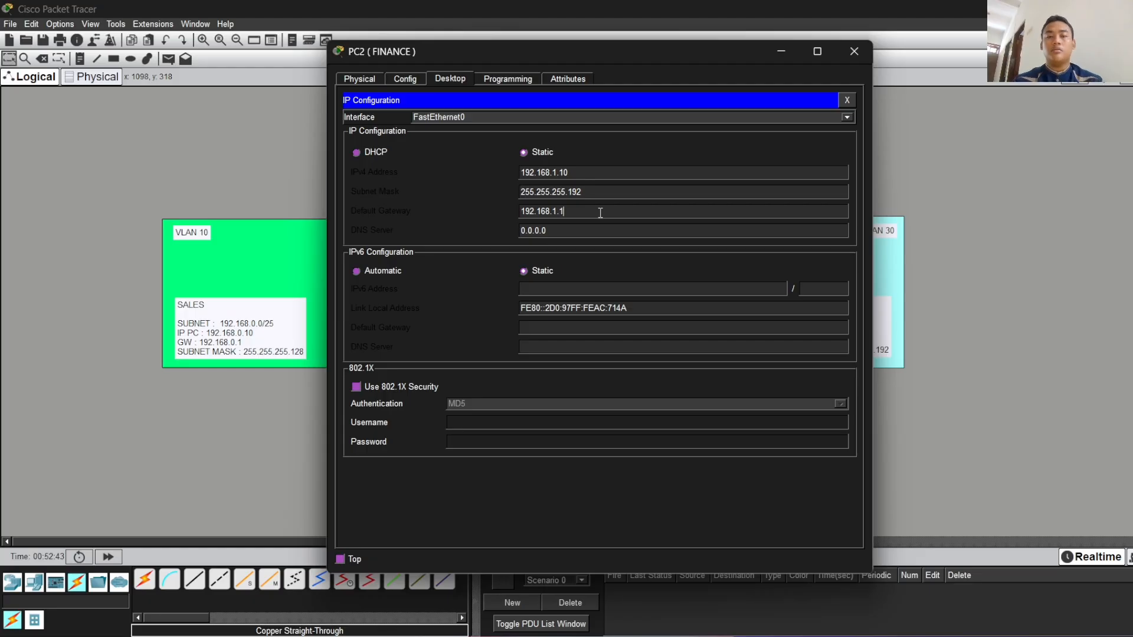
pyautogui.click(781, 53)
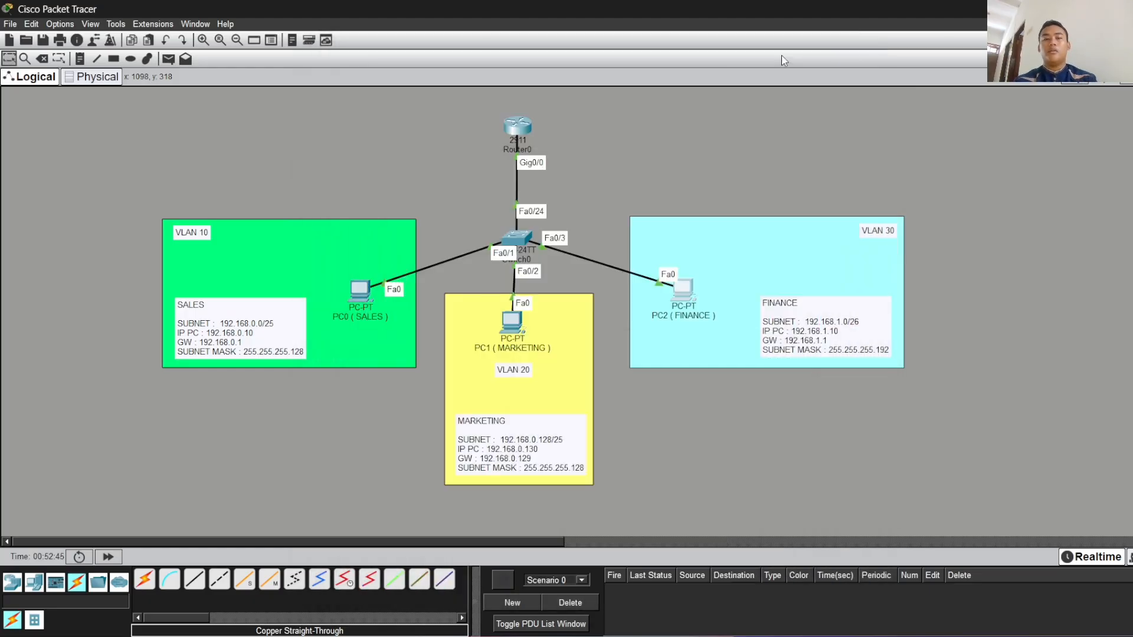
# - Test connectivity from PC0 (SALES) to PC1 (MARKETING) by running ping 192.168.0.130 in PC0's Command Prompt
pyautogui.click(361, 289)
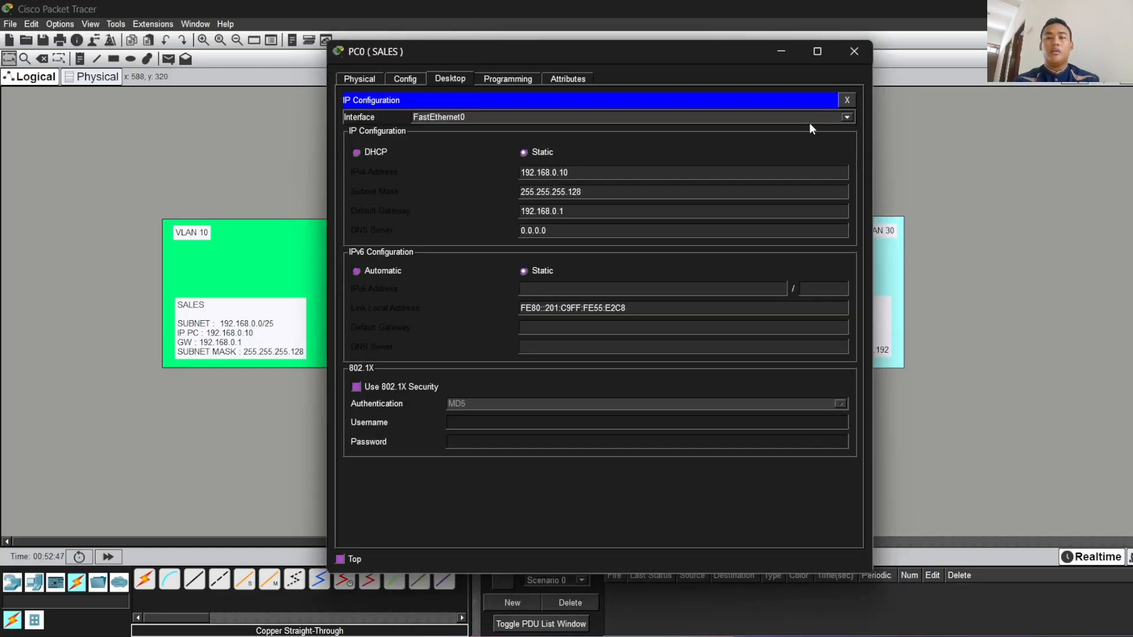
pyautogui.click(847, 101)
pyautogui.click(694, 127)
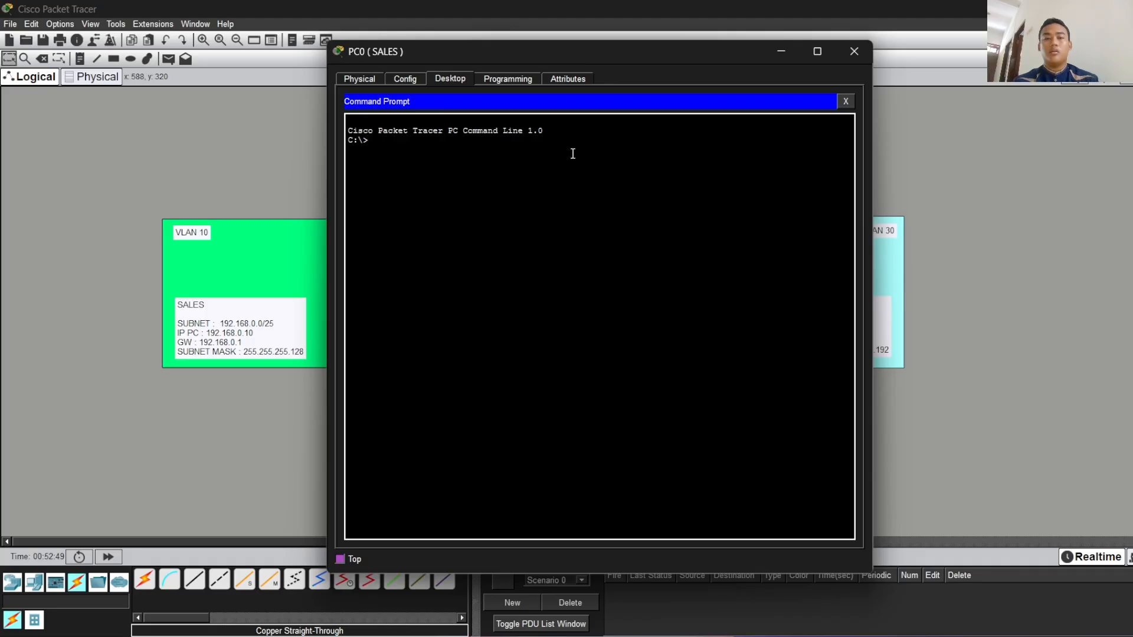
pyautogui.write('ping')
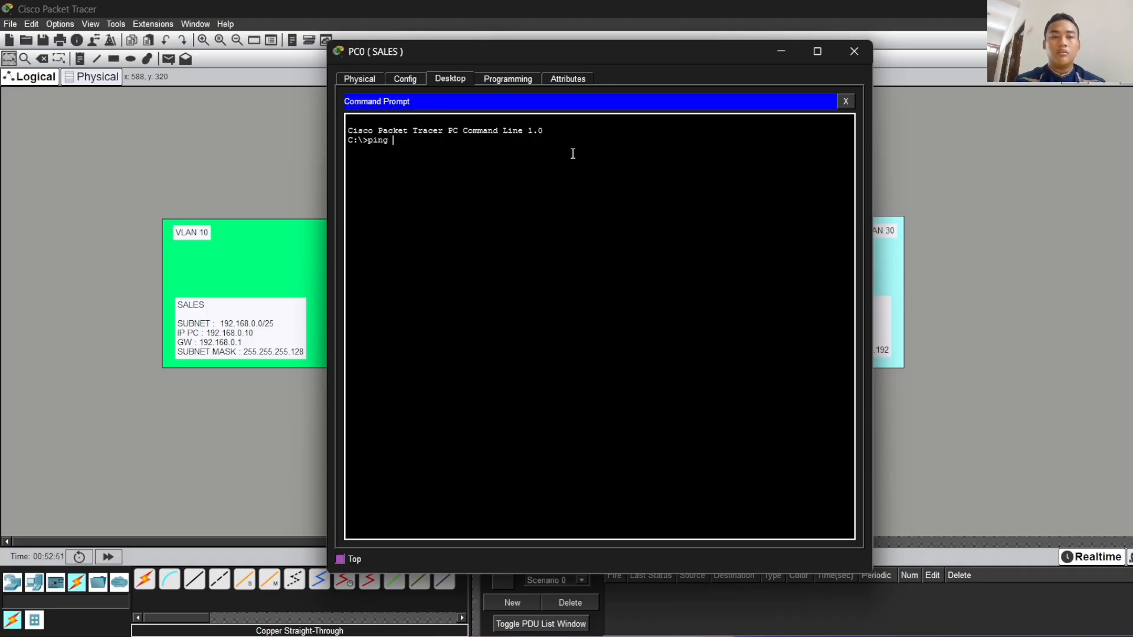
pyautogui.moveTo(507, 55); pyautogui.dragTo(830, 44)
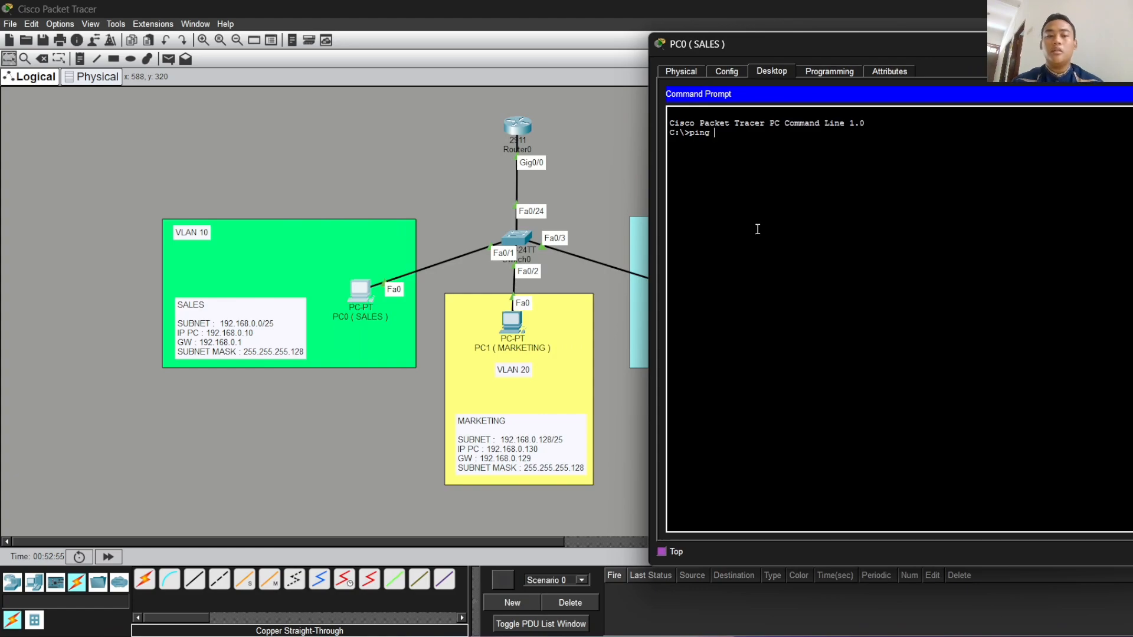
pyautogui.write('192.168')
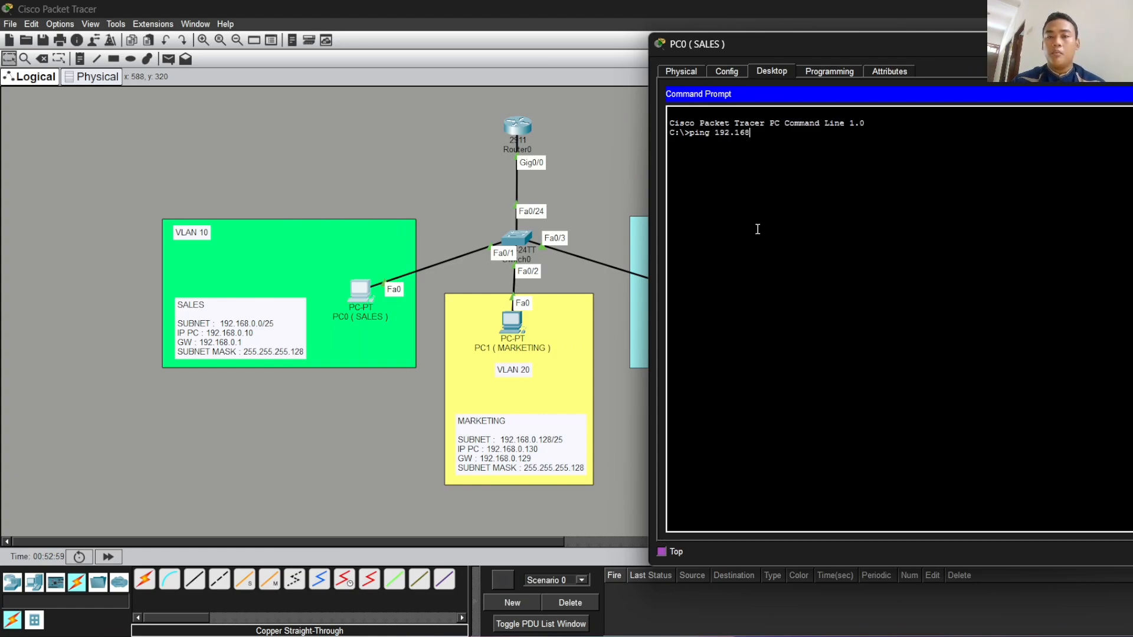
pyautogui.write('.')
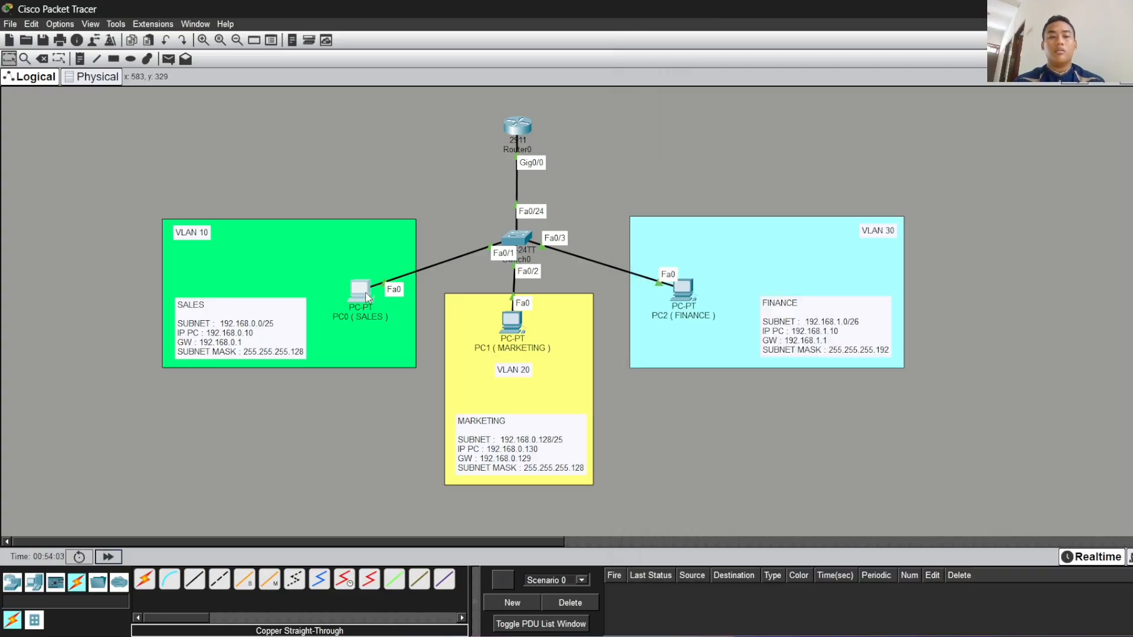
pyautogui.click(367, 296)
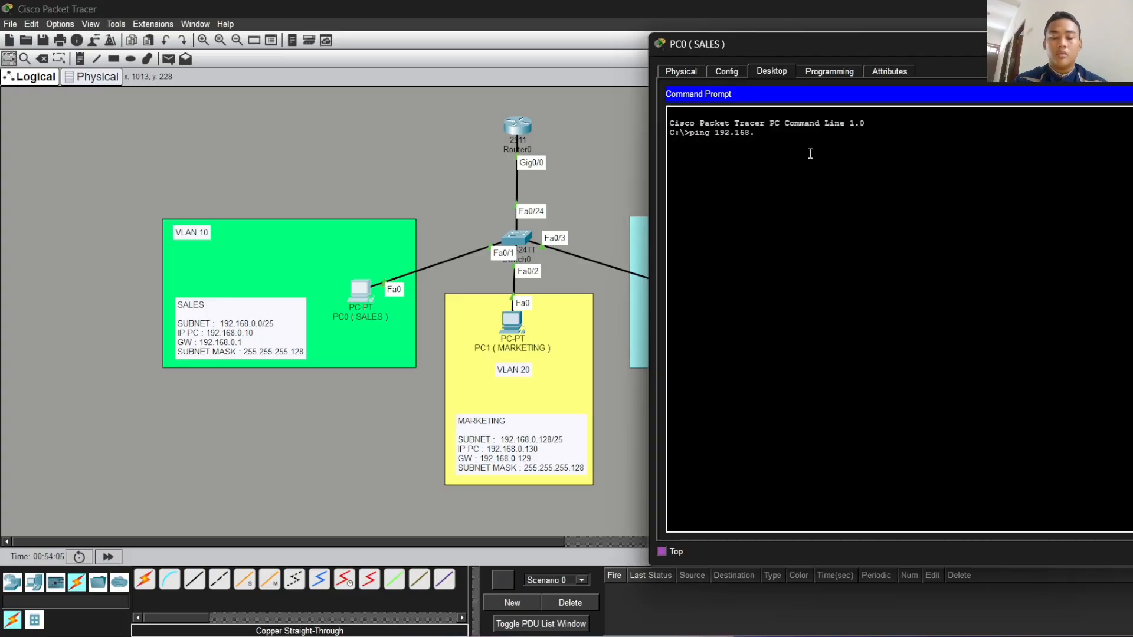
pyautogui.write('0.130')
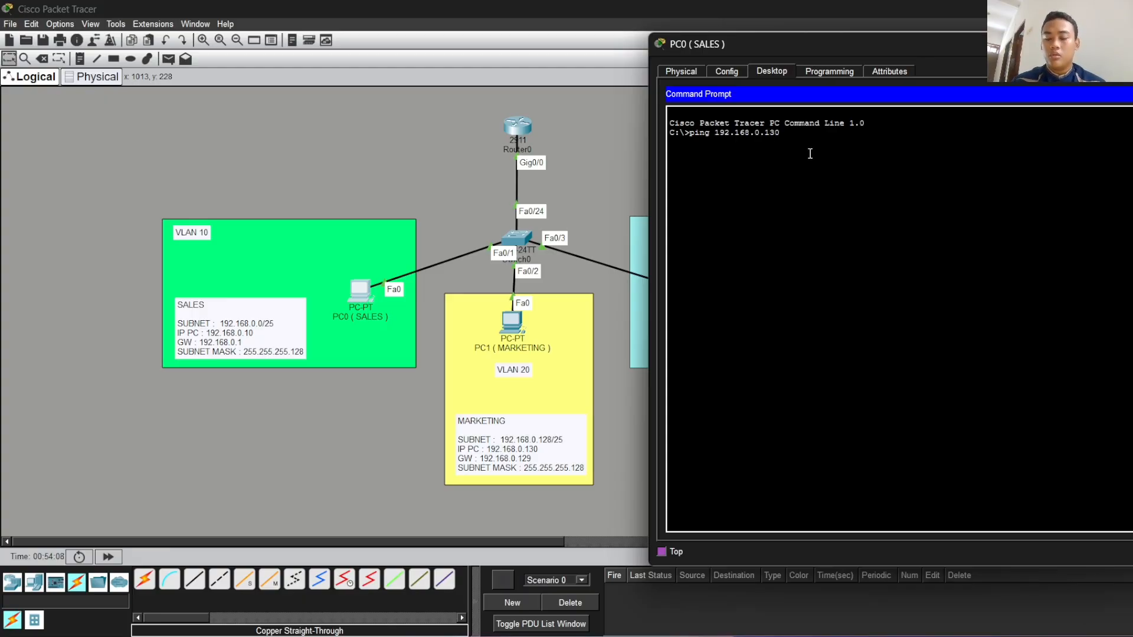
pyautogui.press('Return')
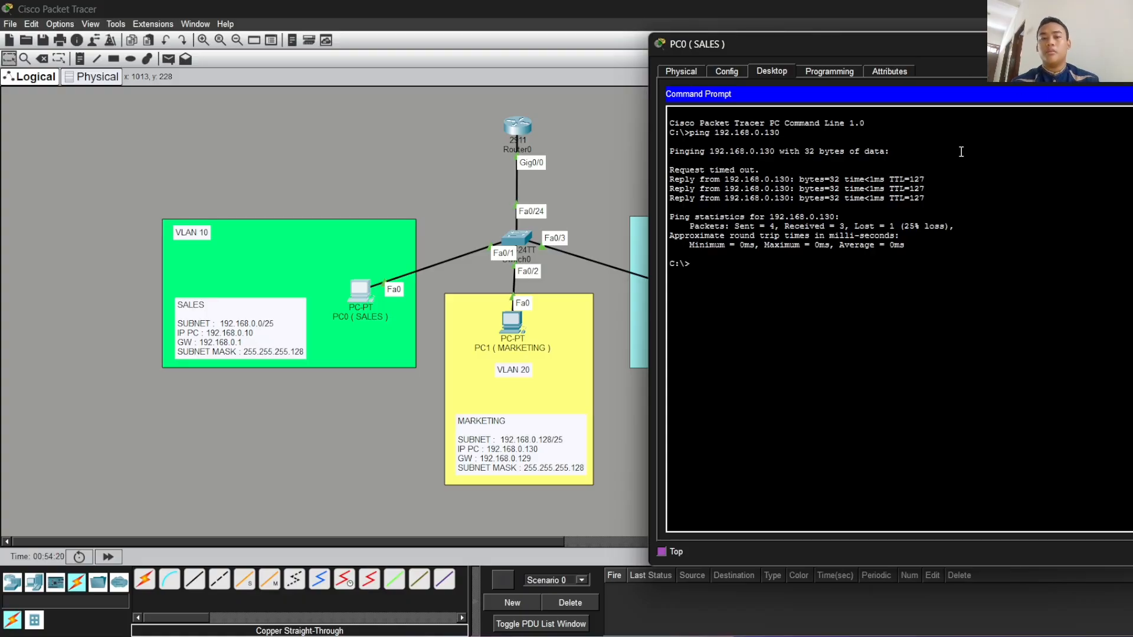
# - Ping PC2 (FINANCE) at 192.168.1.10 from PC0's Command Prompt, and put the PC0 window away
pyautogui.write('ping')
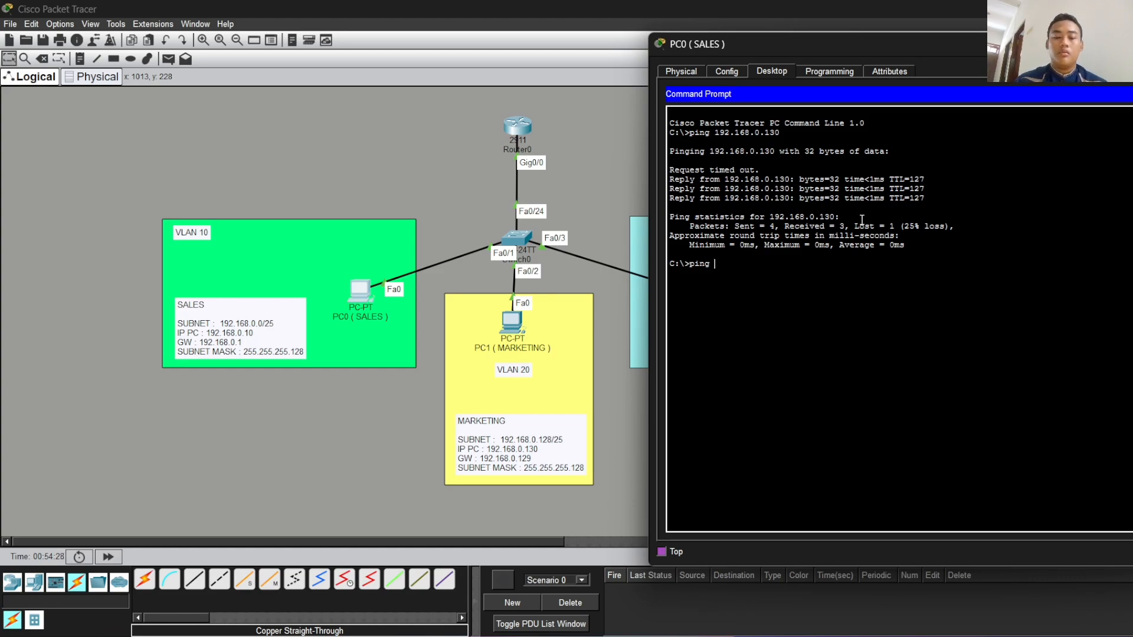
pyautogui.write('192.168')
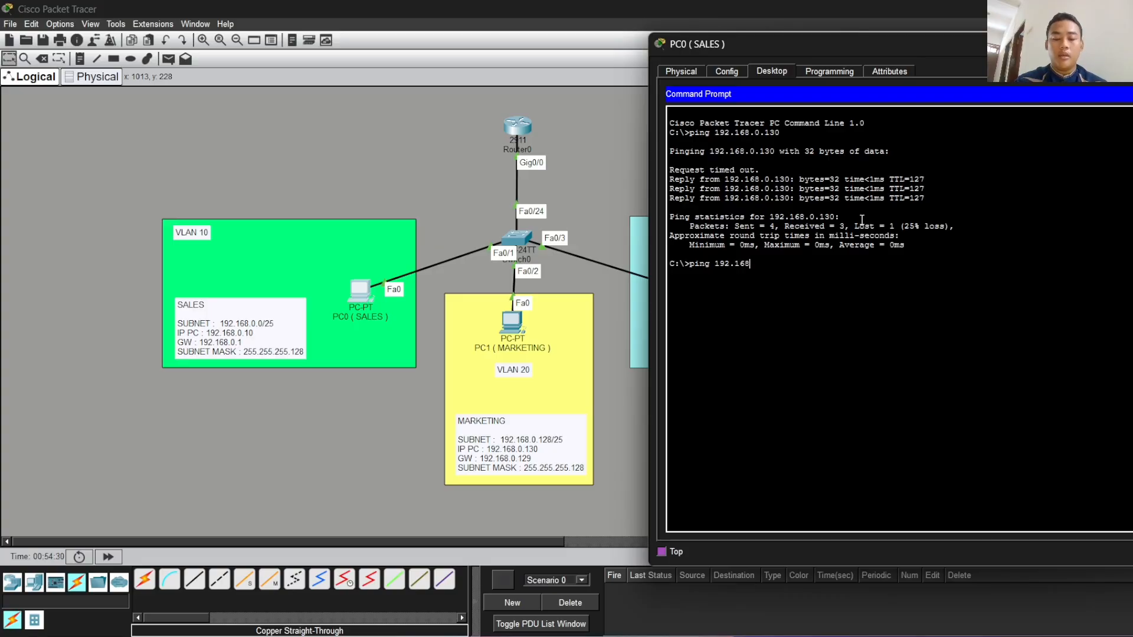
pyautogui.write('.1.1')
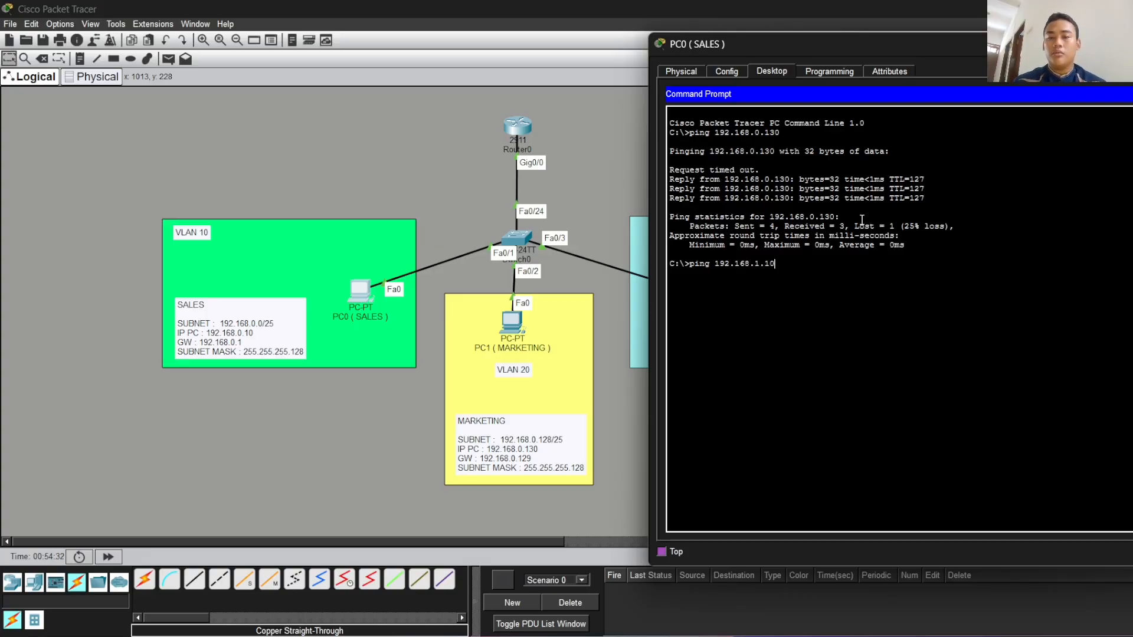
pyautogui.write('0')
pyautogui.press('Return')
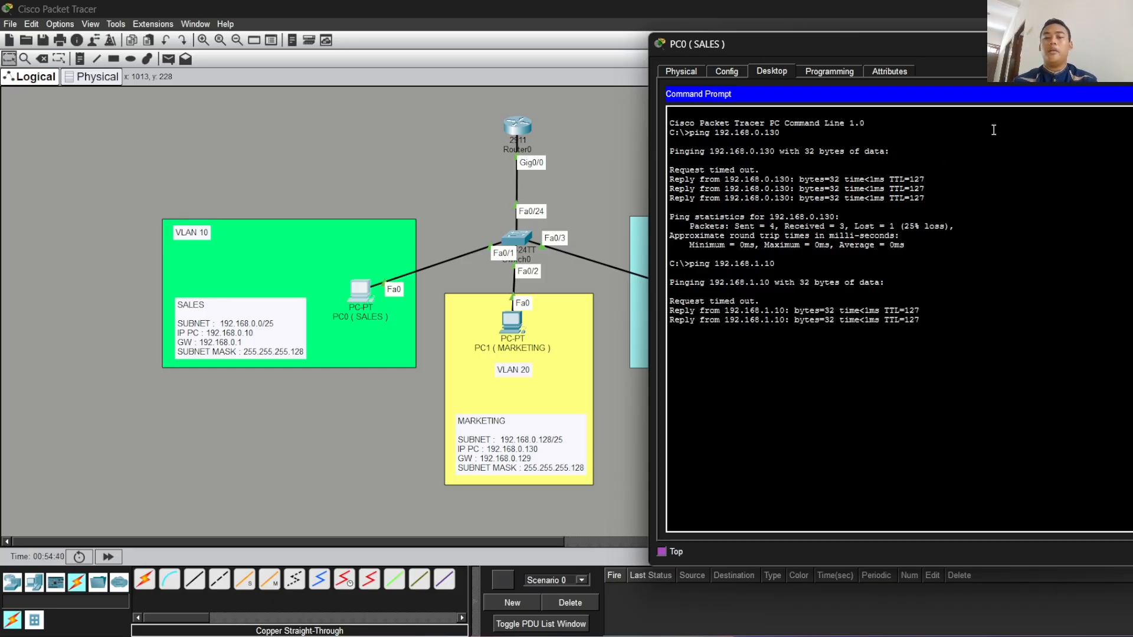
pyautogui.click(1062, 44)
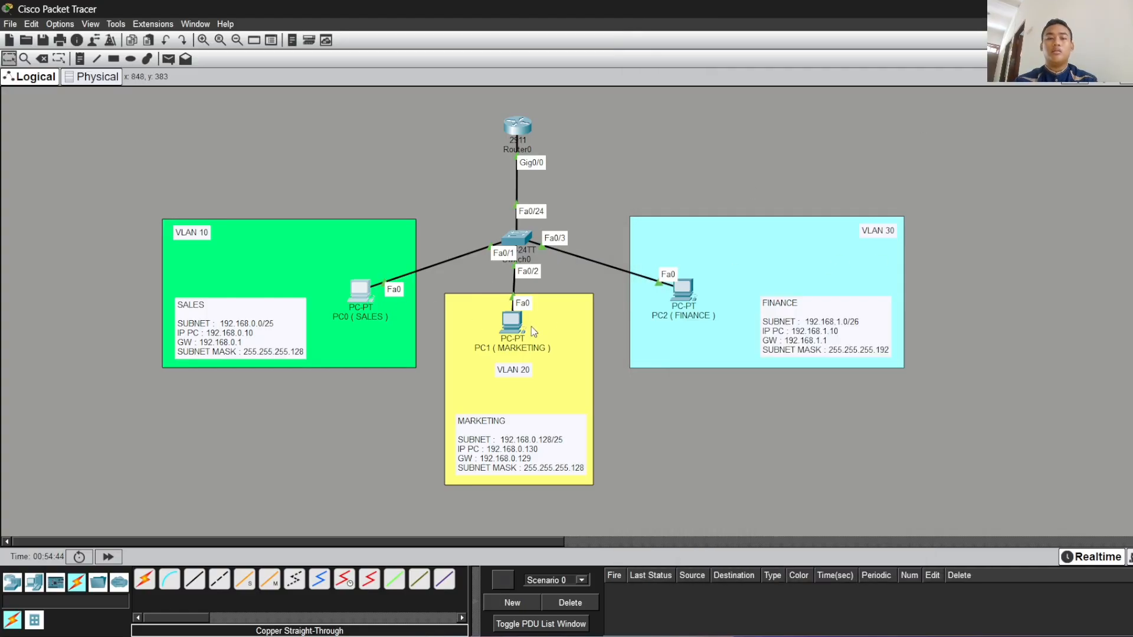
# - Test connectivity from PC1 (MARKETING) to PC2 by running ping 192.168.1.10 in PC1's Command Prompt, and put its window away
pyautogui.click(511, 321)
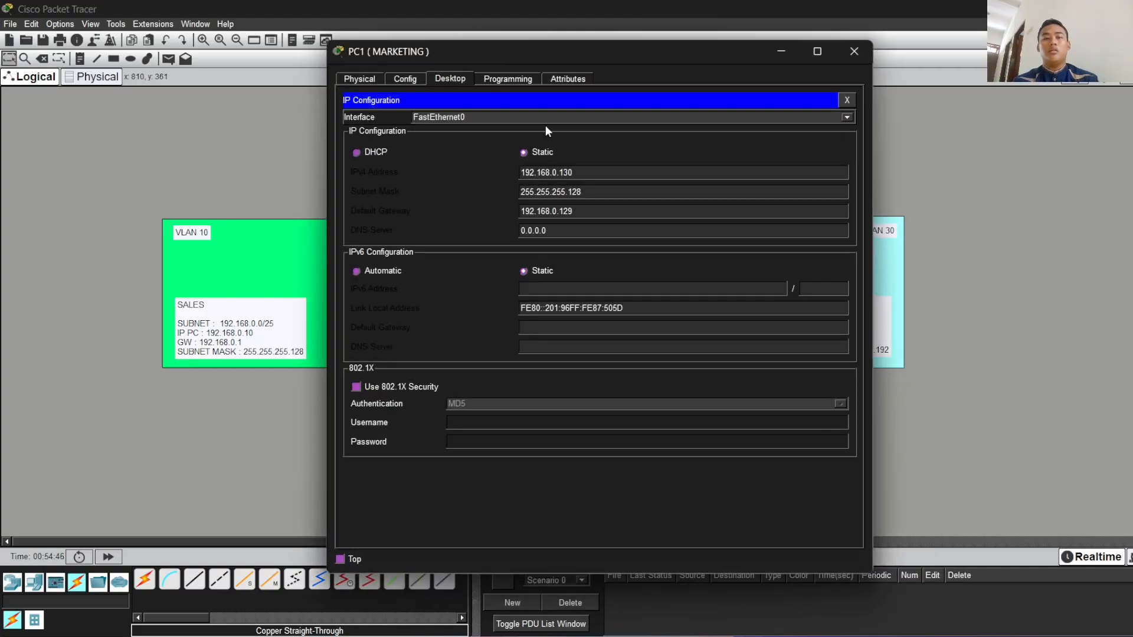
pyautogui.click(847, 100)
pyautogui.click(712, 143)
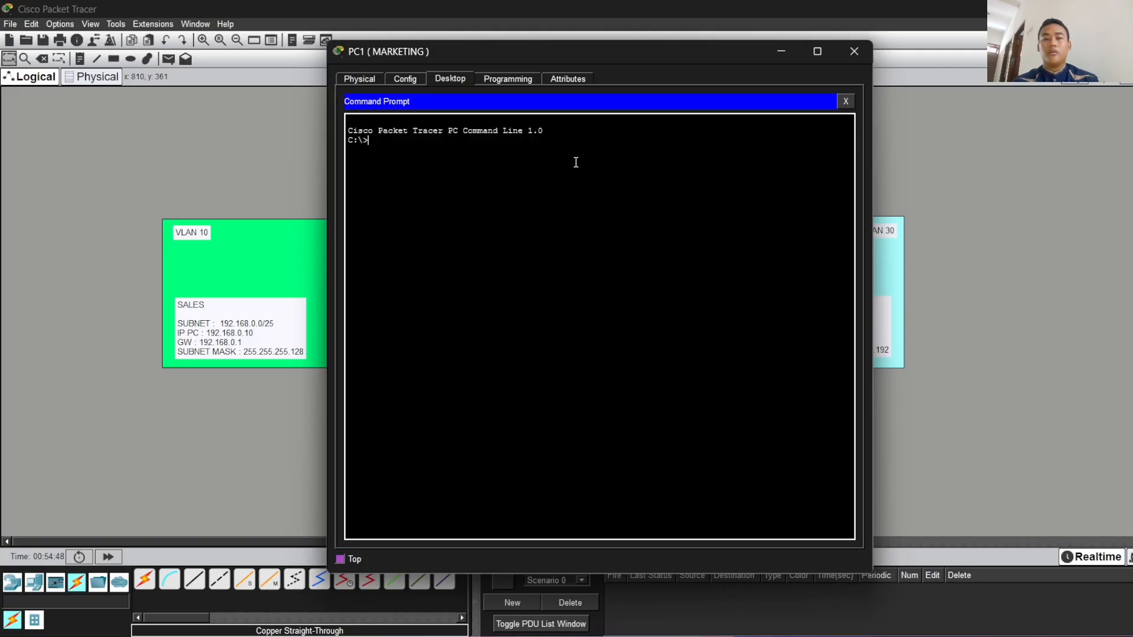
pyautogui.write('ping')
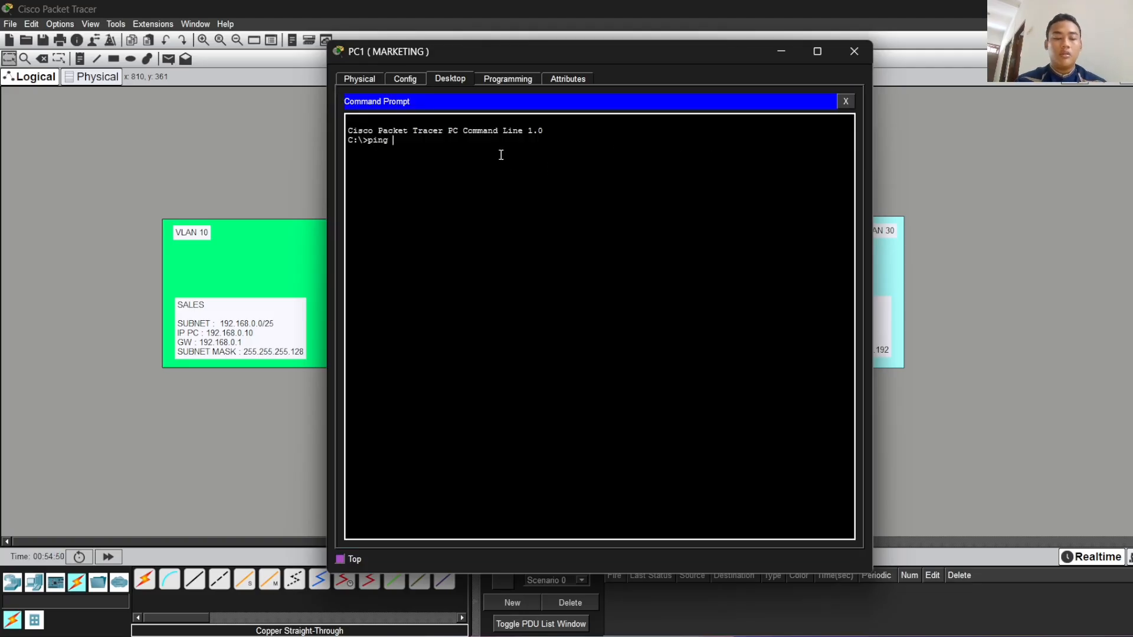
pyautogui.write(' 192.168')
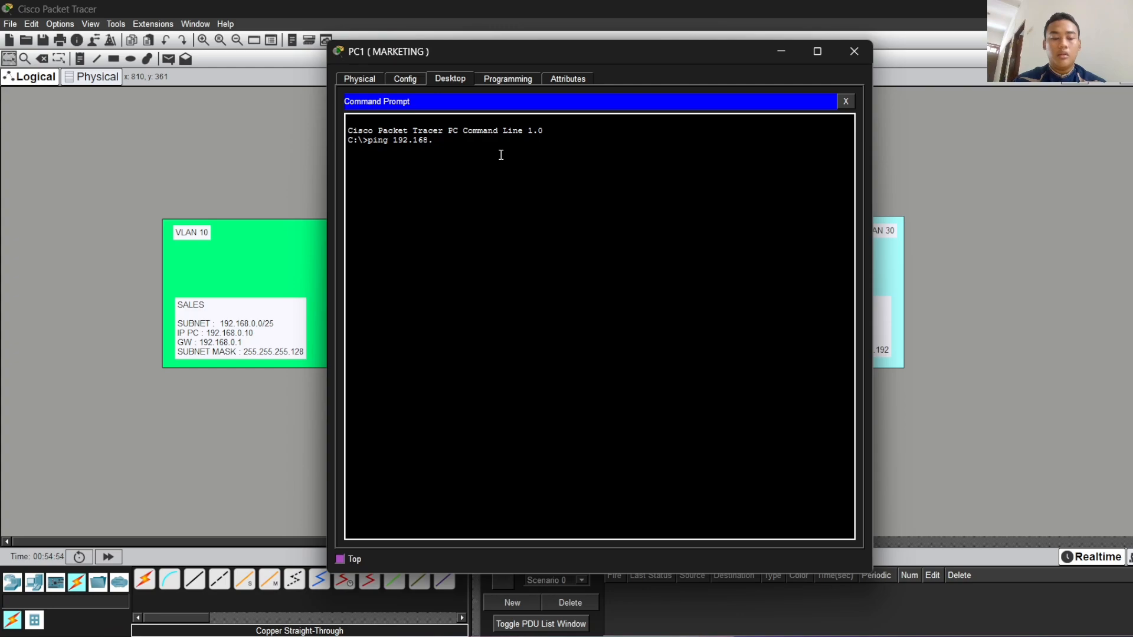
pyautogui.write('.1.10')
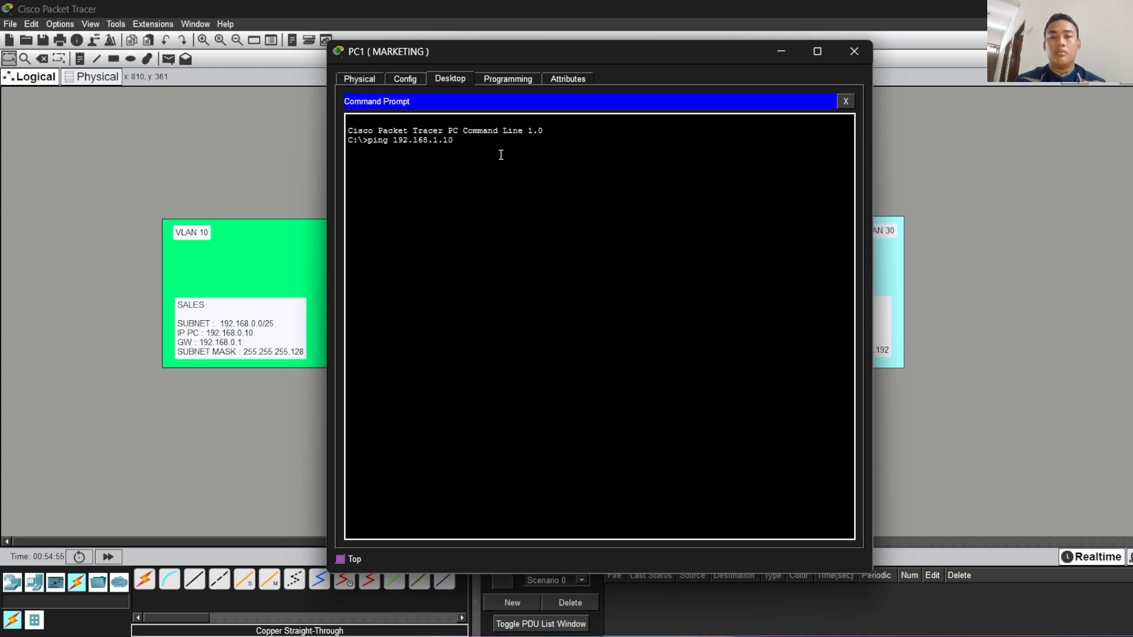
pyautogui.press('Return')
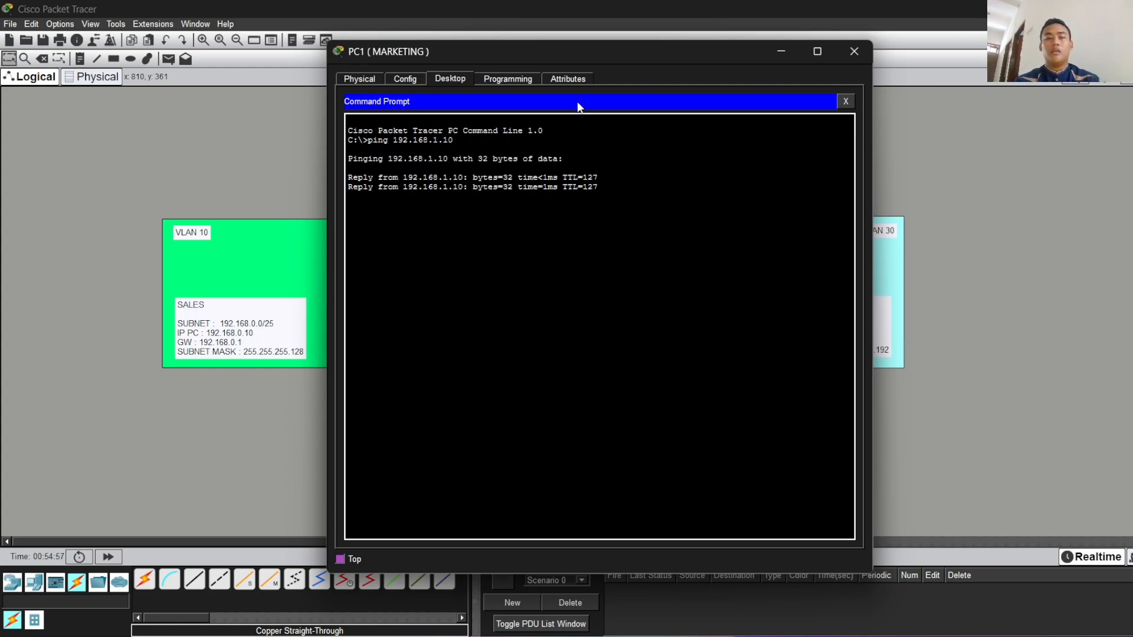
pyautogui.moveTo(621, 58); pyautogui.dragTo(774, 65)
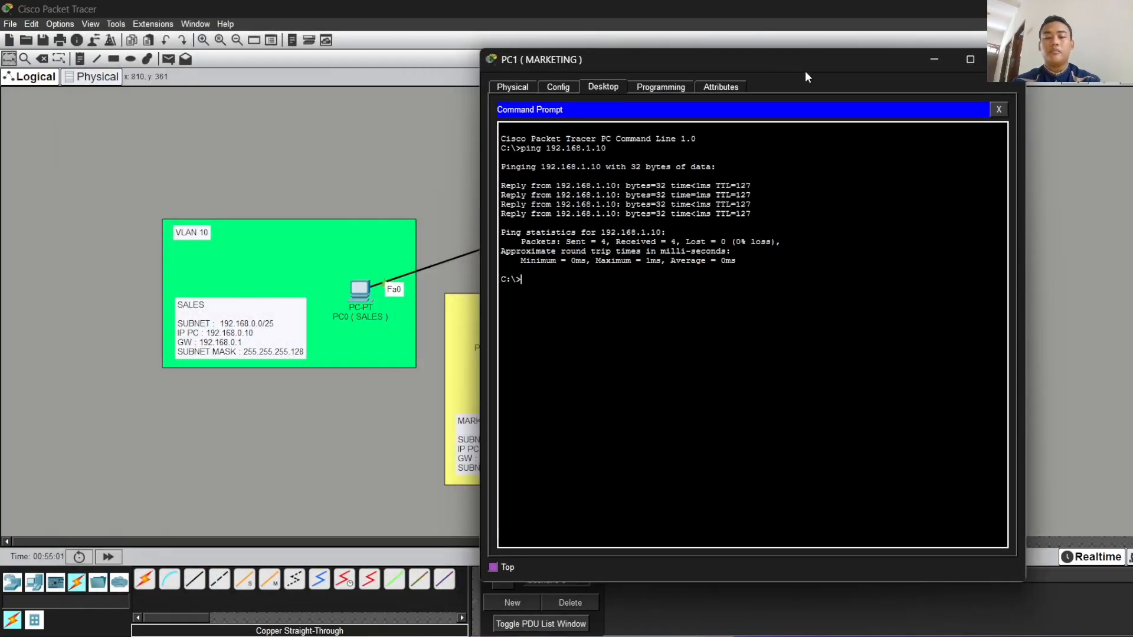
pyautogui.click(932, 59)
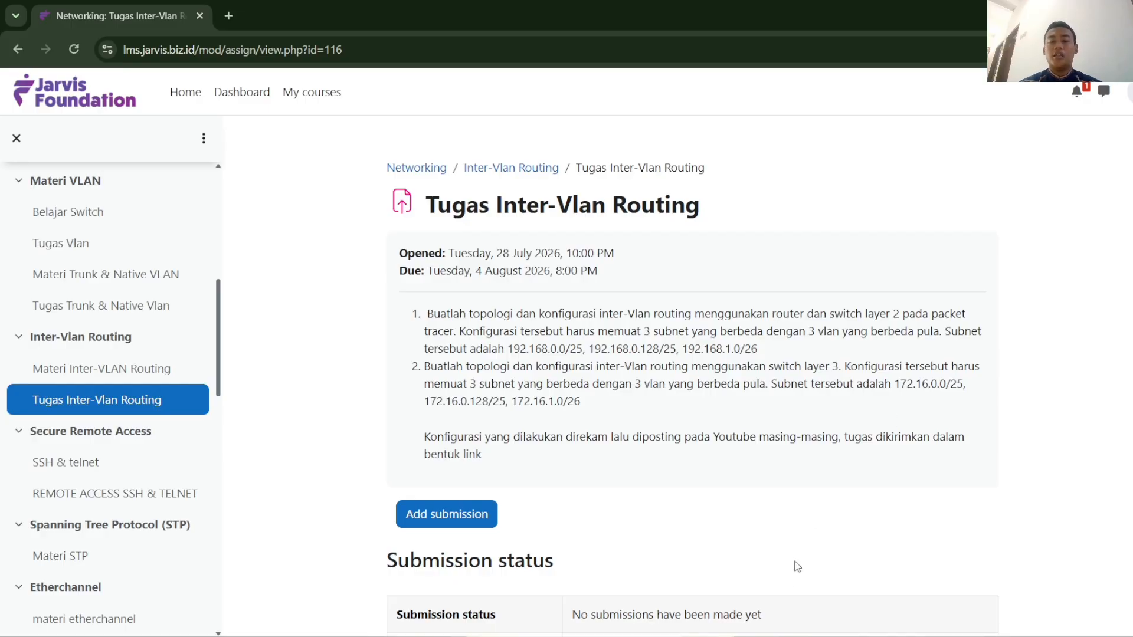
# - Switch to the Packet Tracer topology with the layer 3 switch and open the command line of Multilayer Switch0
pyautogui.click(773, 636)
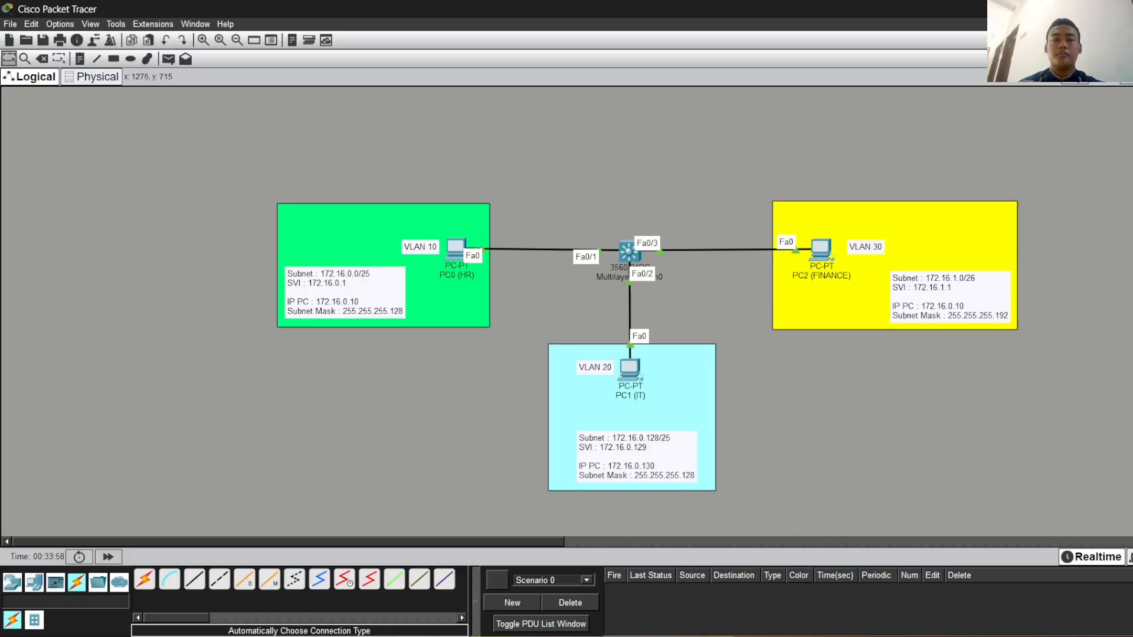
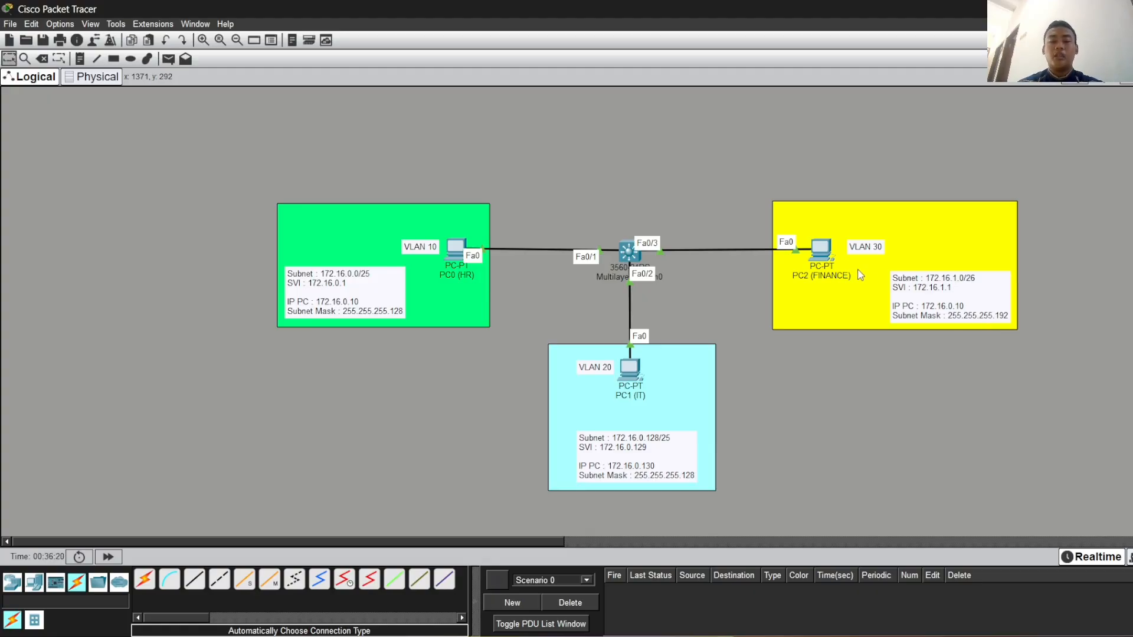
pyautogui.click(628, 248)
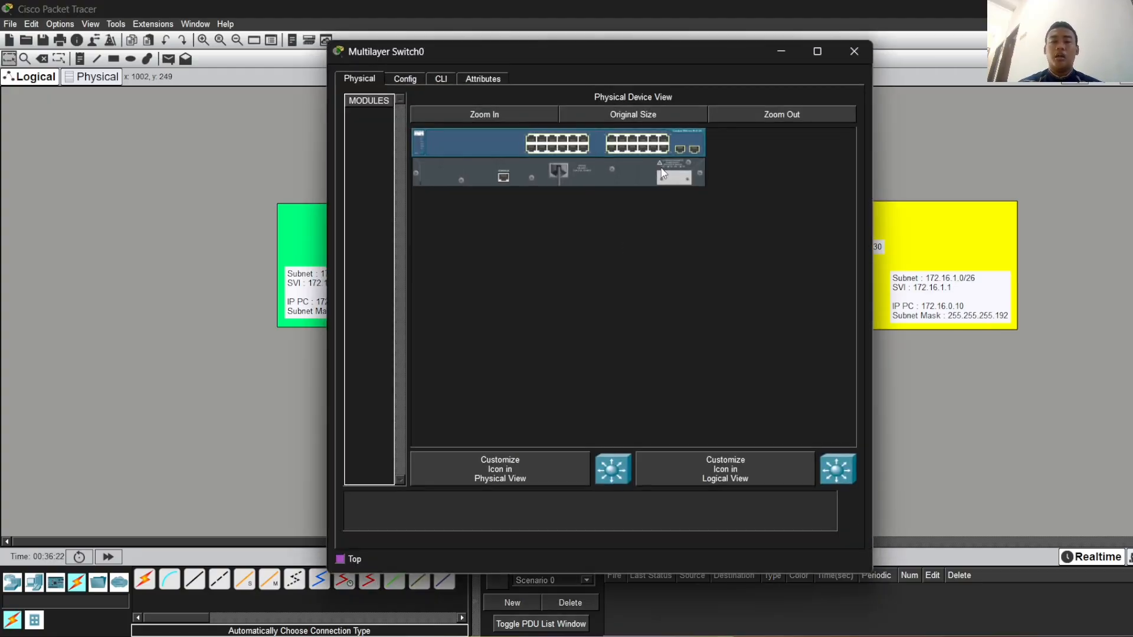
pyautogui.click(441, 78)
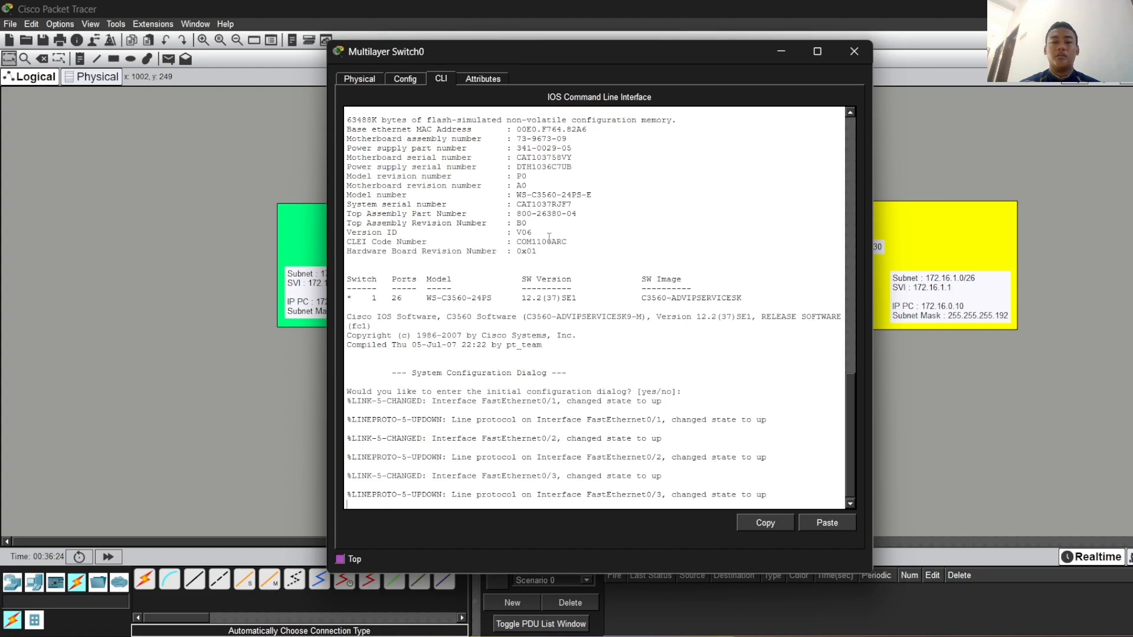
# - Decline the initial configuration dialog on Multilayer Switch0 and enter global configuration mode with enable and conf t
pyautogui.press('Return')
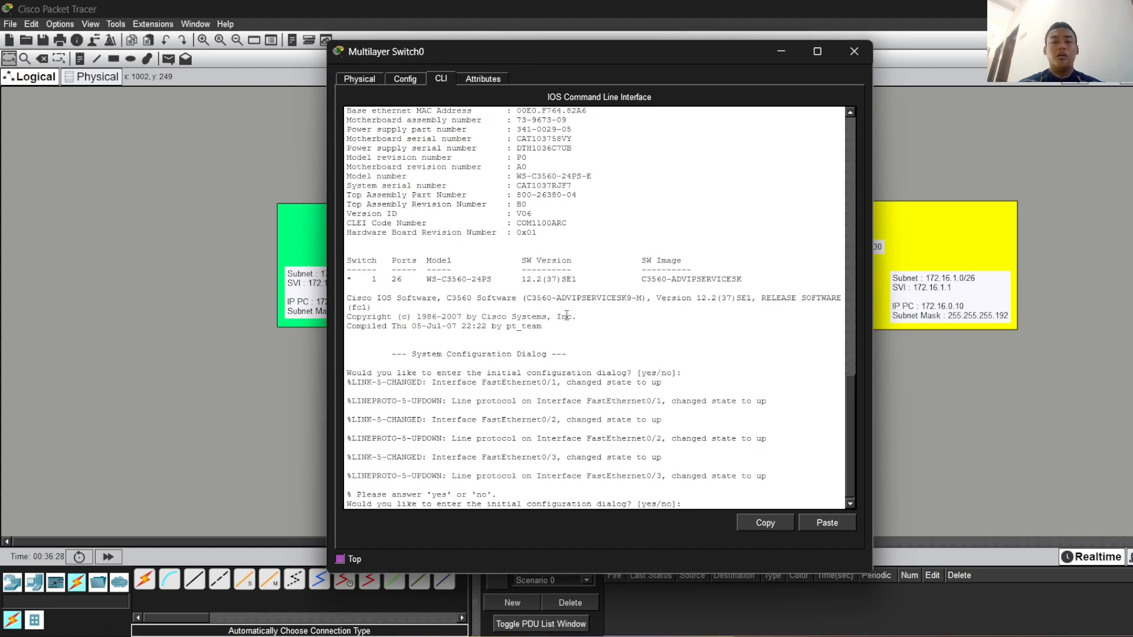
pyautogui.write('no')
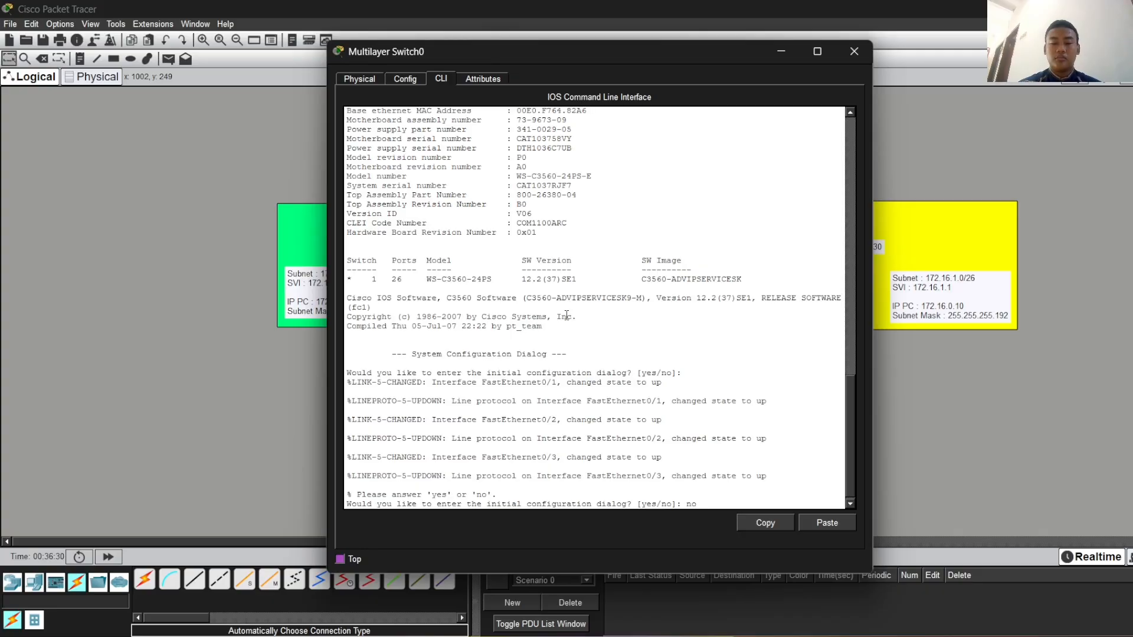
pyautogui.press('Return')
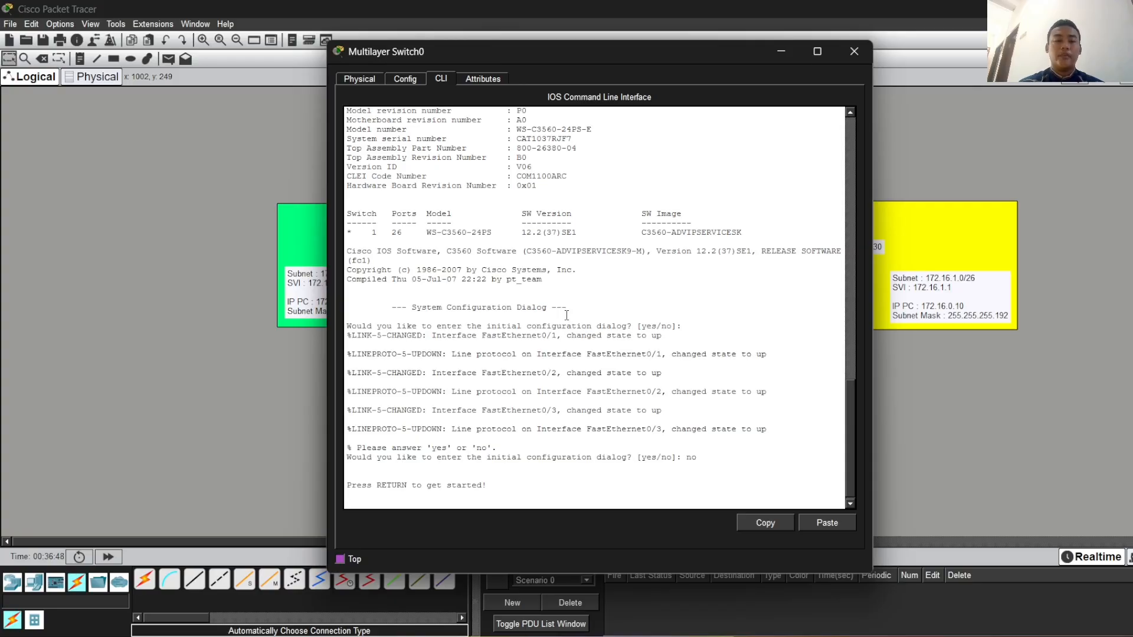
pyautogui.press('Return')
pyautogui.write('enable')
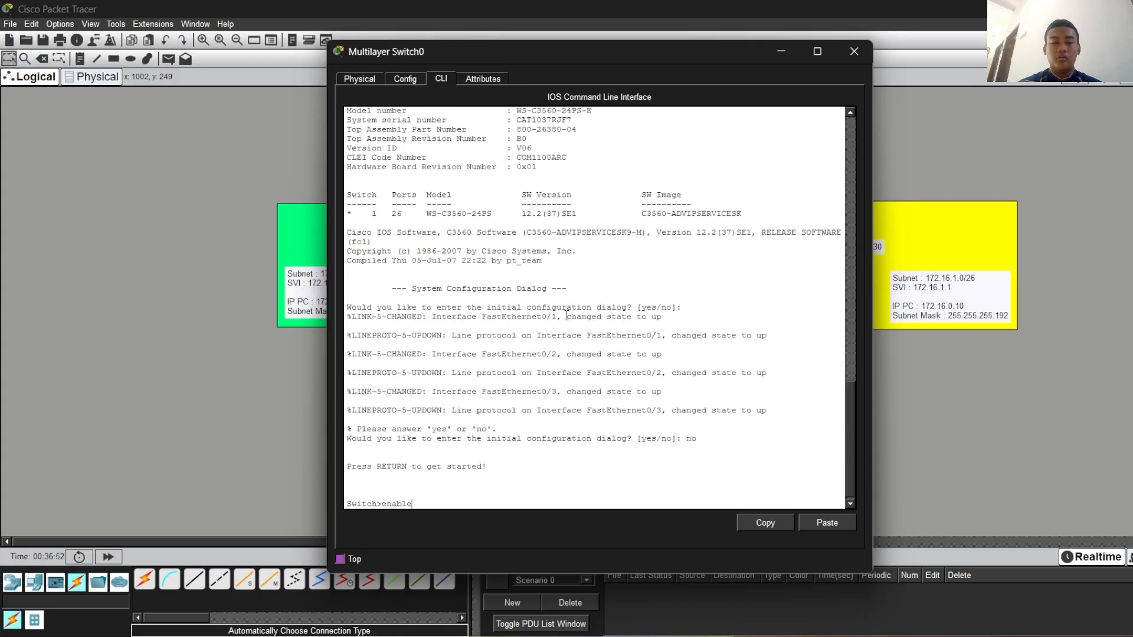
pyautogui.press('Return')
pyautogui.write('conf ')
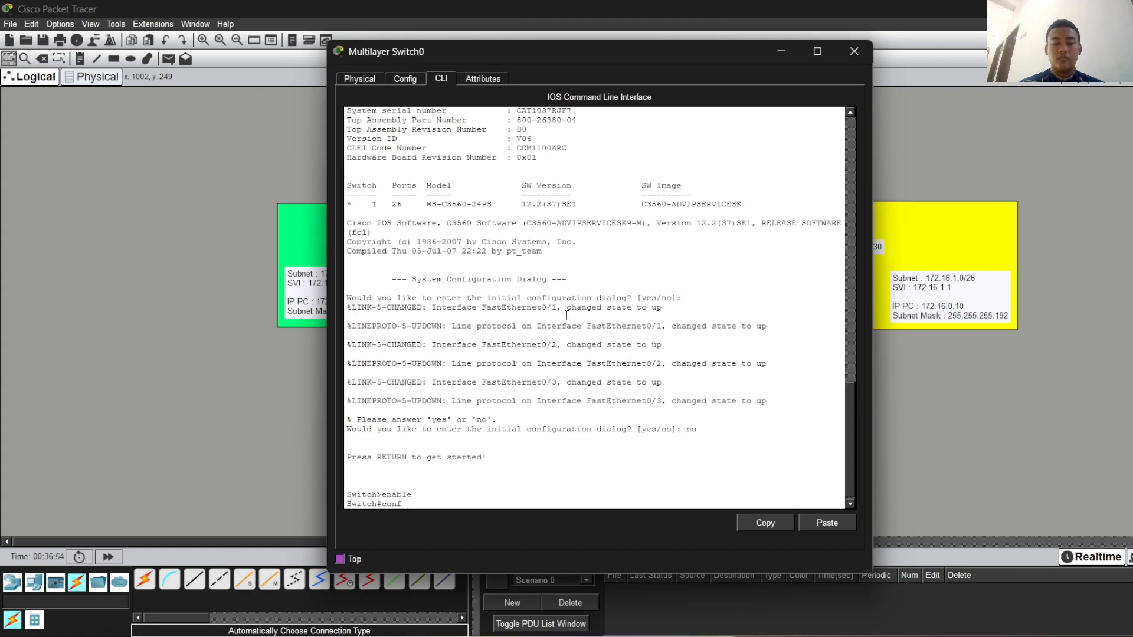
pyautogui.write('t')
pyautogui.press('Return')
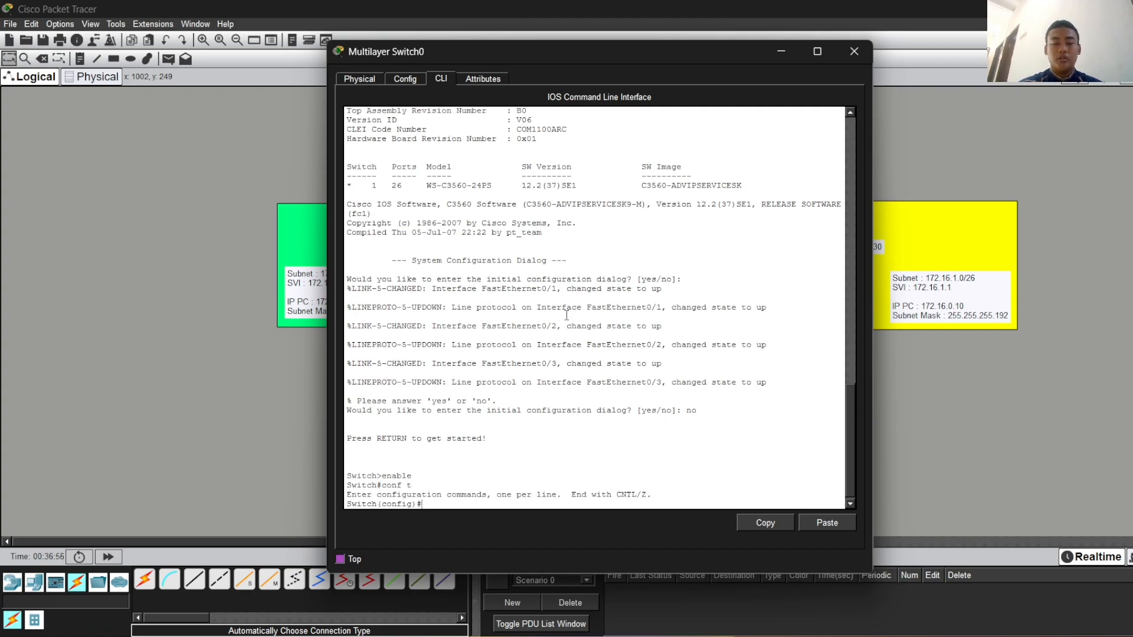
# - Create VLAN 10 on the switch, name it HR, and exit VLAN configuration
pyautogui.write('vlan 10')
pyautogui.press('Return')
pyautogui.write('name')
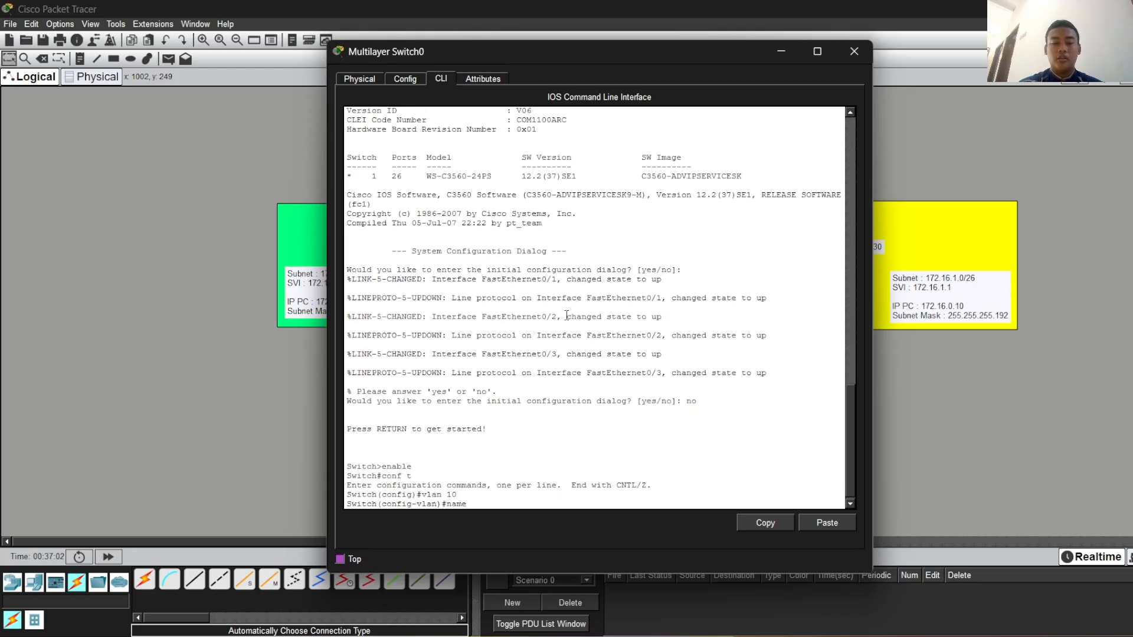
pyautogui.write(' HR')
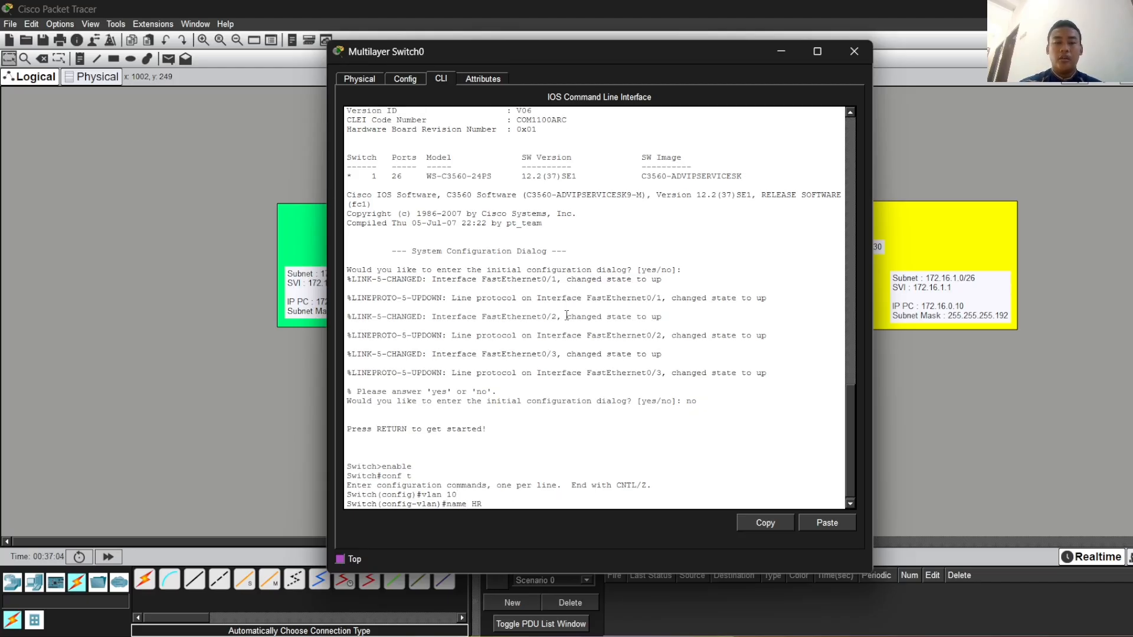
pyautogui.press('Return')
pyautogui.write('ex')
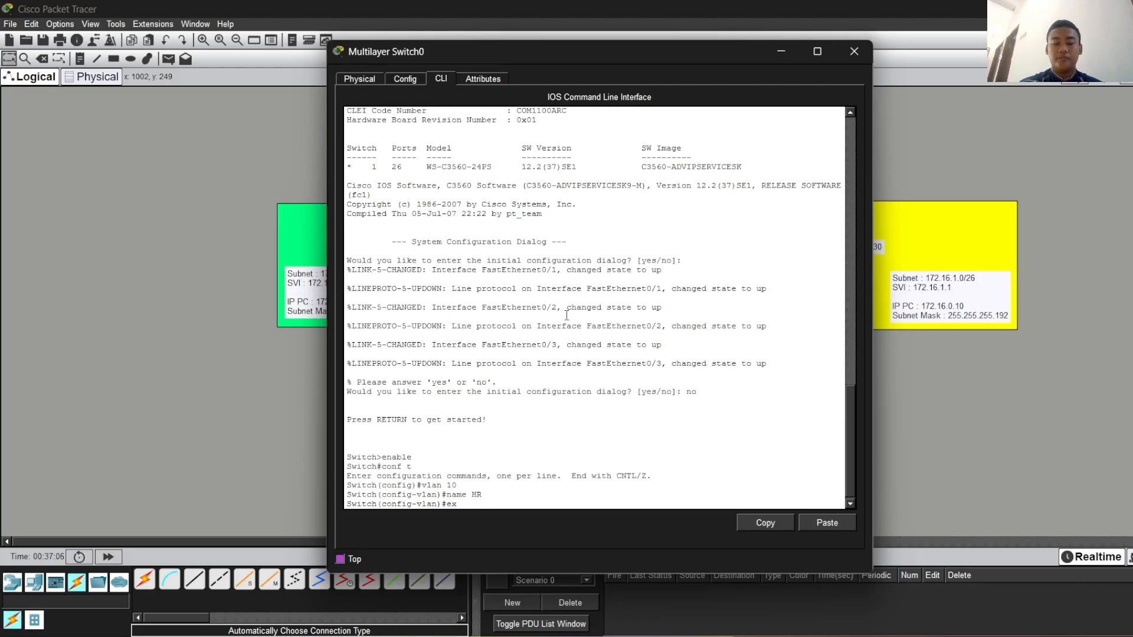
pyautogui.write('it')
pyautogui.press('Return')
# - Create VLAN 20 on the switch and name it IT
pyautogui.press('Up')
pyautogui.press('Up')
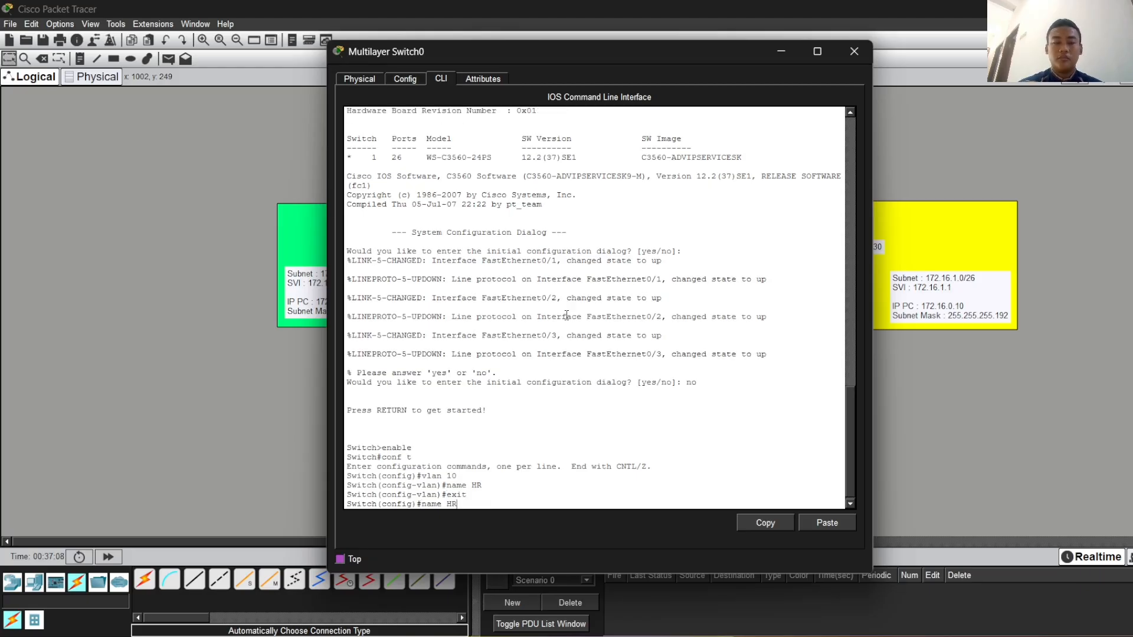
pyautogui.press('Up')
pyautogui.press('BackSpace')
pyautogui.press('BackSpace')
pyautogui.write('2')
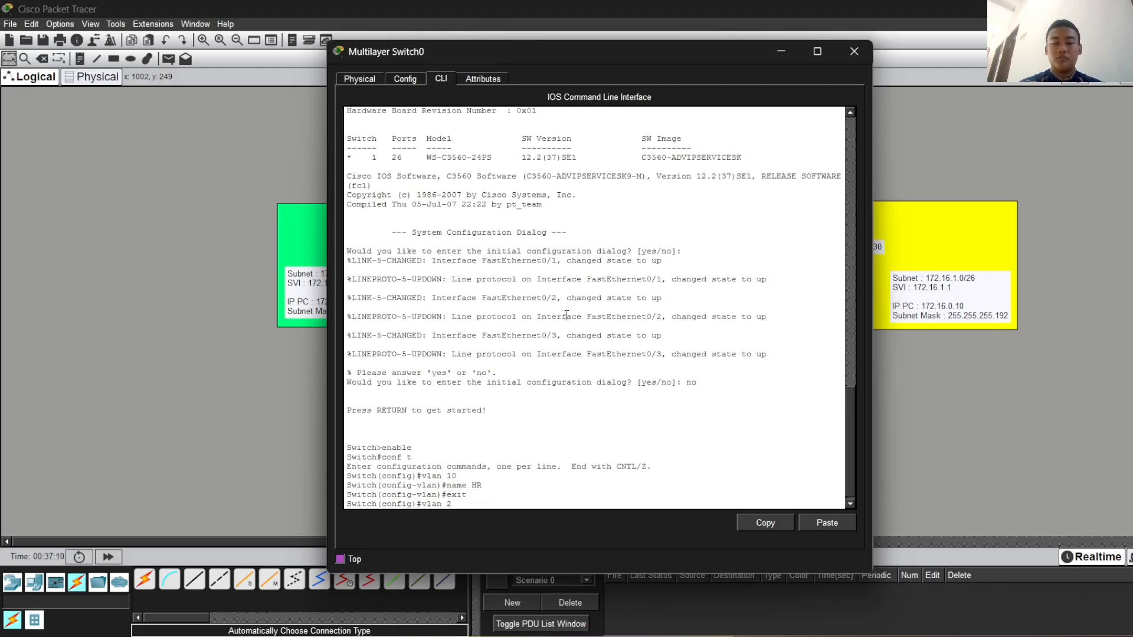
pyautogui.write('0')
pyautogui.press('Return')
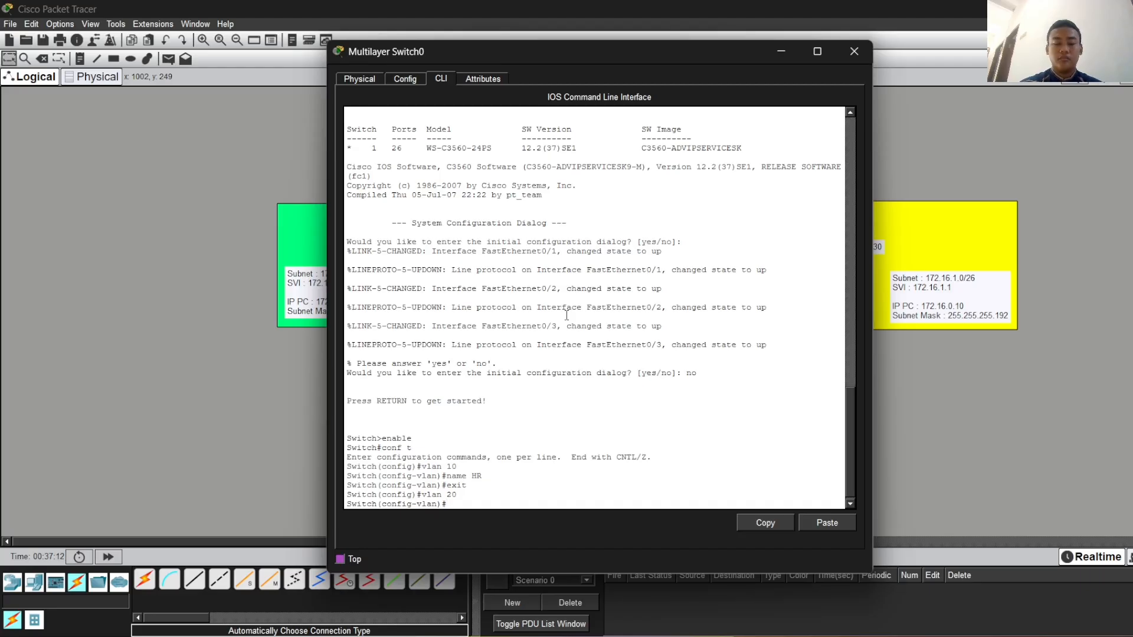
pyautogui.write('name IT')
pyautogui.press('Return')
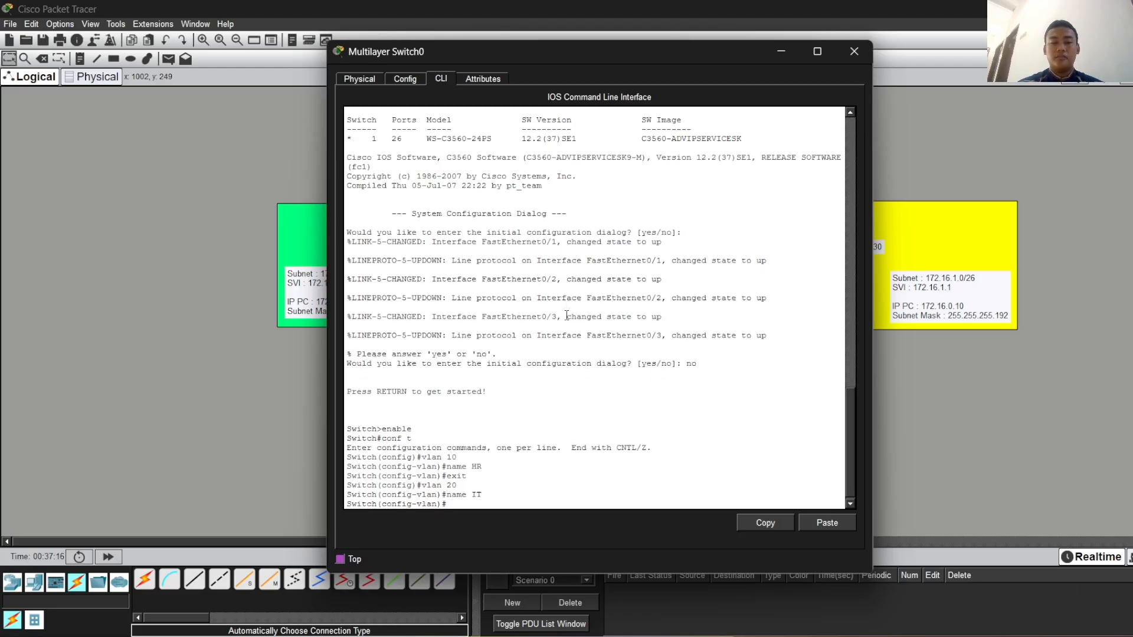
# - Create VLAN 30 on the switch, name it FINANCE, and return to global configuration mode
pyautogui.write('vlan 20')
pyautogui.press('BackSpace')
pyautogui.press('BackSpace')
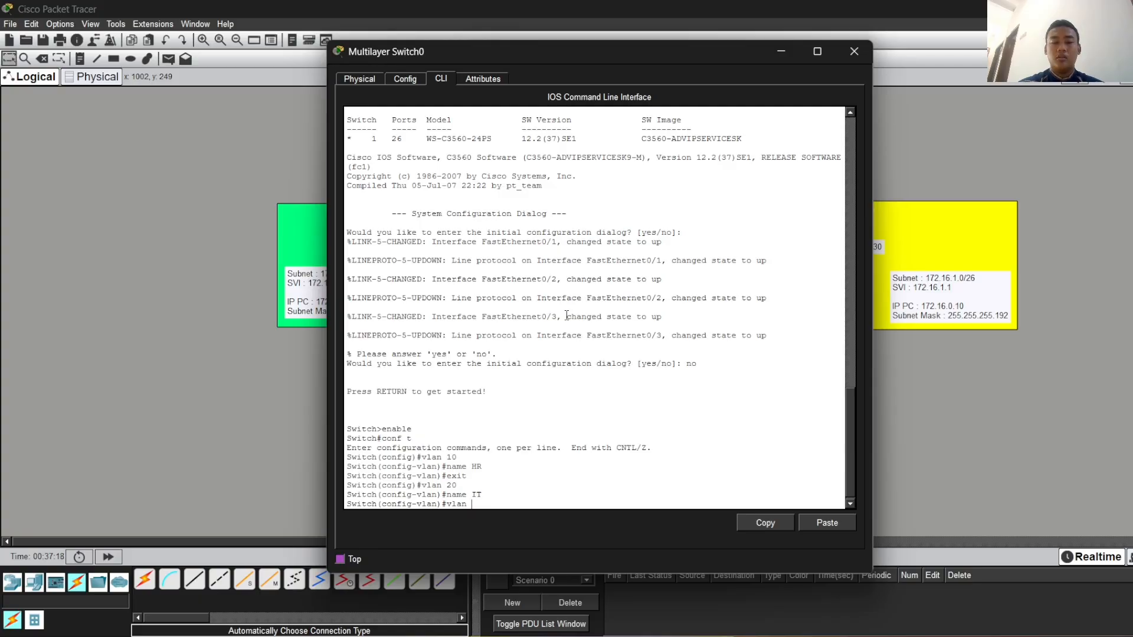
pyautogui.write('30')
pyautogui.press('Return')
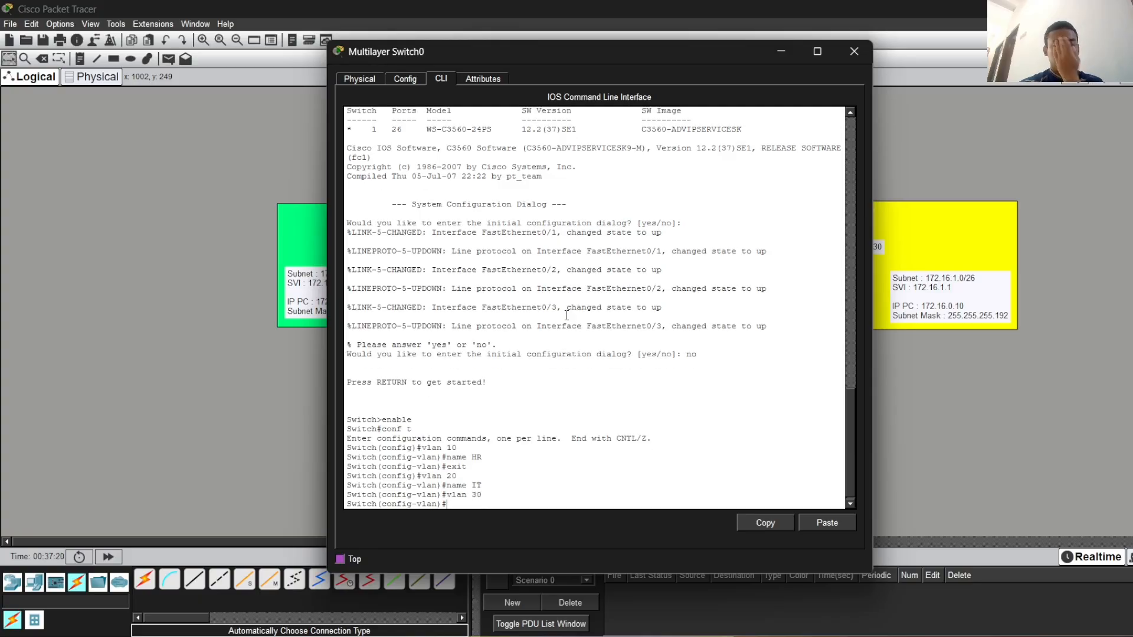
pyautogui.press('Up')
pyautogui.press('Up')
pyautogui.press('Up')
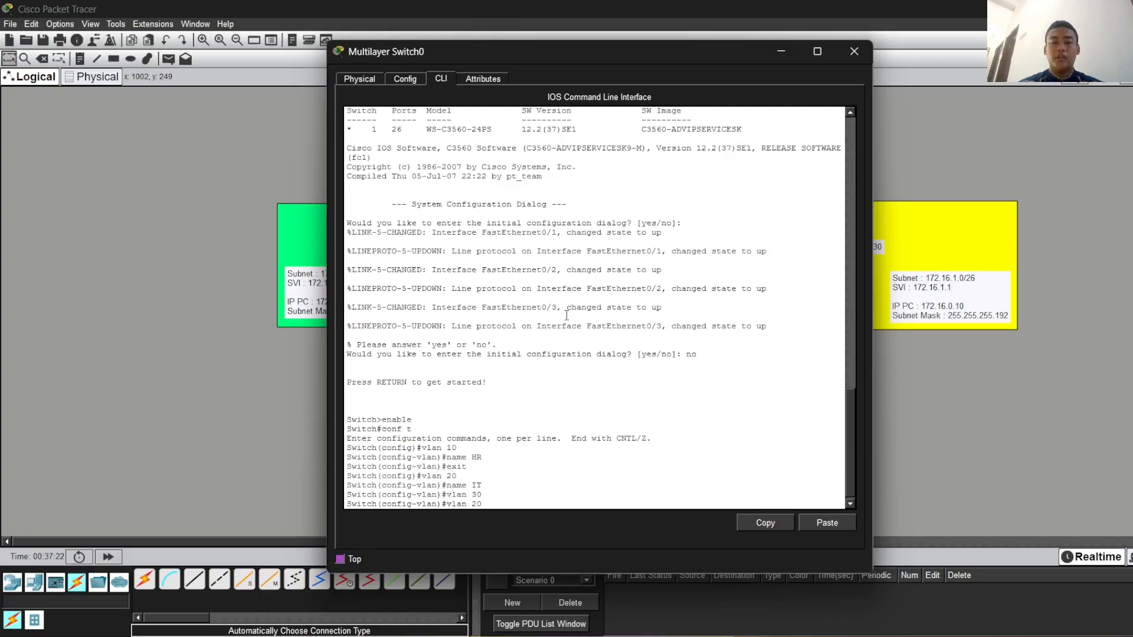
pyautogui.press('Down')
pyautogui.press('BackSpace')
pyautogui.press('BackSpace')
pyautogui.write('F')
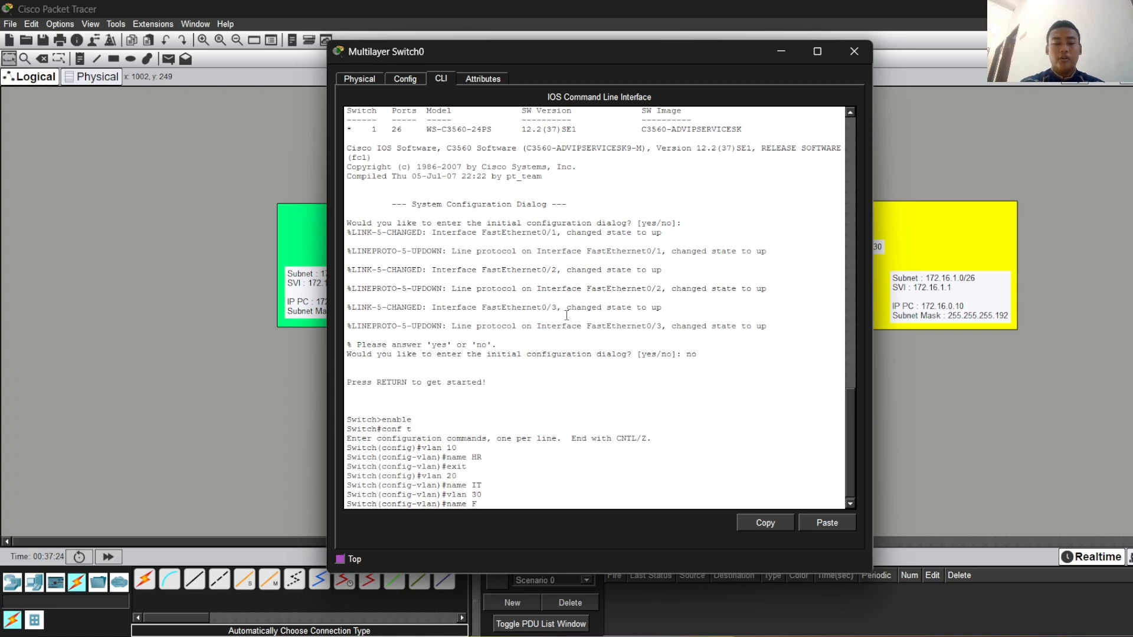
pyautogui.write('INANCE')
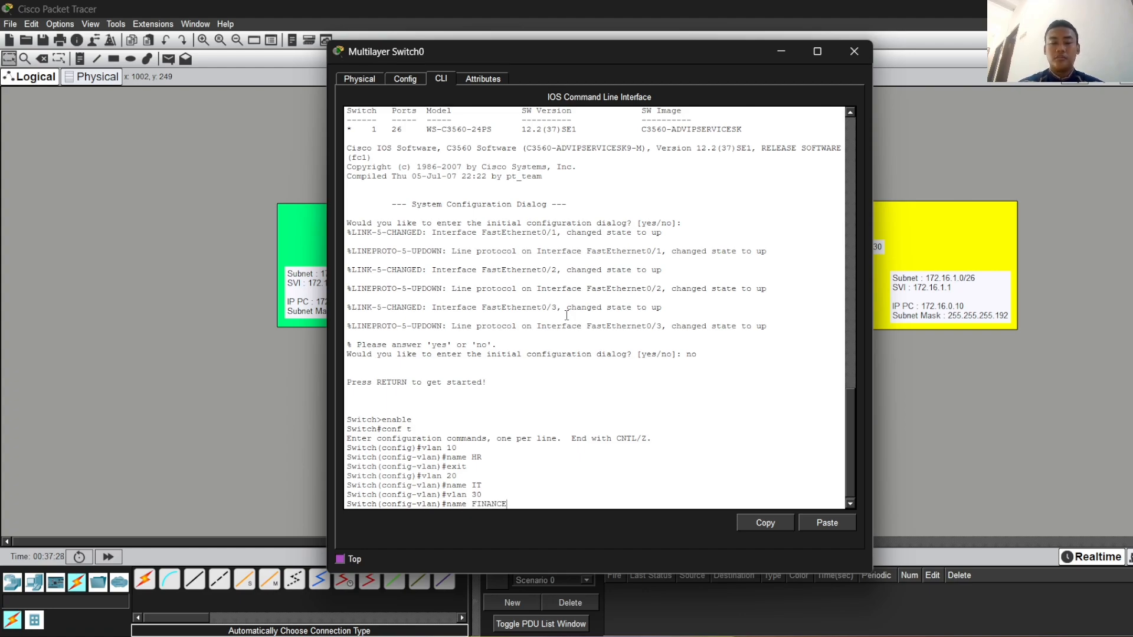
pyautogui.press('Return')
pyautogui.write('exit')
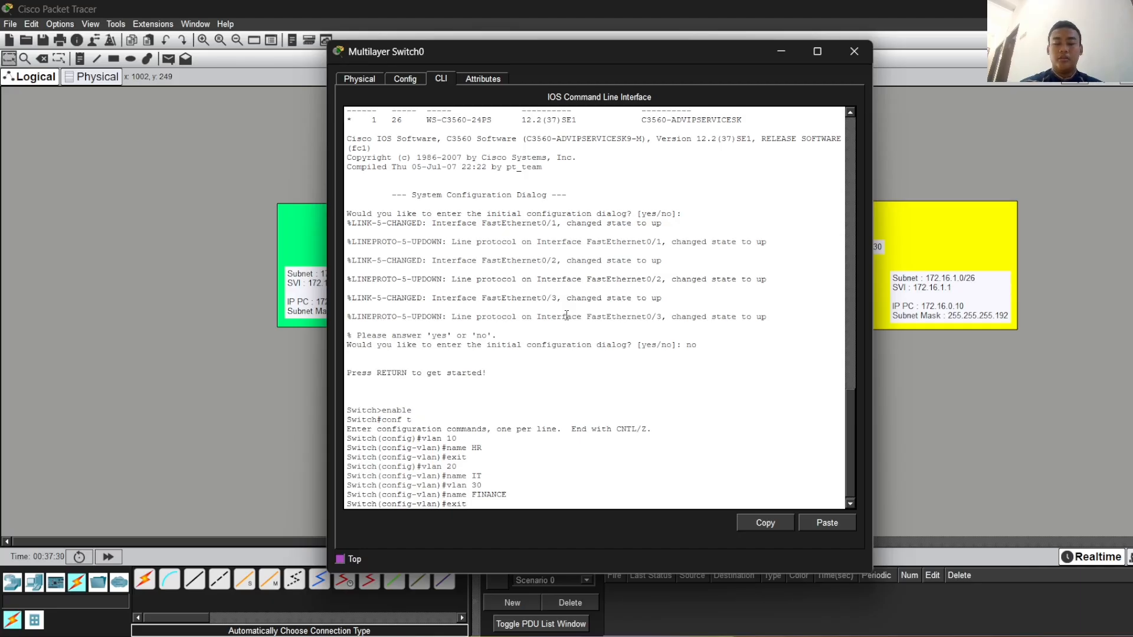
pyautogui.press('Return')
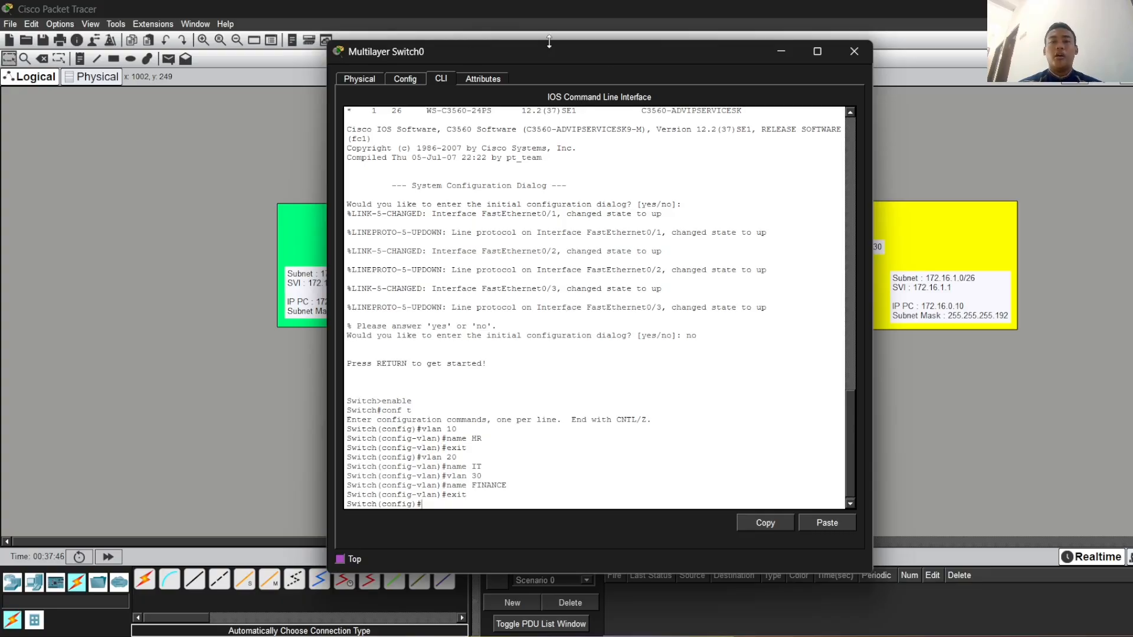
# - Check the topology's port and VLAN labels, and enter interface configuration for fa0/1 on Multilayer Switch0
pyautogui.click(781, 51)
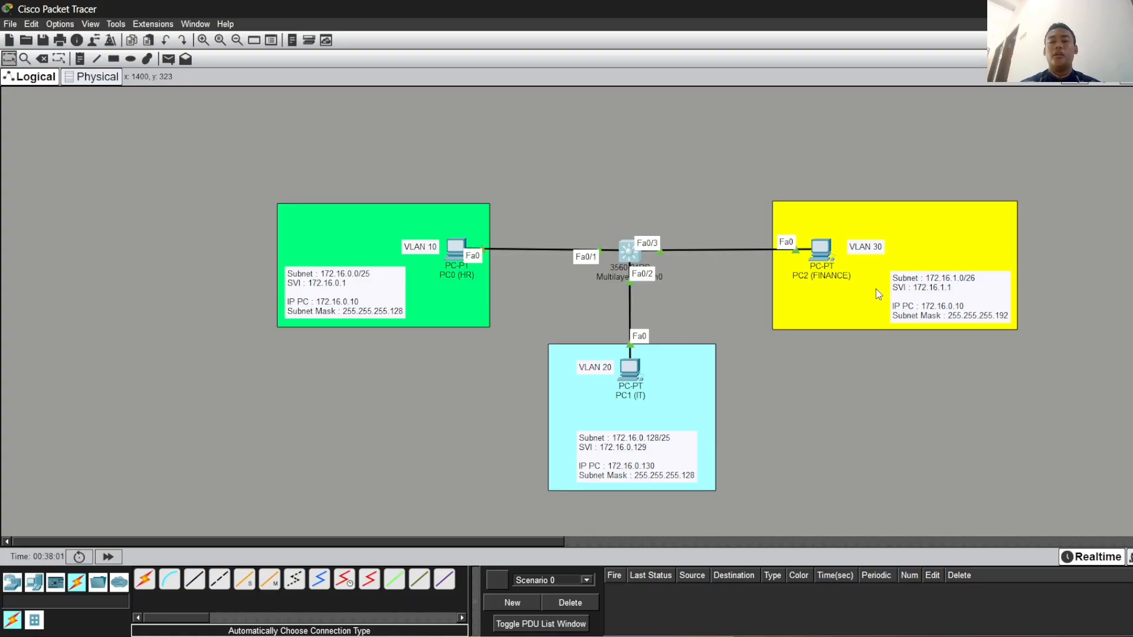
pyautogui.click(629, 254)
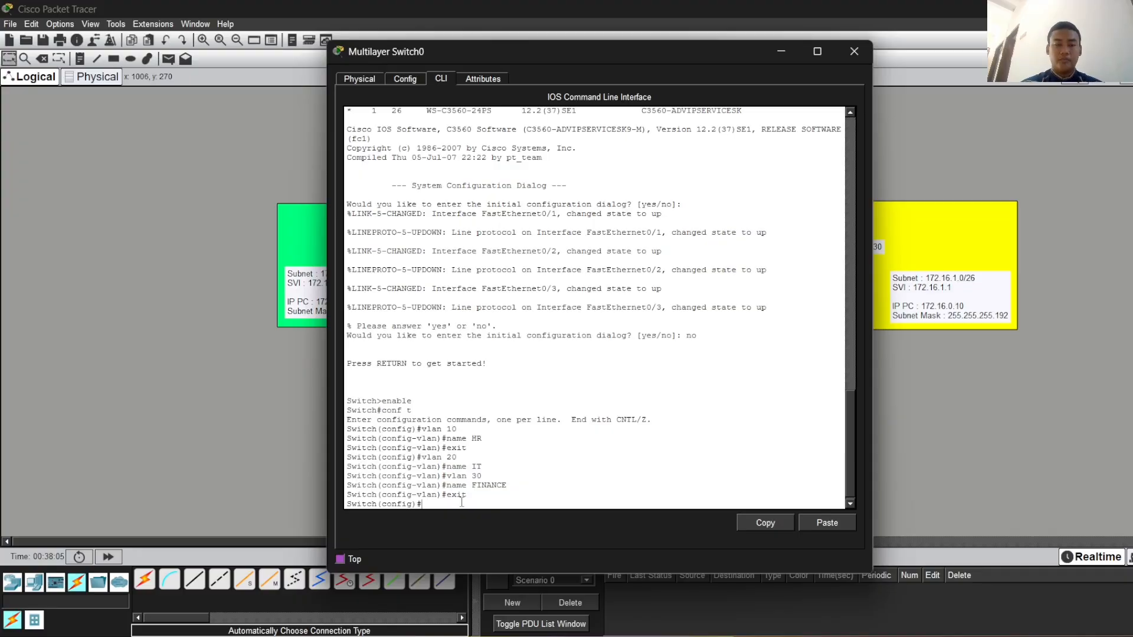
pyautogui.write('inter')
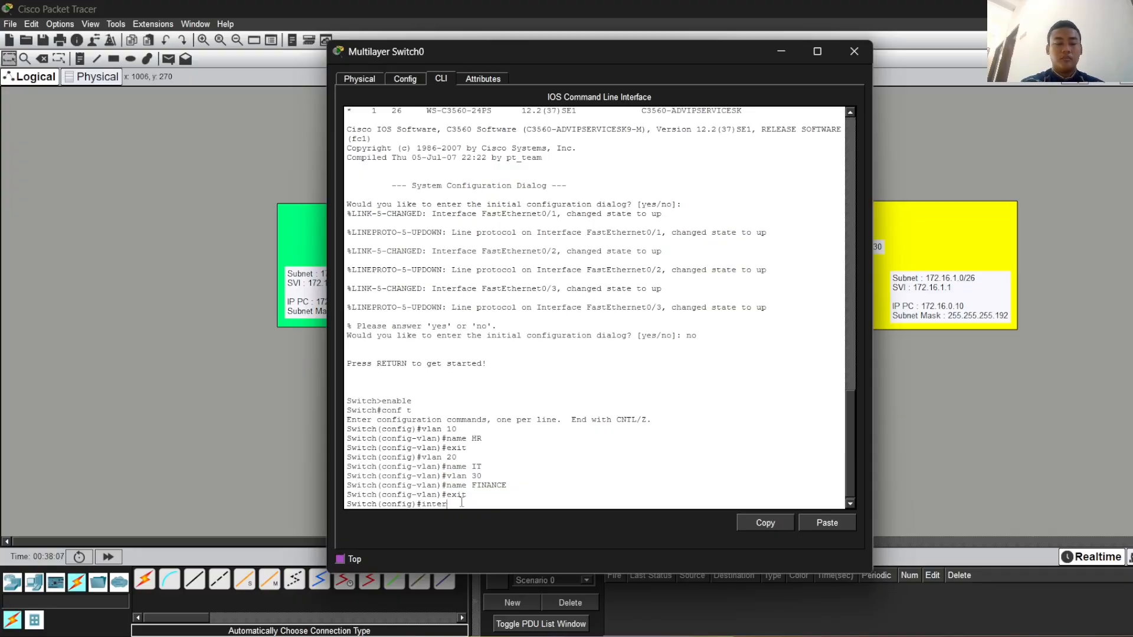
pyautogui.write('face f')
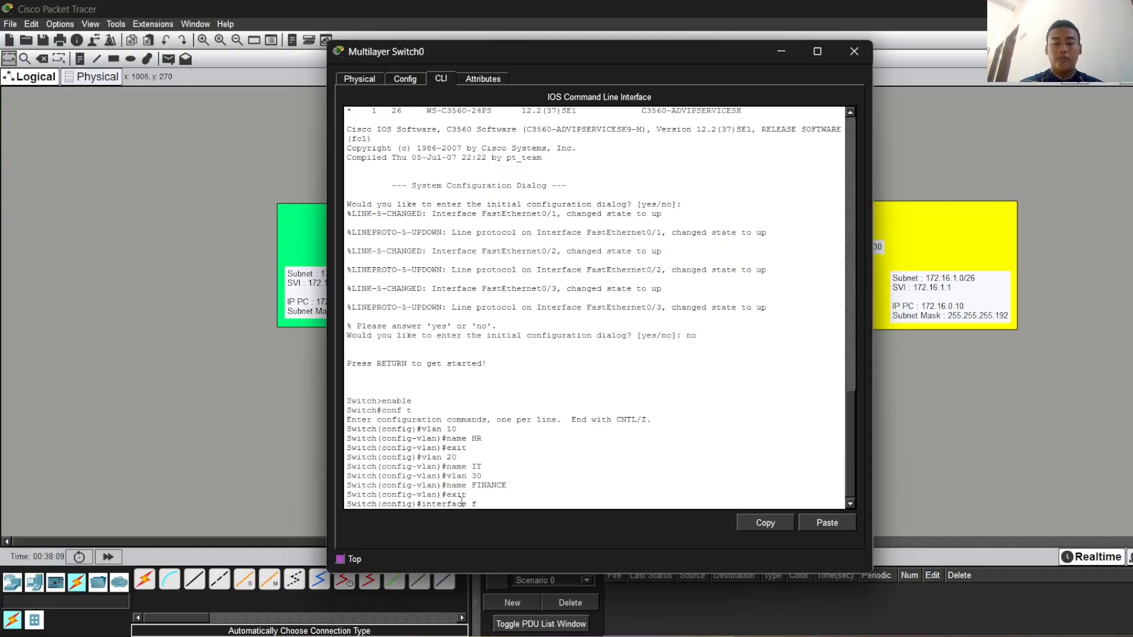
pyautogui.write('a0/1')
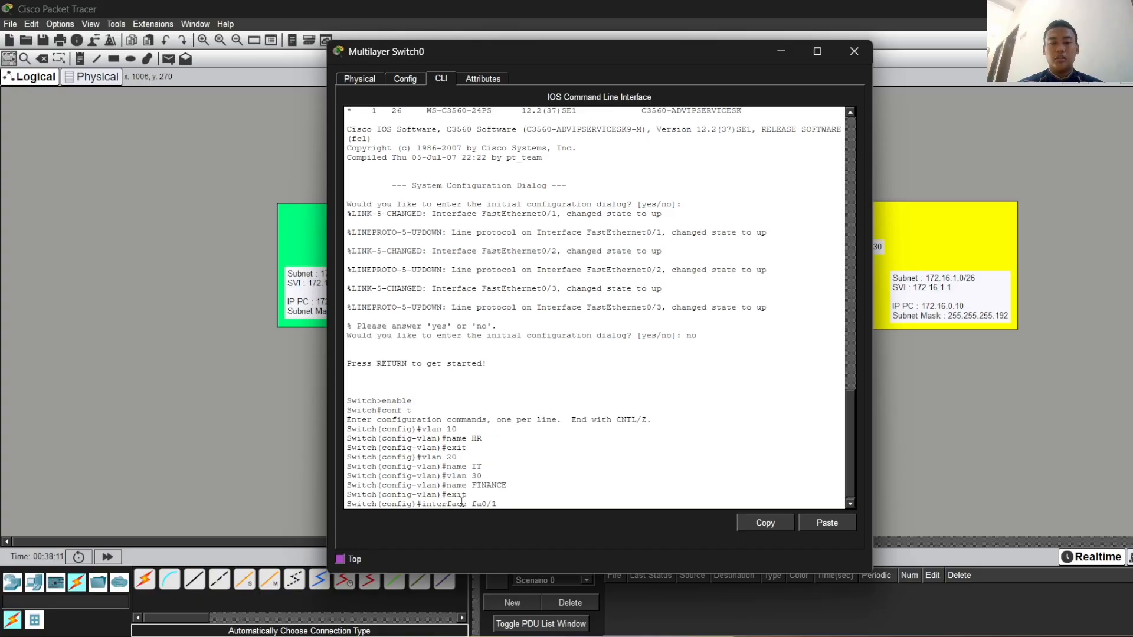
pyautogui.press('Return')
pyautogui.write('s')
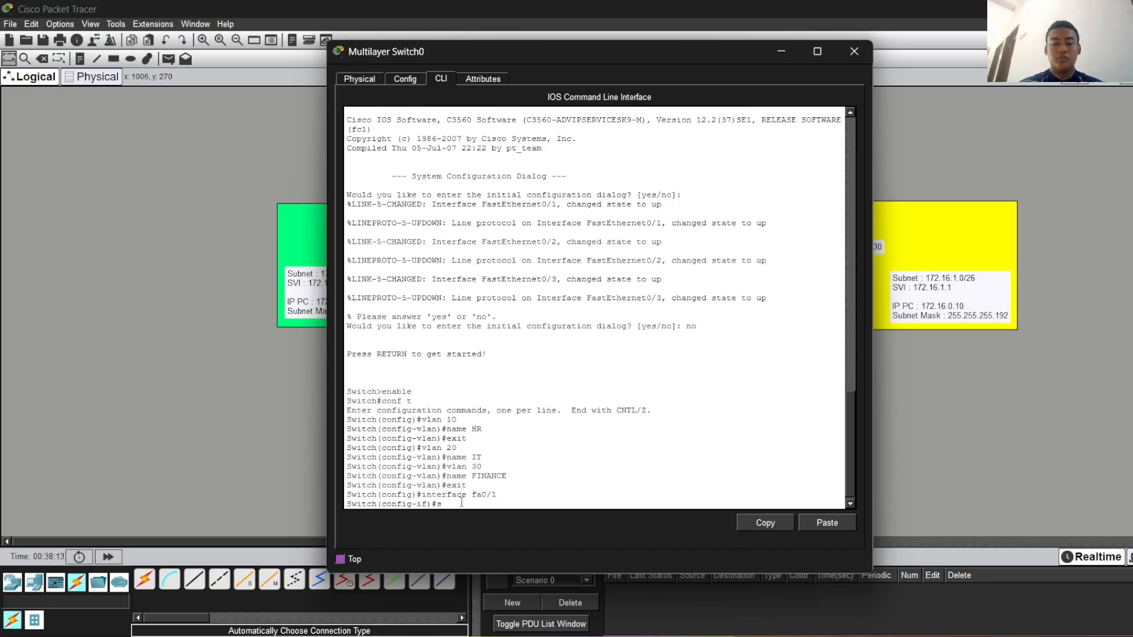
pyautogui.write('iwtchp')
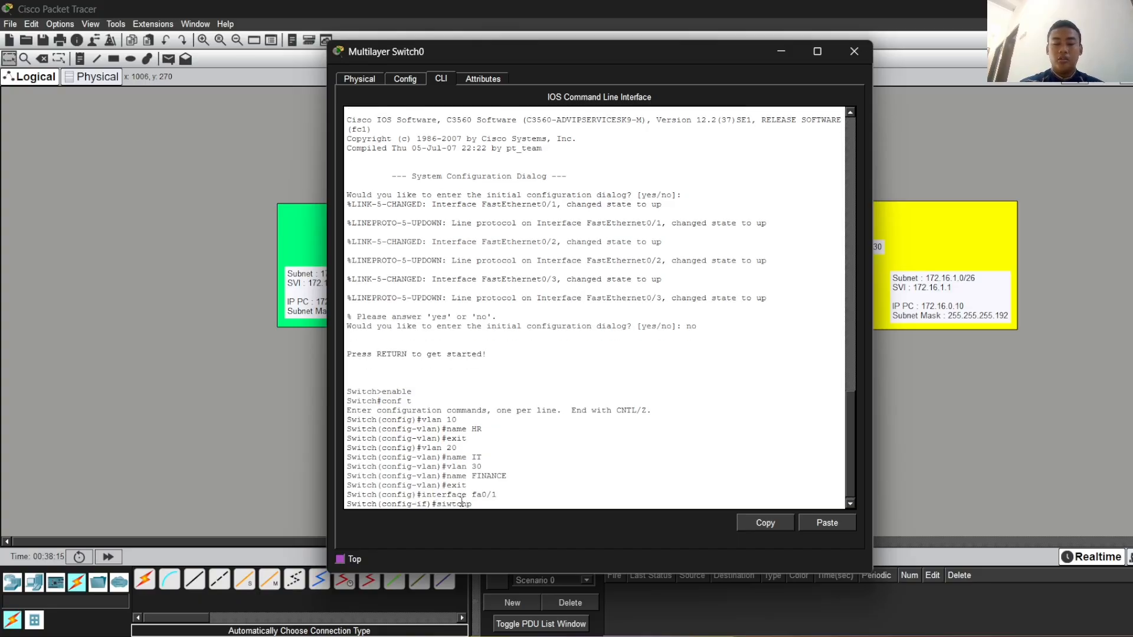
pyautogui.write('ort ac')
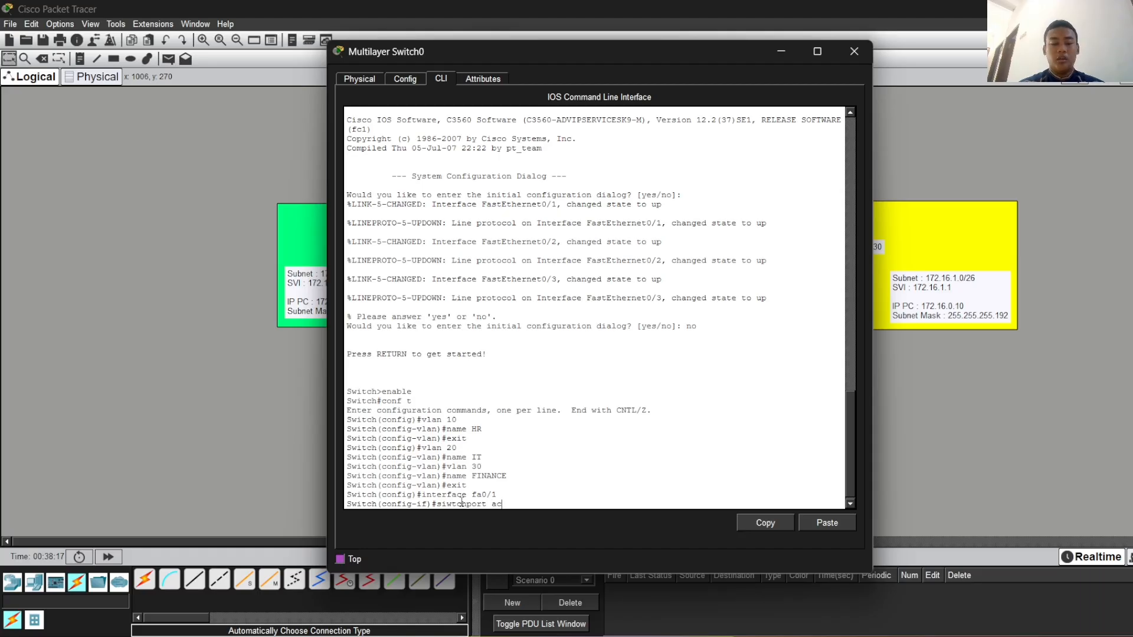
pyautogui.write('cess')
pyautogui.press('BackSpace')
pyautogui.press('BackSpace')
pyautogui.press('BackSpace')
pyautogui.press('BackSpace')
pyautogui.press('BackSpace')
pyautogui.press('BackSpace')
pyautogui.press('BackSpace')
pyautogui.press('BackSpace')
pyautogui.press('BackSpace')
pyautogui.press('BackSpace')
pyautogui.press('BackSpace')
pyautogui.press('BackSpace')
pyautogui.press('BackSpace')
pyautogui.press('BackSpace')
pyautogui.press('BackSpace')
pyautogui.press('BackSpace')
pyautogui.press('BackSpace')
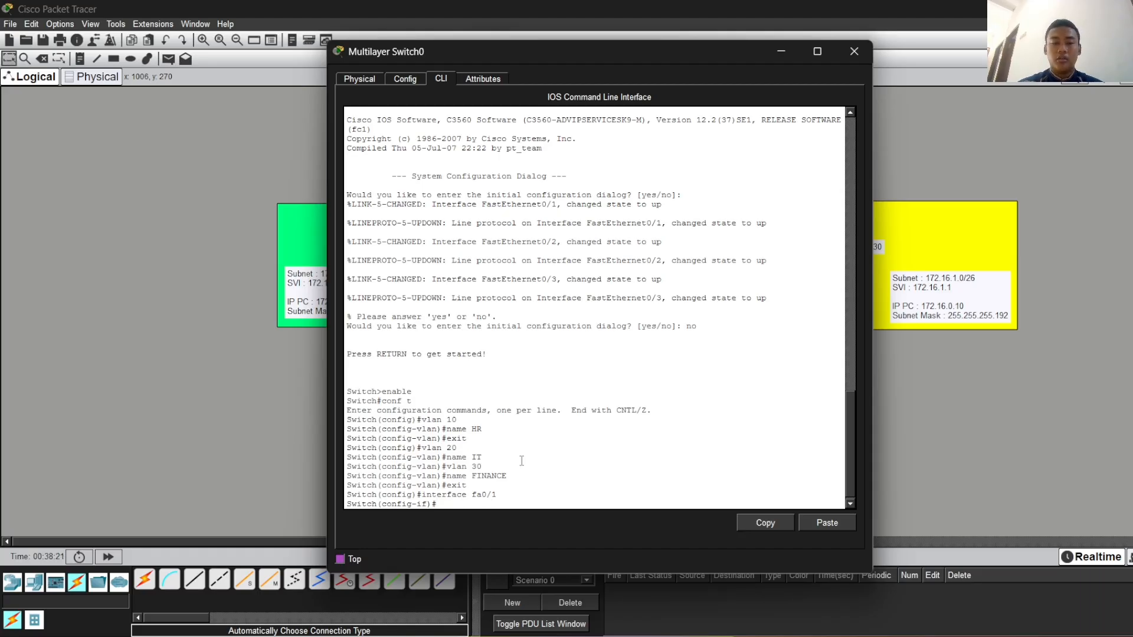
pyautogui.press('Up')
pyautogui.press('BackSpace')
pyautogui.press('BackSpace')
pyautogui.press('BackSpace')
pyautogui.press('BackSpace')
pyautogui.press('BackSpace')
pyautogui.press('BackSpace')
pyautogui.press('BackSpace')
pyautogui.press('BackSpace')
pyautogui.press('BackSpace')
pyautogui.press('BackSpace')
pyautogui.press('BackSpace')
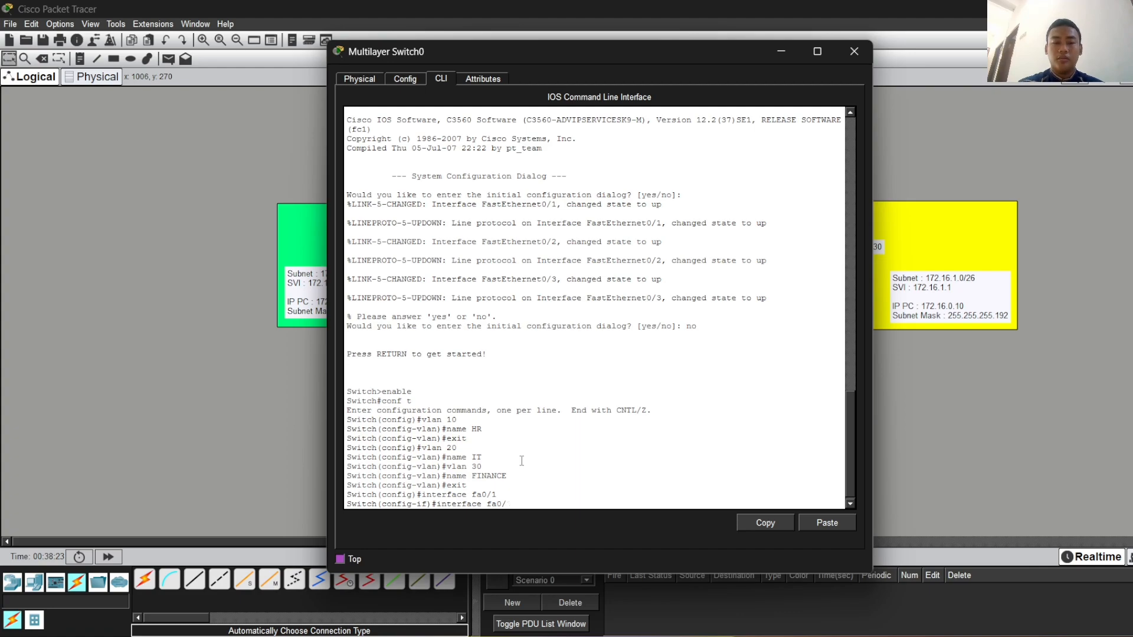
pyautogui.press('BackSpace')
pyautogui.press('BackSpace')
pyautogui.press('BackSpace')
pyautogui.press('BackSpace')
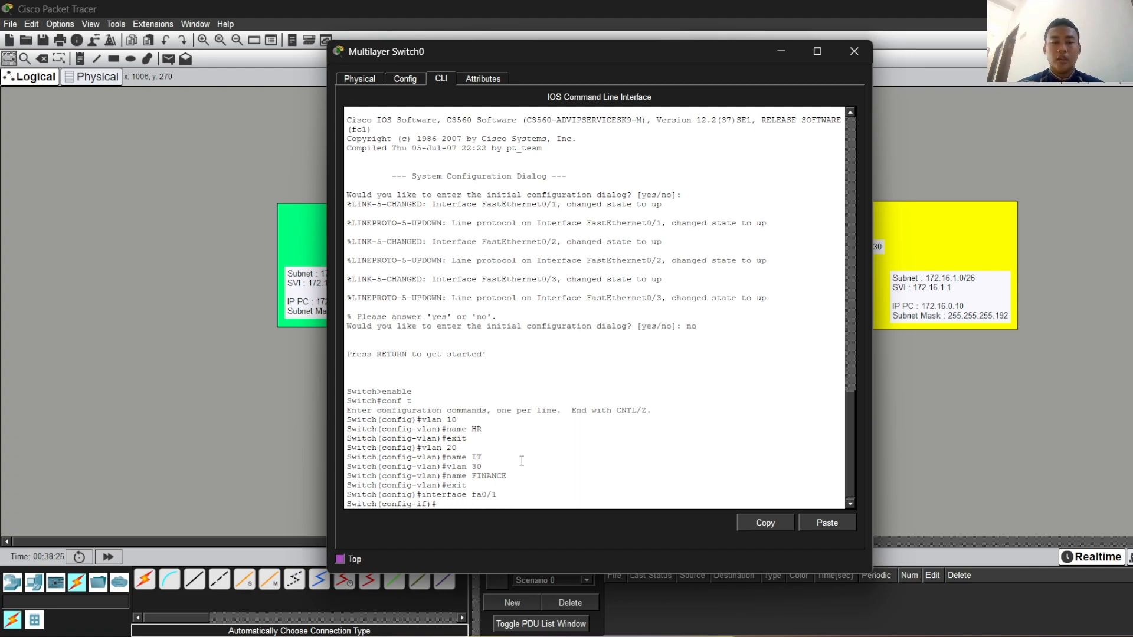
# - Set the fa0/1 switchport mode to access
pyautogui.write('switchpo')
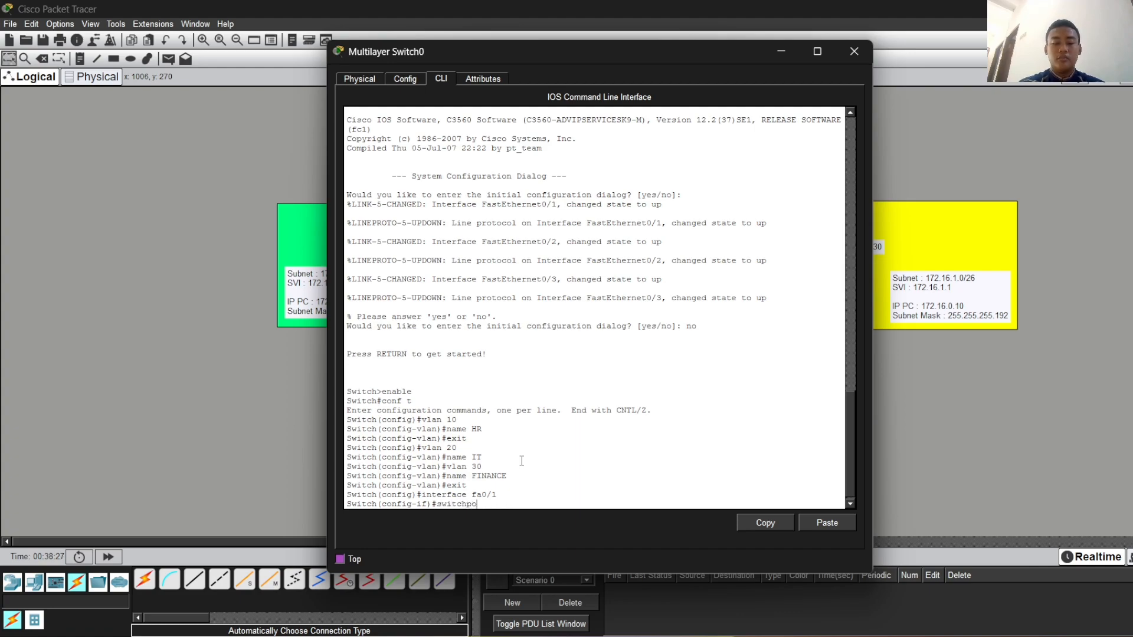
pyautogui.write('rt mode ace')
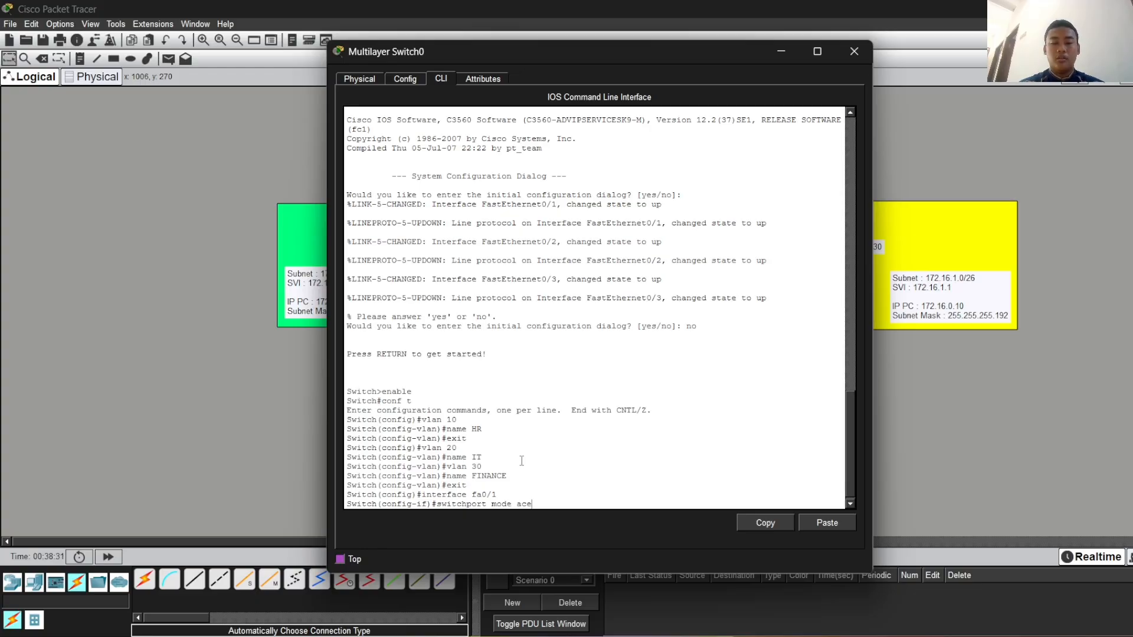
pyautogui.write('ss')
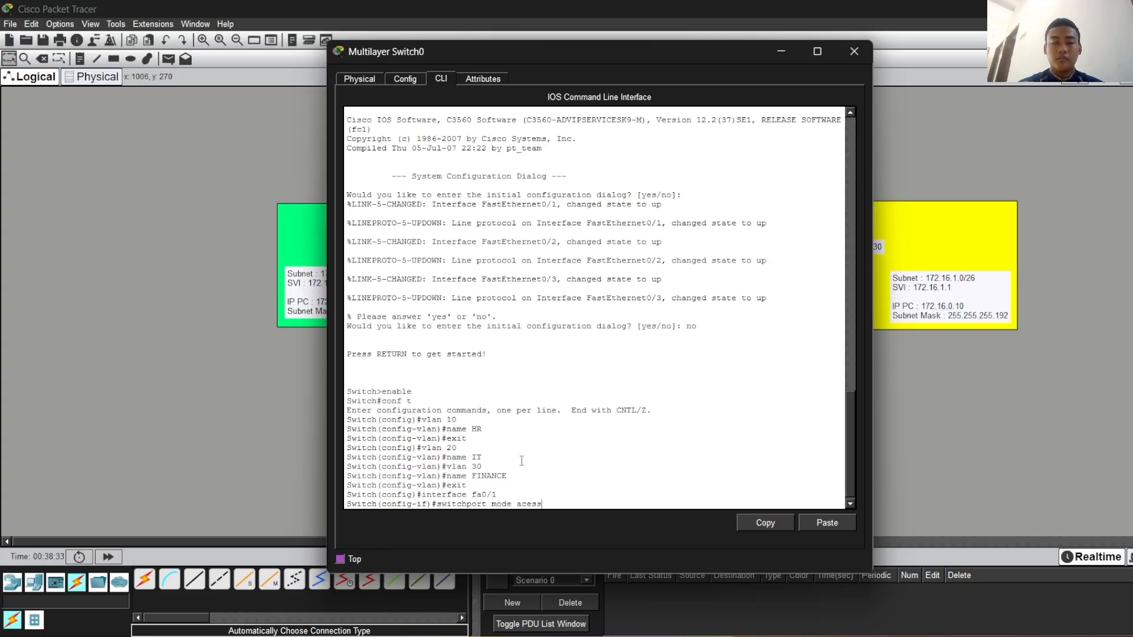
pyautogui.press('Return')
pyautogui.press('Up')
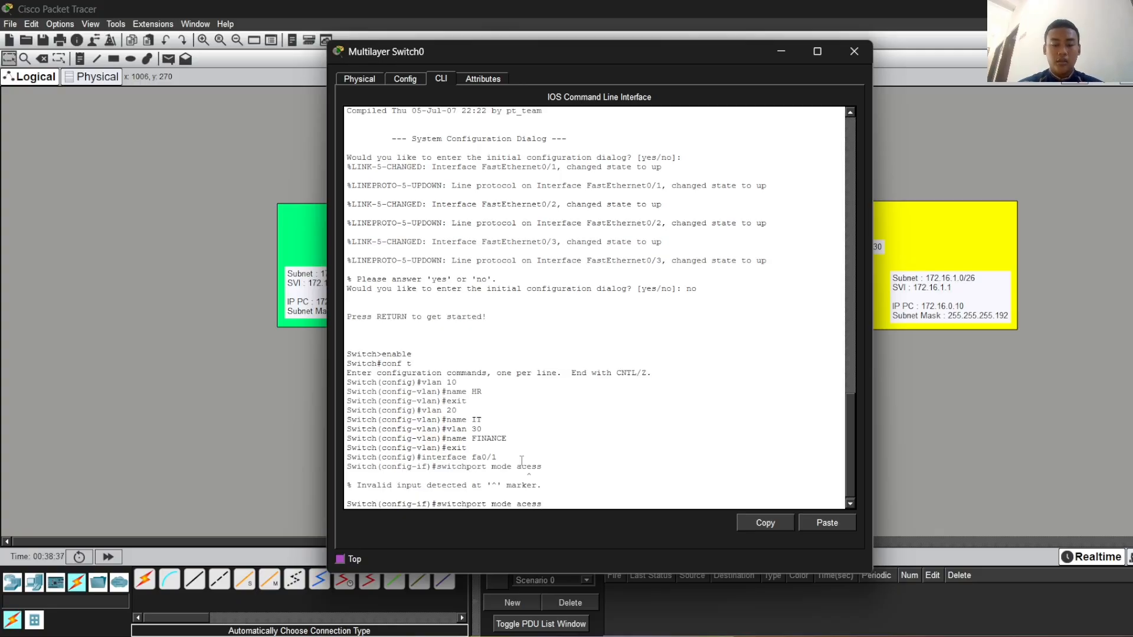
pyautogui.write('c')
pyautogui.press('Return')
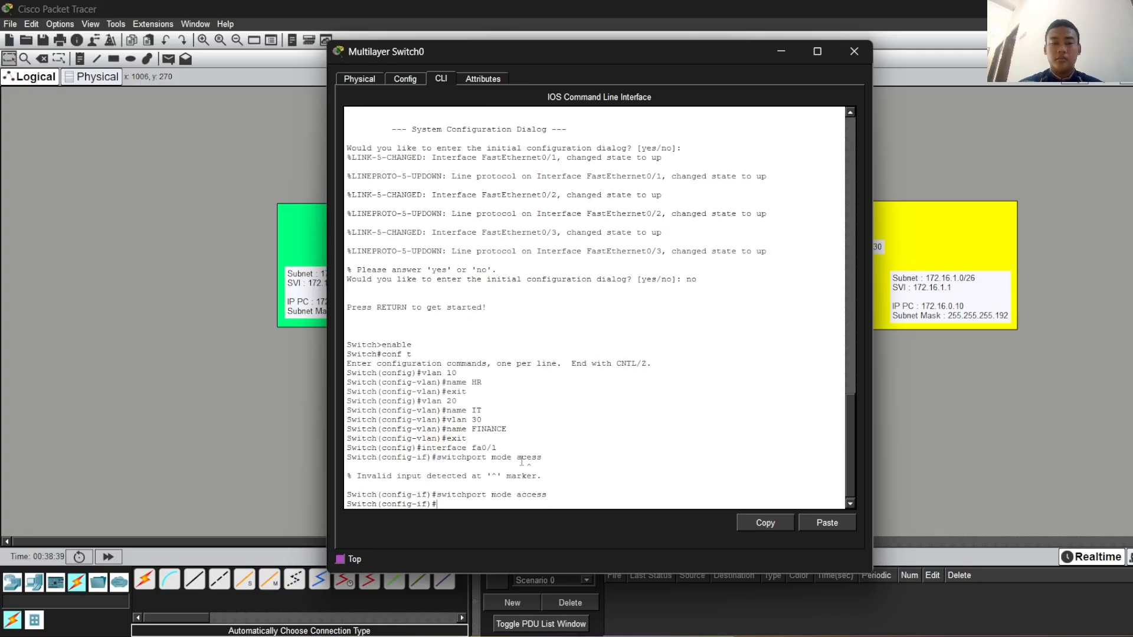
# - Assign access port fa0/1 to VLAN 10
pyautogui.write('switc')
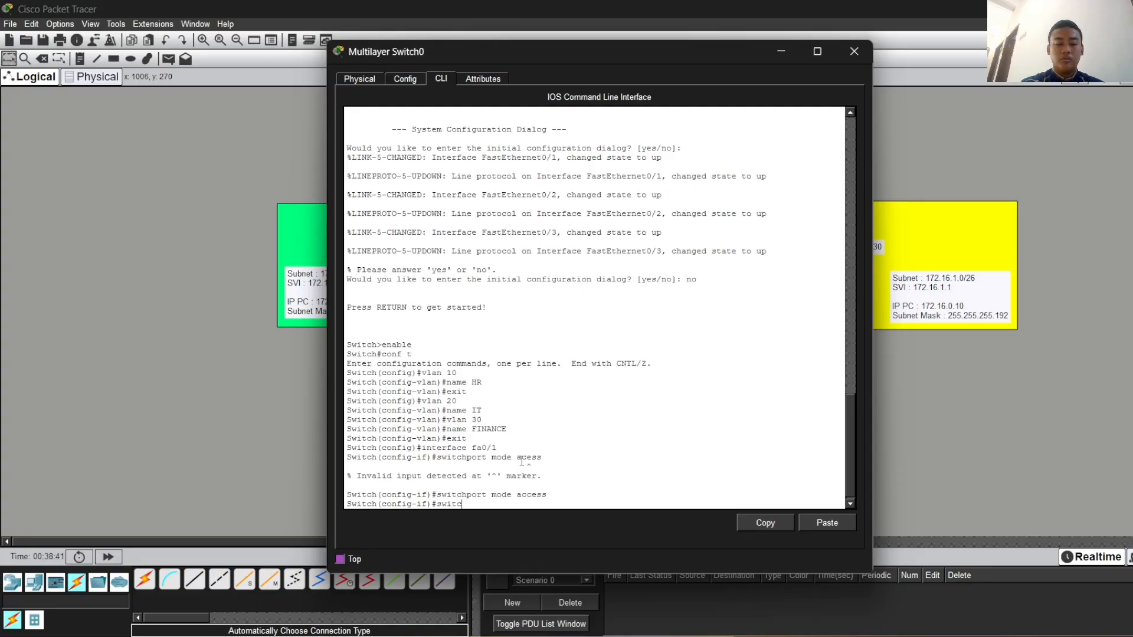
pyautogui.write('hport')
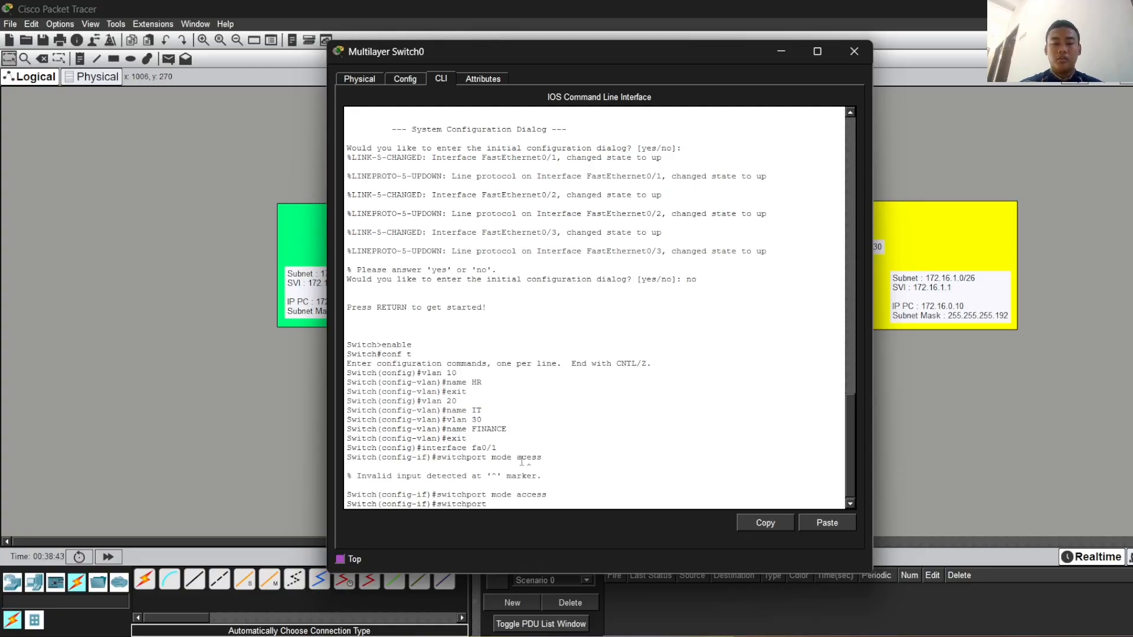
pyautogui.write(' access vlan')
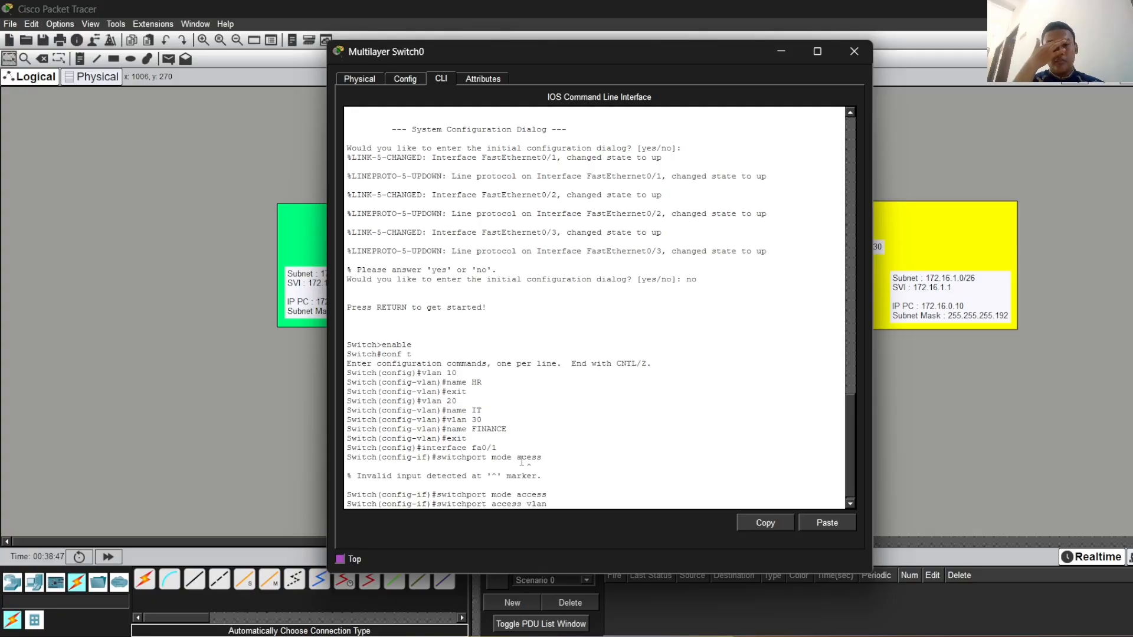
pyautogui.write(' 1')
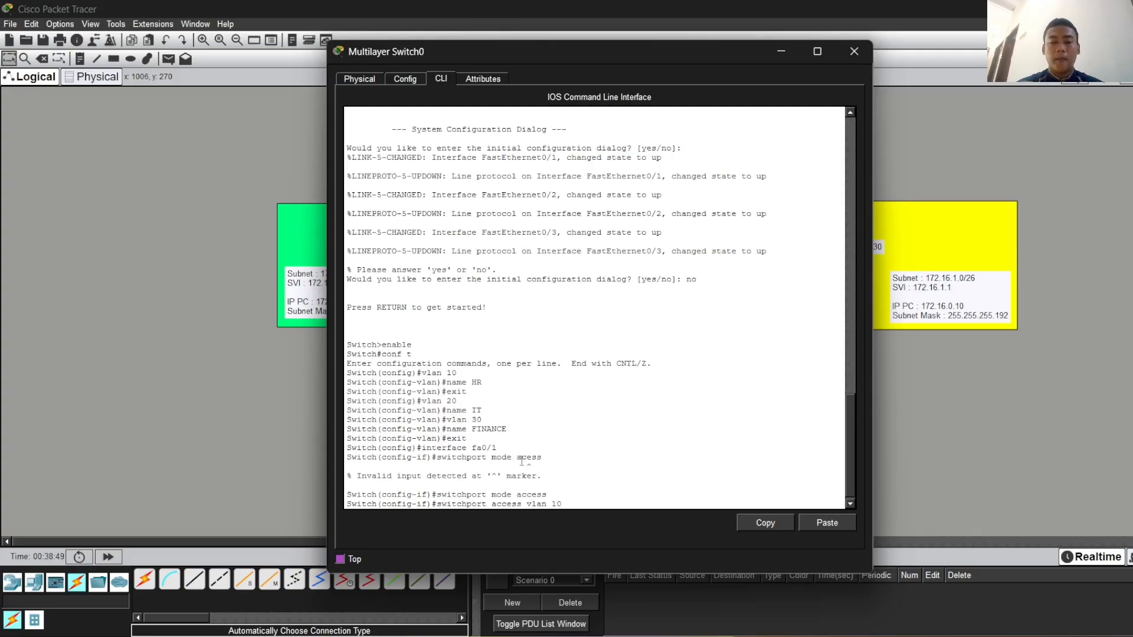
pyautogui.write('0')
pyautogui.press('Return')
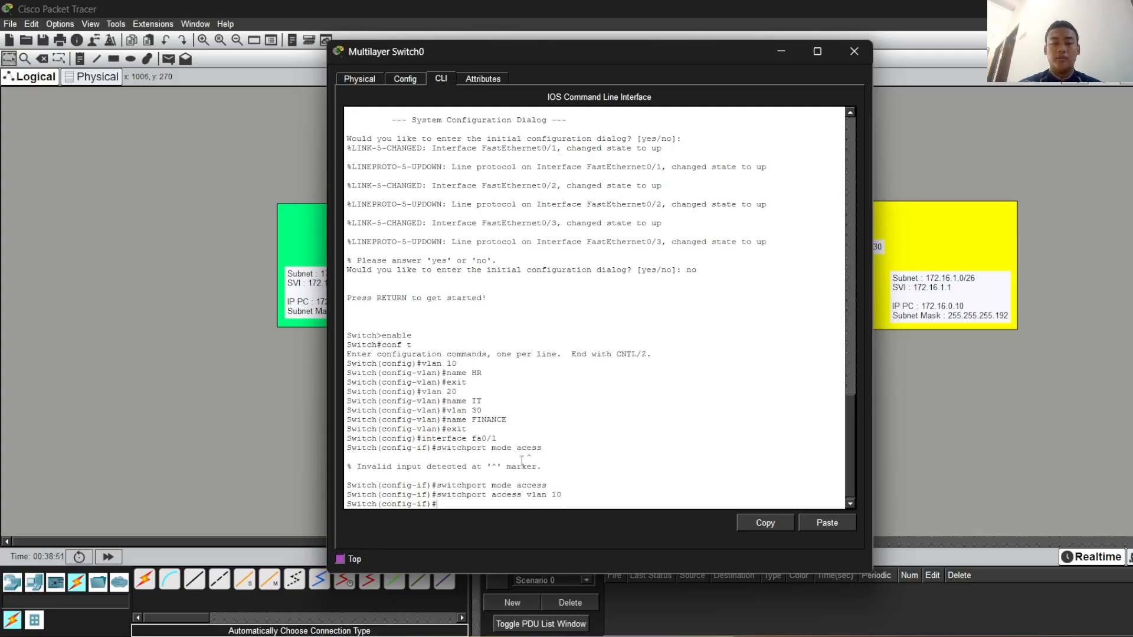
# - Enable fa0/1 with no shutdown and exit to global configuration mode
pyautogui.write('no')
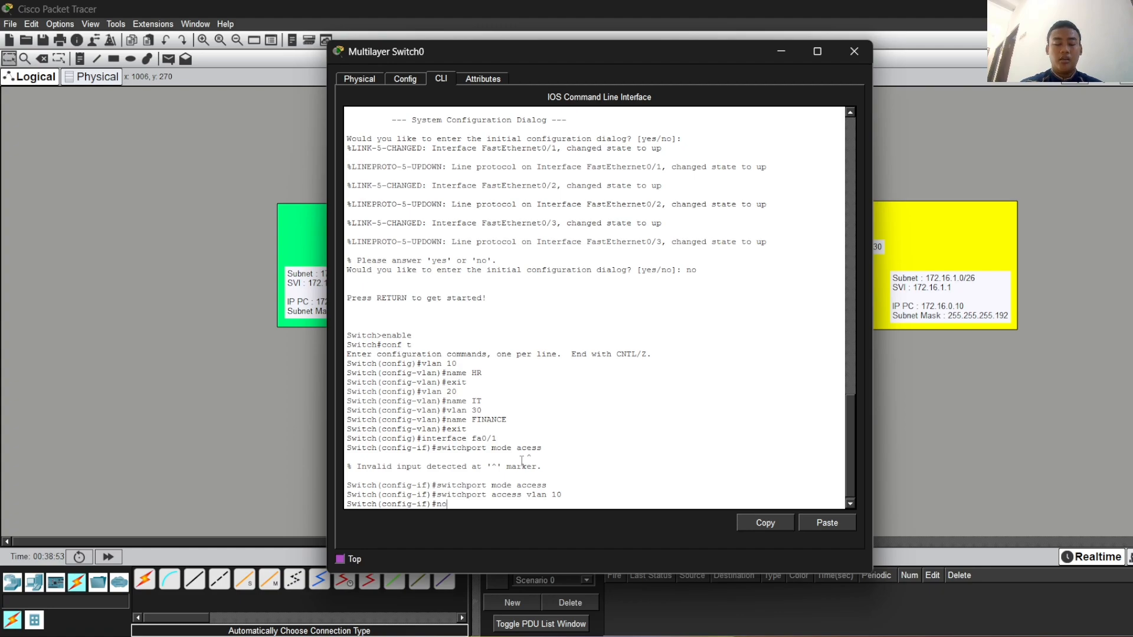
pyautogui.write(' sh')
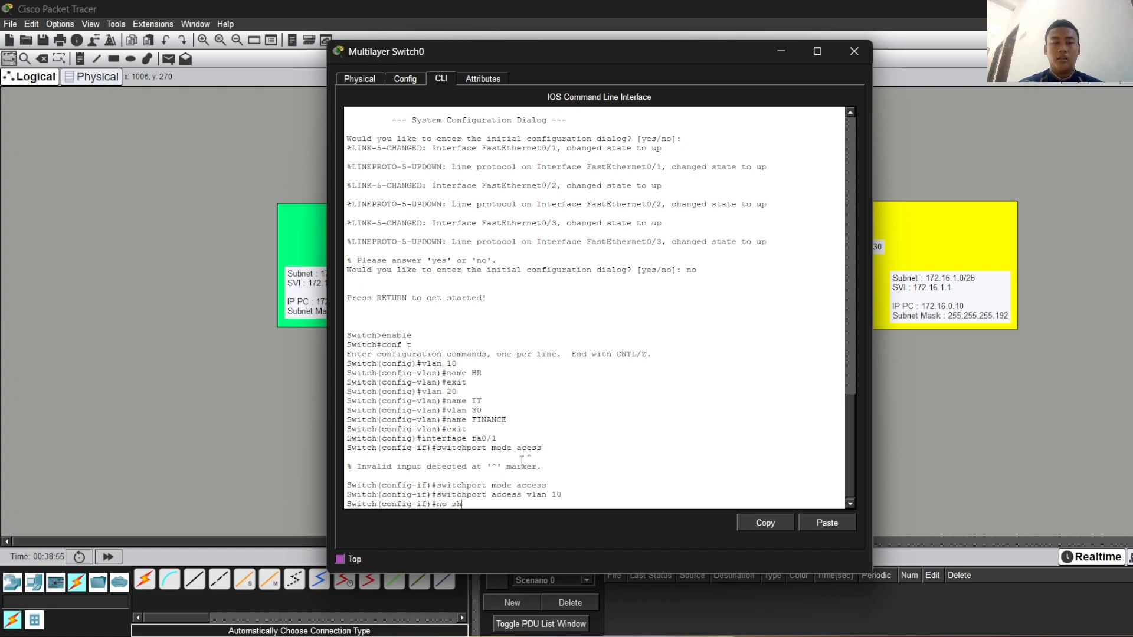
pyautogui.press('Return')
pyautogui.write('exit')
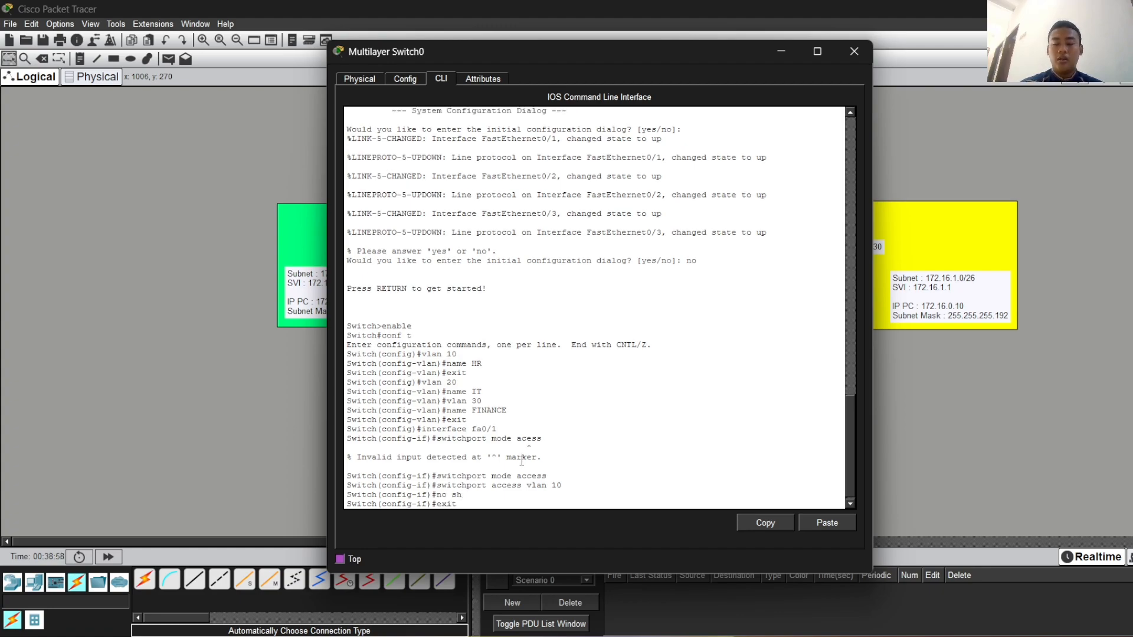
pyautogui.press('Return')
# - Enter interface configuration for fa0/2 on the switch
pyautogui.write('exit')
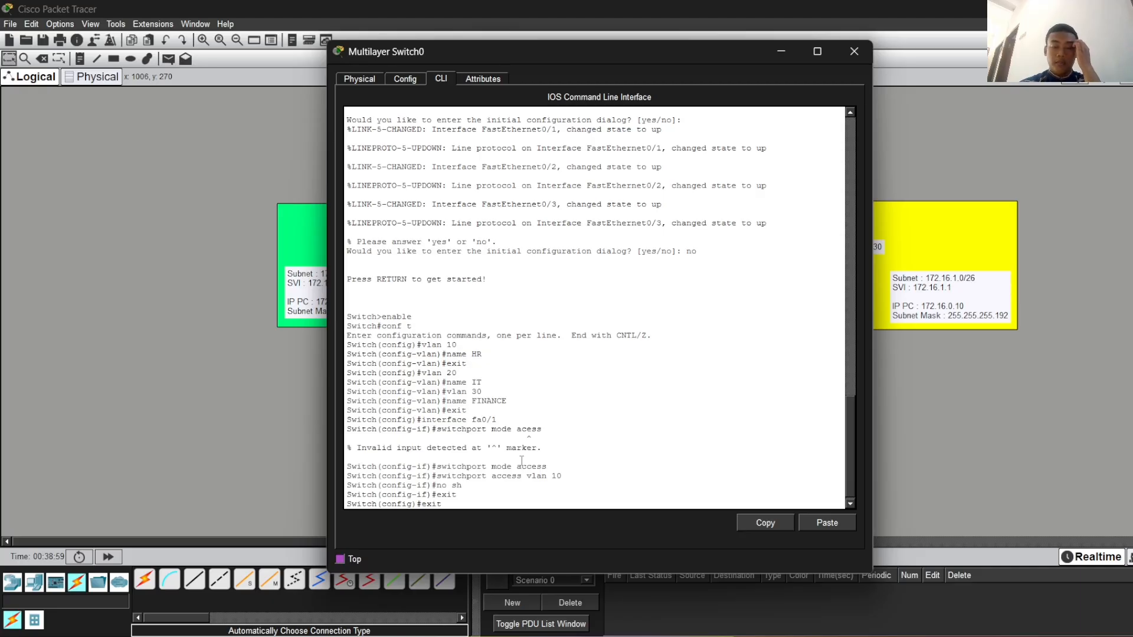
pyautogui.press('Up')
pyautogui.press('Up')
pyautogui.press('Up')
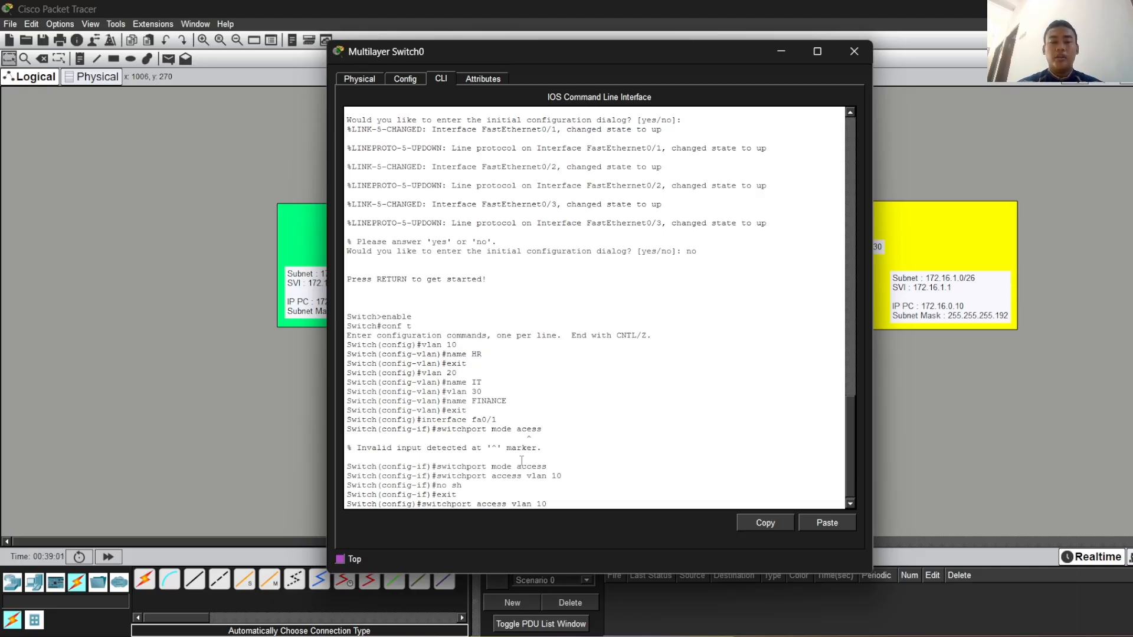
pyautogui.press('Up')
pyautogui.press('Up')
pyautogui.press('Up')
pyautogui.press('BackSpace')
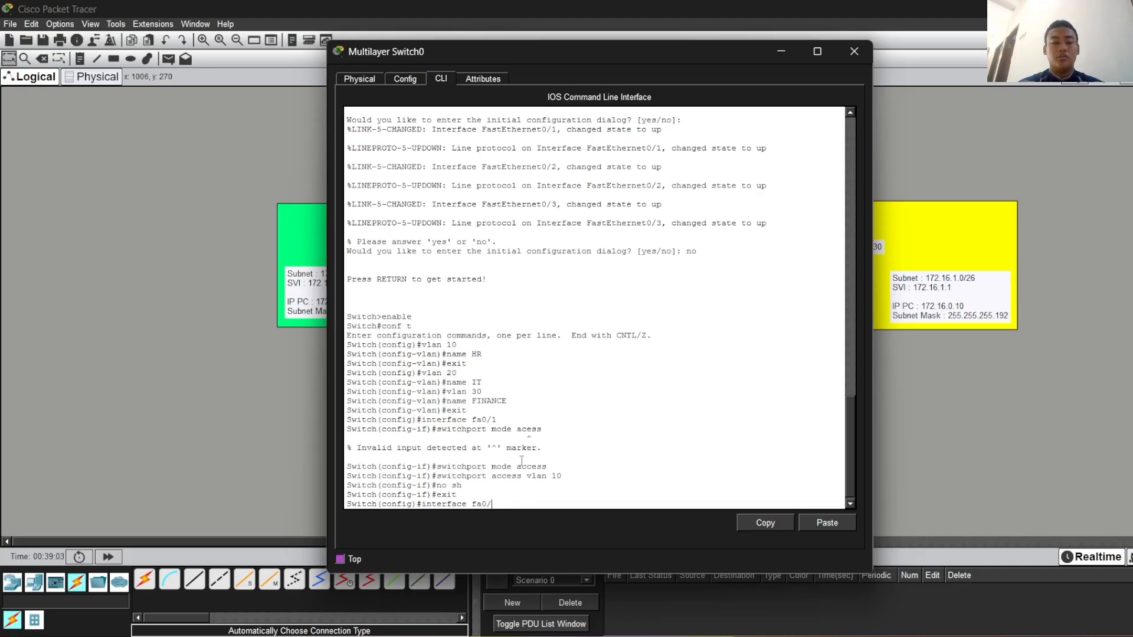
pyautogui.write('2')
pyautogui.press('Return')
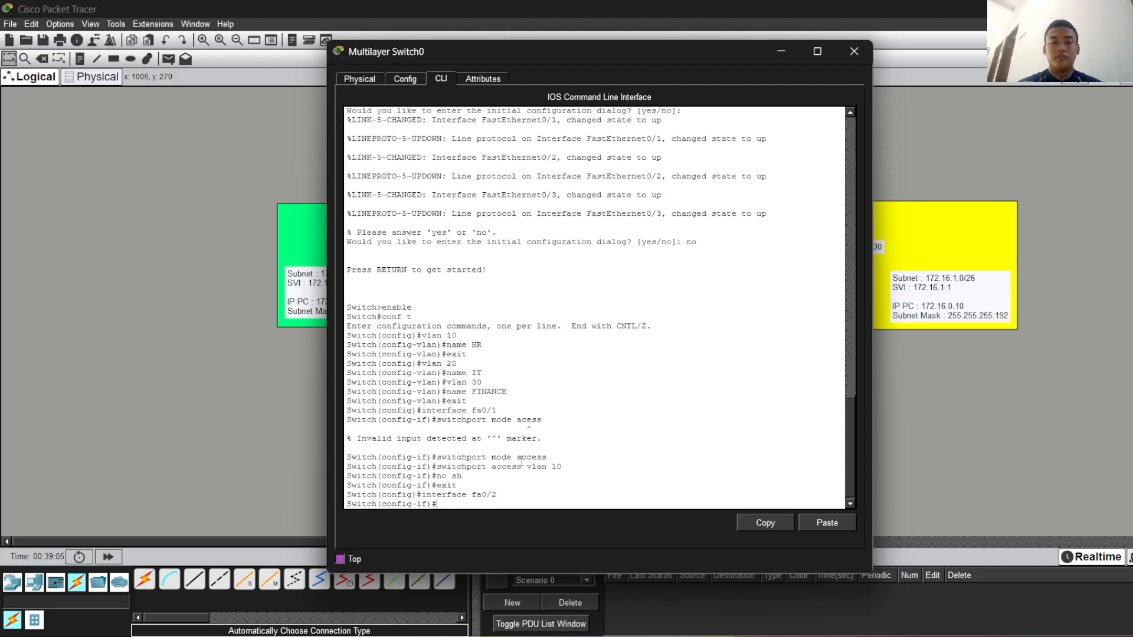
# - Set the fa0/2 switchport mode to access
pyautogui.press('Up')
pyautogui.press('Up')
pyautogui.press('Up')
pyautogui.press('Up')
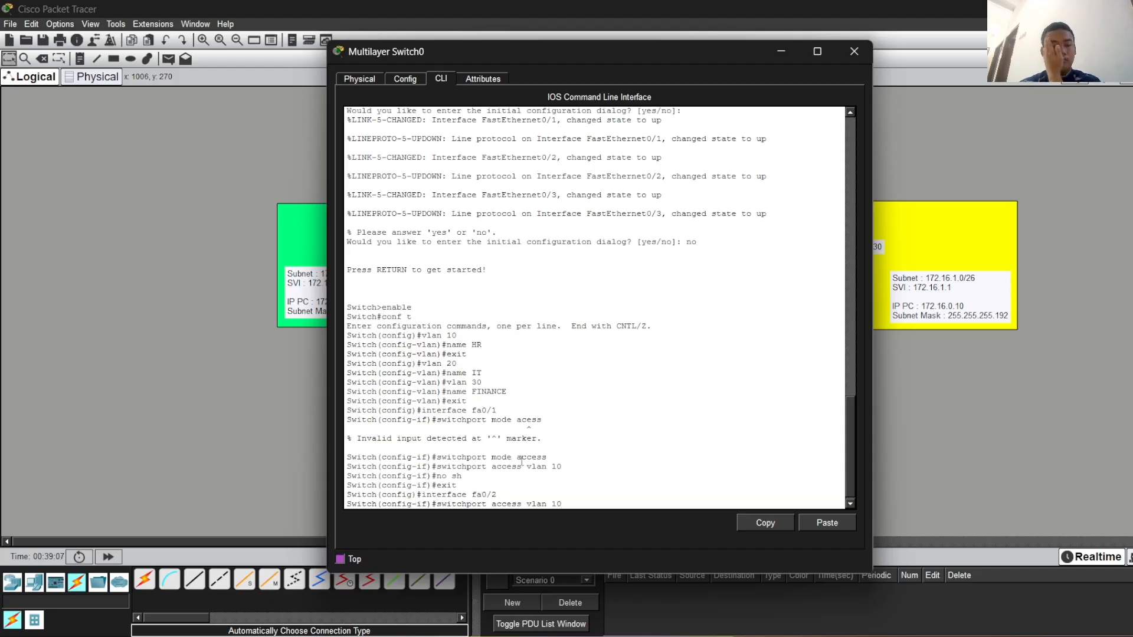
pyautogui.press('Up')
pyautogui.press('Return')
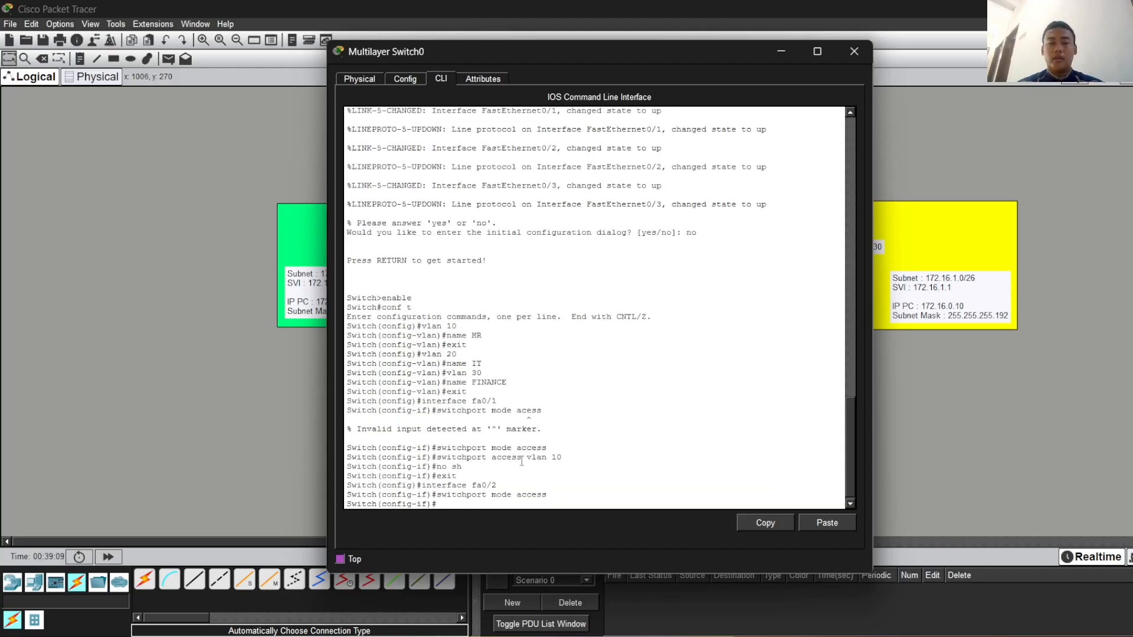
# - Assign access port fa0/2 to VLAN 20
pyautogui.press('Up')
pyautogui.press('Up')
pyautogui.press('Up')
pyautogui.press('Up')
pyautogui.press('Up')
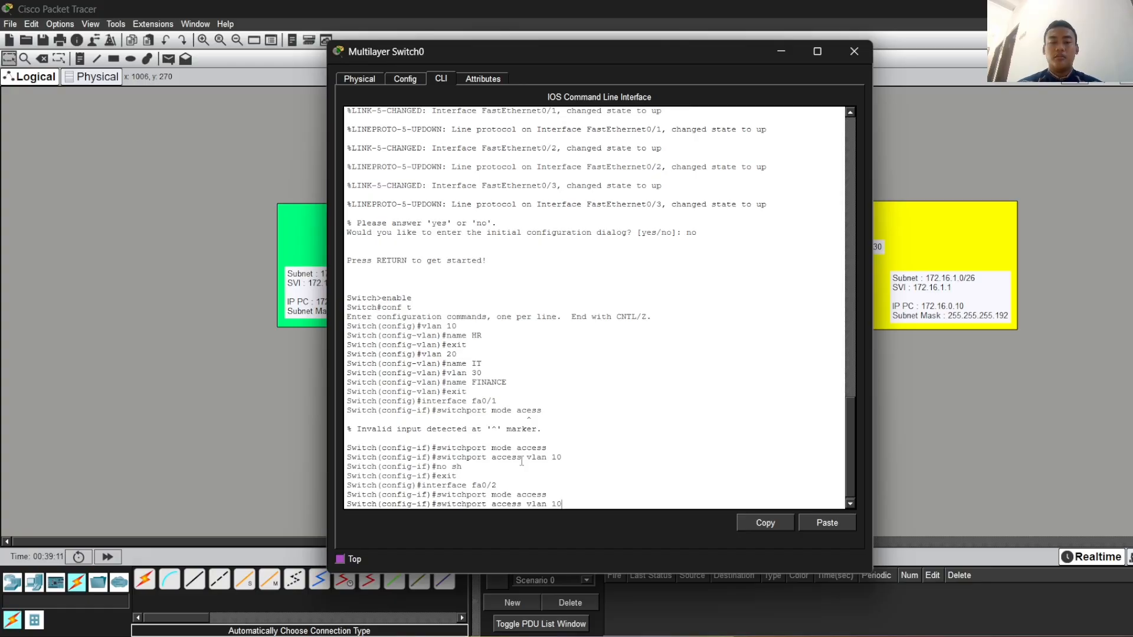
pyautogui.press('BackSpace')
pyautogui.press('BackSpace')
pyautogui.write('2')
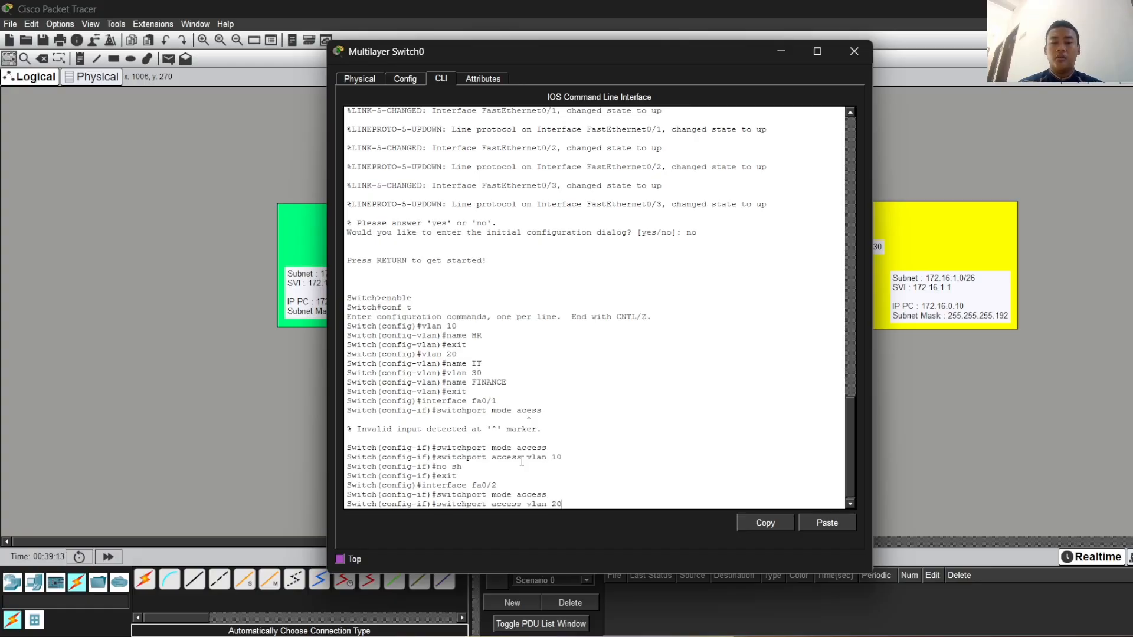
pyautogui.press('Return')
# - Enable fa0/2 with no shutdown and exit to global configuration mode
pyautogui.press('Up')
pyautogui.press('Up')
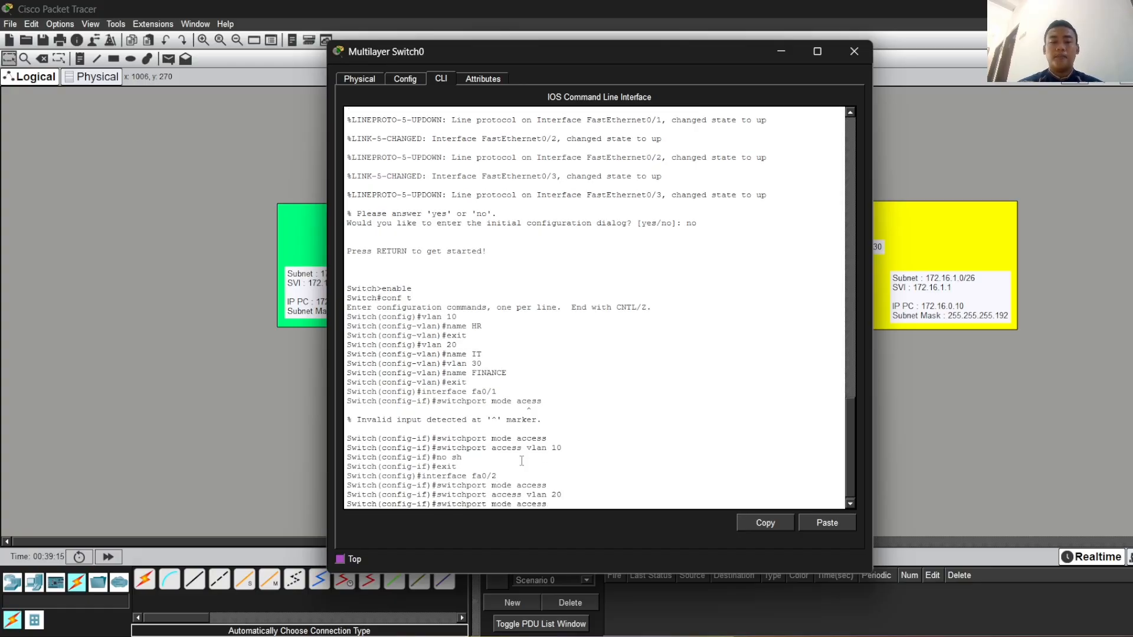
pyautogui.press('Up')
pyautogui.press('Up')
pyautogui.press('Up')
pyautogui.press('Return')
pyautogui.press('Up')
pyautogui.press('Up')
pyautogui.press('Up')
pyautogui.press('Up')
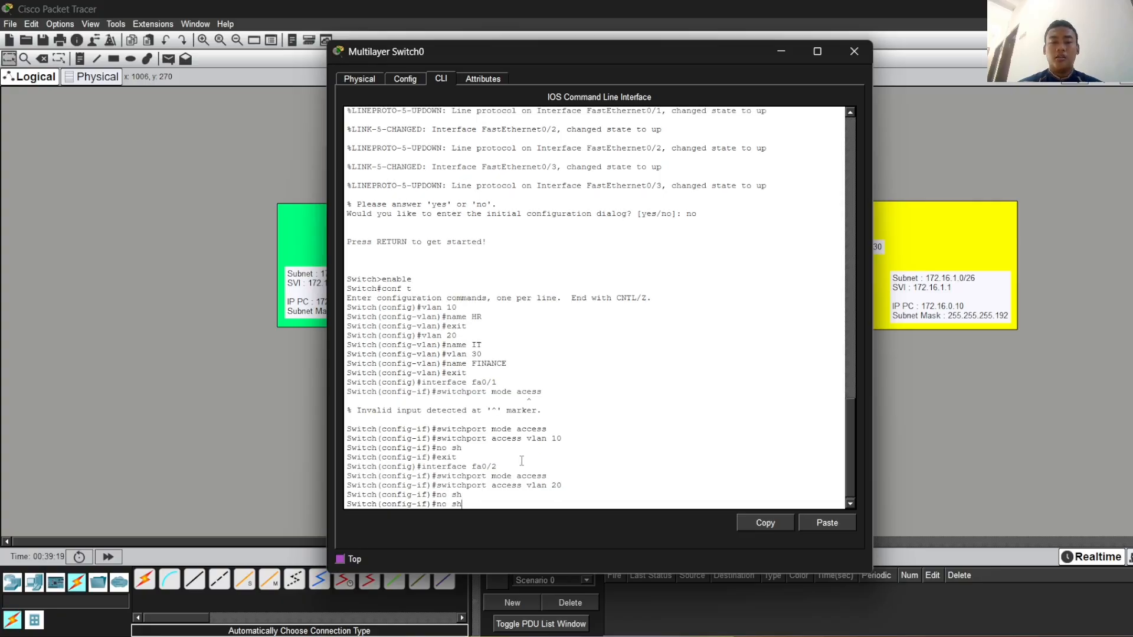
pyautogui.press('Up')
pyautogui.press('Return')
# - Enter interface configuration for fa0/3 on the switch
pyautogui.press('Up')
pyautogui.press('Up')
pyautogui.press('Up')
pyautogui.press('Up')
pyautogui.press('Up')
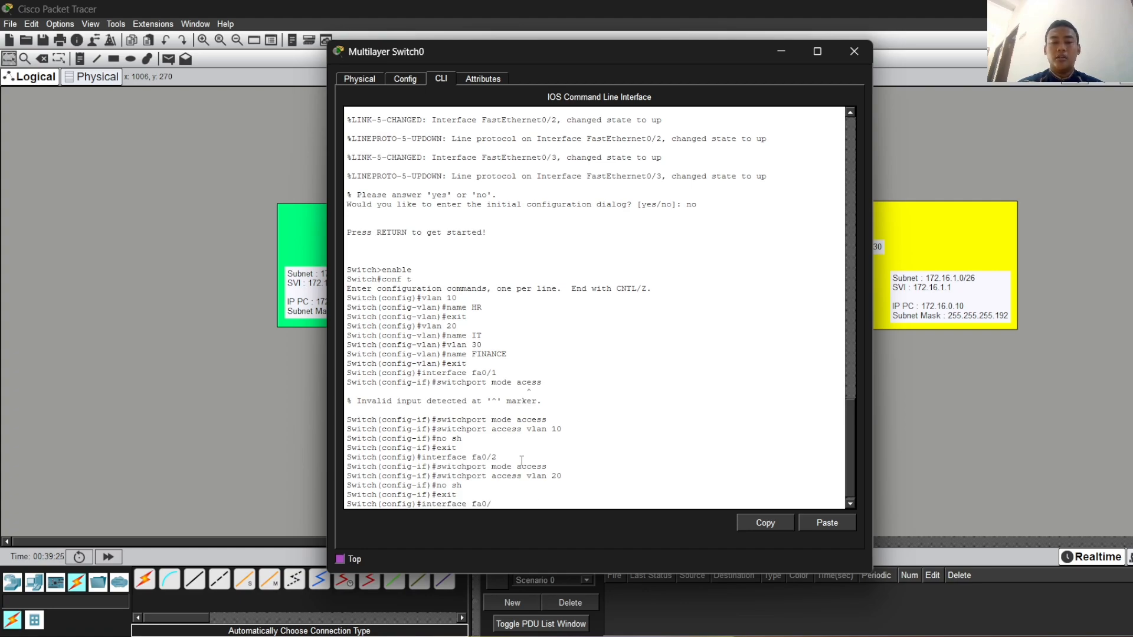
pyautogui.write('3')
pyautogui.press('Return')
# - Set the fa0/3 switchport mode to access
pyautogui.press('Up')
pyautogui.press('Up')
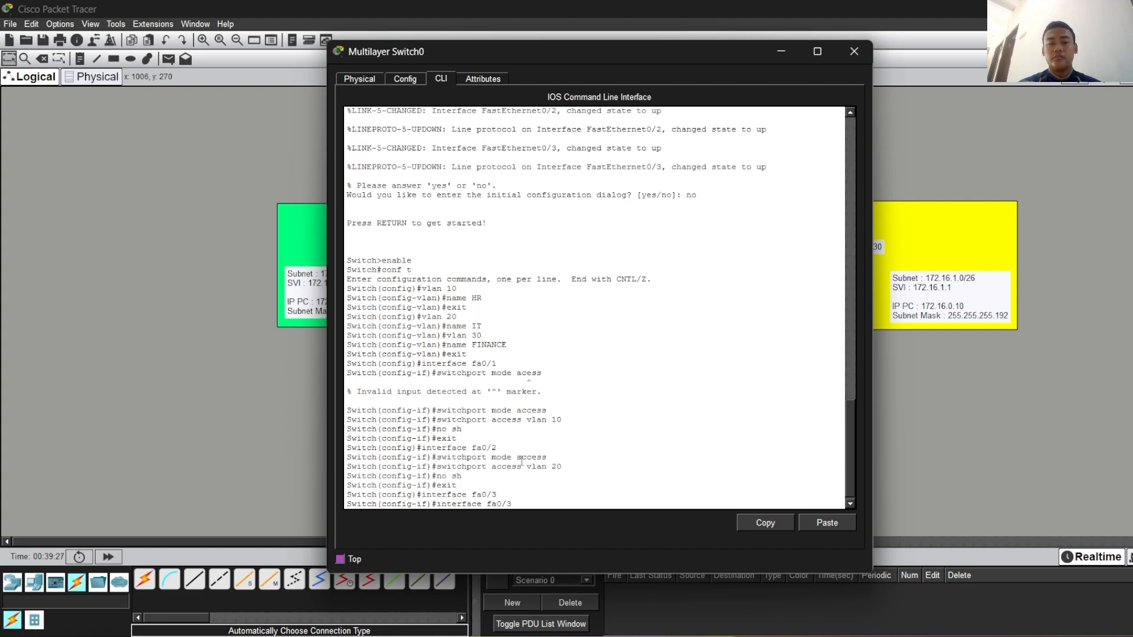
pyautogui.press('Up')
pyautogui.press('Up')
pyautogui.press('Up')
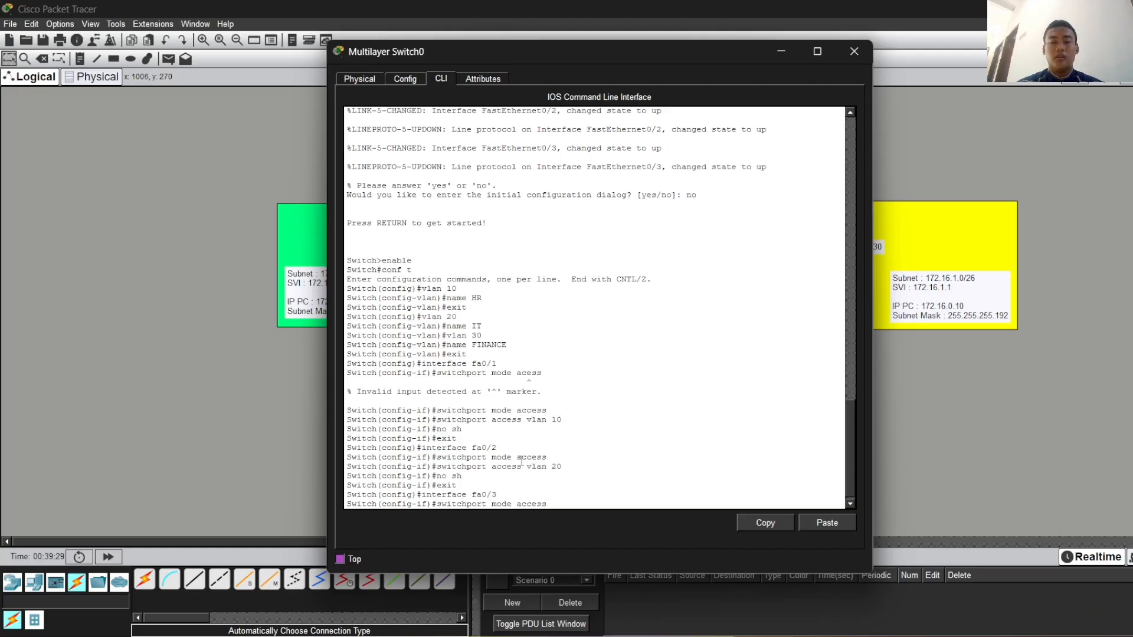
pyautogui.press('Return')
# - Assign access port fa0/3 to VLAN 30
pyautogui.press('Up')
pyautogui.press('Up')
pyautogui.press('Up')
pyautogui.press('Up')
pyautogui.press('Up')
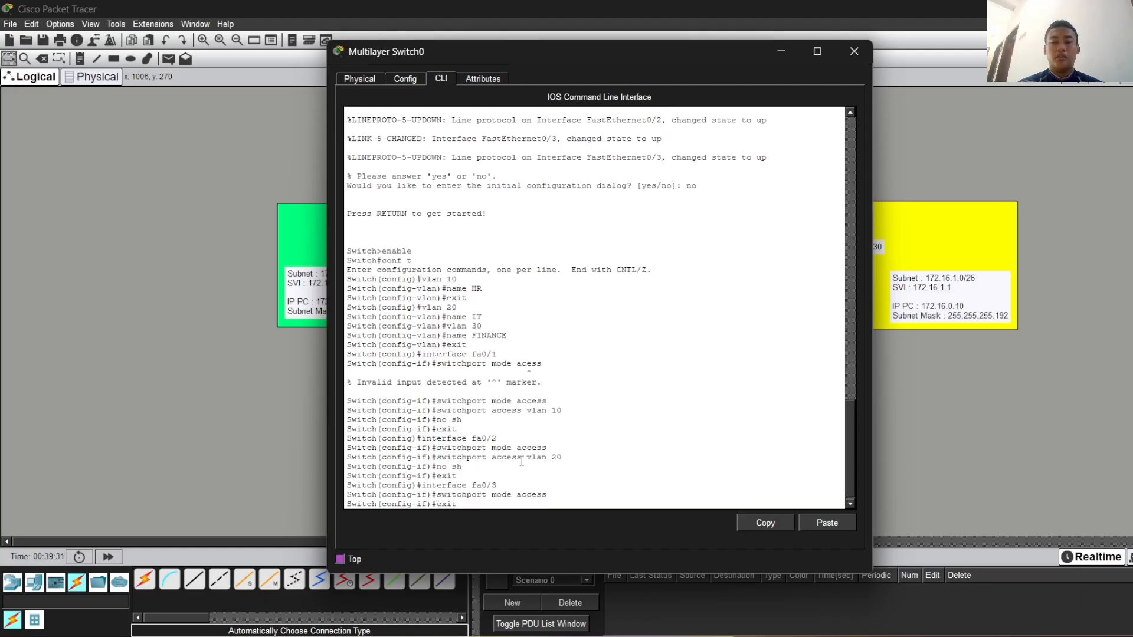
pyautogui.press('BackSpace')
pyautogui.write('3')
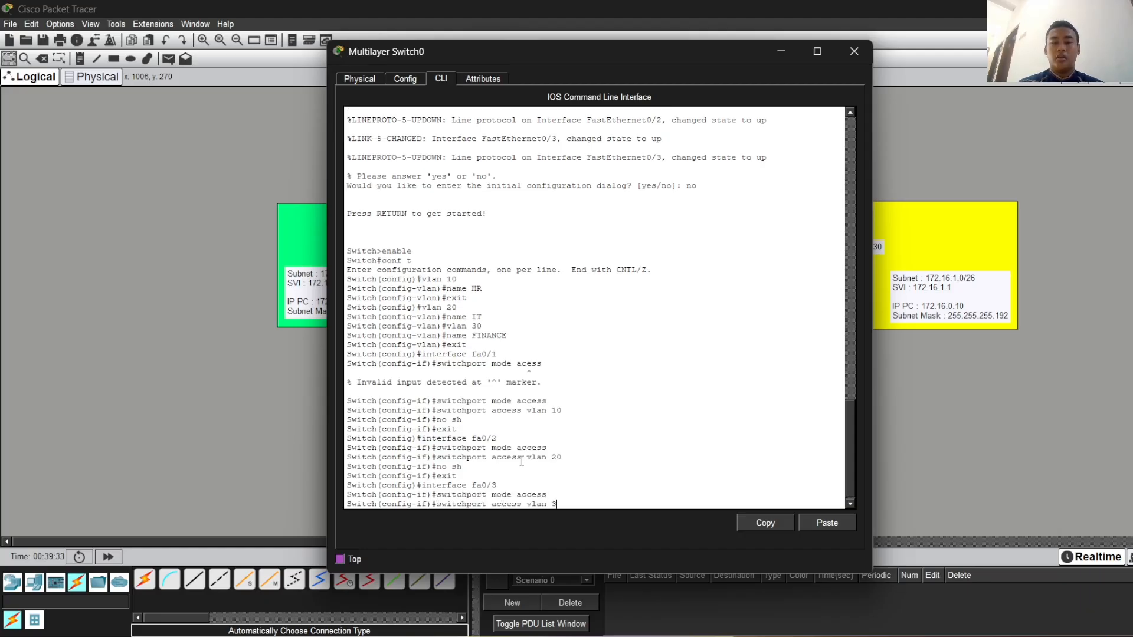
pyautogui.write('0')
pyautogui.press('Return')
# - Enable fa0/3 with no shutdown and exit to global configuration mode
pyautogui.write('switchport mode access')
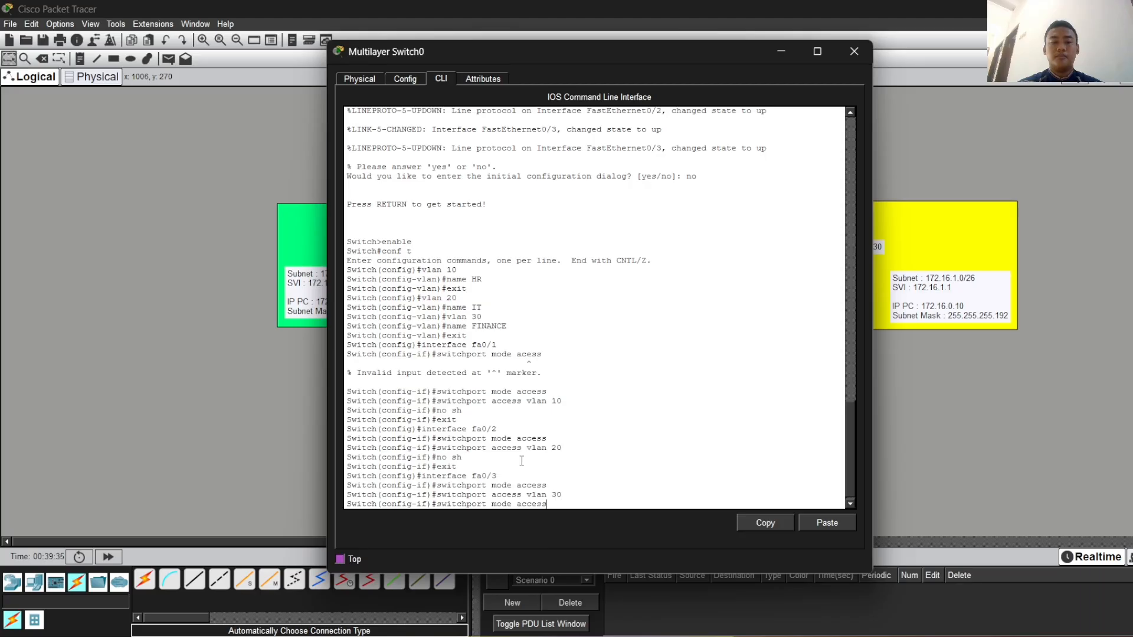
pyautogui.press('Up')
pyautogui.press('Up')
pyautogui.press('Up')
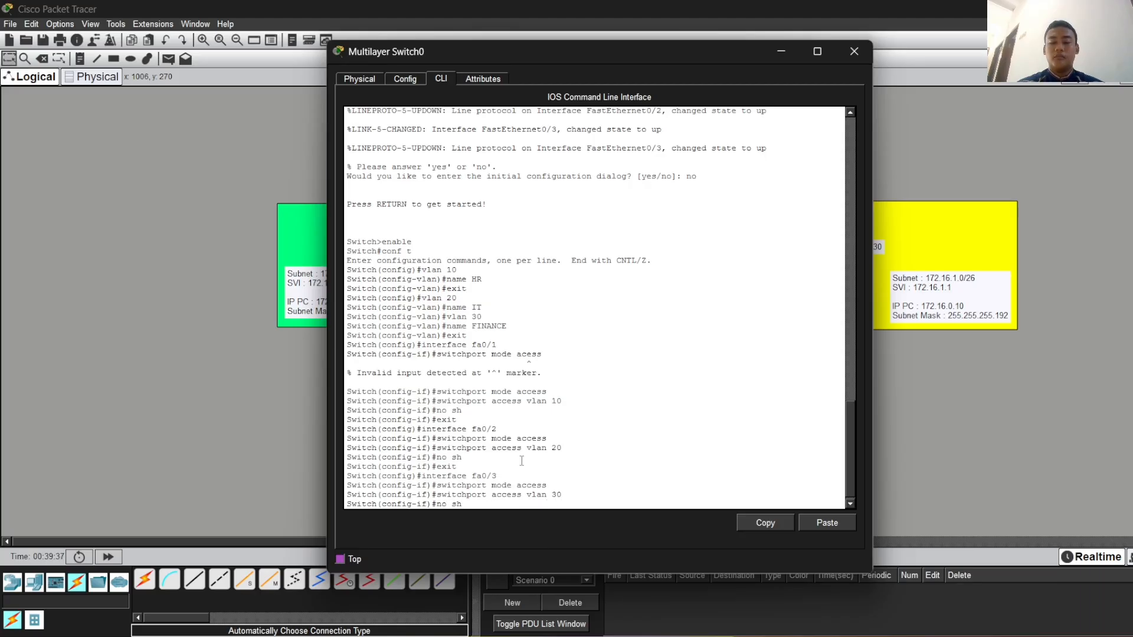
pyautogui.press('Return')
pyautogui.press('Up')
pyautogui.press('Up')
pyautogui.press('Up')
pyautogui.press('Up')
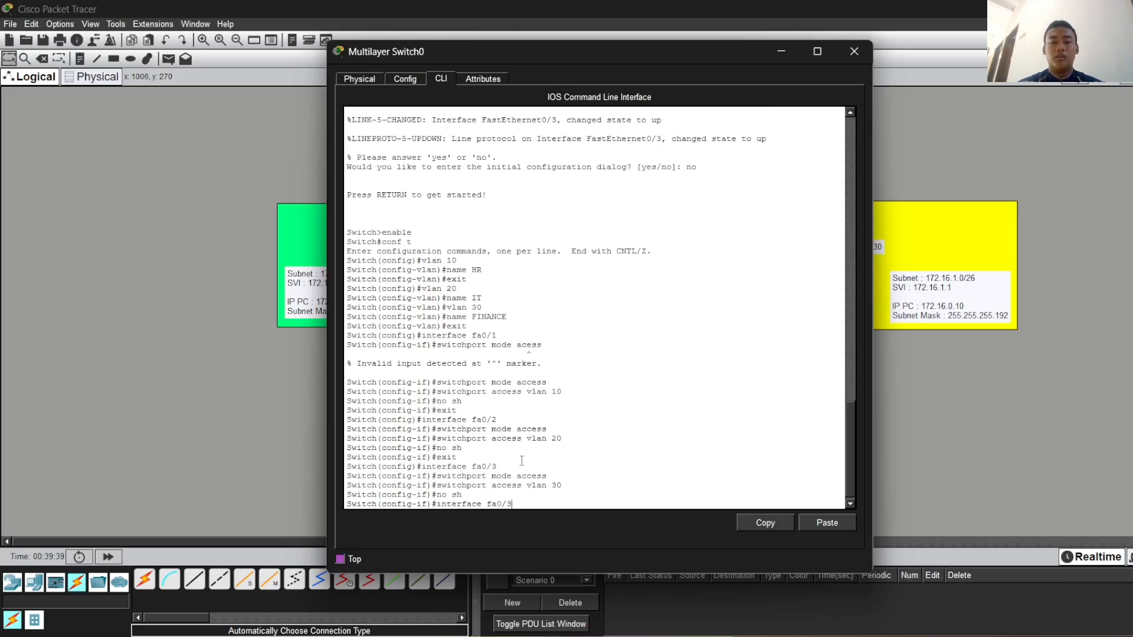
pyautogui.press('Up')
pyautogui.press('Return')
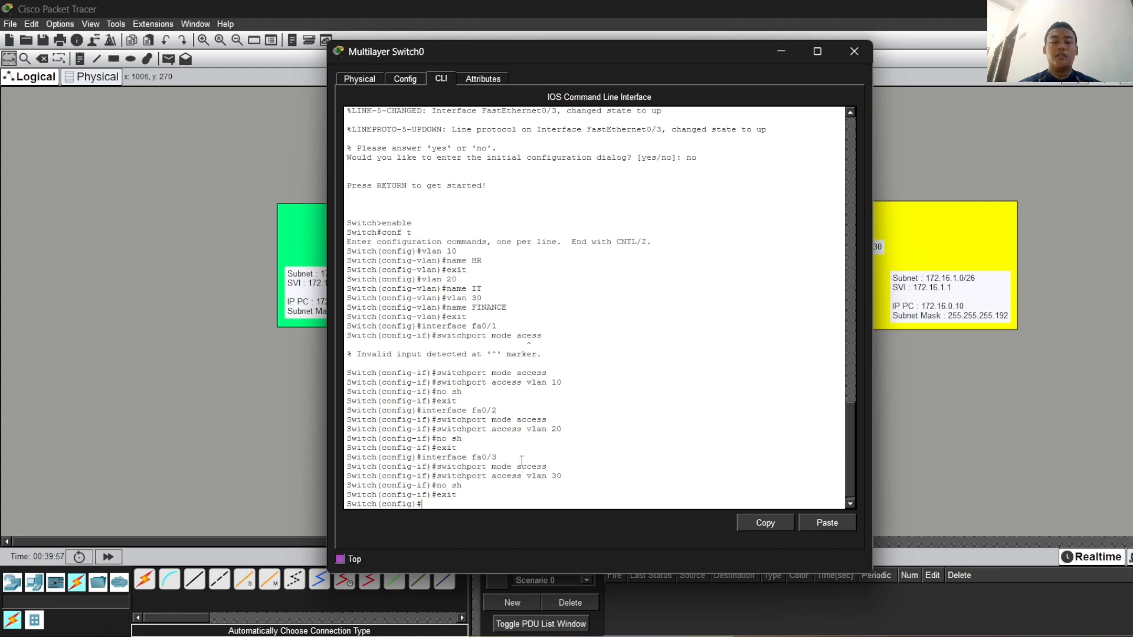
# - Enter interface configuration for the VLAN 10 SVI on the switch
pyautogui.write('inetrface')
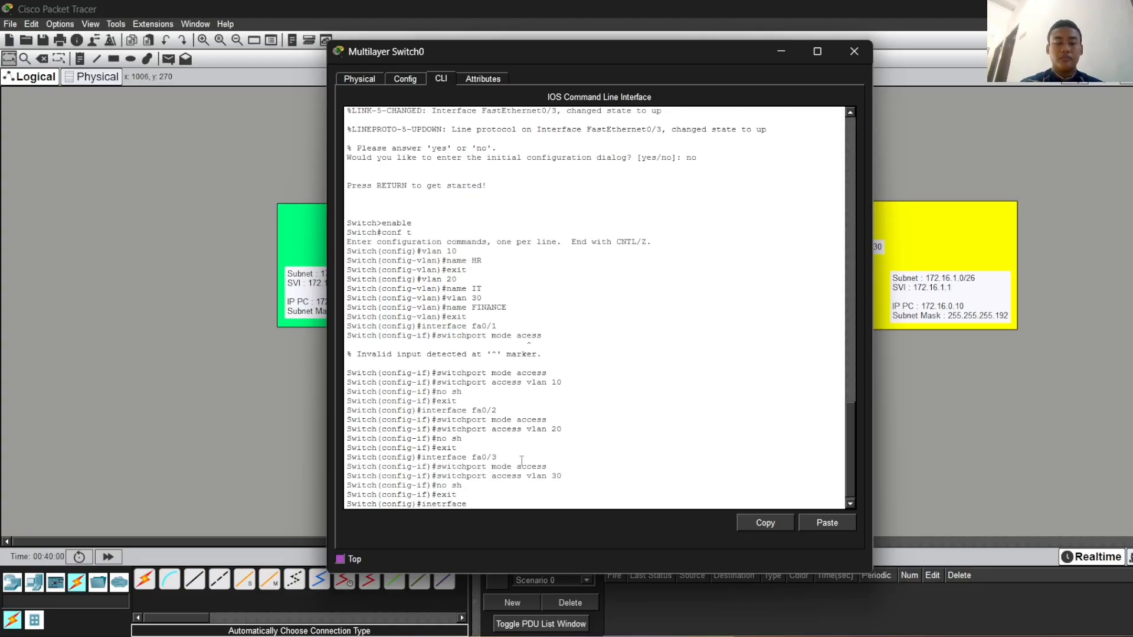
pyautogui.write(' vlan 10')
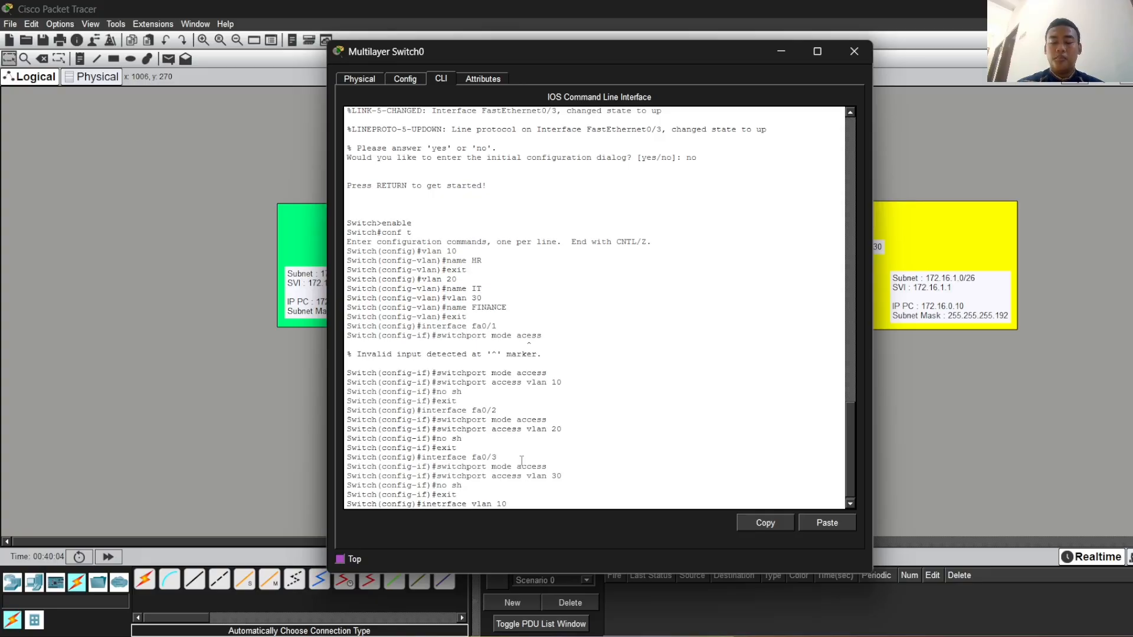
pyautogui.press('Return')
pyautogui.press('Up')
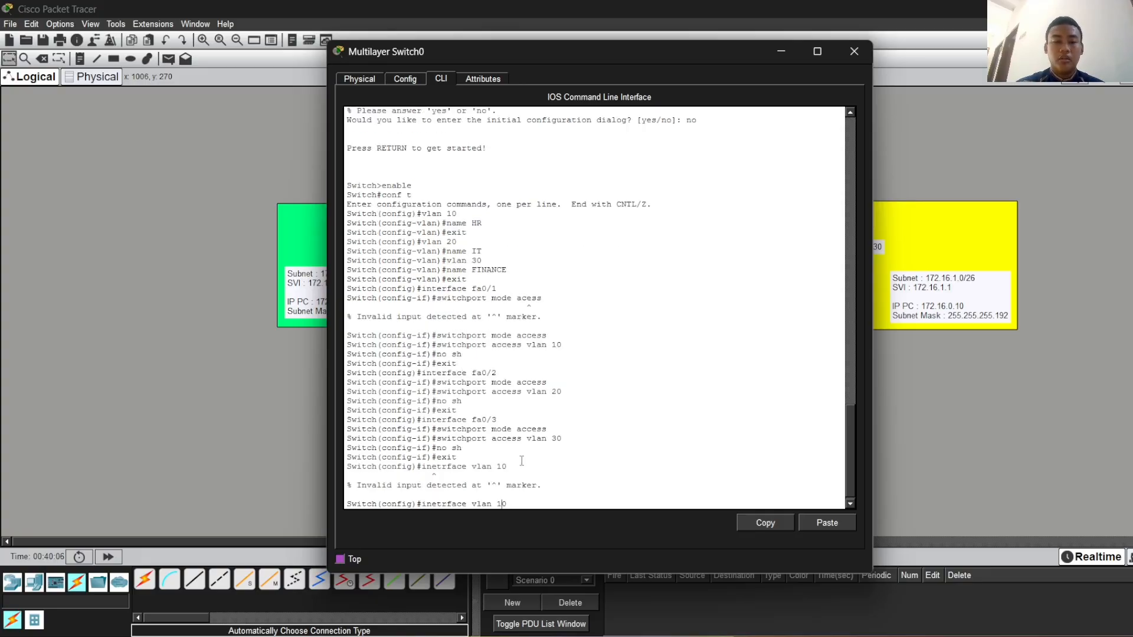
pyautogui.press('BackSpace')
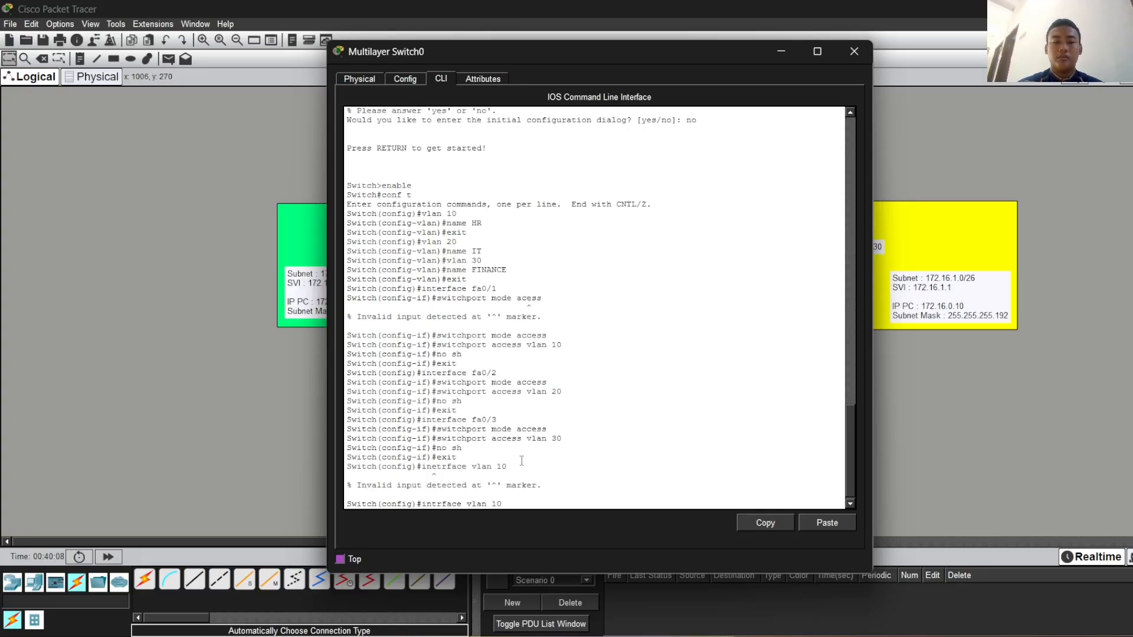
pyautogui.press('Right')
pyautogui.write('e')
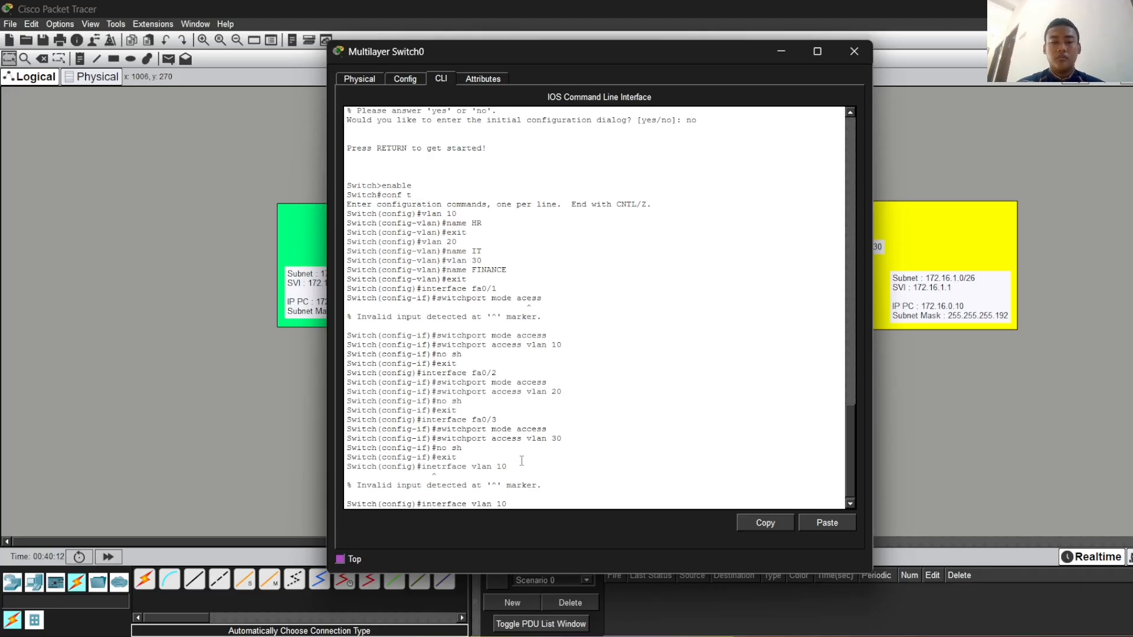
pyautogui.press('Return')
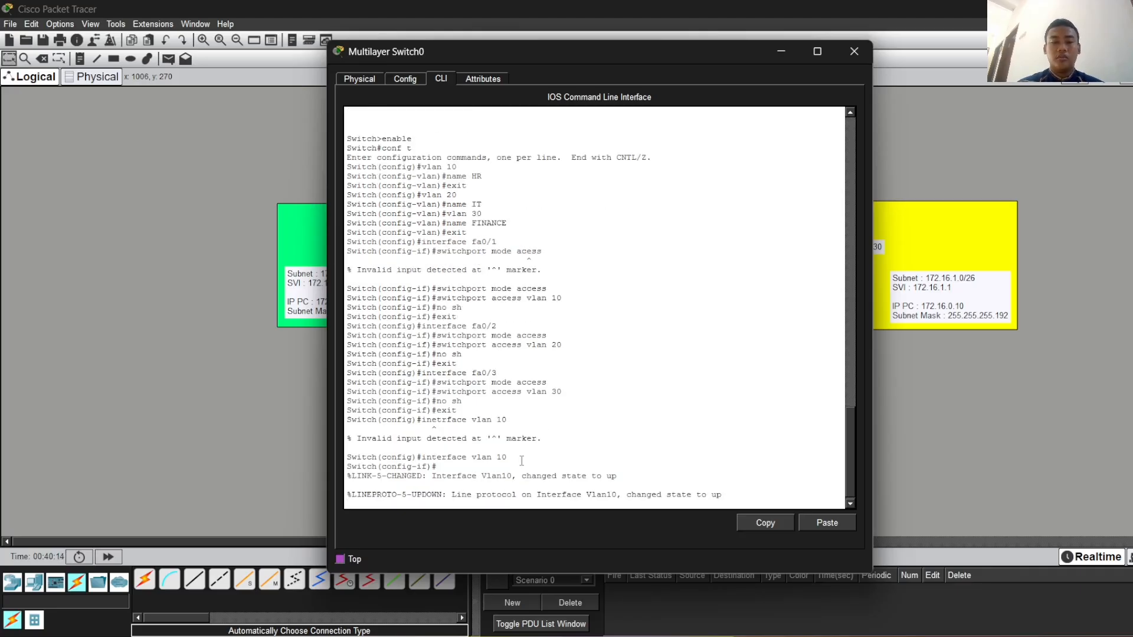
pyautogui.press('Return')
# - Assign IP address 172.16.0.1 with mask 255.255.255.128 to the VLAN 10 interface
pyautogui.write('ip ')
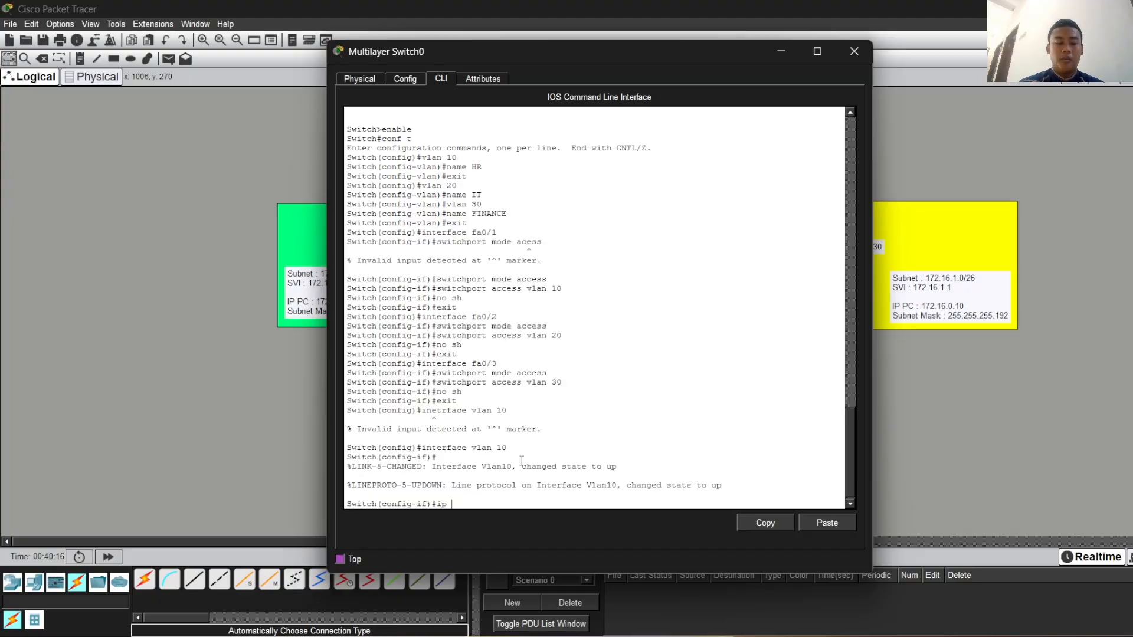
pyautogui.write('address')
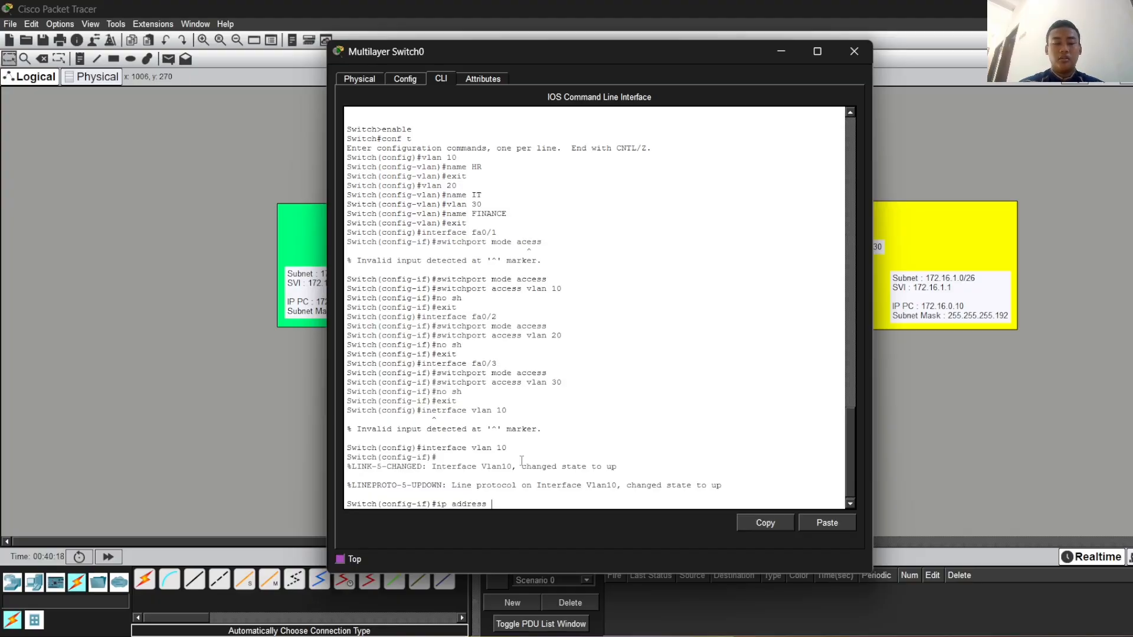
pyautogui.write(' 172')
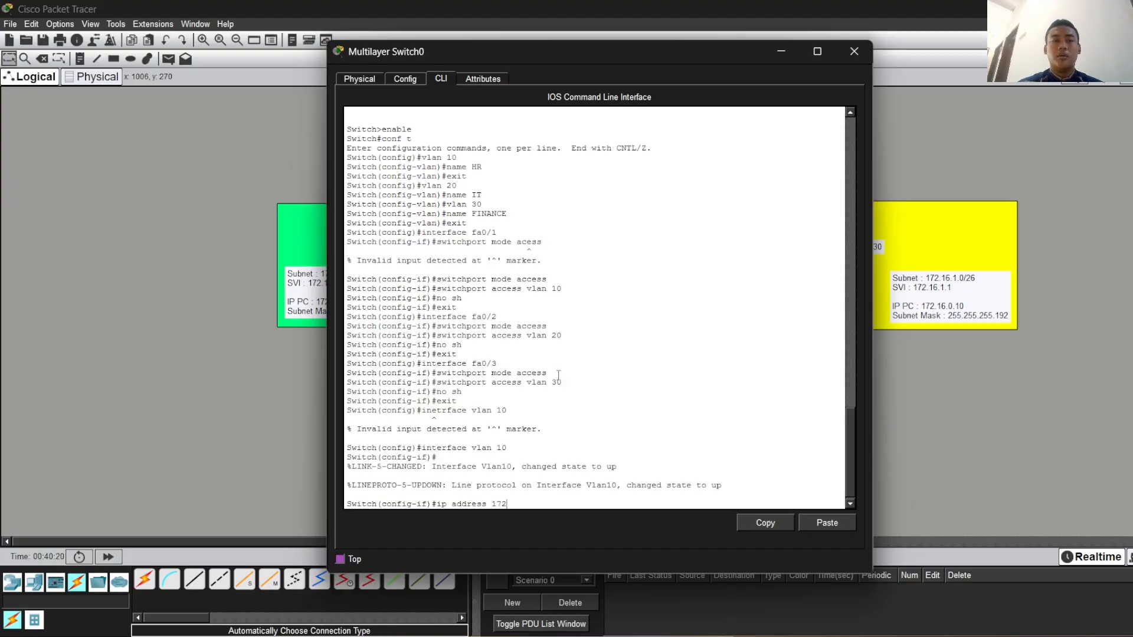
pyautogui.moveTo(479, 50); pyautogui.dragTo(647, 41)
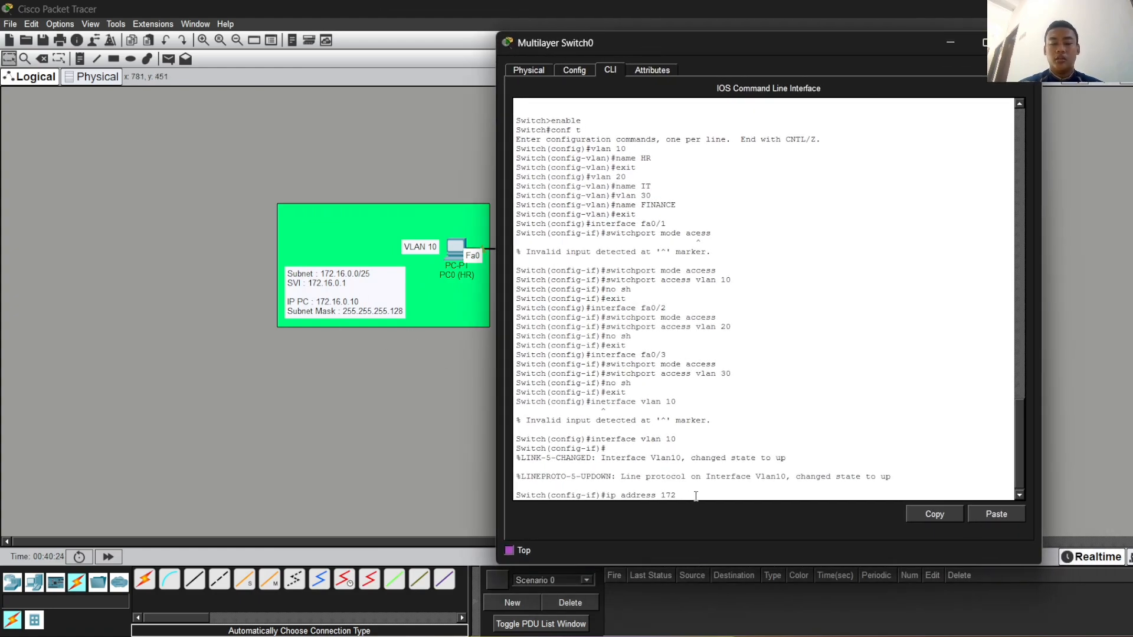
pyautogui.write('.16.')
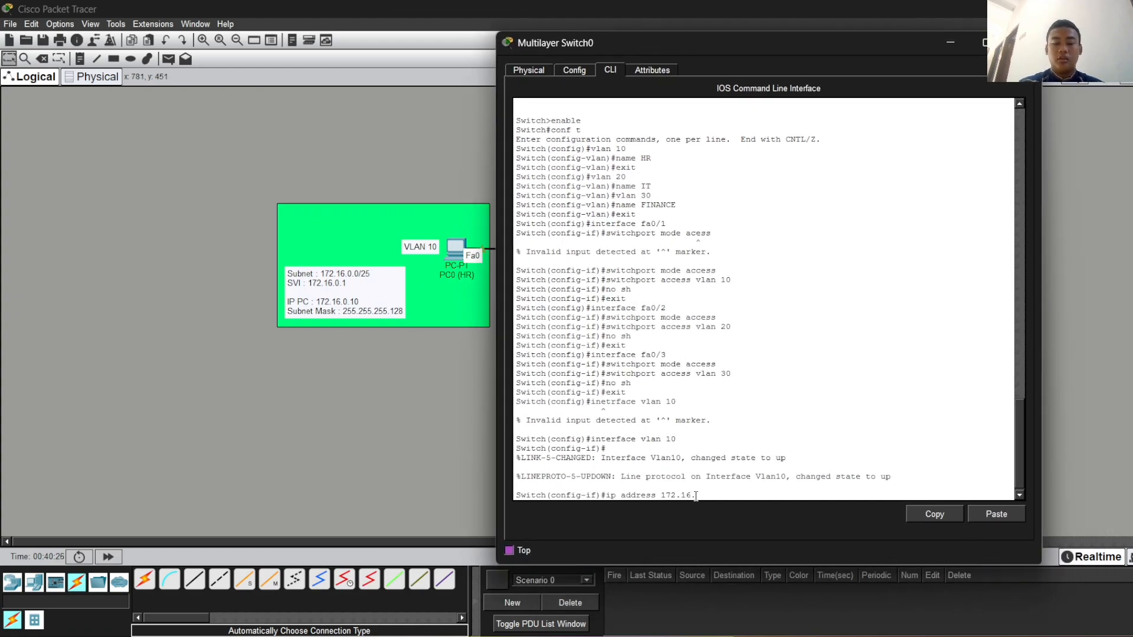
pyautogui.write('0.1 26')
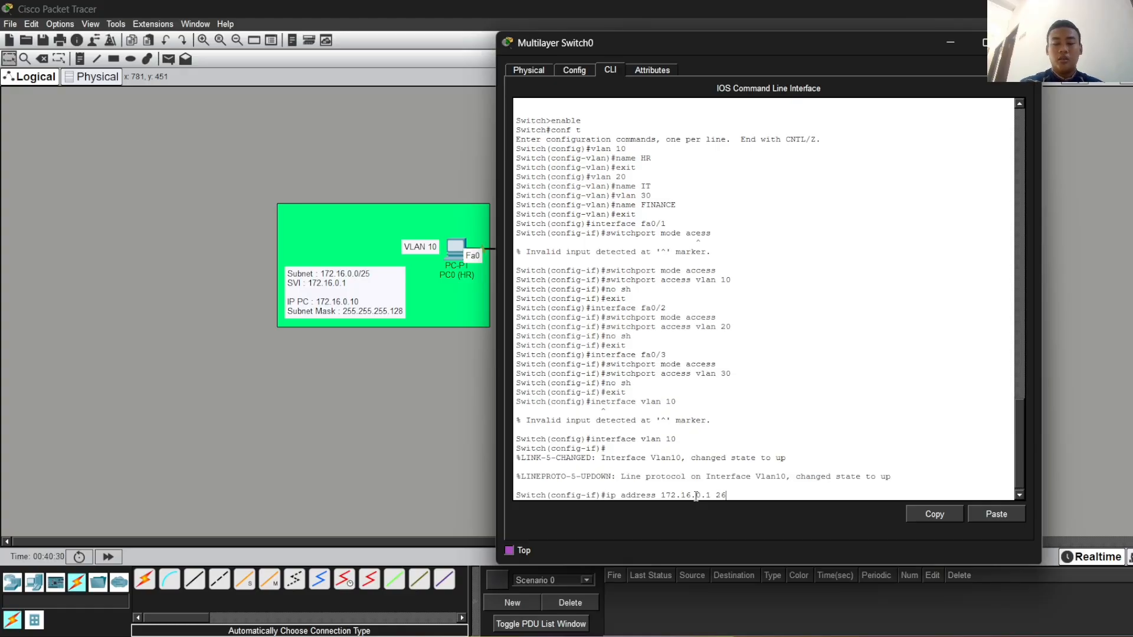
pyautogui.press('BackSpace')
pyautogui.write('55.255.255.128')
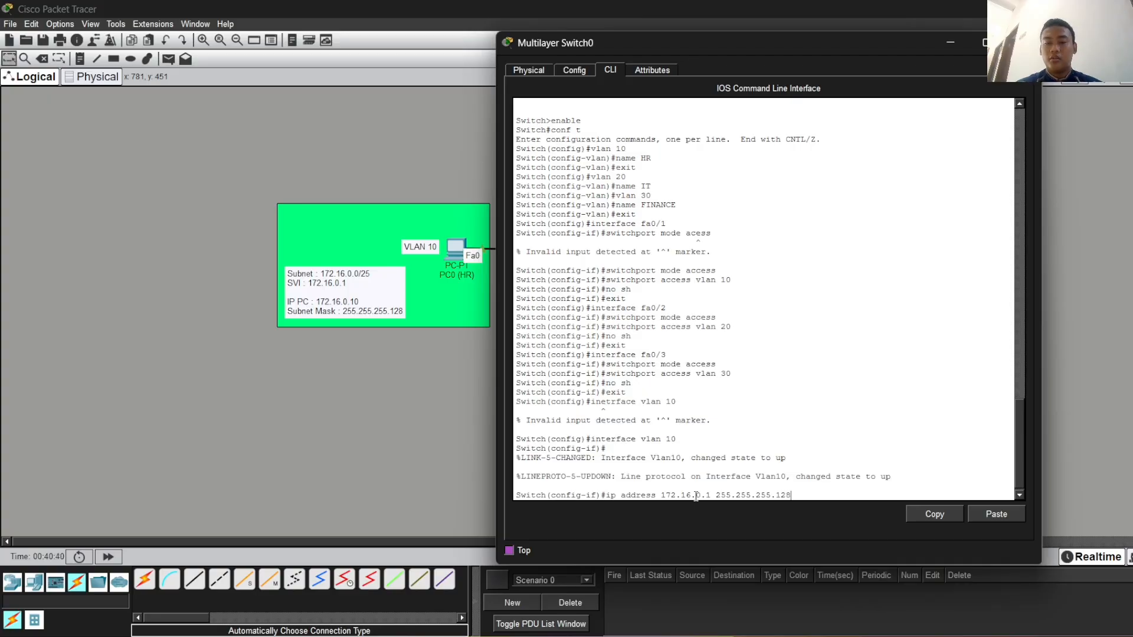
pyautogui.press('Return')
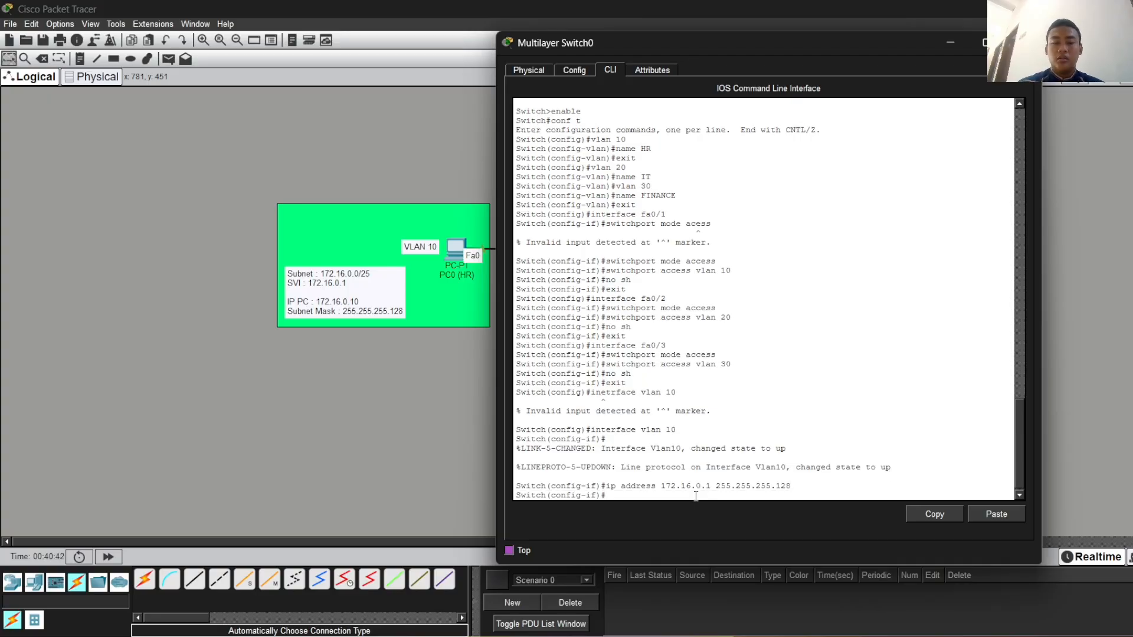
# - Enable the VLAN 10 interface with no shutdown and exit to global configuration mode
pyautogui.write('no sh')
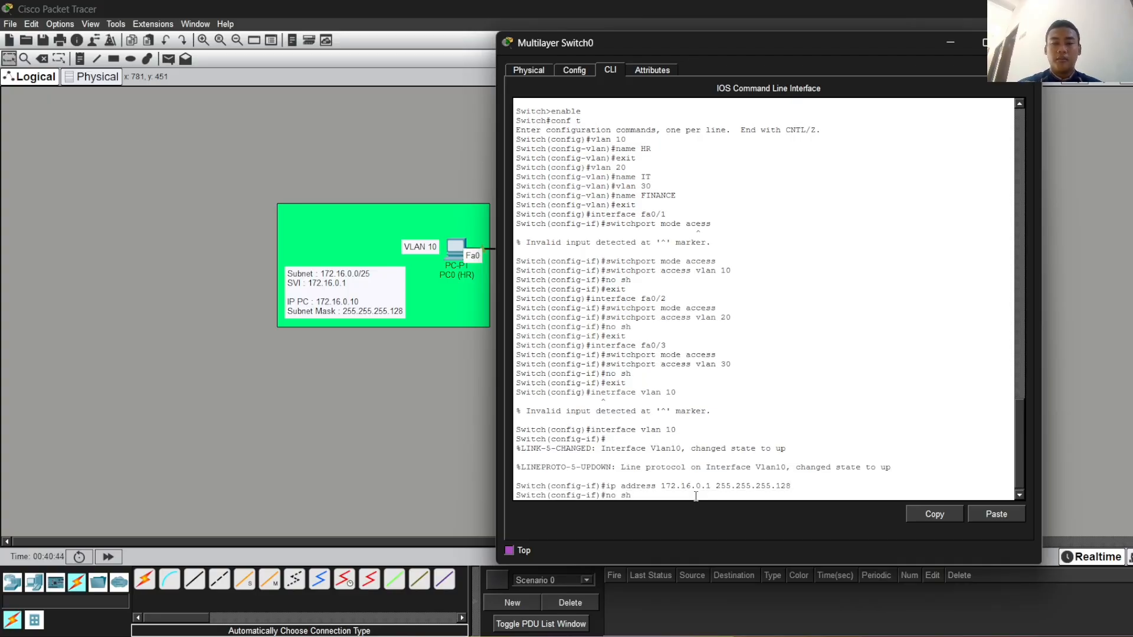
pyautogui.press('Return')
pyautogui.write('exit')
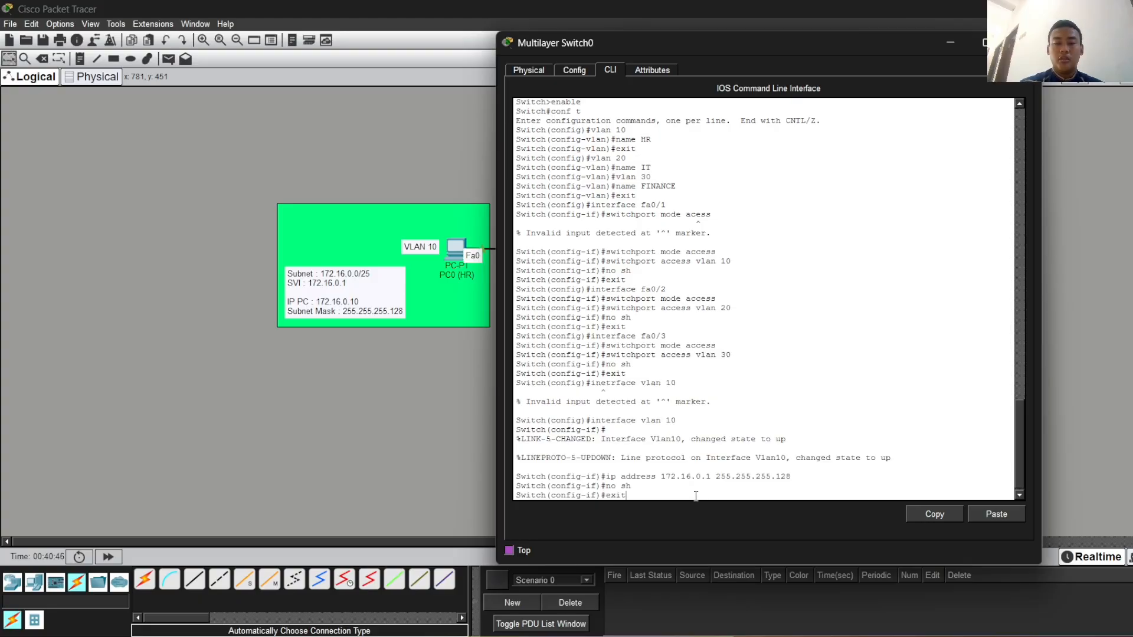
pyautogui.press('Return')
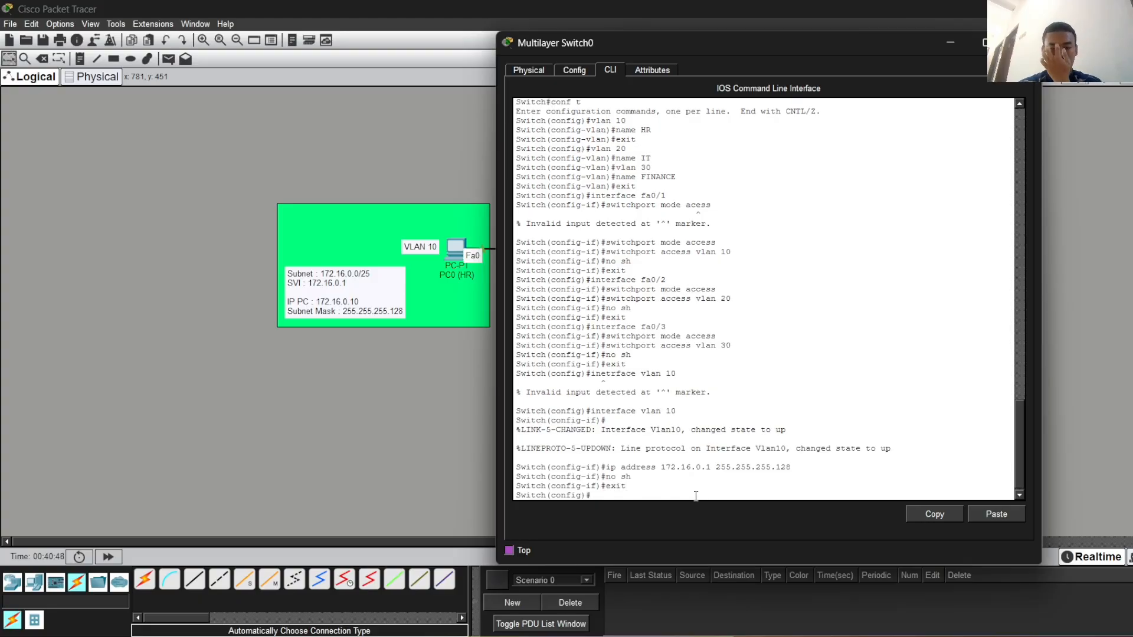
# - Enter interface configuration for the VLAN 20 SVI, correcting the spelling of the interface command
pyautogui.write('exit')
pyautogui.press('Up')
pyautogui.press('Up')
pyautogui.press('Up')
pyautogui.press('Up')
pyautogui.press('Up')
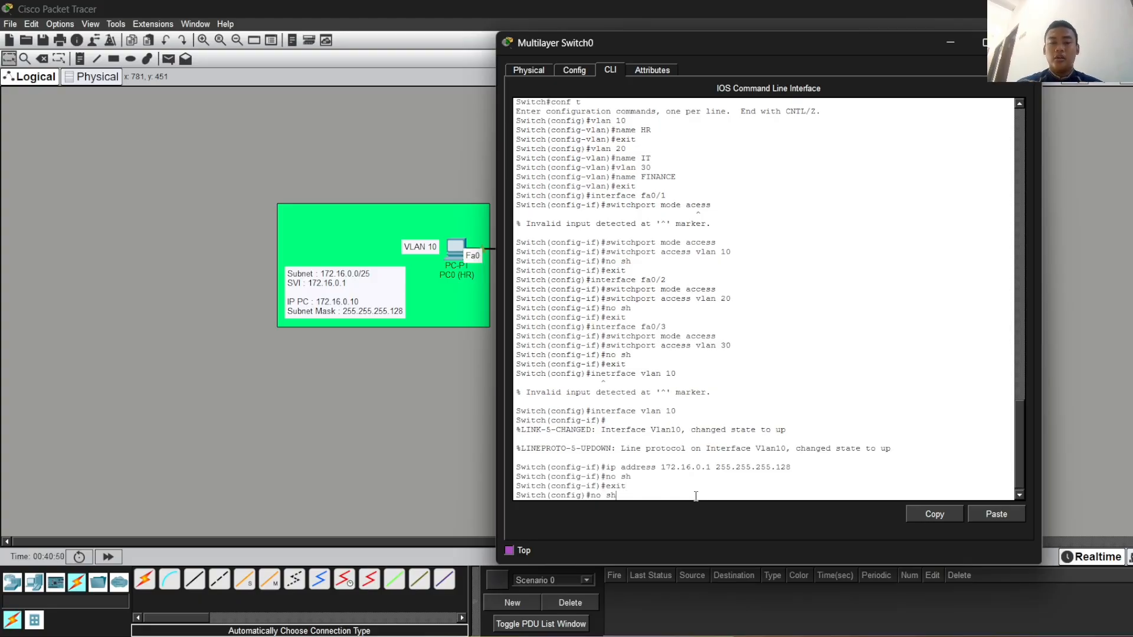
pyautogui.press('BackSpace')
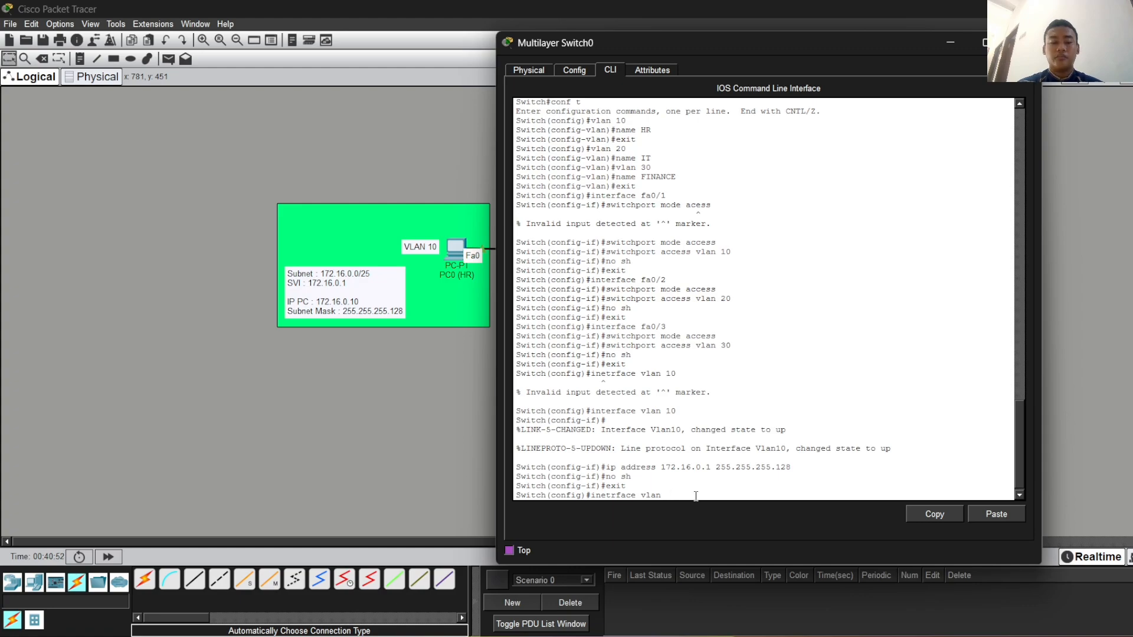
pyautogui.write('20')
pyautogui.press('Return')
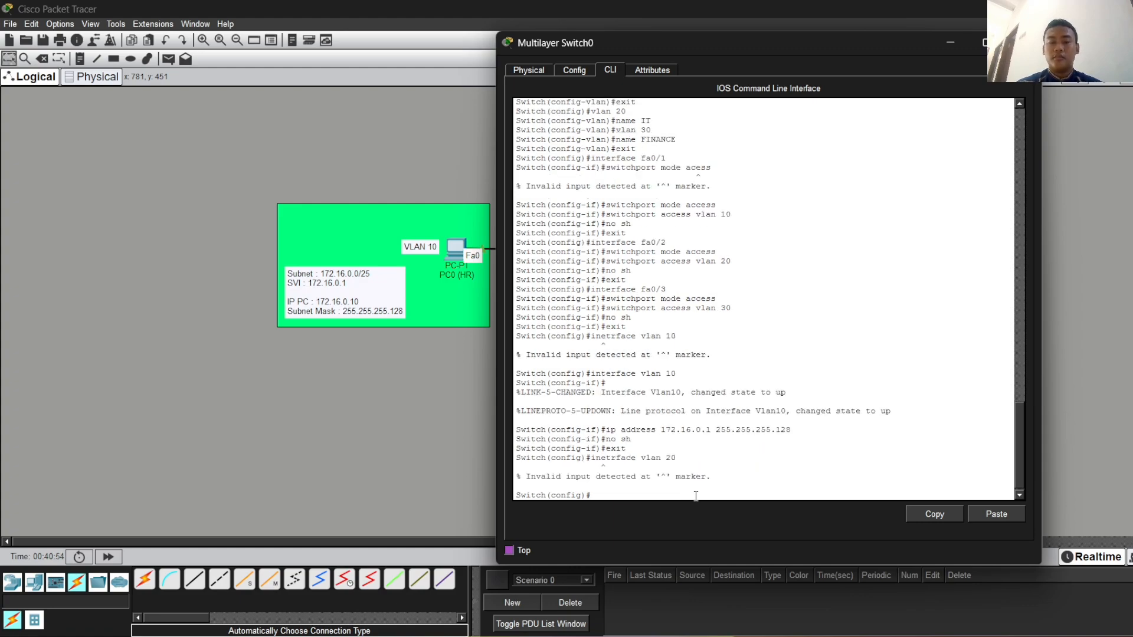
pyautogui.press('Up')
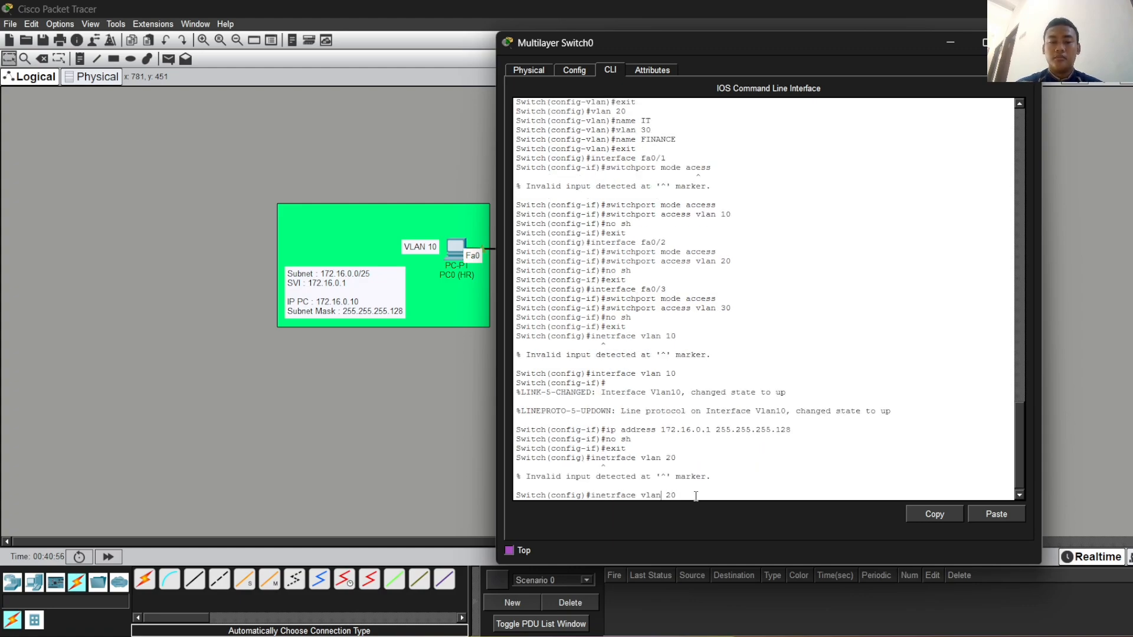
pyautogui.press('Left')
pyautogui.press('Left')
pyautogui.press('Left')
pyautogui.press('Left')
pyautogui.press('Left')
pyautogui.press('Left')
pyautogui.press('Left')
pyautogui.press('Left')
pyautogui.press('Left')
pyautogui.press('Left')
pyautogui.press('Left')
pyautogui.press('Left')
pyautogui.press('Left')
pyautogui.press('BackSpace')
pyautogui.press('BackSpace')
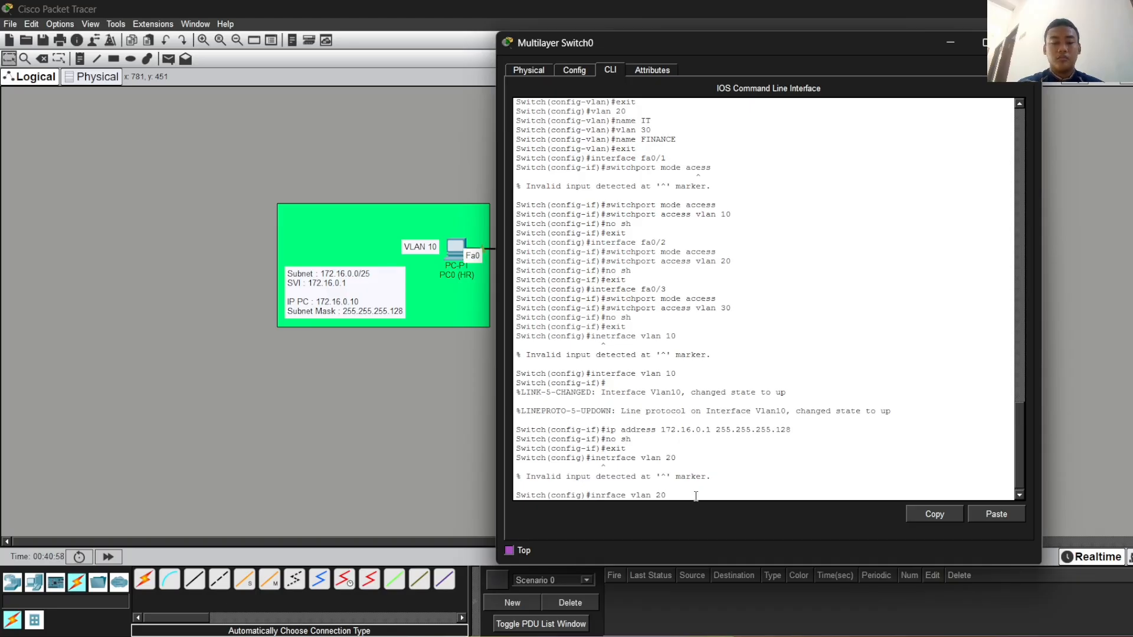
pyautogui.write('te')
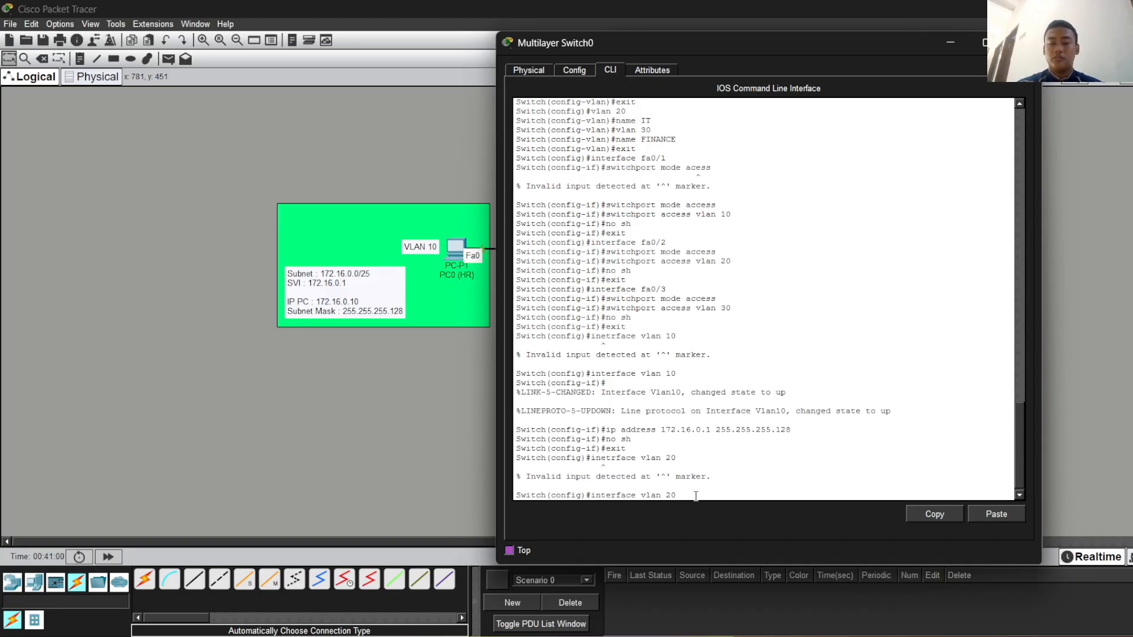
pyautogui.press('Return')
pyautogui.press('Return')
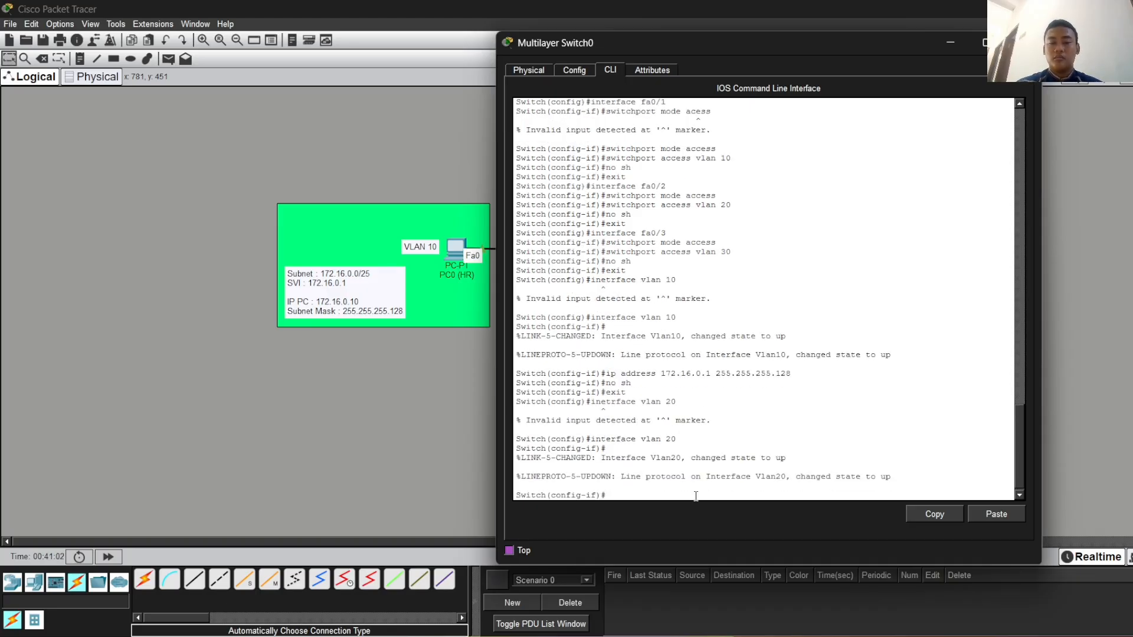
# - Assign IP address 172.16.0.129 with mask 255.255.255.128 to the VLAN 20 interface
pyautogui.press('Up')
pyautogui.press('Up')
pyautogui.press('Up')
pyautogui.press('Up')
pyautogui.press('Up')
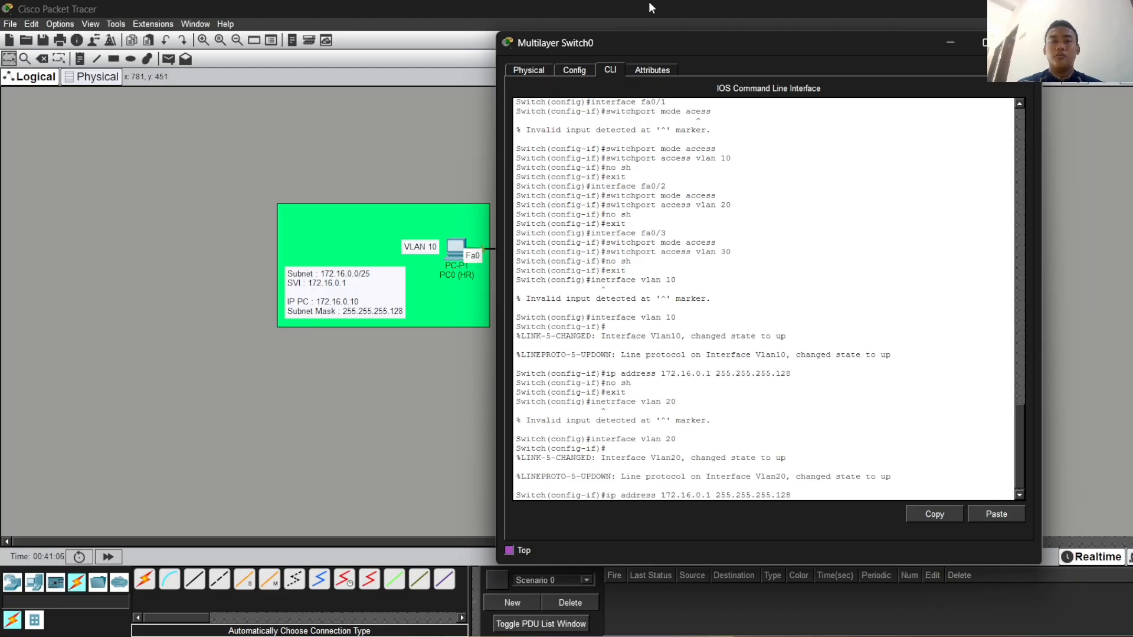
pyautogui.moveTo(625, 40); pyautogui.dragTo(470, 46)
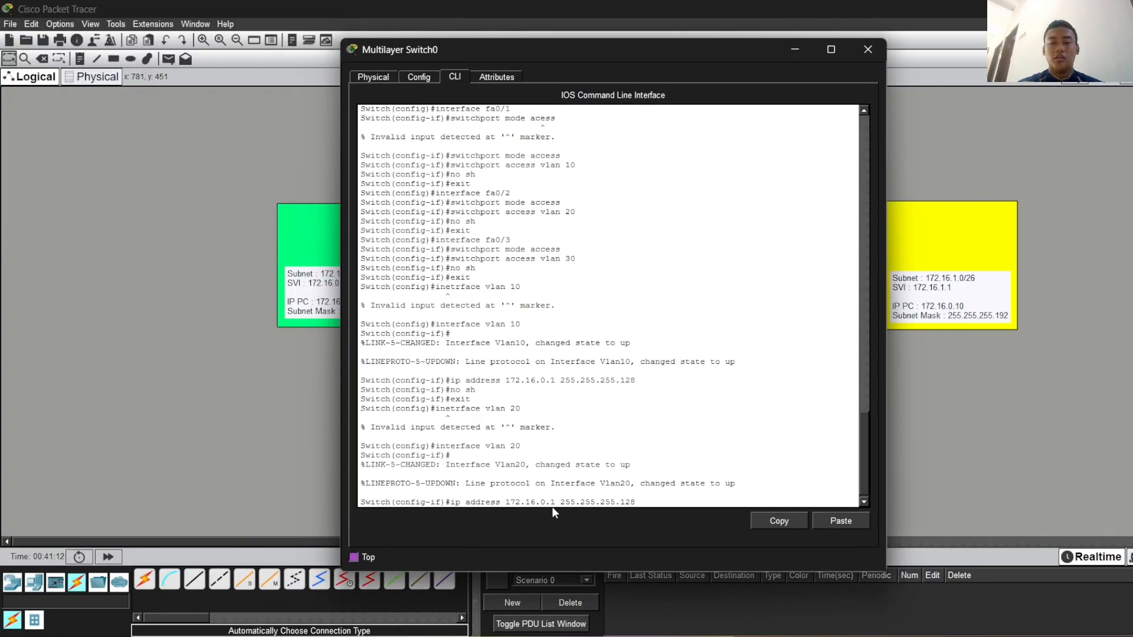
pyautogui.press('Left')
pyautogui.press('Left')
pyautogui.press('Left')
pyautogui.press('BackSpace')
pyautogui.click(659, 505)
pyautogui.write('29')
pyautogui.press('Right')
pyautogui.press('Return')
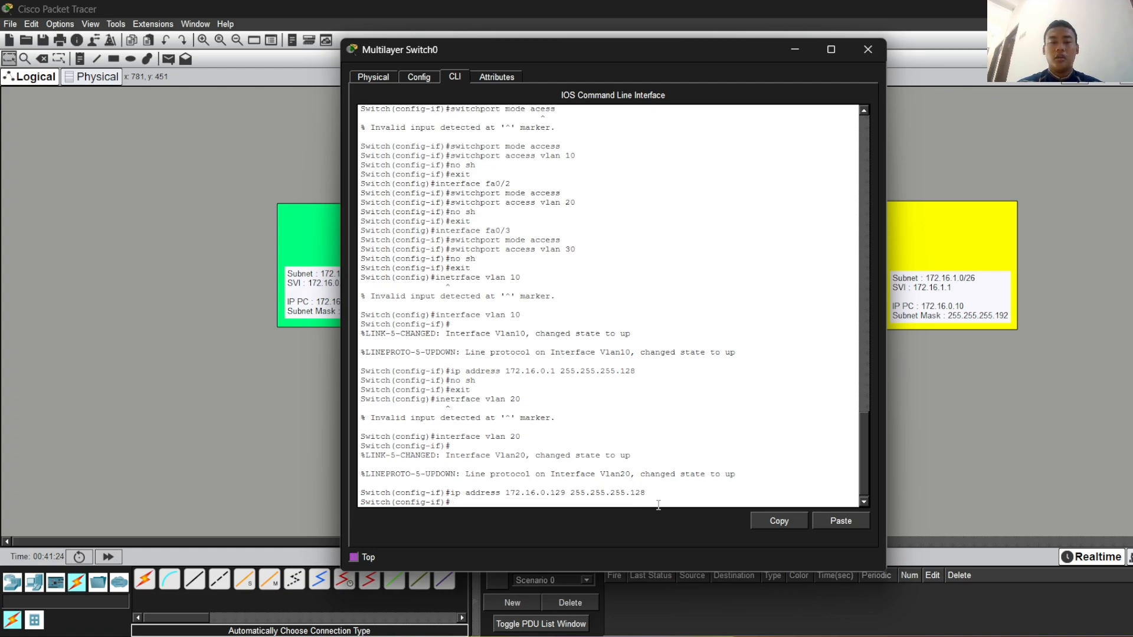
# - Enable the VLAN 20 interface with no shutdown and exit to global configuration mode
pyautogui.write('no sh')
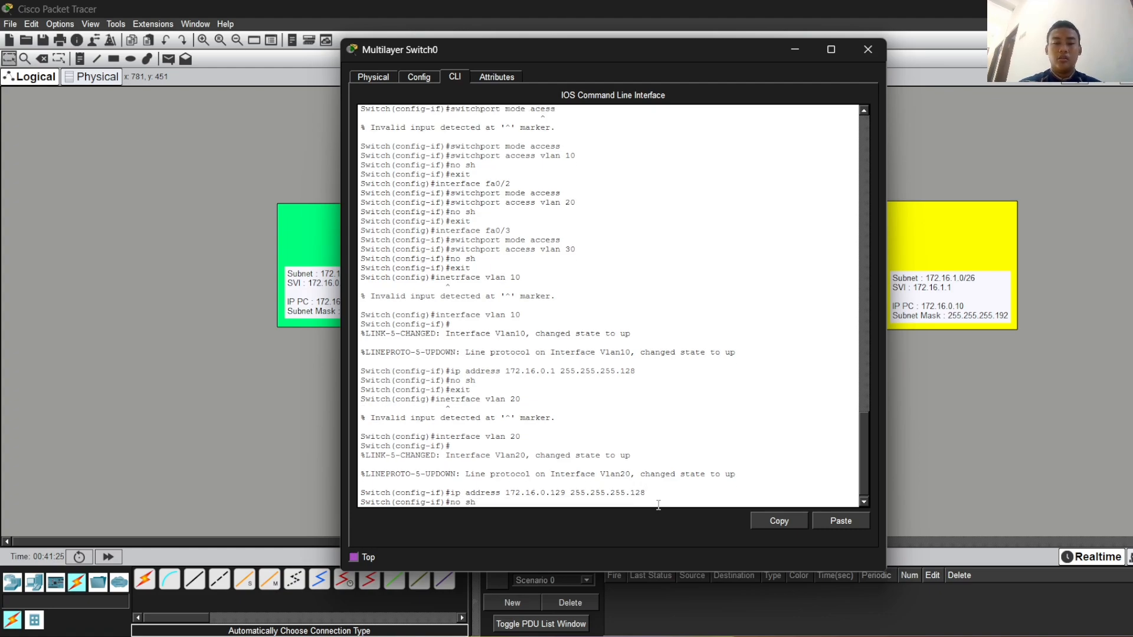
pyautogui.press('Return')
pyautogui.write('exit')
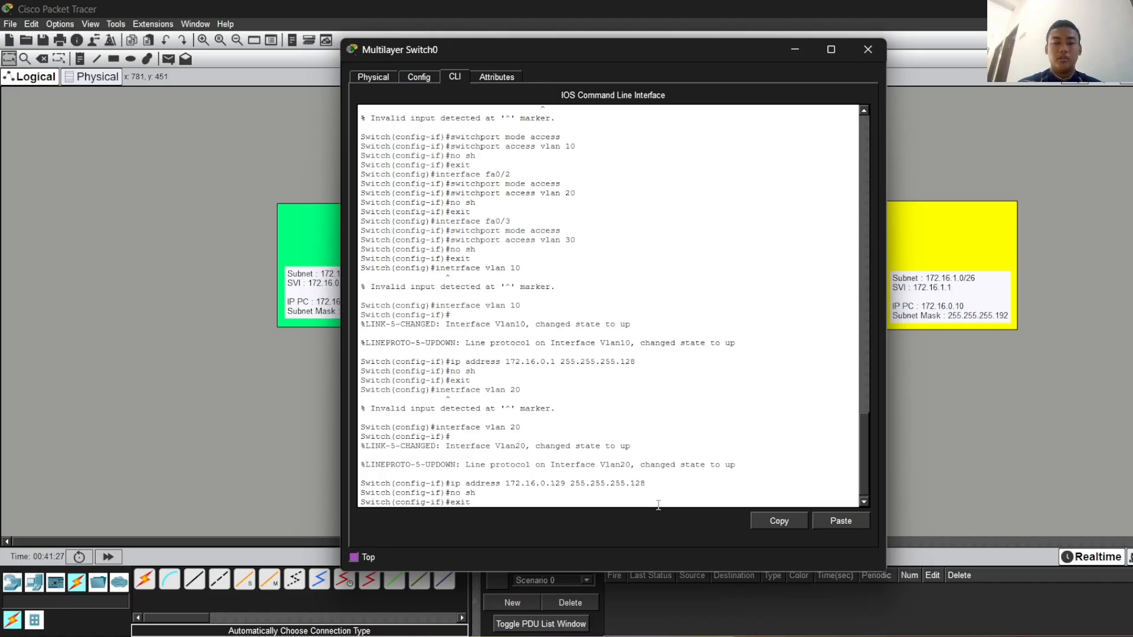
pyautogui.press('Return')
# - Enter interface configuration for the VLAN 30 SVI on the switch
pyautogui.write('interface vlan 20')
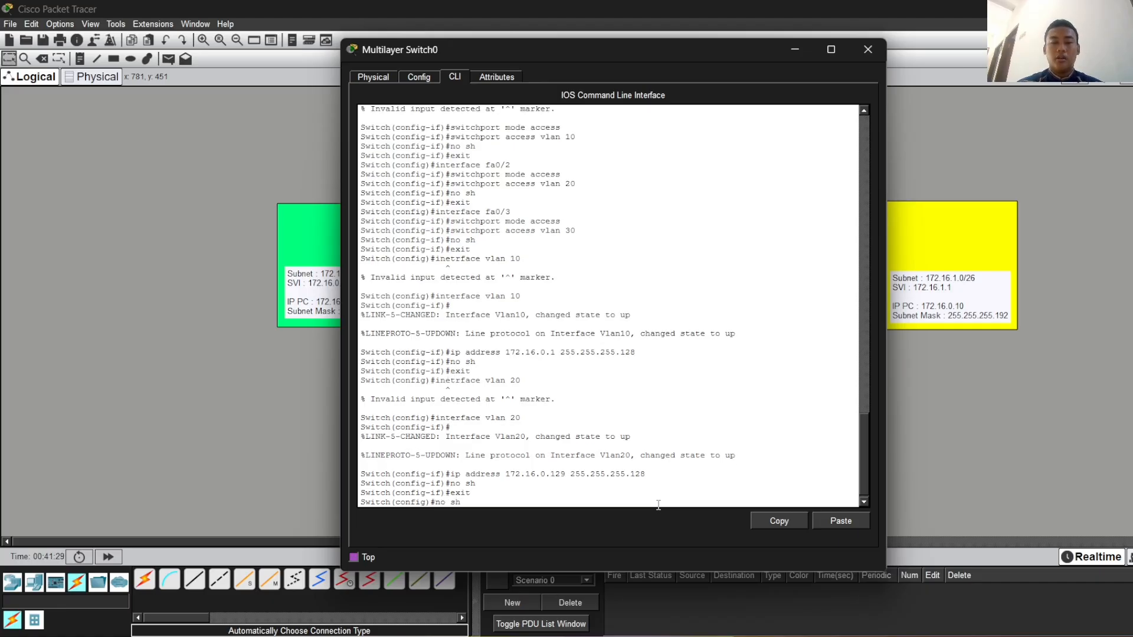
pyautogui.press('BackSpace')
pyautogui.press('BackSpace')
pyautogui.write('30')
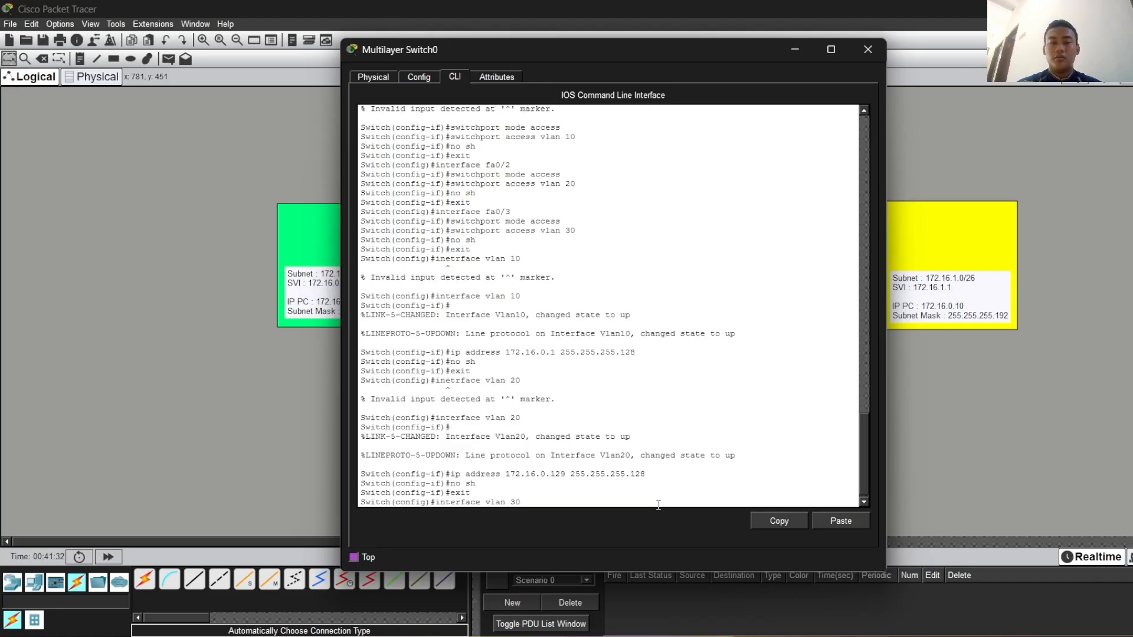
pyautogui.press('Return')
pyautogui.press('Up')
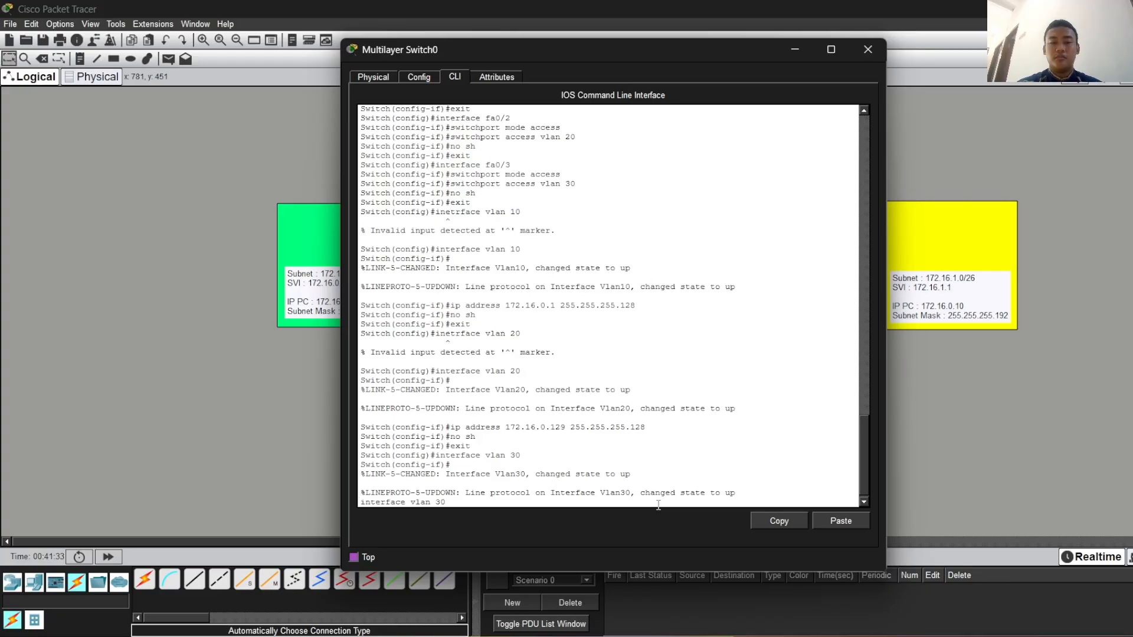
pyautogui.press('BackSpace')
pyautogui.press('BackSpace')
pyautogui.press('BackSpace')
pyautogui.press('BackSpace')
pyautogui.press('BackSpace')
pyautogui.press('BackSpace')
pyautogui.press('BackSpace')
pyautogui.press('BackSpace')
pyautogui.press('BackSpace')
pyautogui.press('BackSpace')
pyautogui.press('BackSpace')
pyautogui.press('BackSpace')
pyautogui.press('BackSpace')
pyautogui.press('BackSpace')
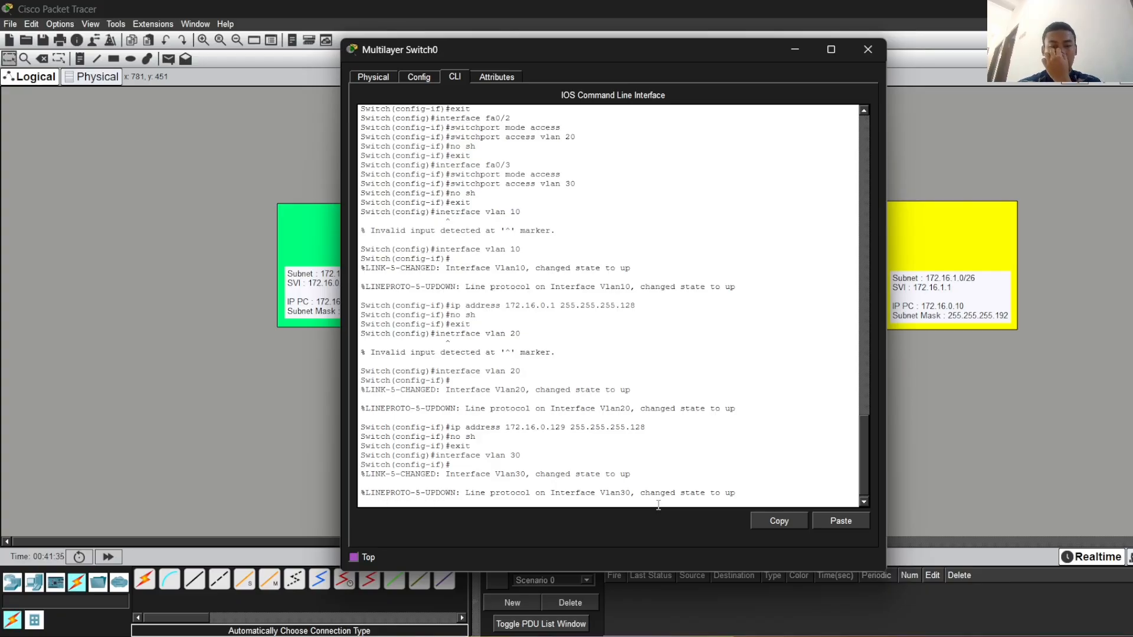
# - Assign IP address 172.16.1.1 with mask 255.255.255.192 to the VLAN 30 interface
pyautogui.press('Up')
pyautogui.press('Up')
pyautogui.press('Up')
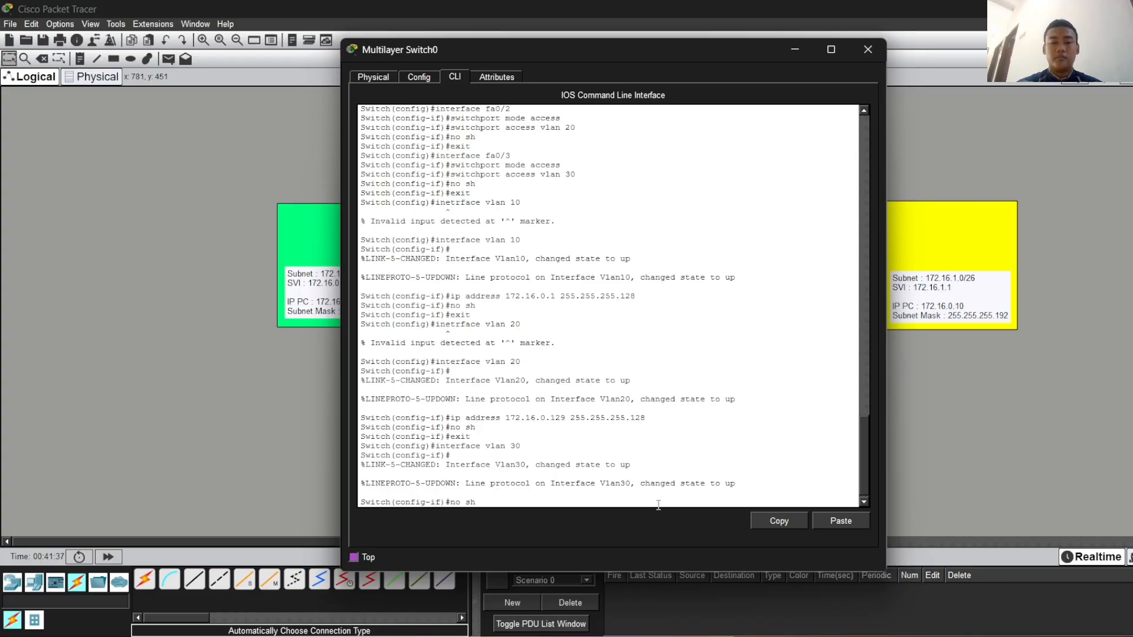
pyautogui.press('Up')
pyautogui.press('Down')
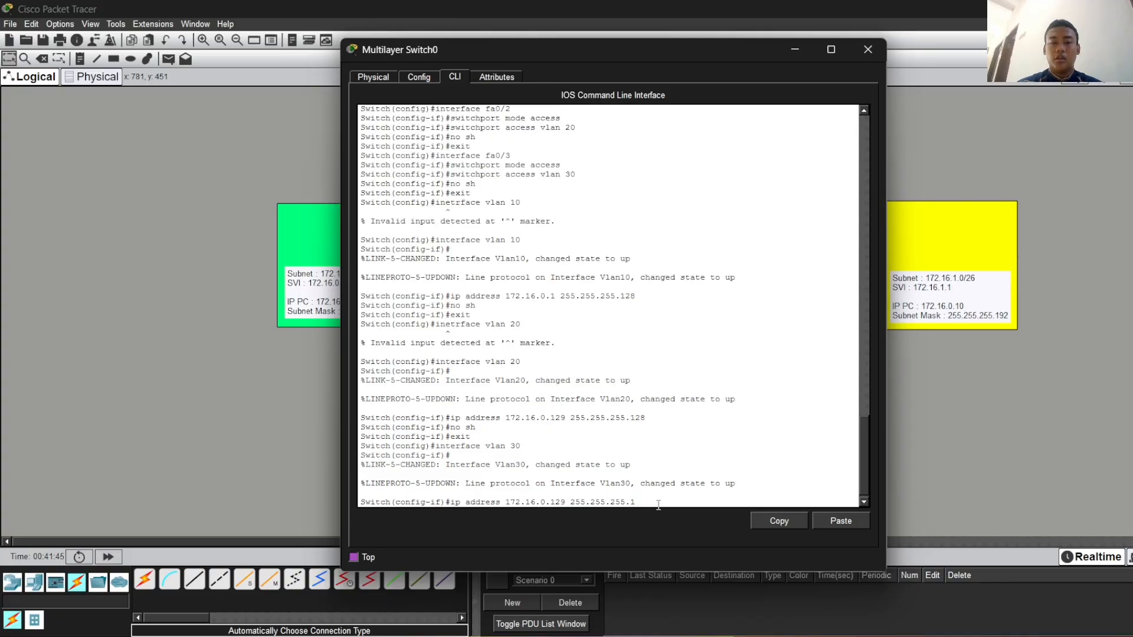
pyautogui.press('BackSpace')
pyautogui.press('BackSpace')
pyautogui.press('BackSpace')
pyautogui.press('BackSpace')
pyautogui.press('BackSpace')
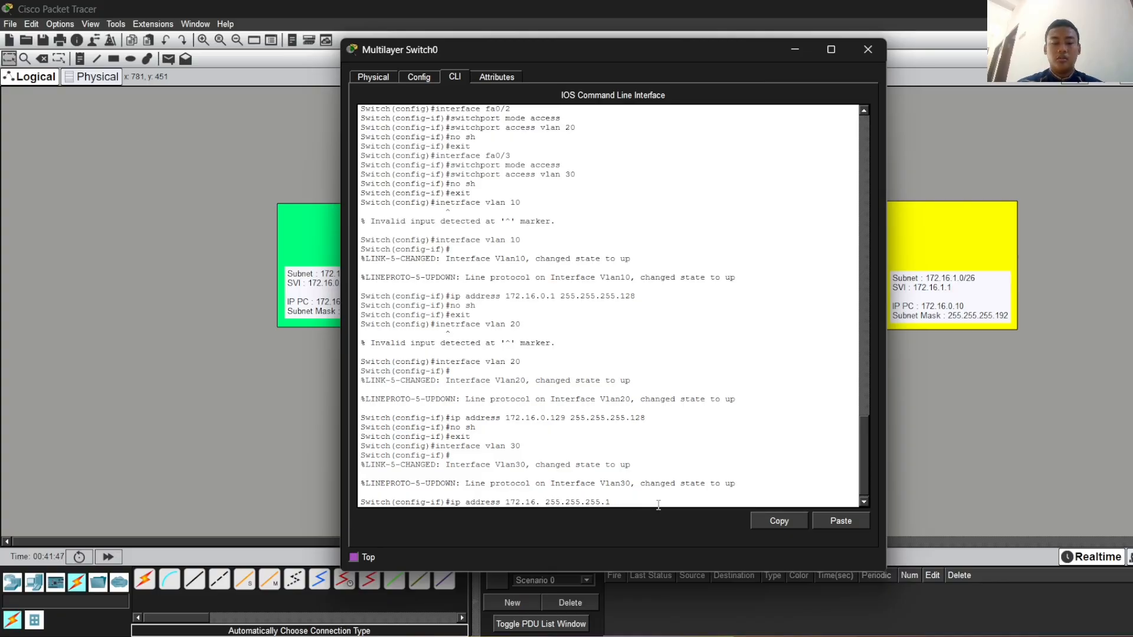
pyautogui.write('1.1')
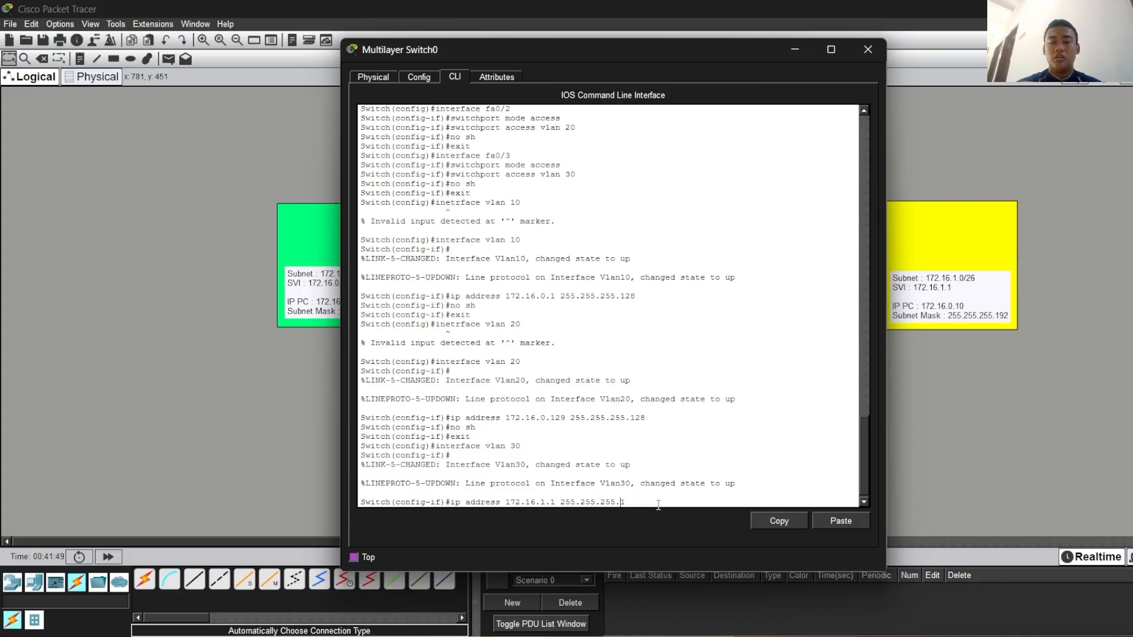
pyautogui.write('9')
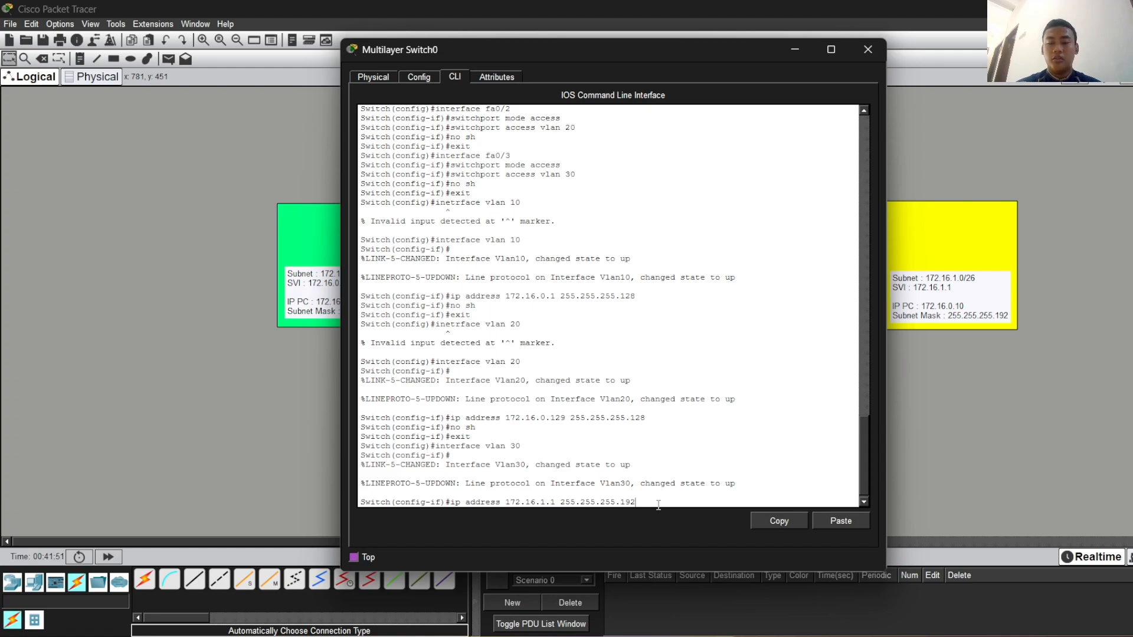
pyautogui.write('2')
pyautogui.press('Return')
# - Enable the VLAN 30 interface with no shutdown and exit to global configuration mode
pyautogui.write('no ')
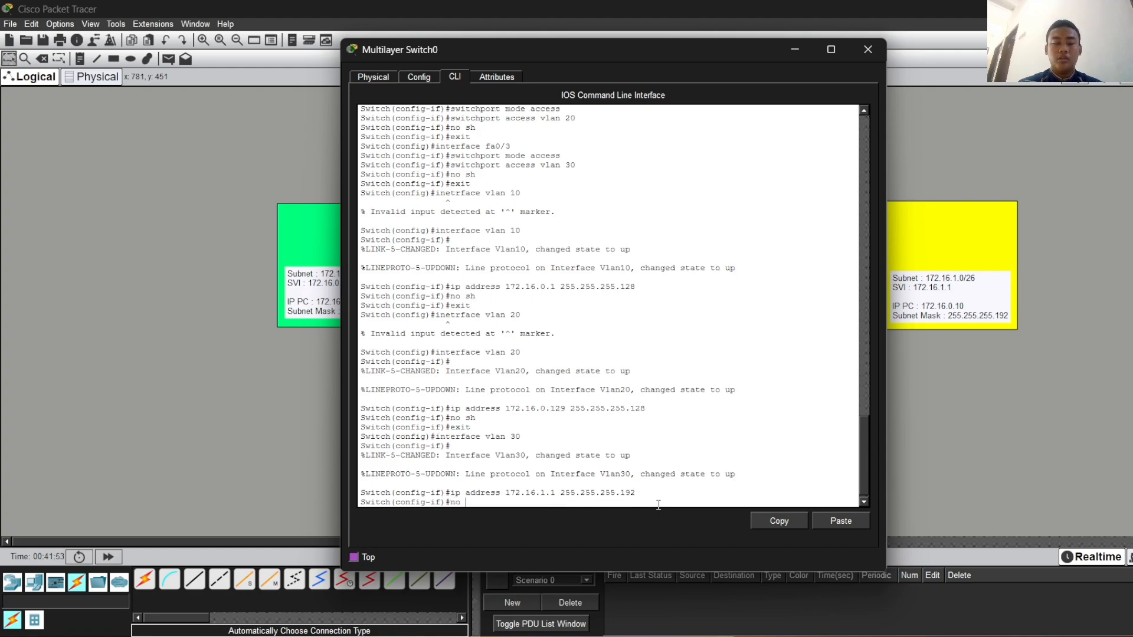
pyautogui.write('sh')
pyautogui.press('Return')
pyautogui.write('ex')
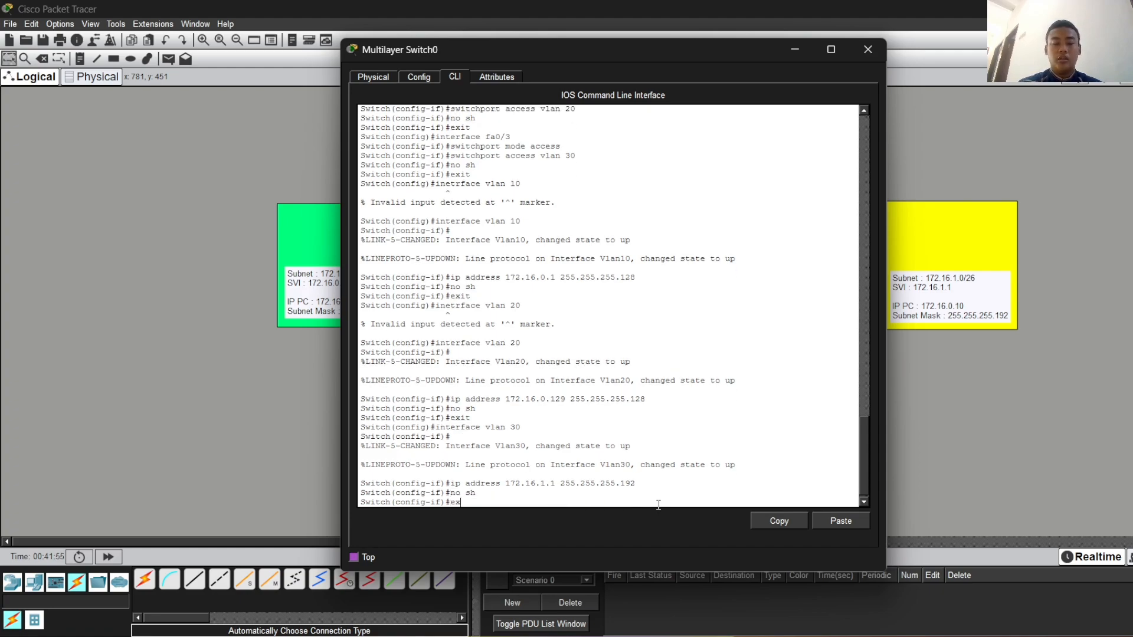
pyautogui.write('it')
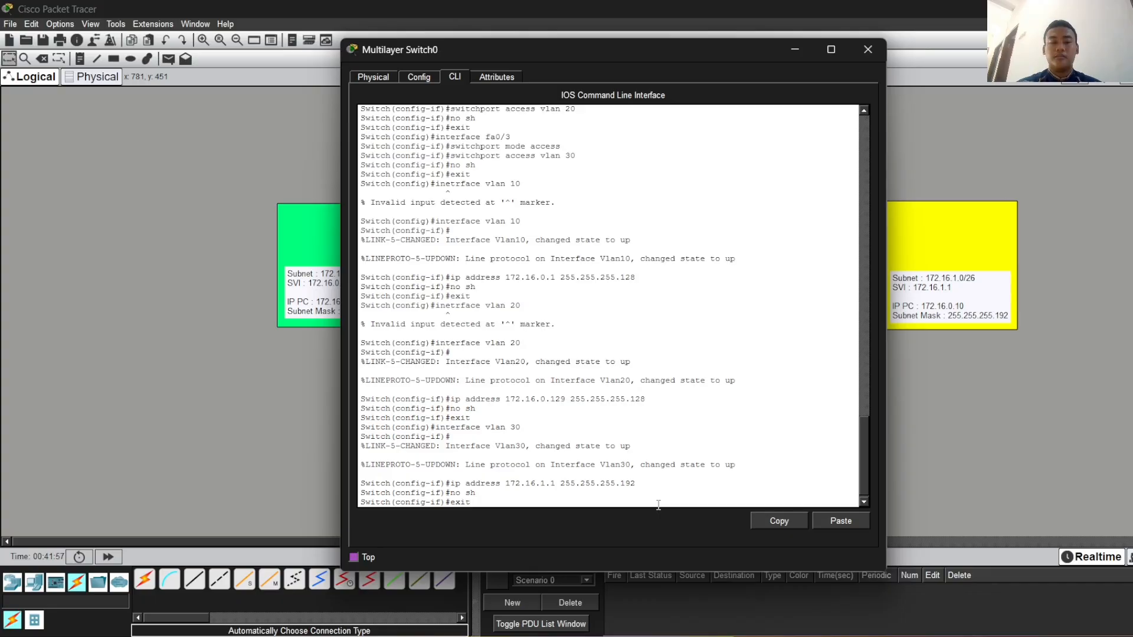
pyautogui.press('Return')
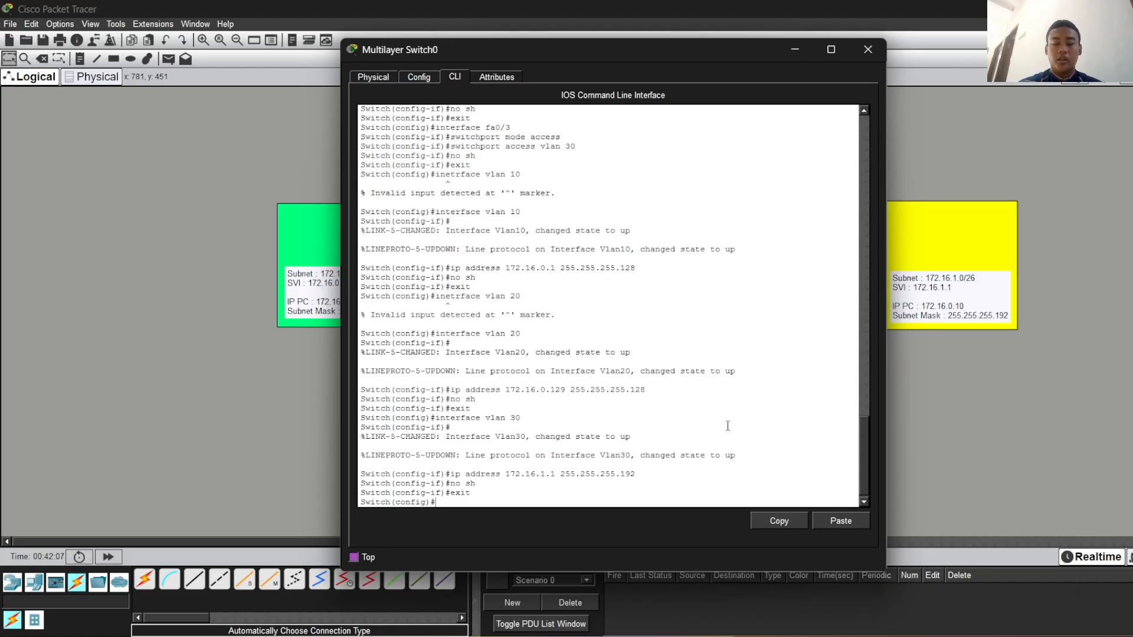
# - Enable IP routing on the multilayer switch and exit to privileged EXEC mode
pyautogui.write('ip R')
pyautogui.write('routing')
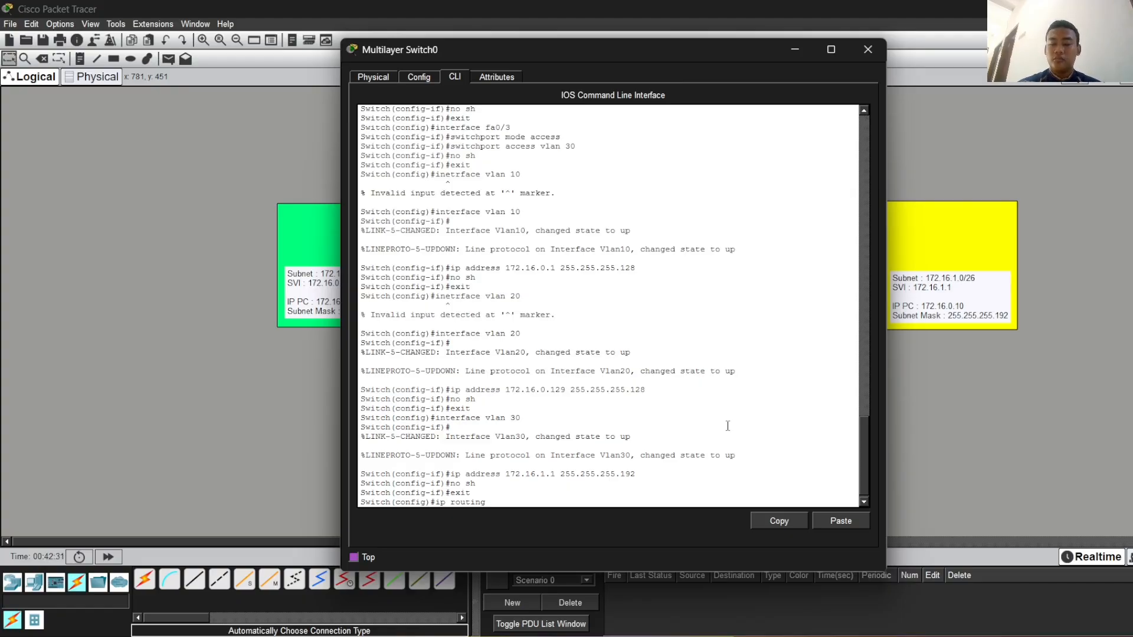
pyautogui.press('Return')
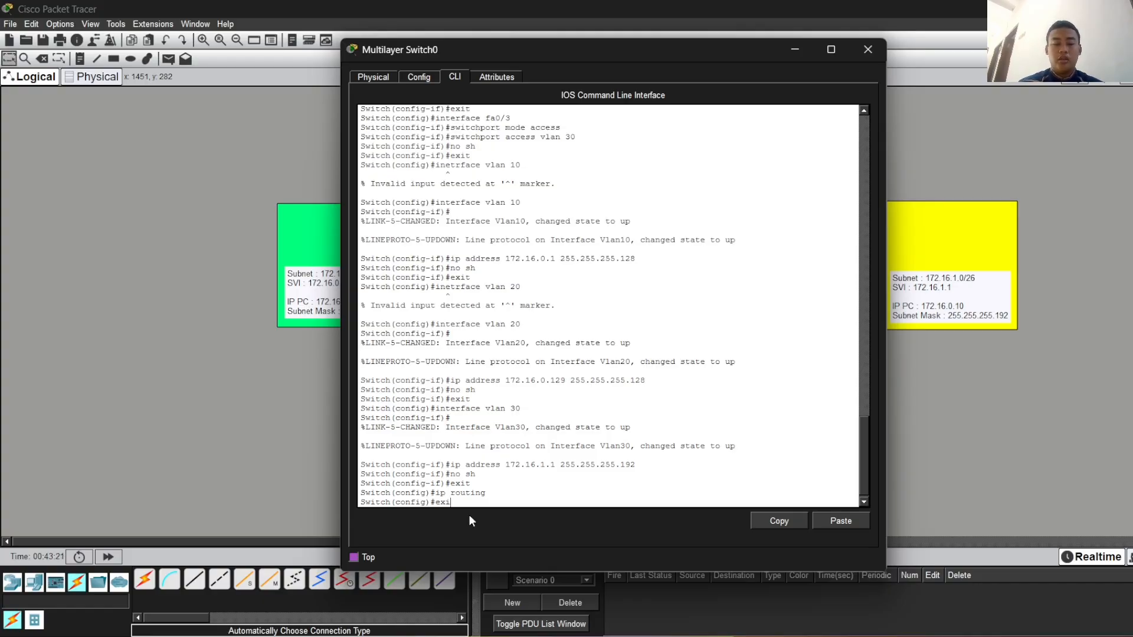
pyautogui.press('Return')
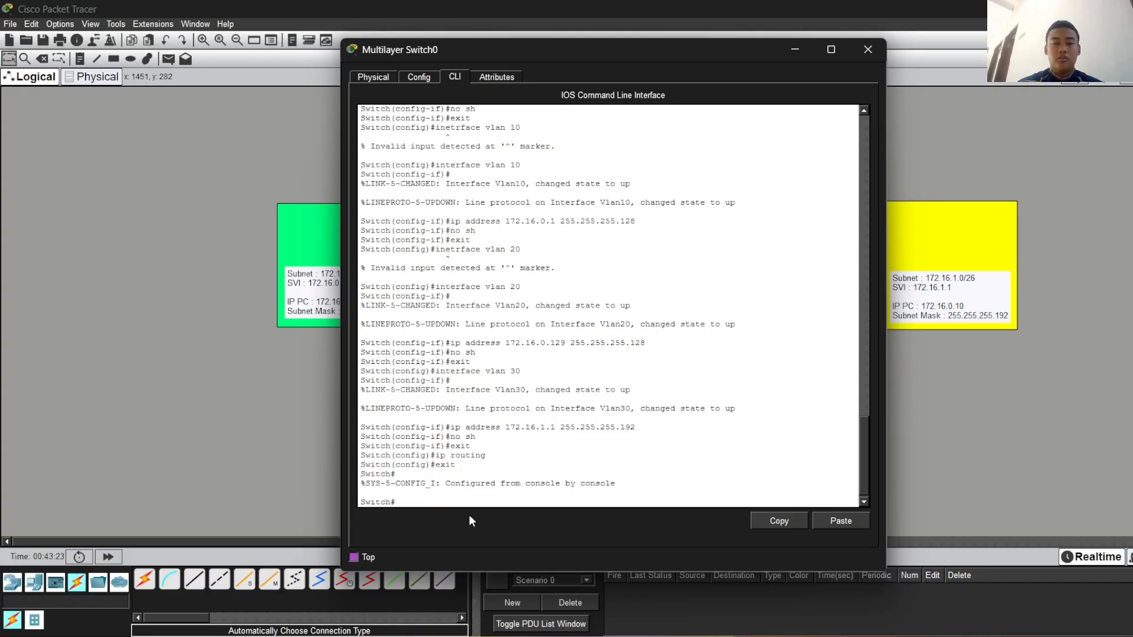
# - Display the switch's brief VLAN table to check the VLANs and their port assignments
pyautogui.write('show ')
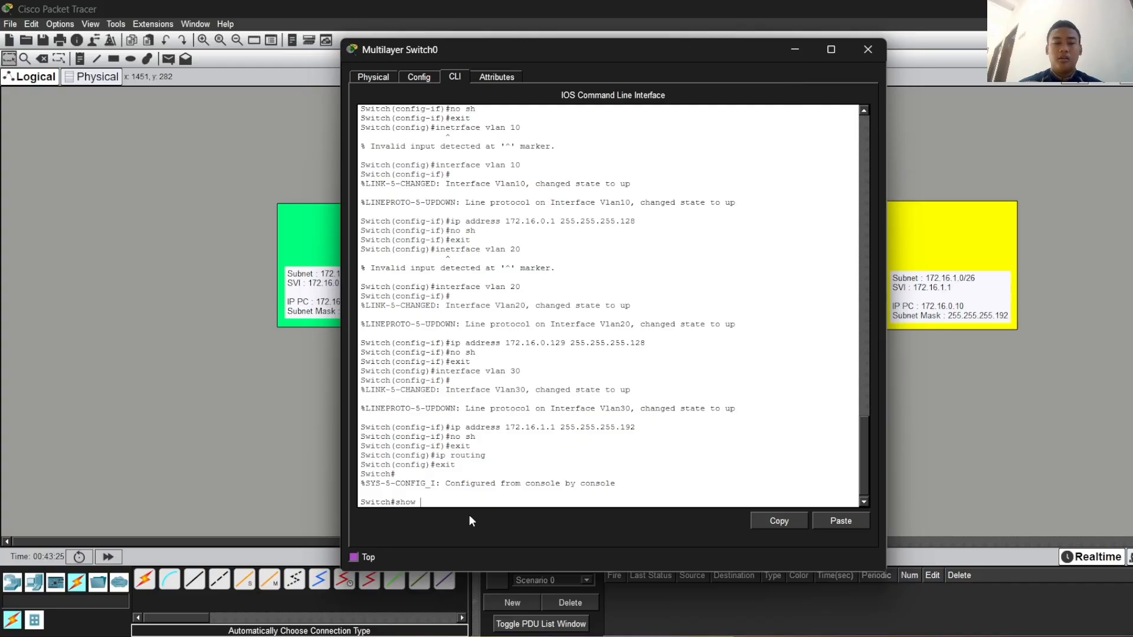
pyautogui.write('vlan brief')
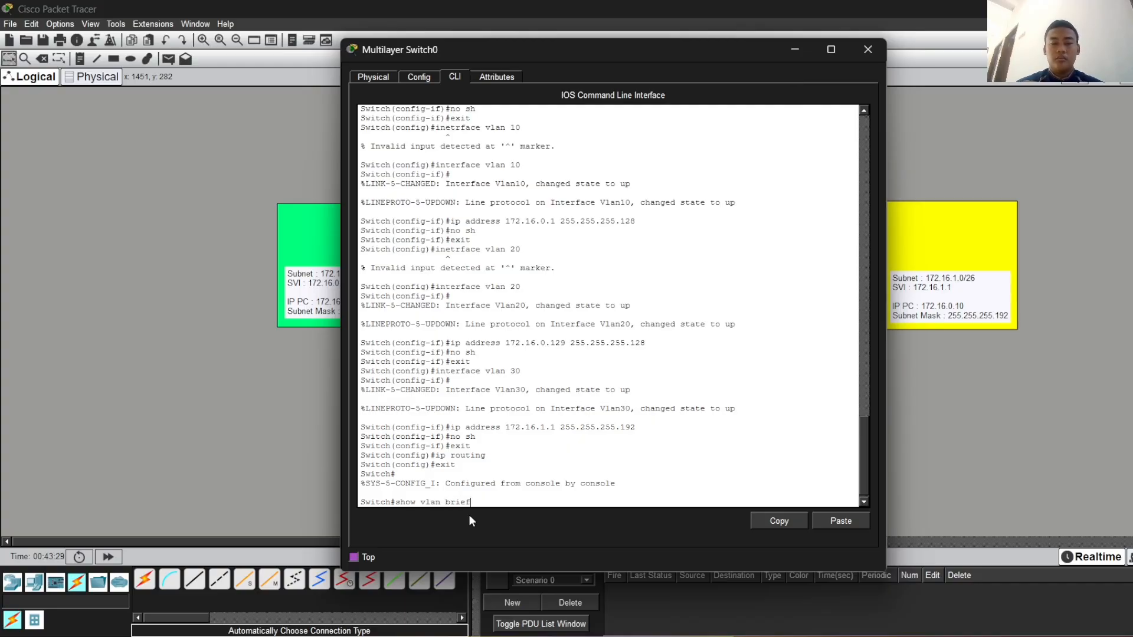
pyautogui.press('Return')
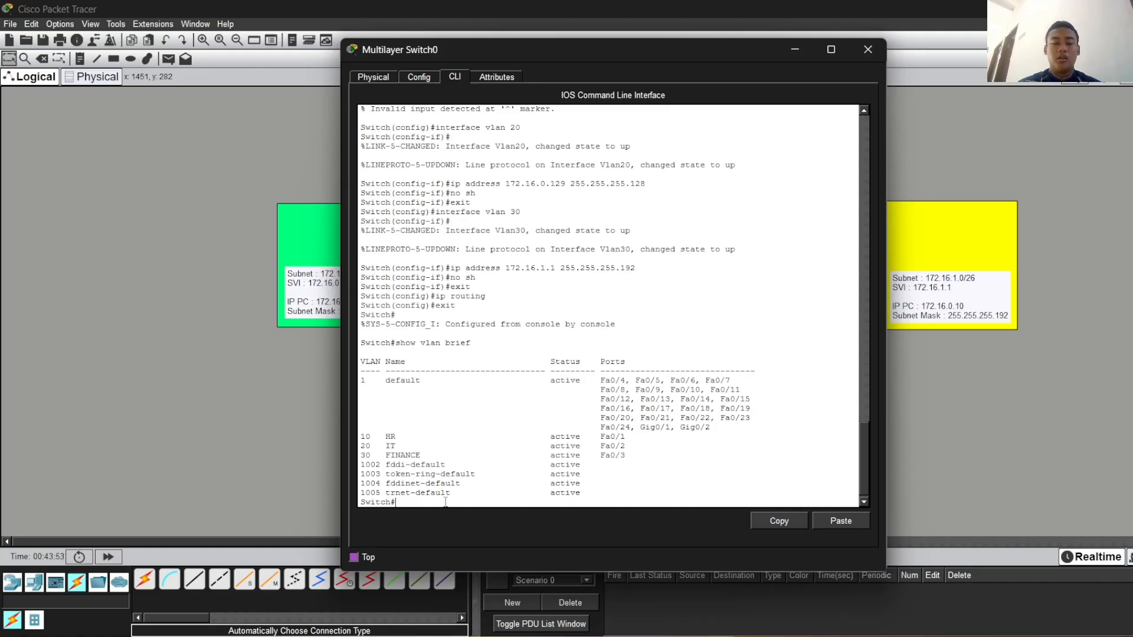
# - Display the complete IP interface brief on the switch to check the addresses and status of the VLAN interfaces
pyautogui.write('how i')
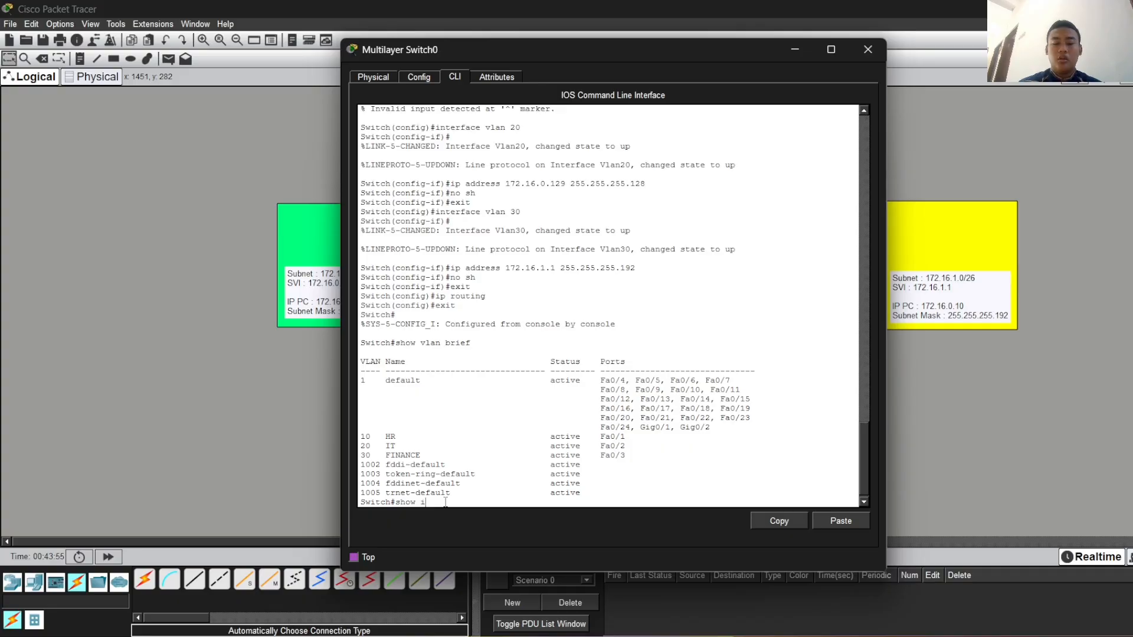
pyautogui.write('p inter')
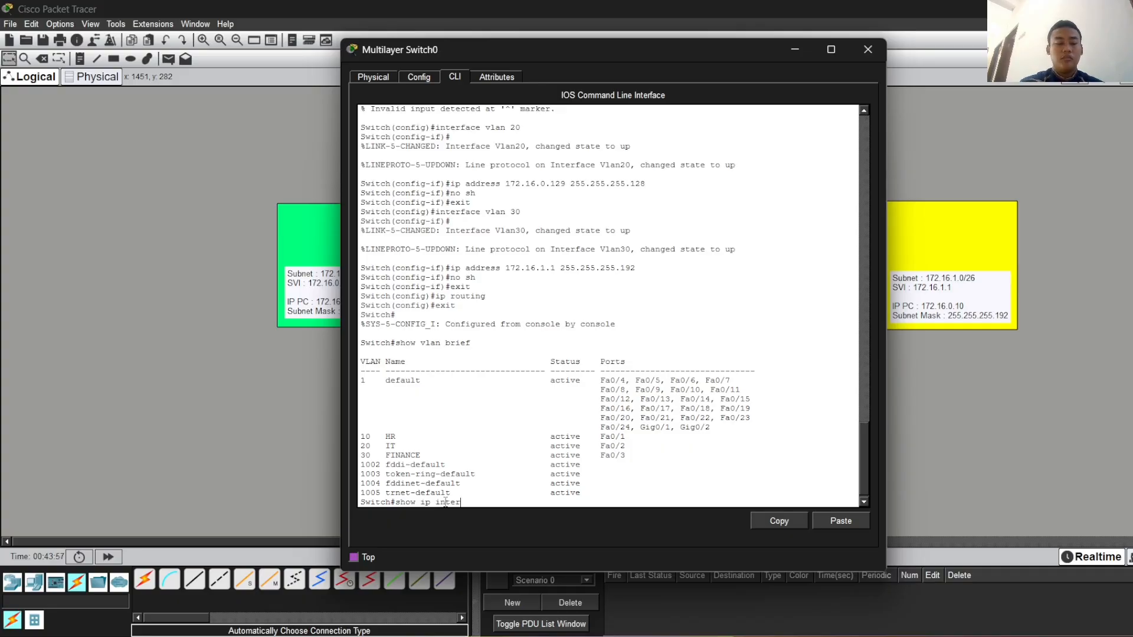
pyautogui.write('face')
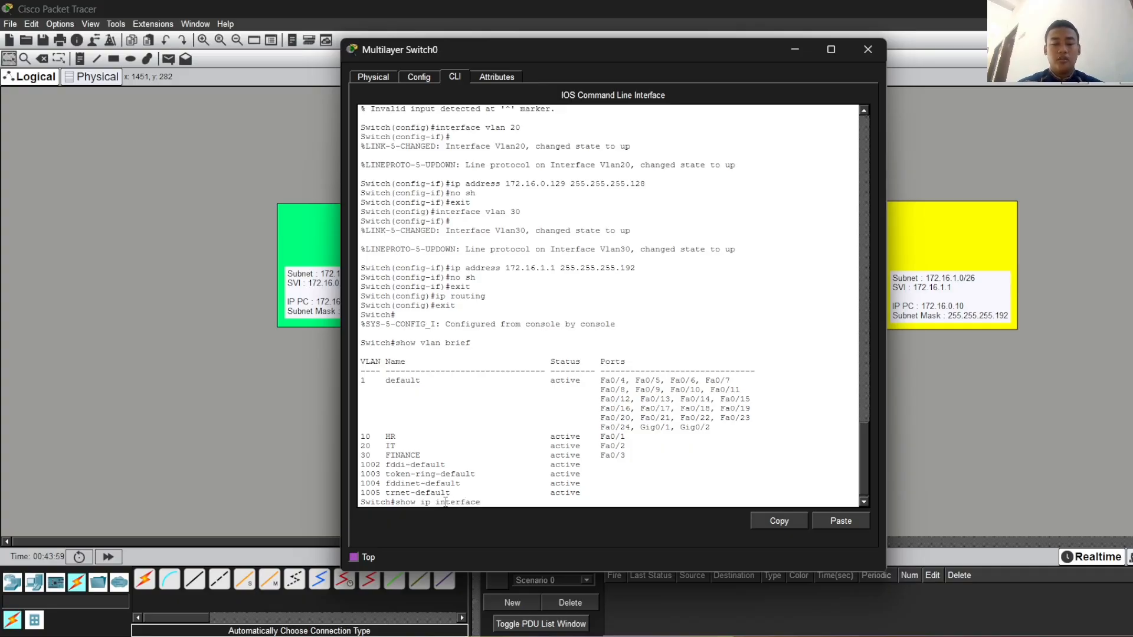
pyautogui.write(' brief')
pyautogui.press('Return')
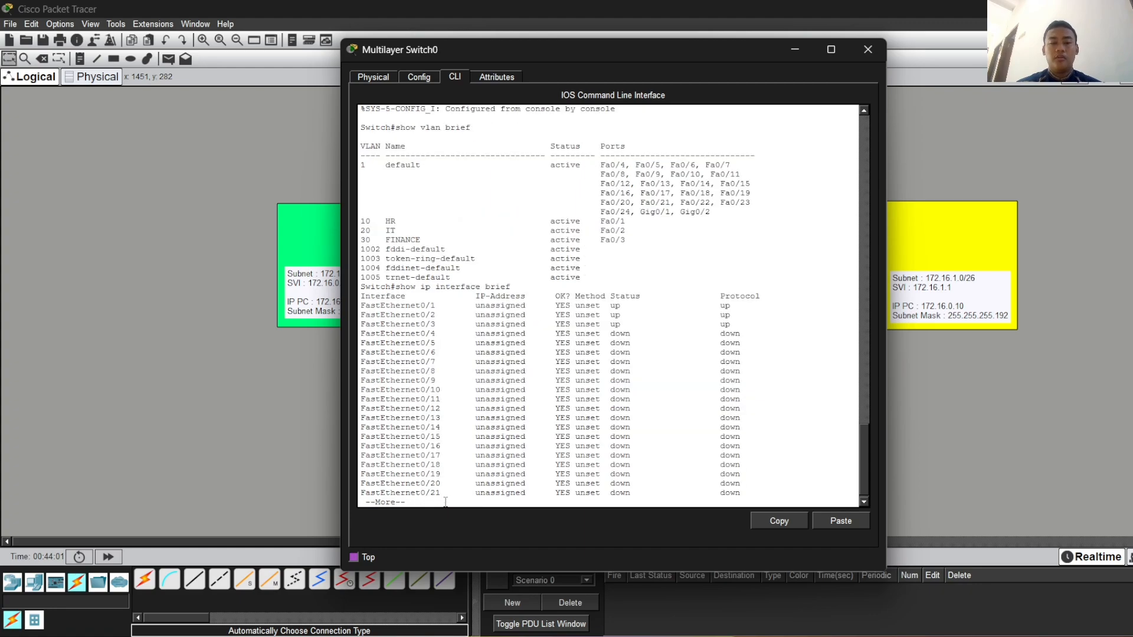
pyautogui.press('Return')
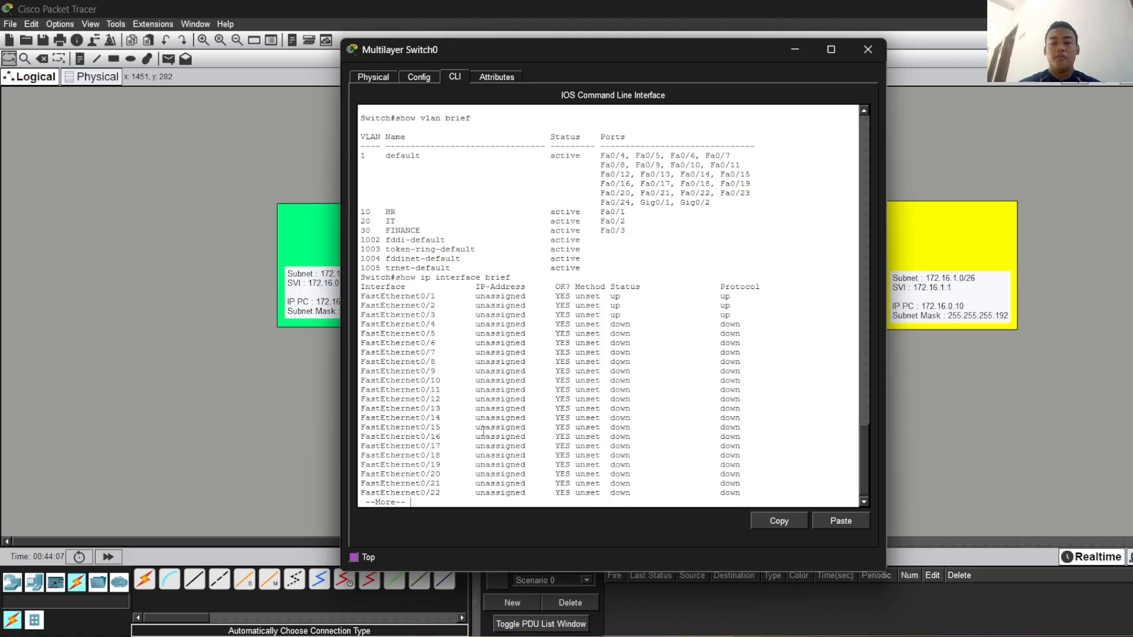
pyautogui.press('space')
pyautogui.press('Return')
pyautogui.press('Return')
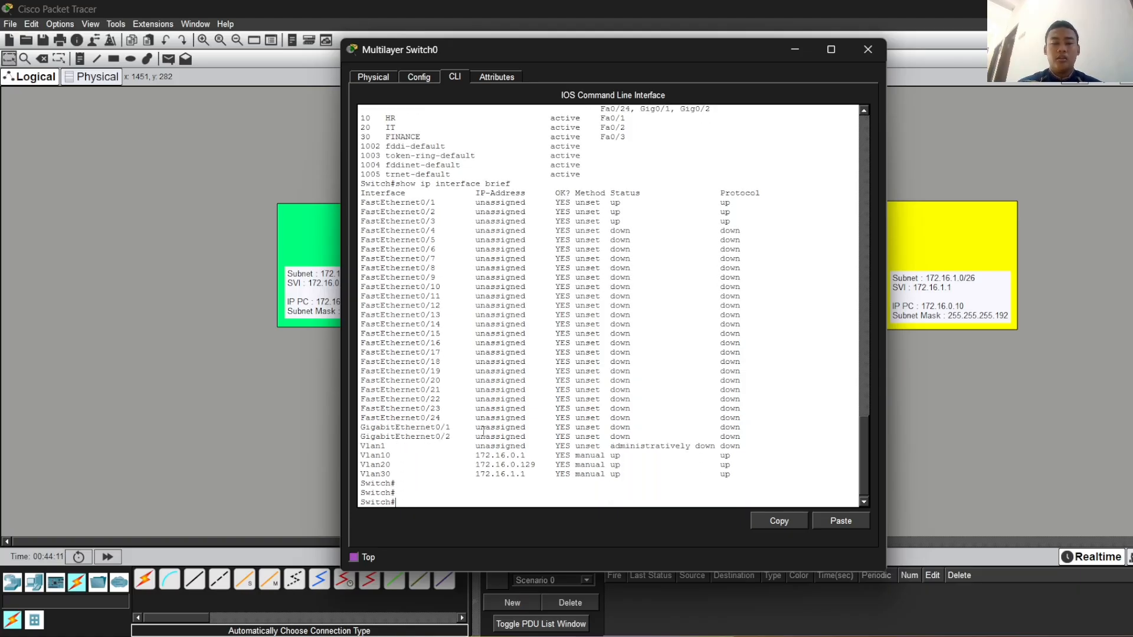
# - Display the switch's IP routing table to check its connected routes, and minimize the switch window
pyautogui.write('show ')
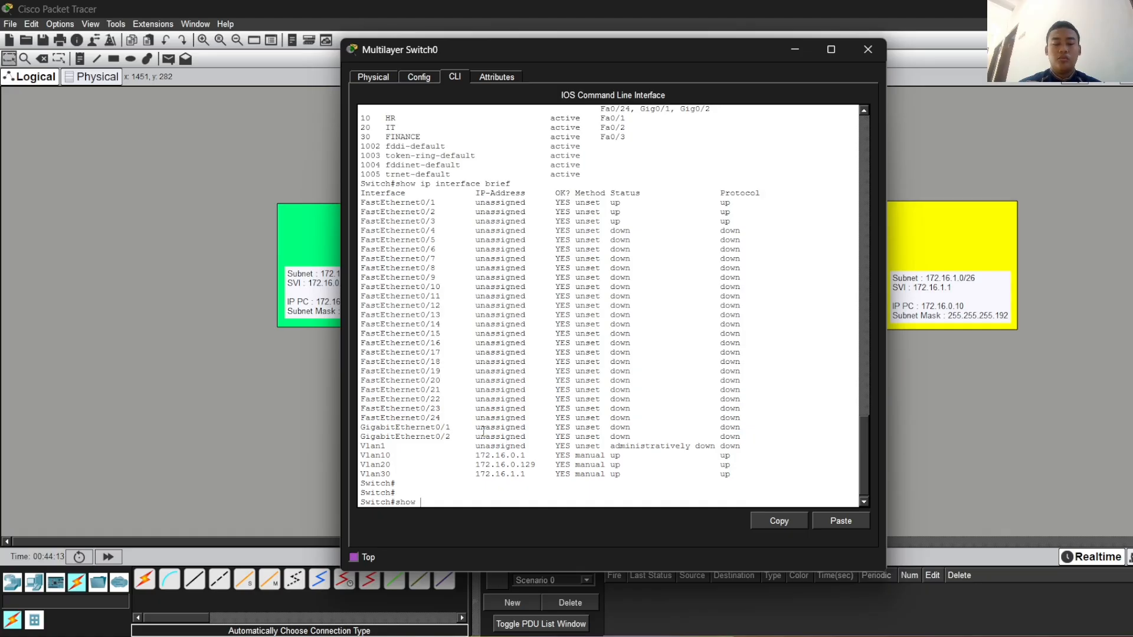
pyautogui.write('ip route')
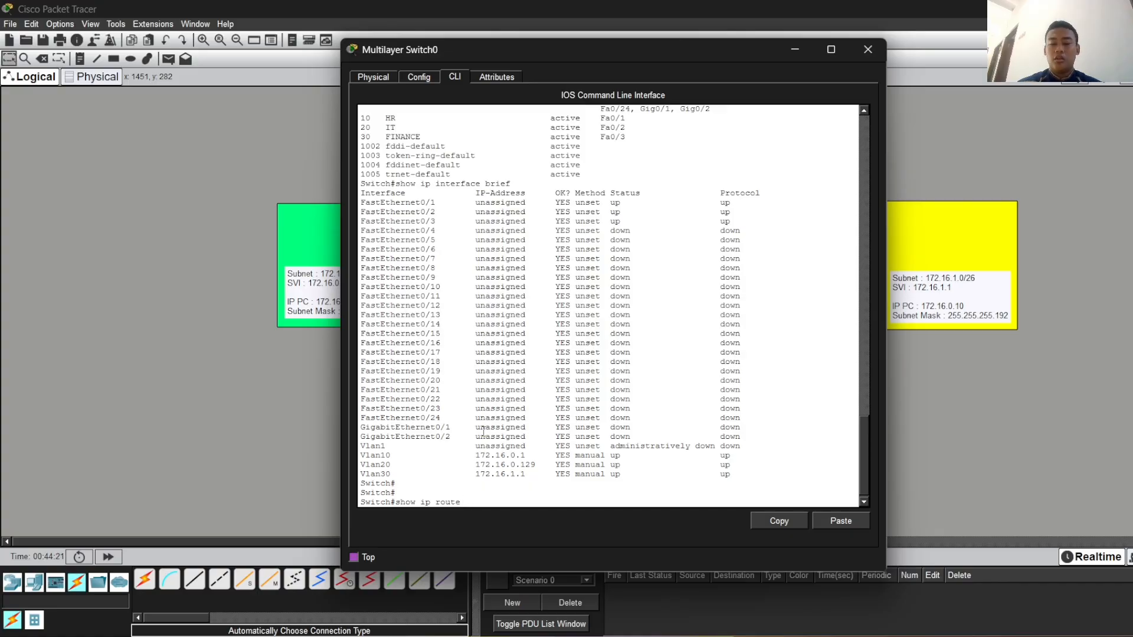
pyautogui.press('Return')
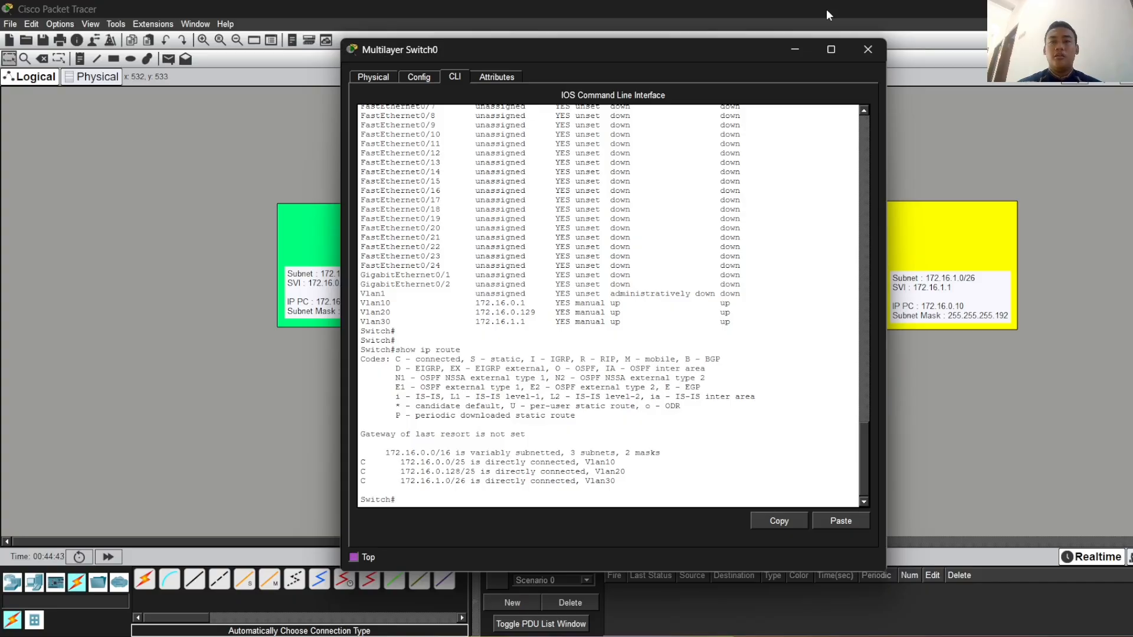
pyautogui.click(794, 58)
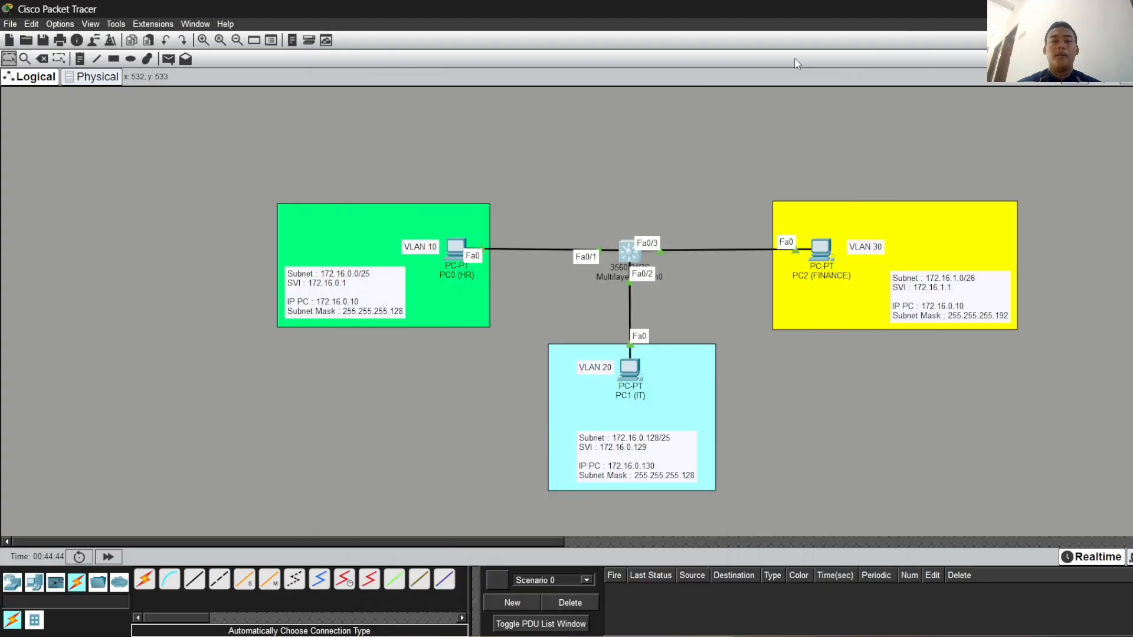
# - Open the IP configuration of PC0 (HR) and set its static IPv4 address to 172.16.0.10
pyautogui.click(458, 244)
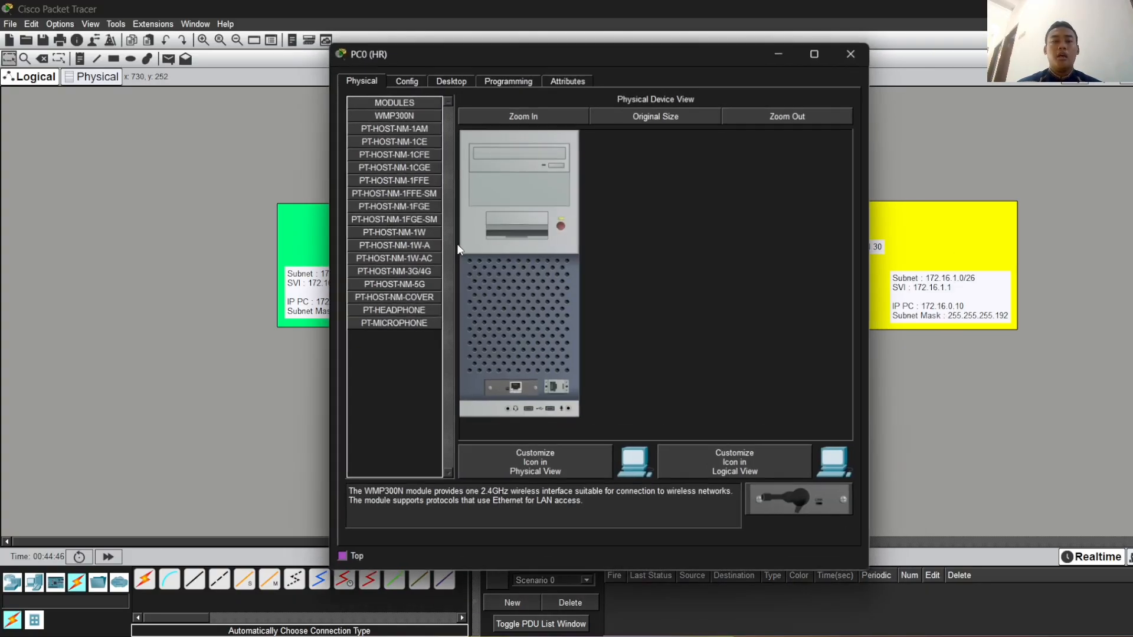
pyautogui.click(463, 79)
pyautogui.click(392, 118)
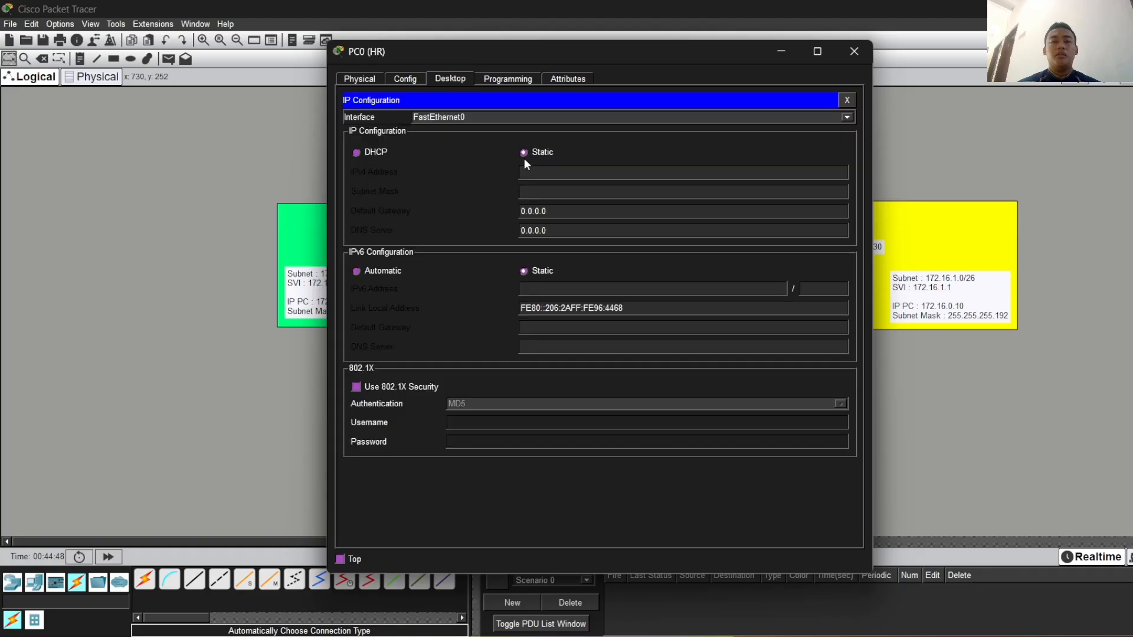
pyautogui.write('172')
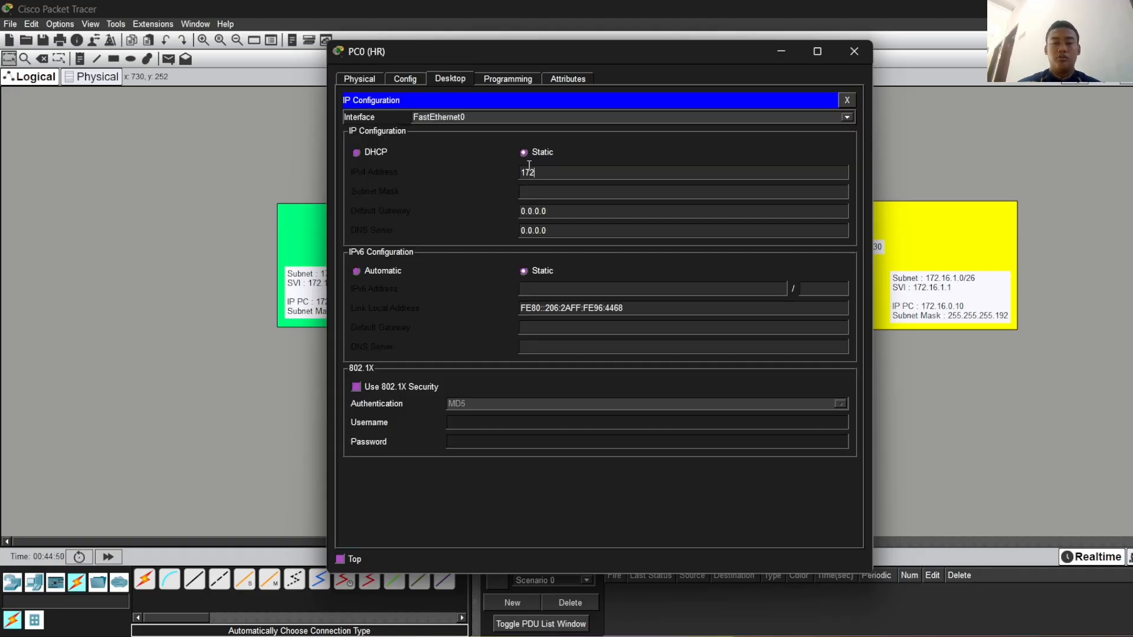
pyautogui.write('.16.0.10')
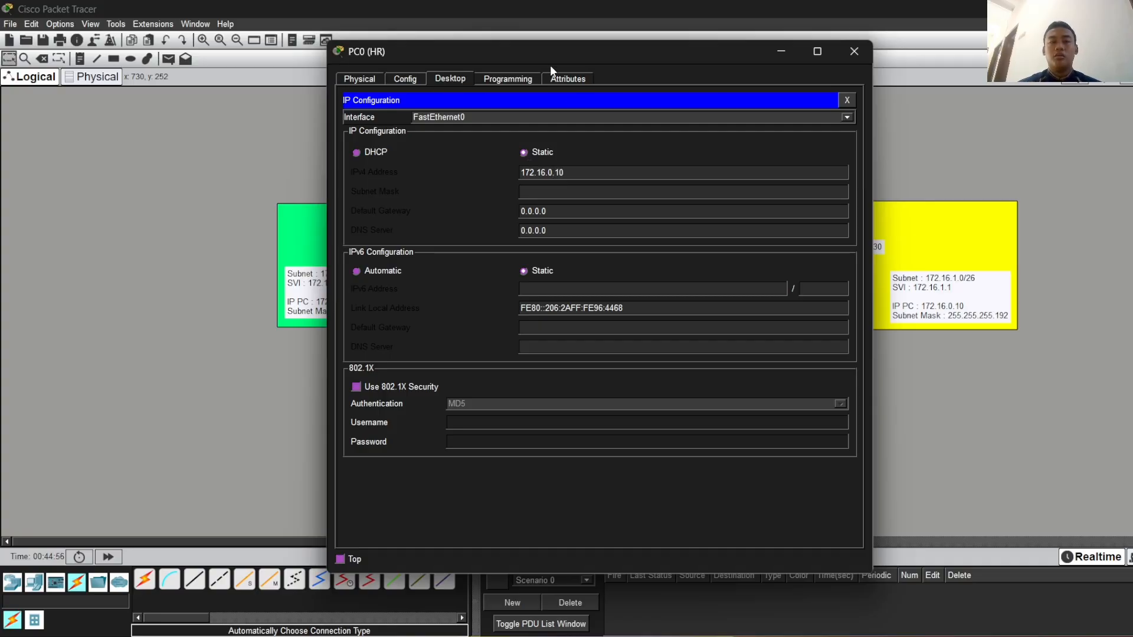
# - Move the PC0 window clear of the VLAN 10 notes and set the subnet mask to 255.255.255.128
pyautogui.moveTo(550, 51); pyautogui.dragTo(716, 38)
pyautogui.click(746, 171)
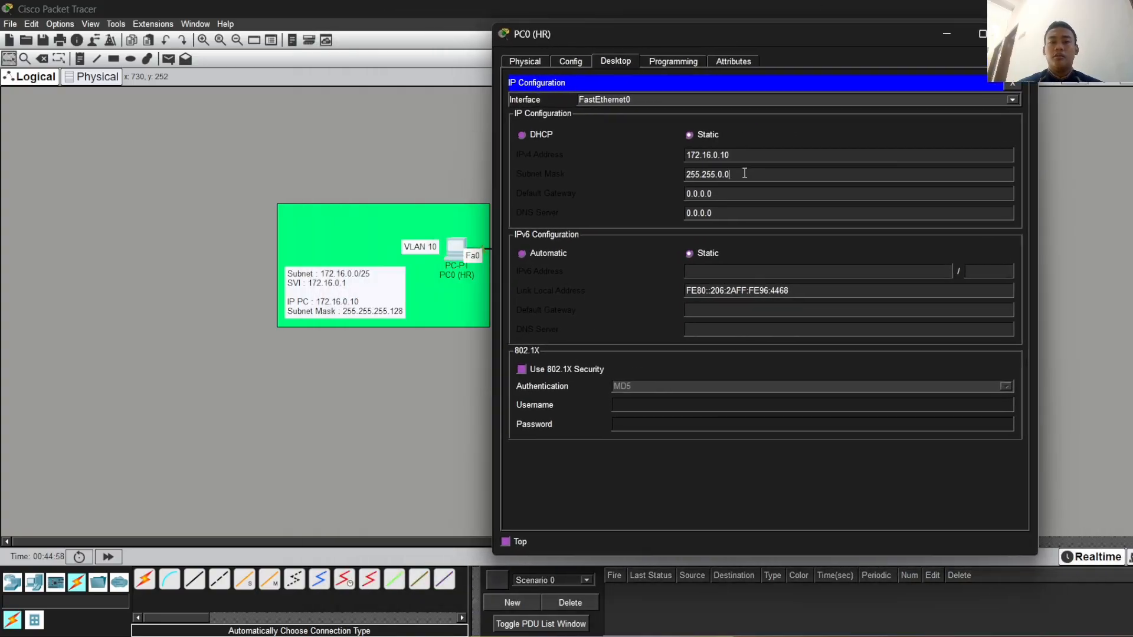
pyautogui.press('BackSpace')
pyautogui.press('BackSpace')
pyautogui.press('BackSpace')
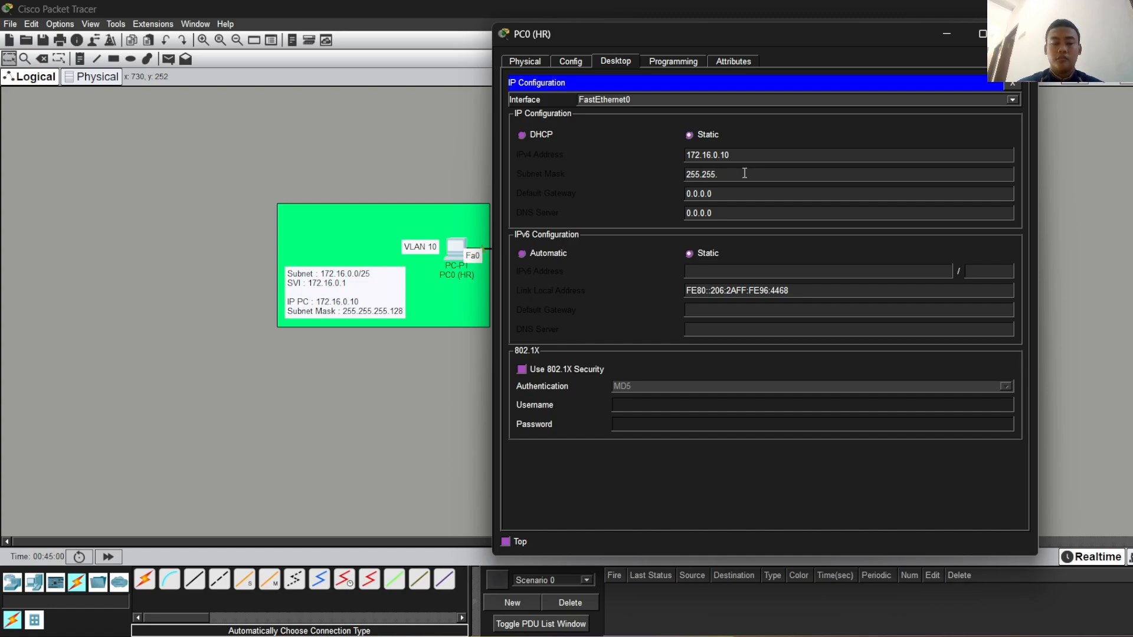
pyautogui.write('255.')
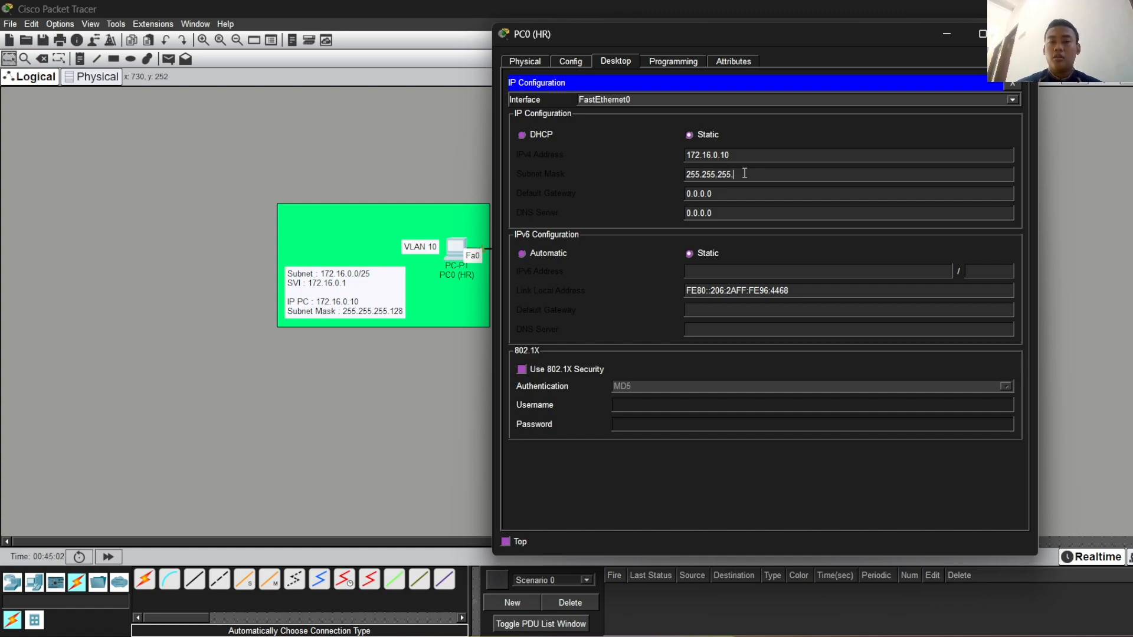
pyautogui.write('128')
# - Set the default gateway of PC0 (HR) to 172.16.0.1 and minimize its window
pyautogui.click(747, 198)
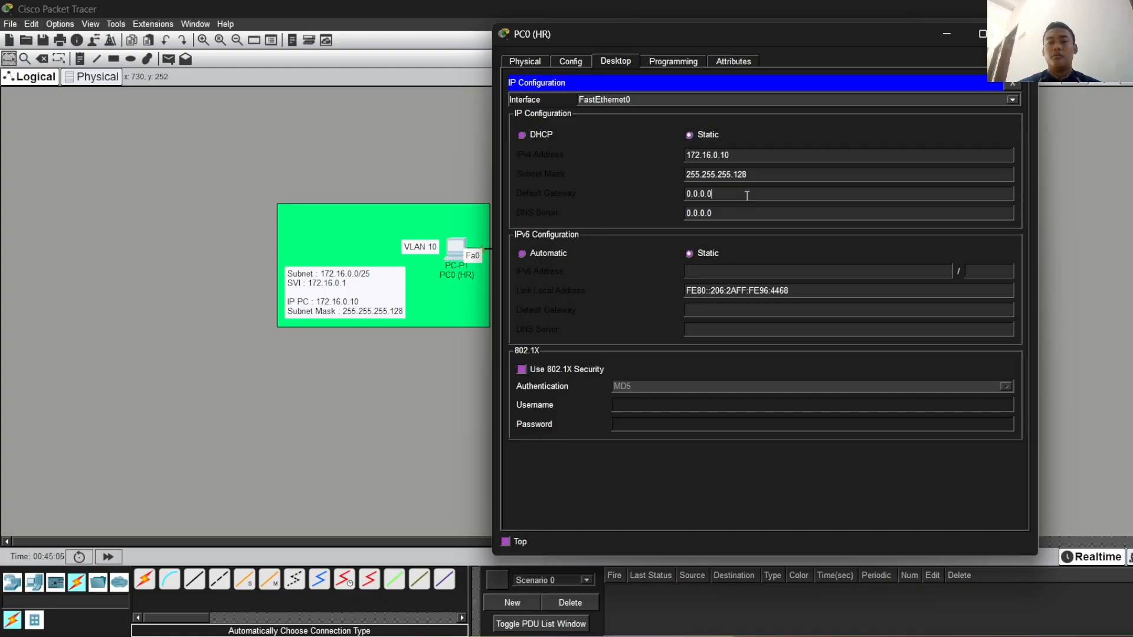
pyautogui.press('BackSpace')
pyautogui.press('BackSpace')
pyautogui.press('BackSpace')
pyautogui.press('BackSpace')
pyautogui.press('BackSpace')
pyautogui.press('BackSpace')
pyautogui.press('BackSpace')
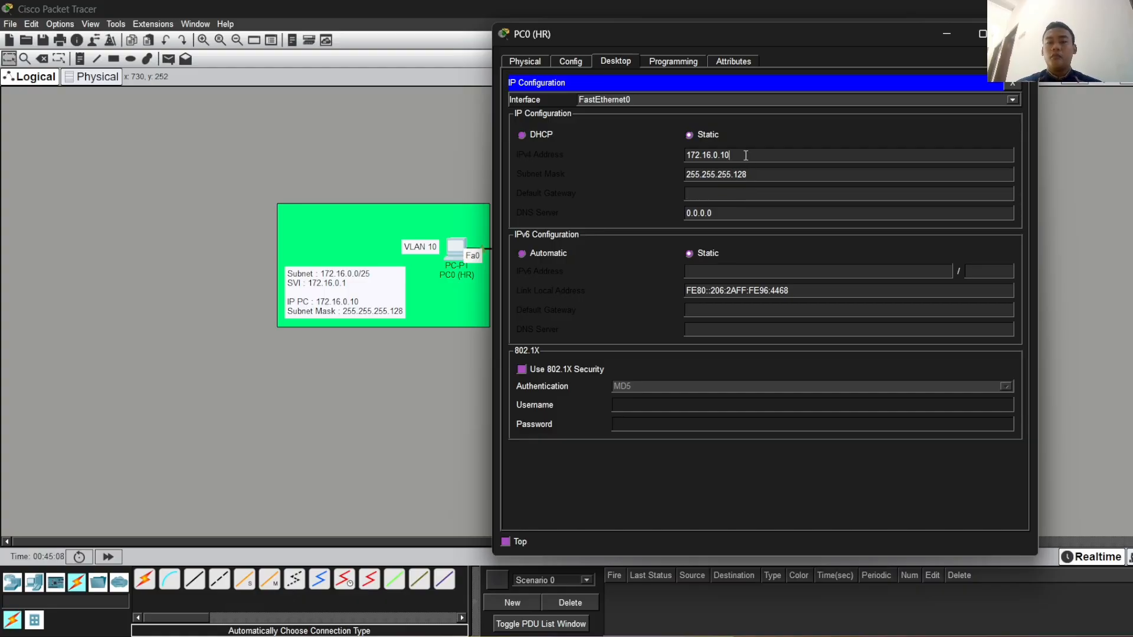
pyautogui.tripleClick(746, 155)
pyautogui.hotkey('ctrl', 'c')
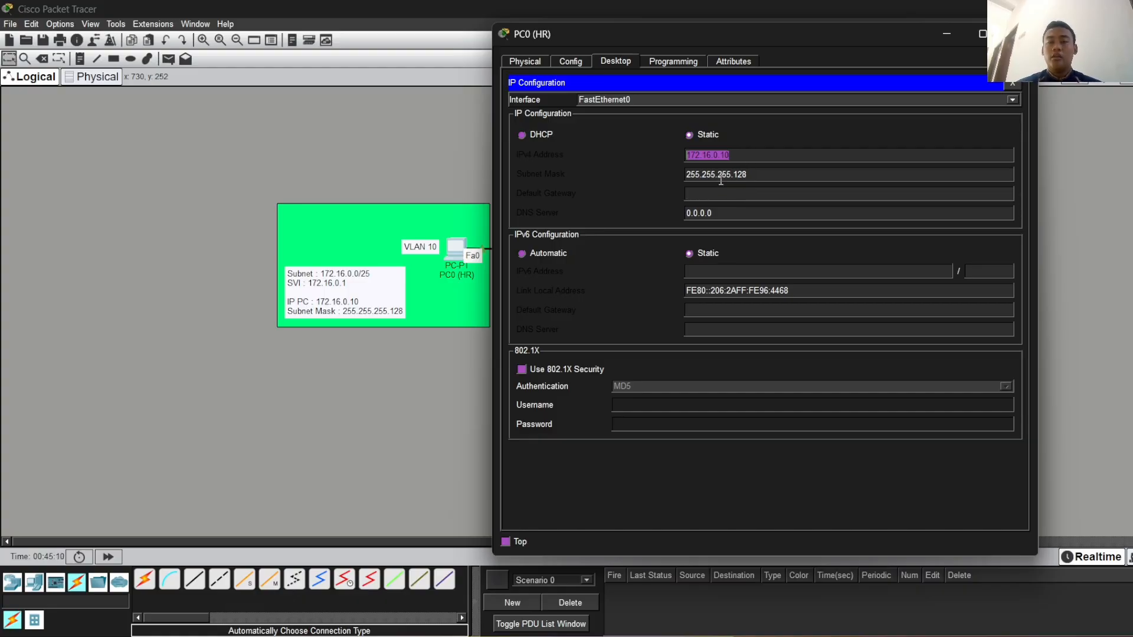
pyautogui.click(714, 194)
pyautogui.hotkey('ctrl', 'v')
pyautogui.press('BackSpace')
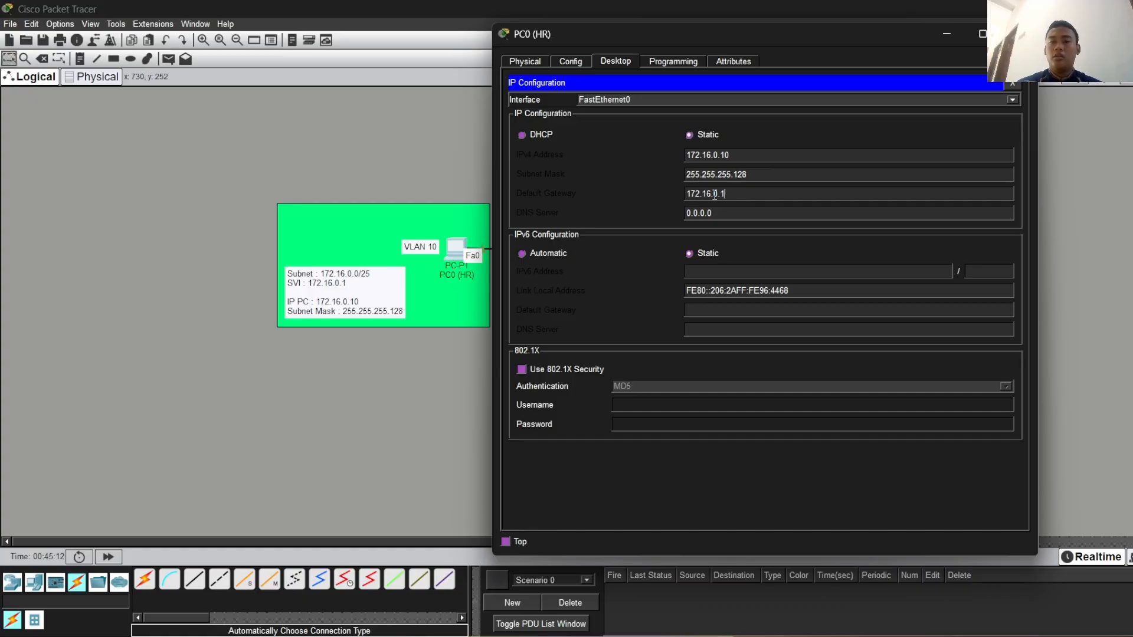
pyautogui.click(943, 34)
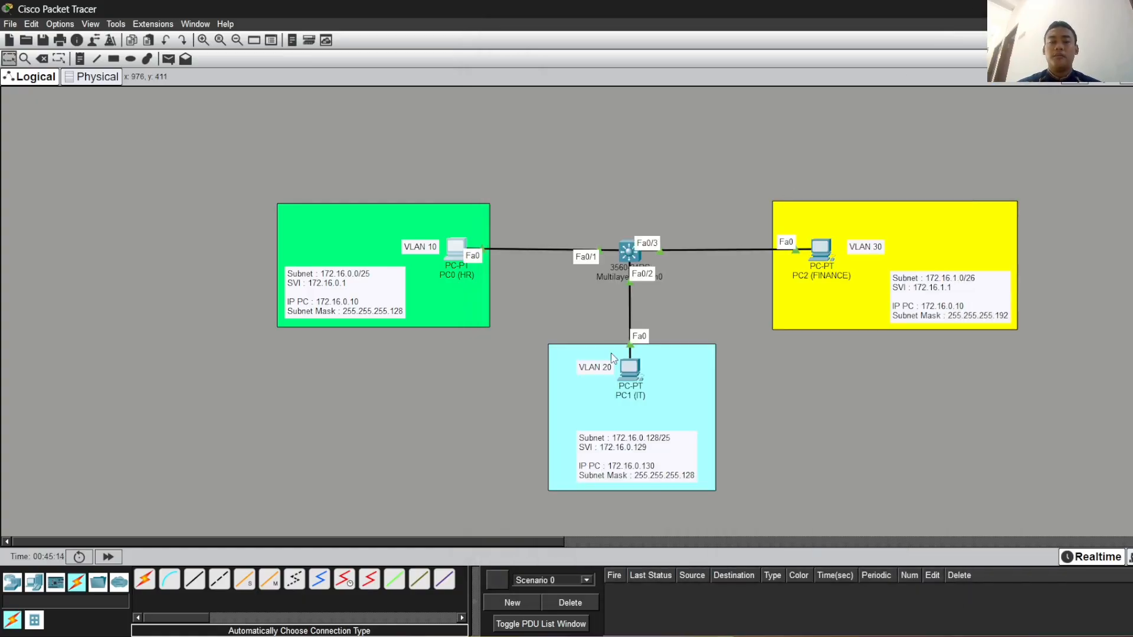
# - Open the IP configuration of PC1 (IT) and set its static IPv4 address to 172.16.0.130, moving the window clear of the VLAN 20 notes
pyautogui.click(633, 370)
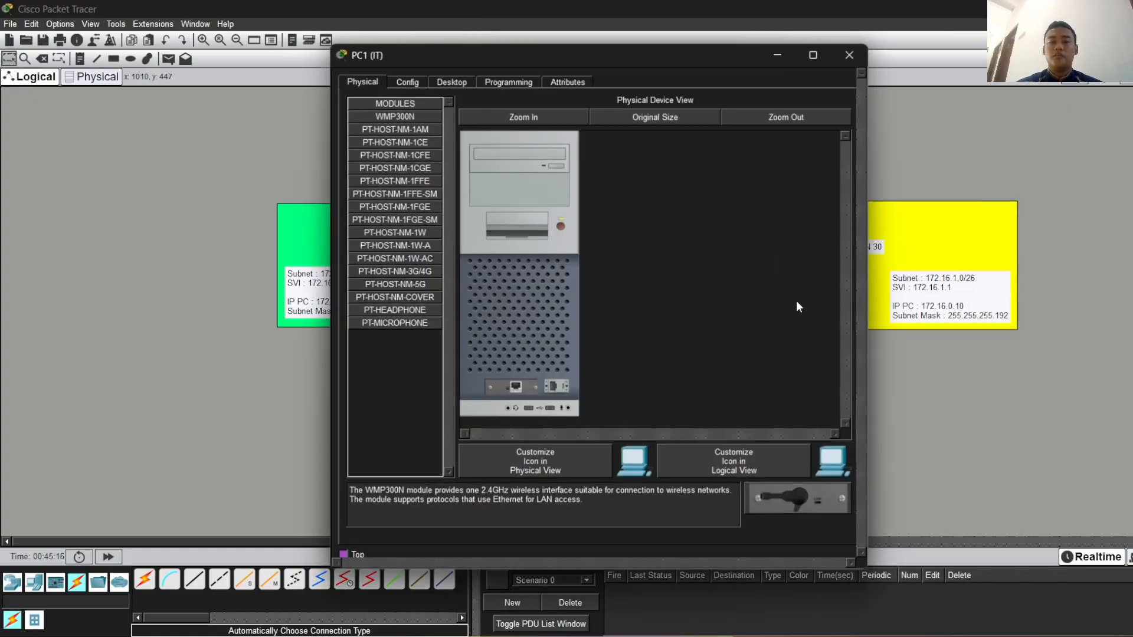
pyautogui.click(449, 78)
pyautogui.click(394, 127)
pyautogui.click(590, 172)
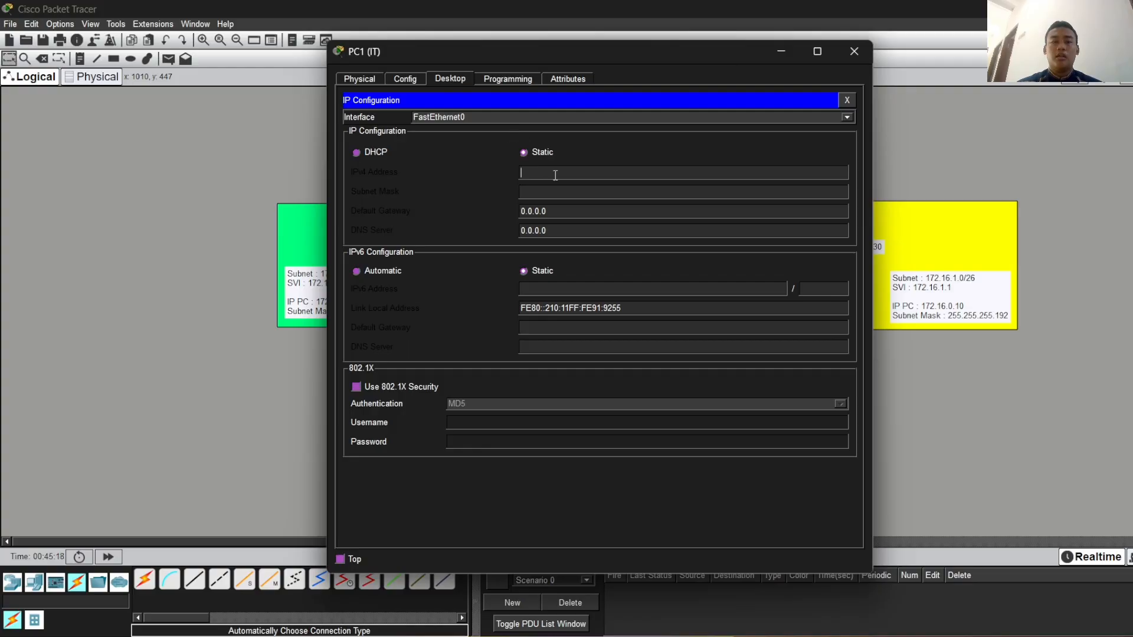
pyautogui.hotkey('ctrl', 'v')
pyautogui.press('BackSpace')
pyautogui.moveTo(379, 72); pyautogui.dragTo(924, 53)
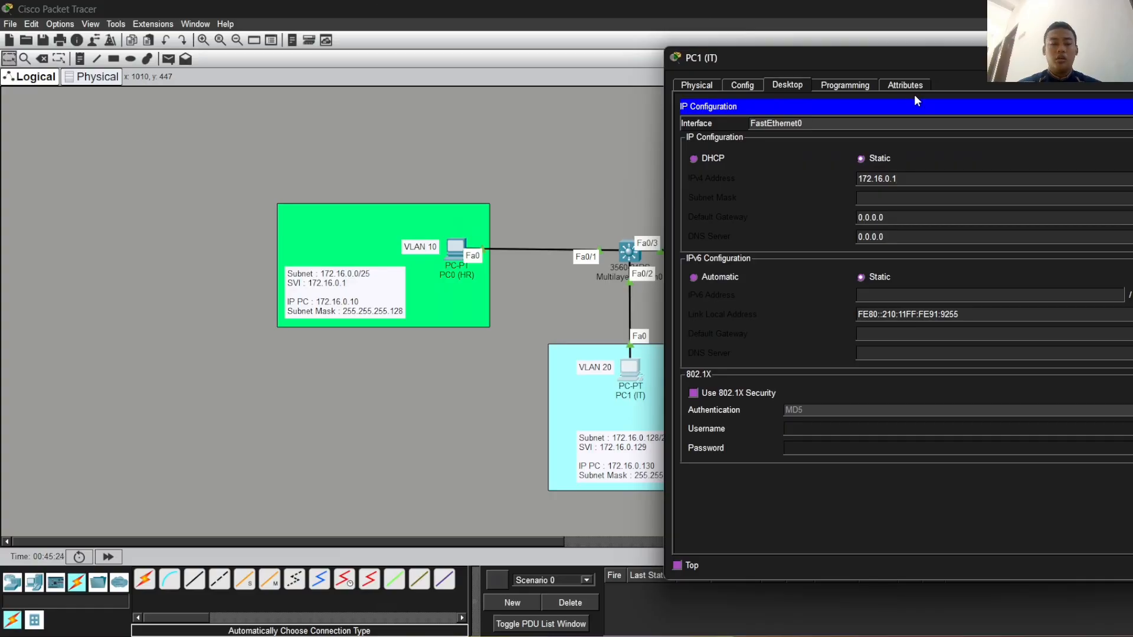
pyautogui.write('30')
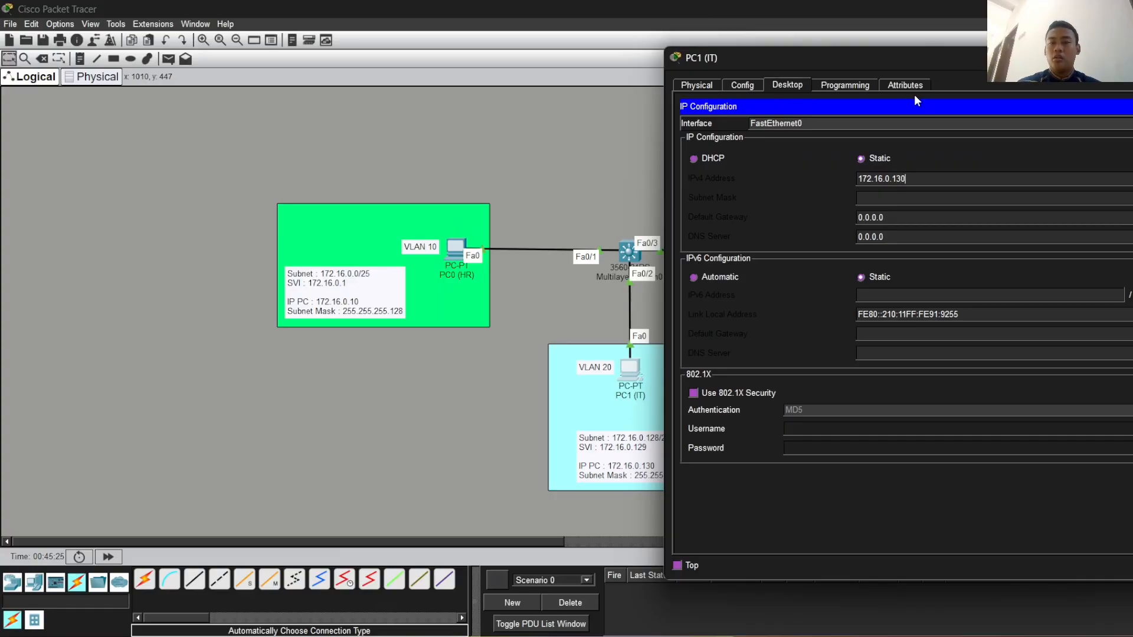
# - Set the subnet mask of PC1 (IT) to 255.255.255.192
pyautogui.click(889, 198)
pyautogui.click(914, 201)
pyautogui.press('BackSpace')
pyautogui.press('BackSpace')
pyautogui.press('BackSpace')
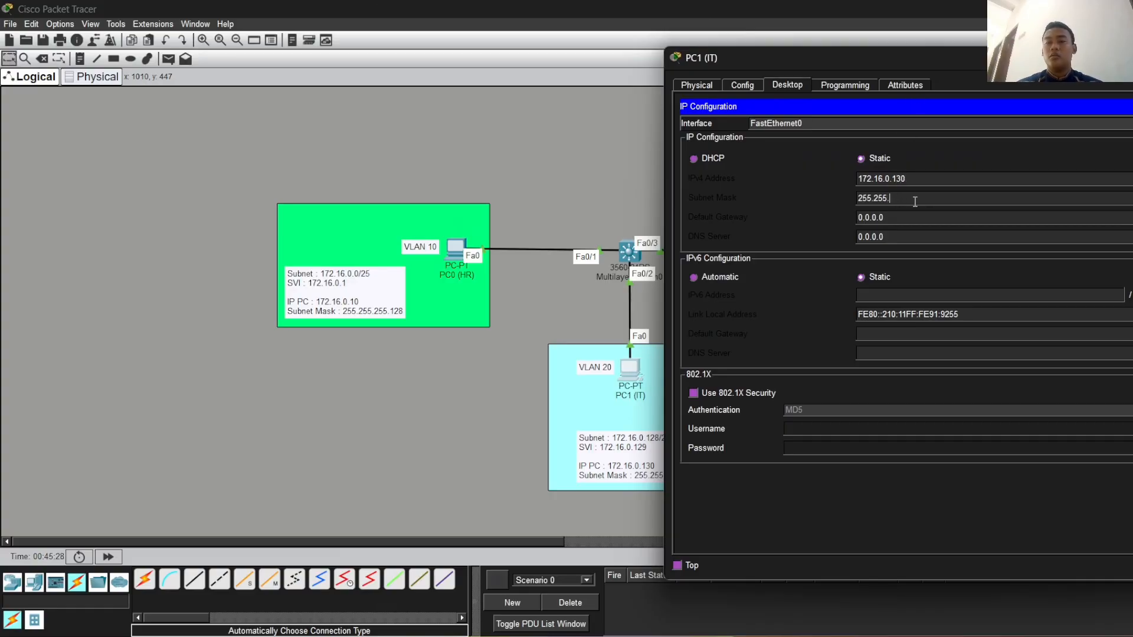
pyautogui.write('255')
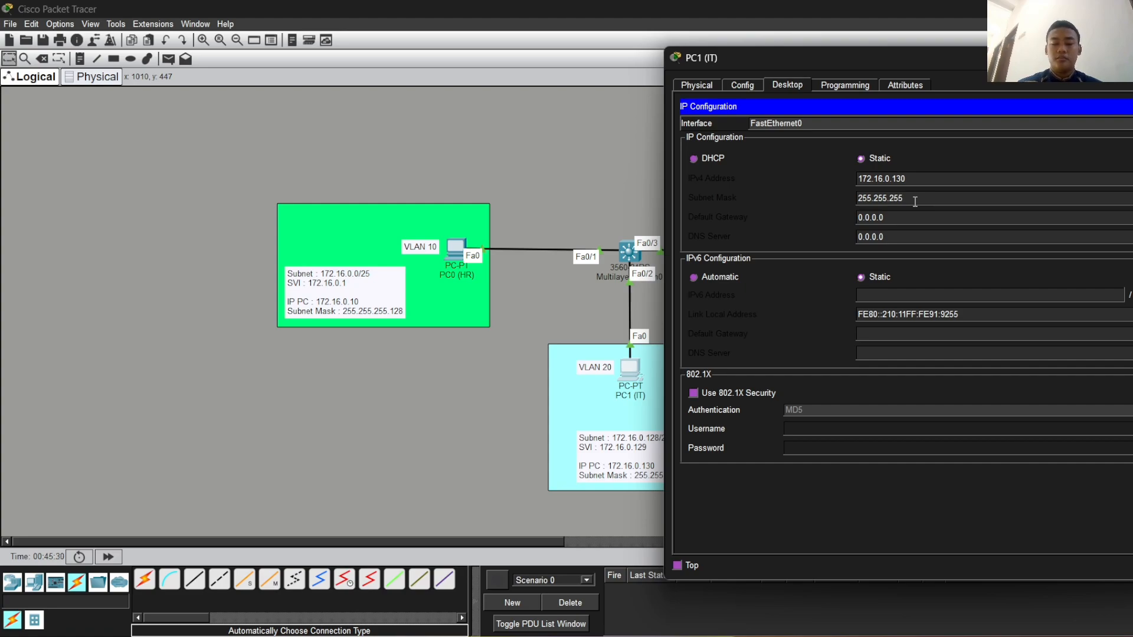
pyautogui.write('.192')
# - Set the default gateway of PC1 (IT) to 172.16.0.129 and minimize its window
pyautogui.click(914, 213)
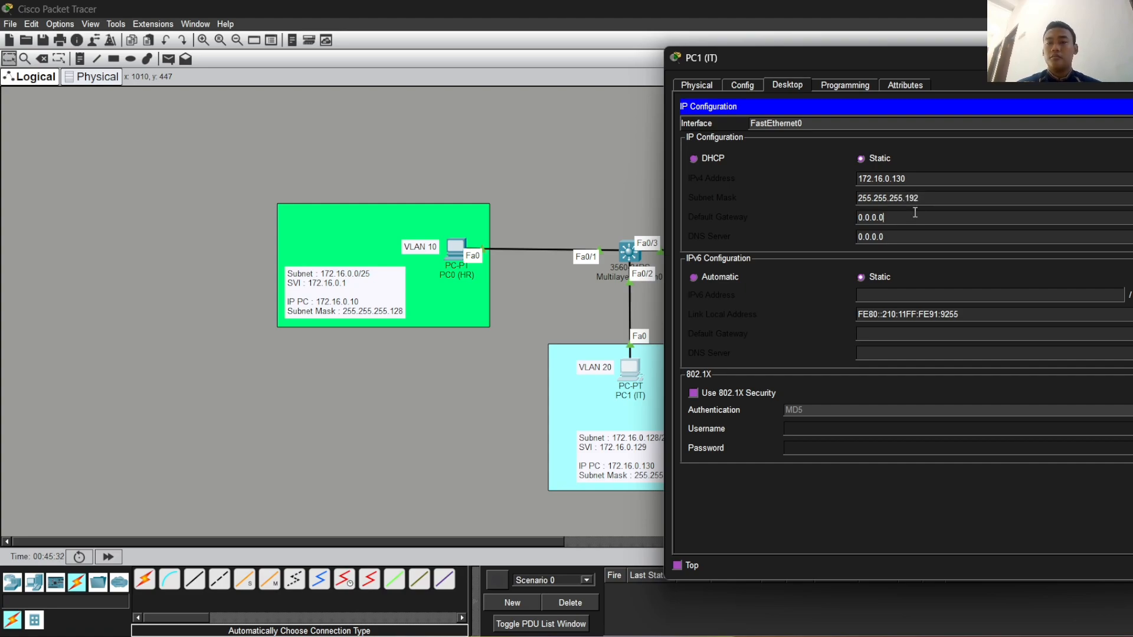
pyautogui.write('172.16.0.10')
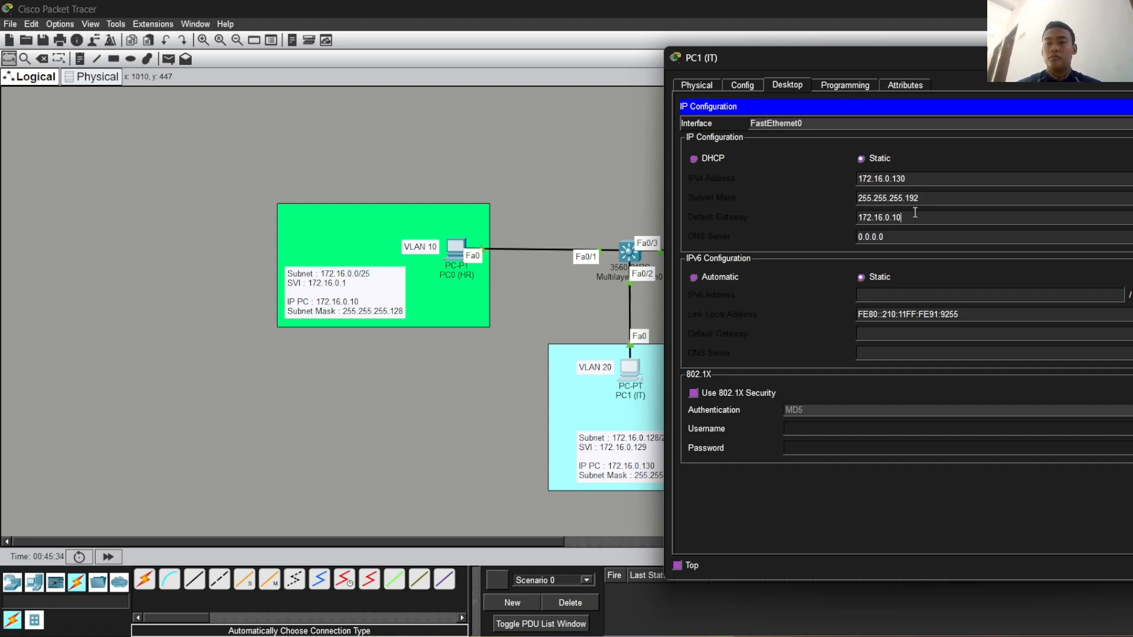
pyautogui.press('BackSpace')
pyautogui.write('29')
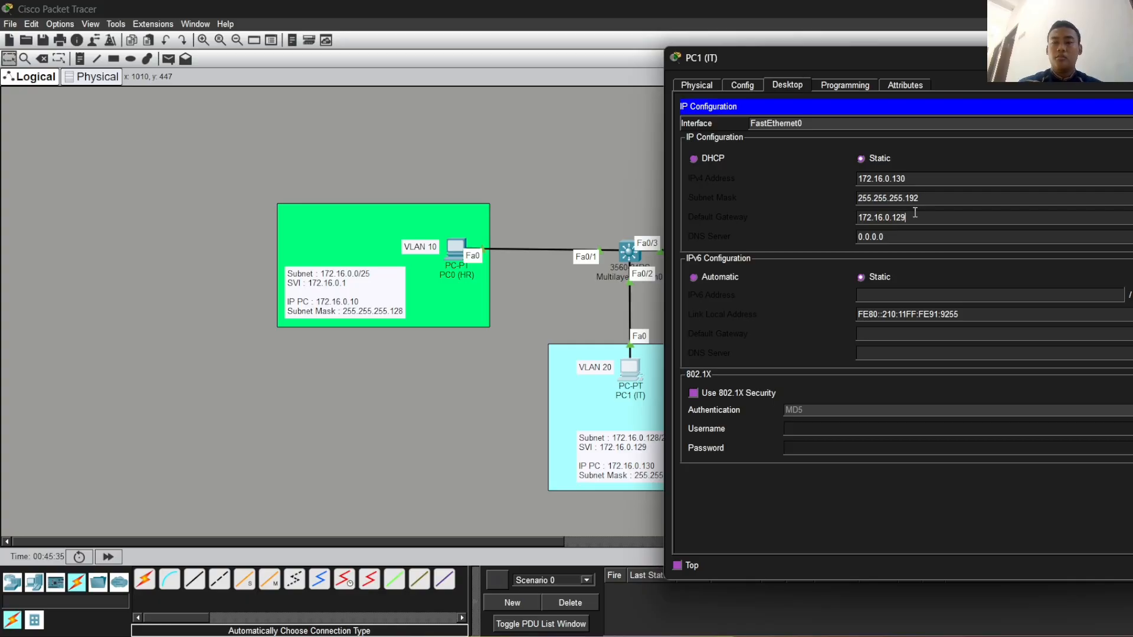
pyautogui.moveTo(1035, 59); pyautogui.dragTo(472, 60)
pyautogui.click(544, 63)
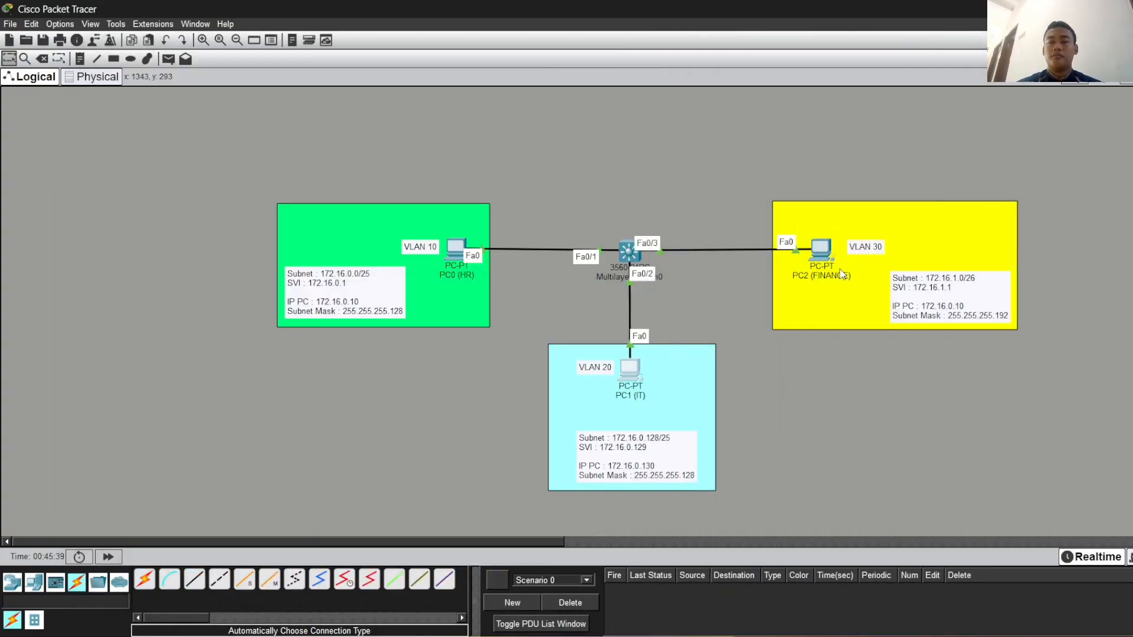
# - Open the static IP configuration of PC2 (FINANCE) in VLAN 30
pyautogui.click(820, 250)
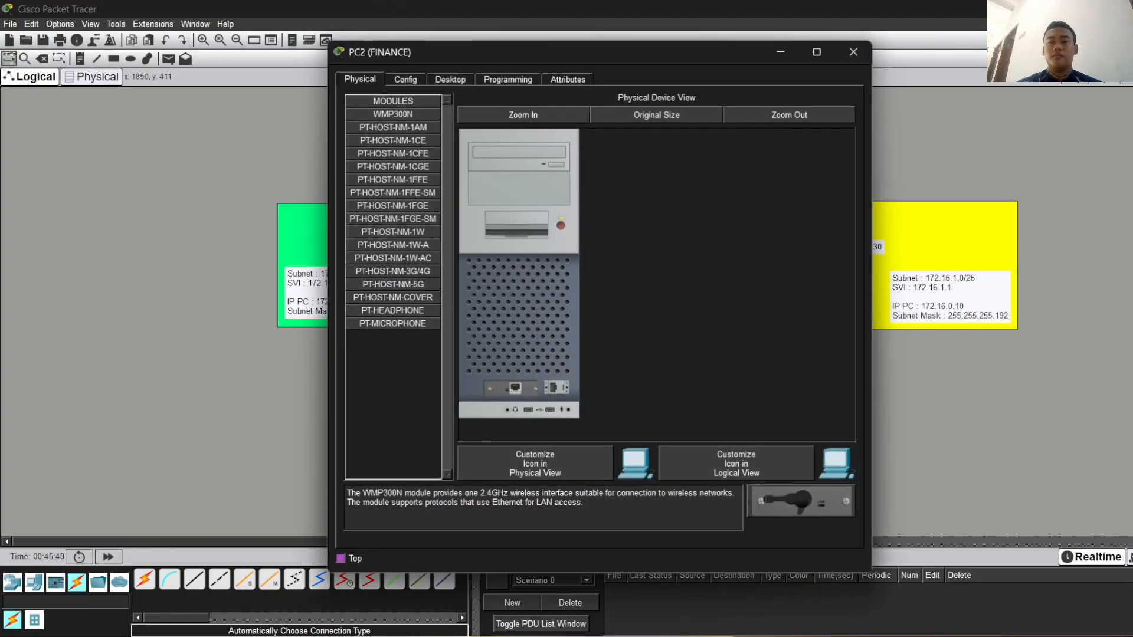
pyautogui.click(434, 80)
pyautogui.click(394, 125)
pyautogui.click(561, 172)
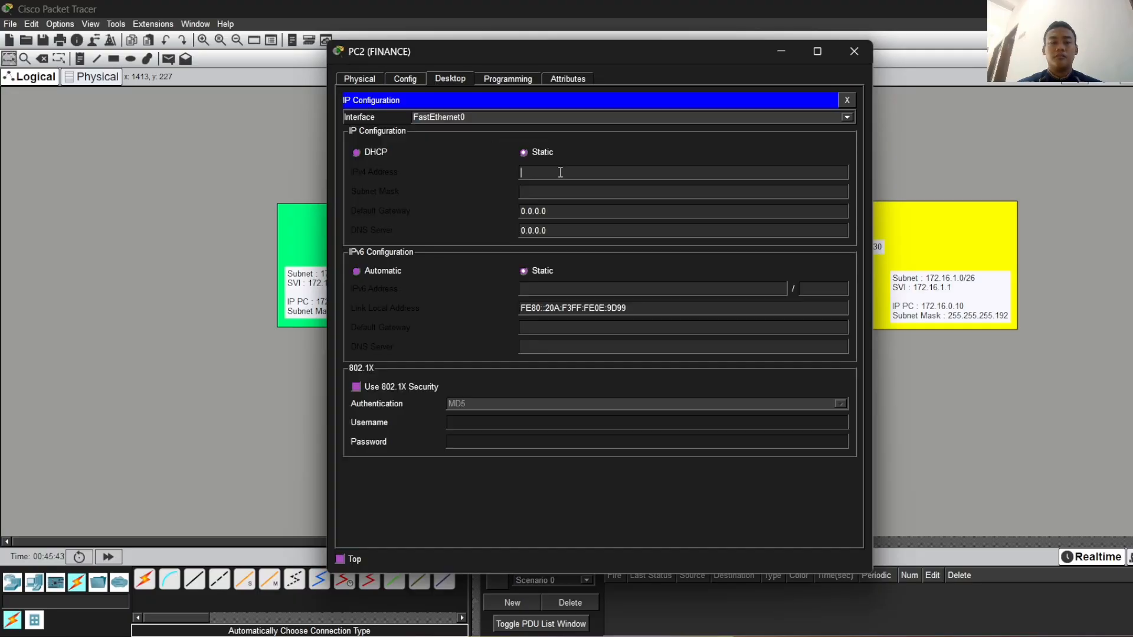
# - Try to set the IPv4 address of PC2 (FINANCE) to 172.16.1.1
pyautogui.write('172.16.0.10')
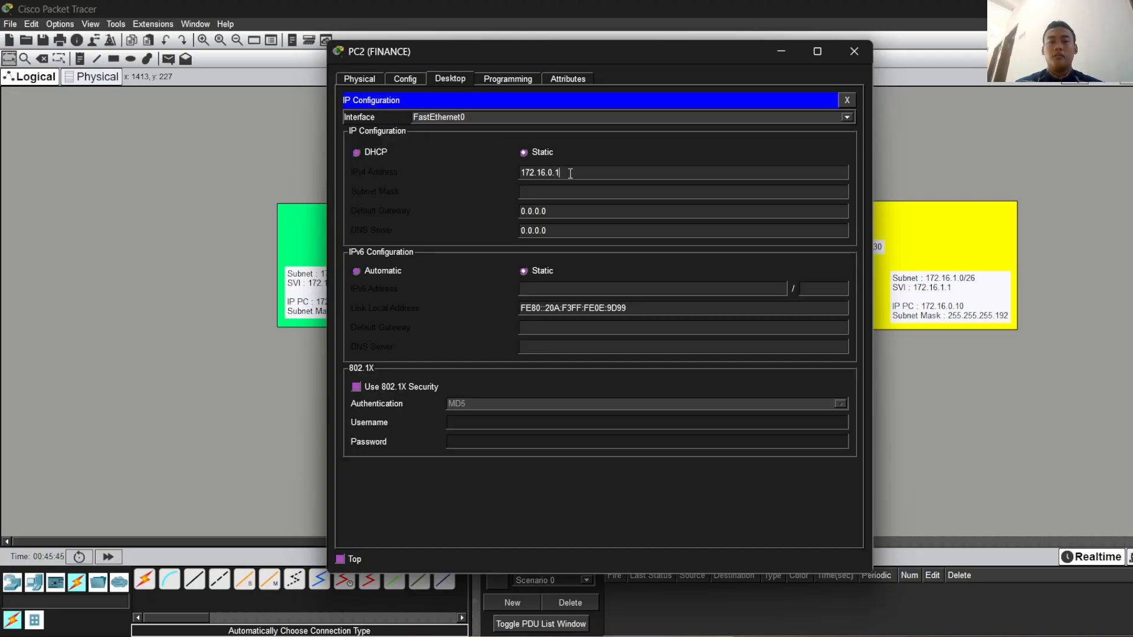
pyautogui.press('BackSpace')
pyautogui.press('BackSpace')
pyautogui.press('BackSpace')
pyautogui.press('BackSpace')
pyautogui.write('1.1')
pyautogui.press('Tab')
# - Set the static IPv4 address of PC2 (FINANCE) to 172.16.1.10
pyautogui.click(576, 171)
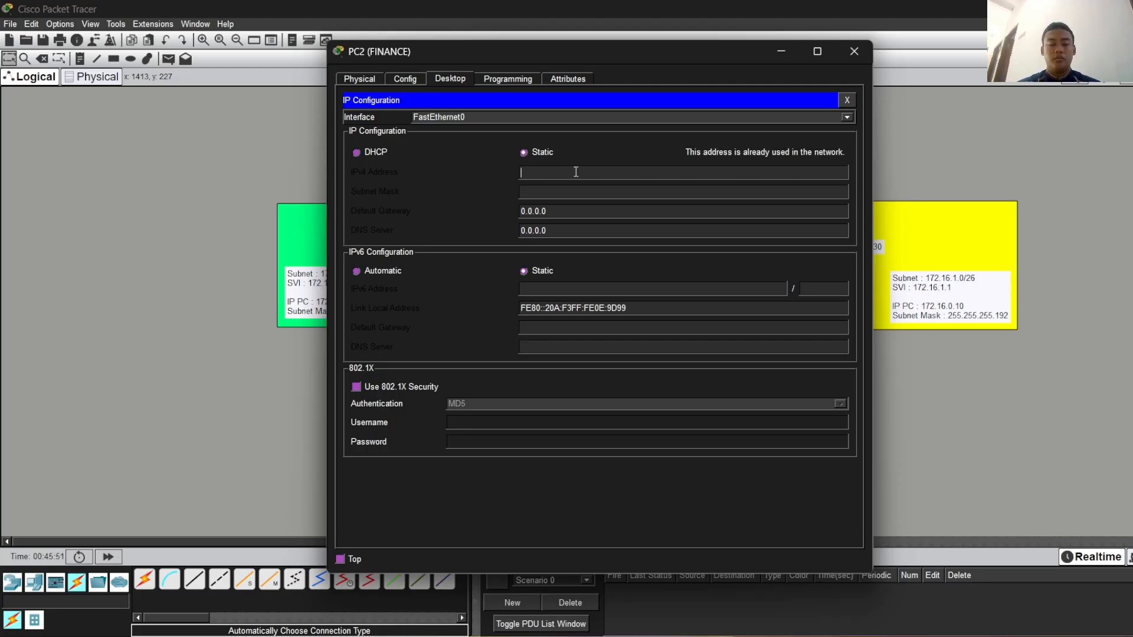
pyautogui.write('172.16.0.10')
pyautogui.press('BackSpace')
pyautogui.press('BackSpace')
pyautogui.press('BackSpace')
pyautogui.press('BackSpace')
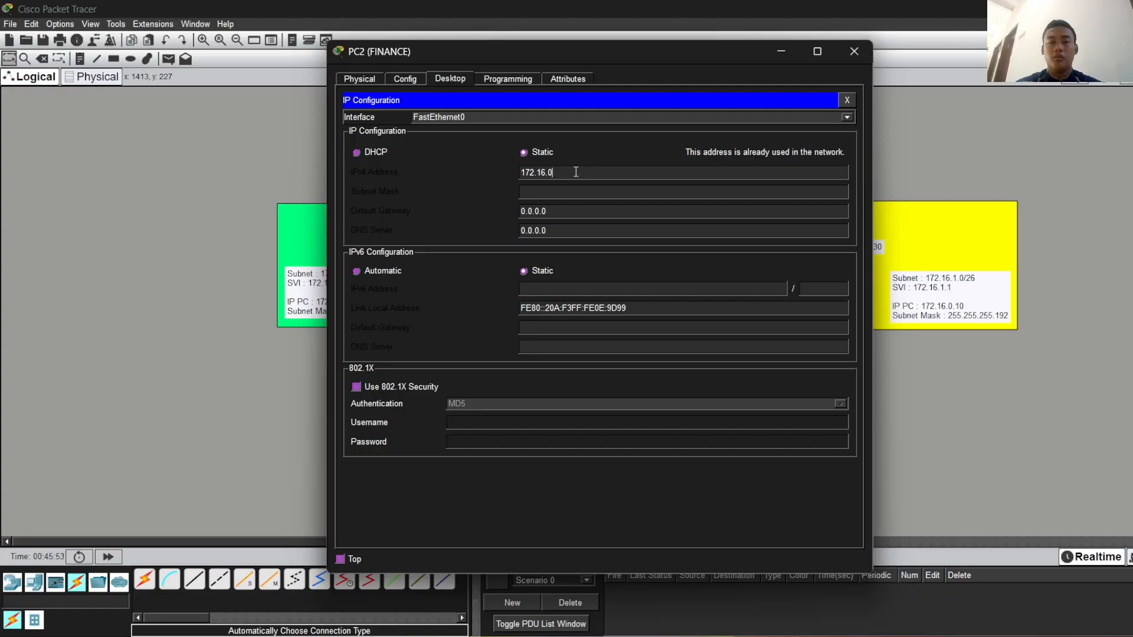
pyautogui.write('1')
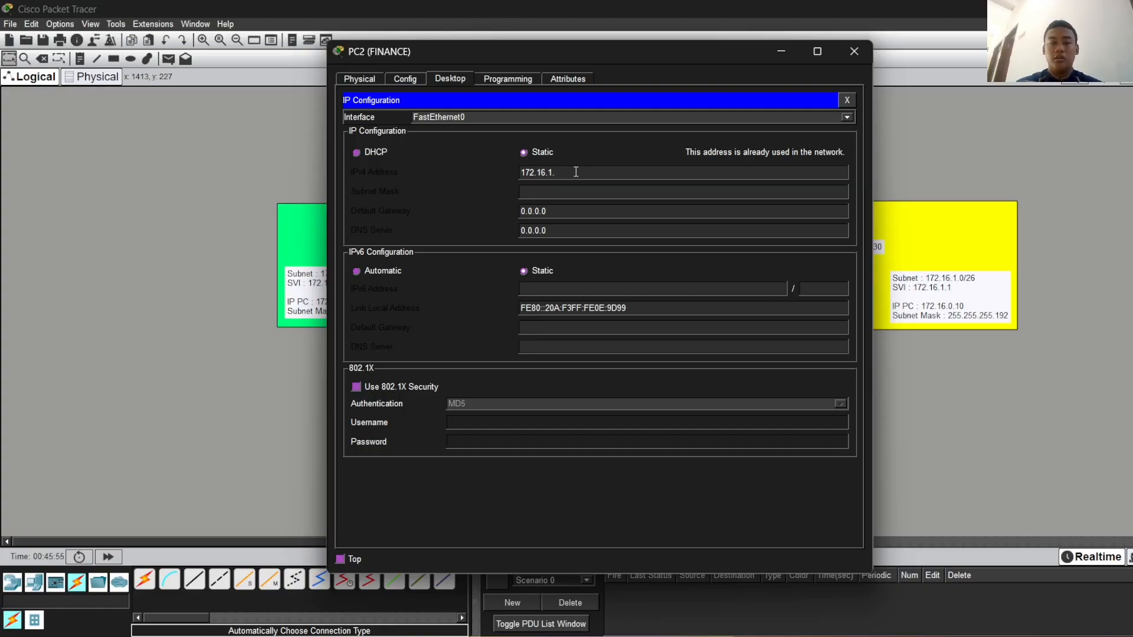
pyautogui.write('.10')
# - Set the subnet mask of PC2 (FINANCE) to 255.255.255.192
pyautogui.click(561, 192)
pyautogui.press('BackSpace')
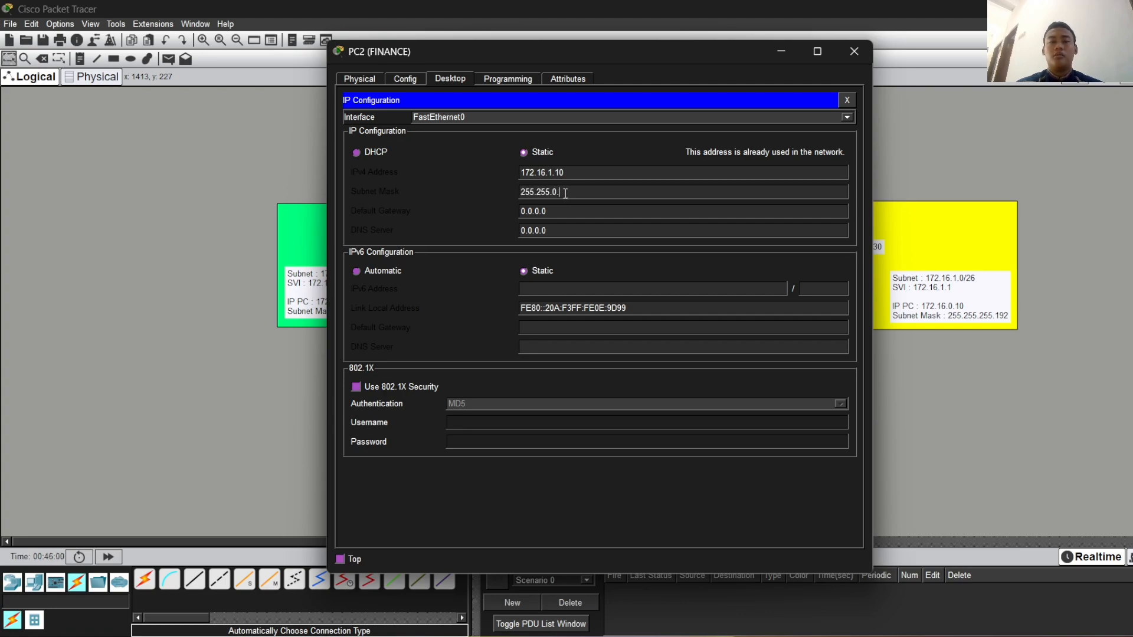
pyautogui.press('BackSpace')
pyautogui.press('BackSpace')
pyautogui.write('25')
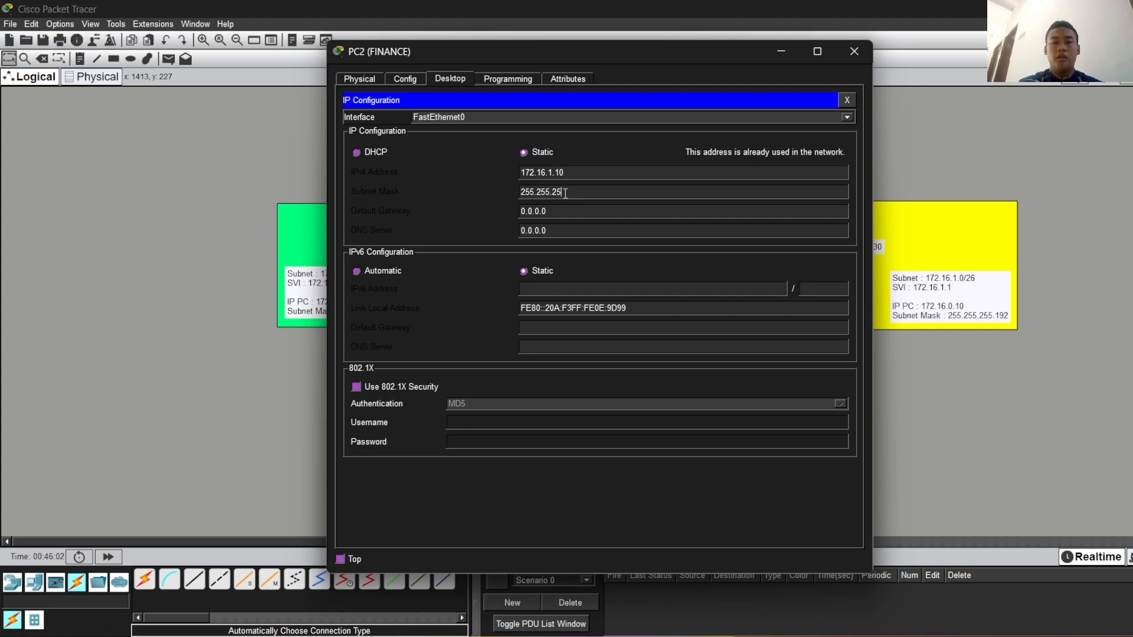
pyautogui.write('5.192')
# - Set the default gateway of PC2 (FINANCE) to 172.16.1.1 and minimize its window
pyautogui.click(566, 211)
pyautogui.press('BackSpace')
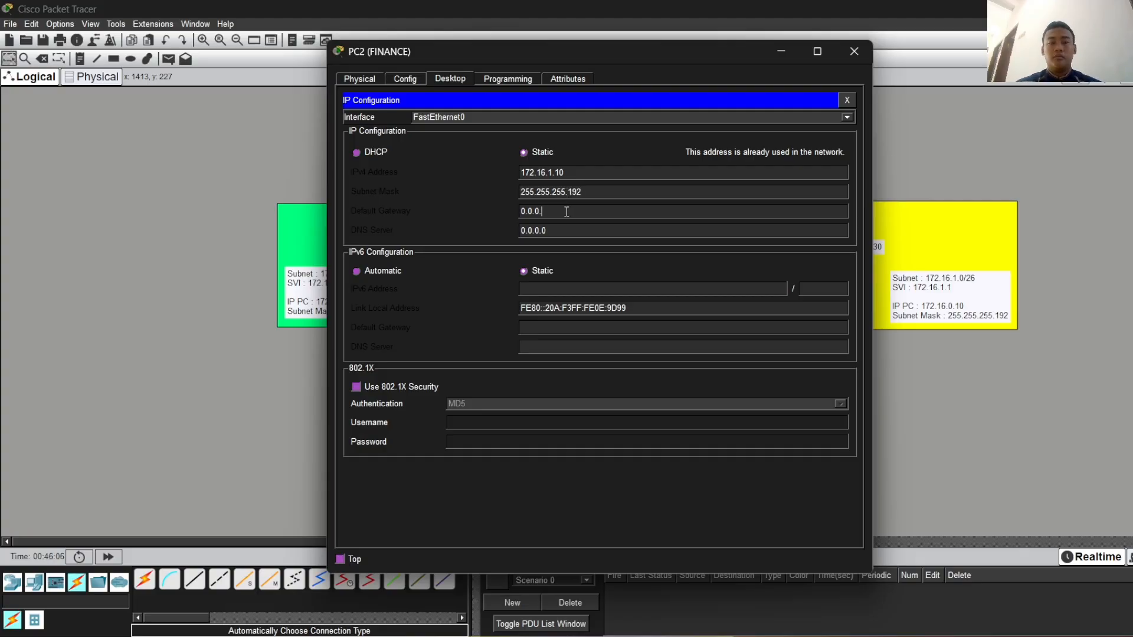
pyautogui.press('BackSpace')
pyautogui.press('BackSpace')
pyautogui.press('BackSpace')
pyautogui.press('BackSpace')
pyautogui.press('BackSpace')
pyautogui.press('BackSpace')
pyautogui.write('172.16.0.10')
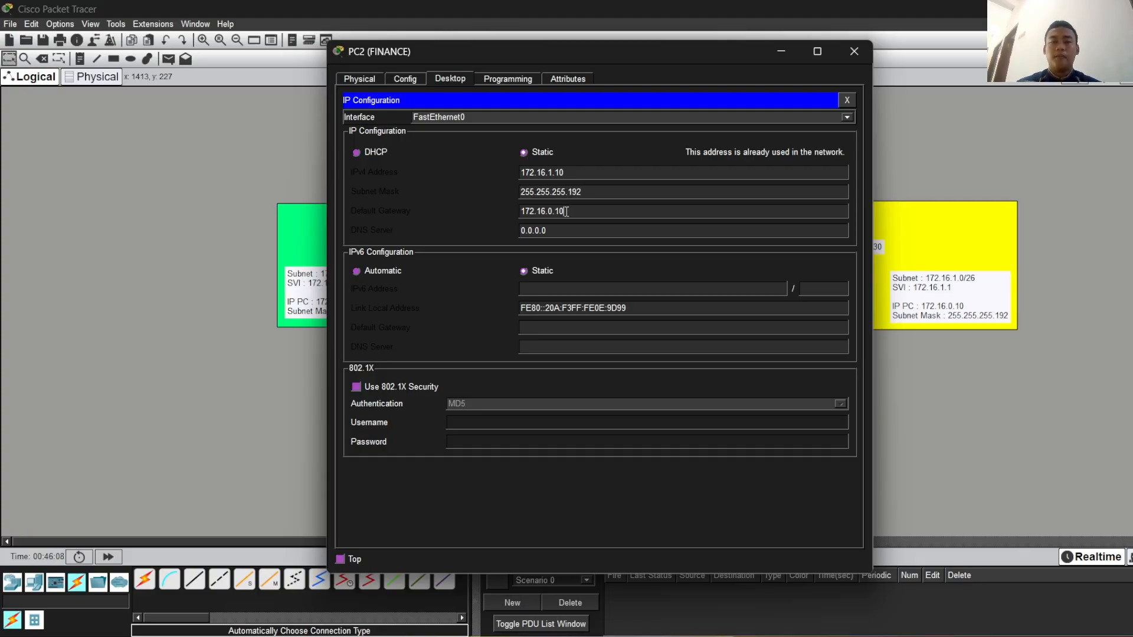
pyautogui.press('BackSpace')
pyautogui.press('BackSpace')
pyautogui.press('BackSpace')
pyautogui.press('BackSpace')
pyautogui.write('1.1')
pyautogui.click(779, 52)
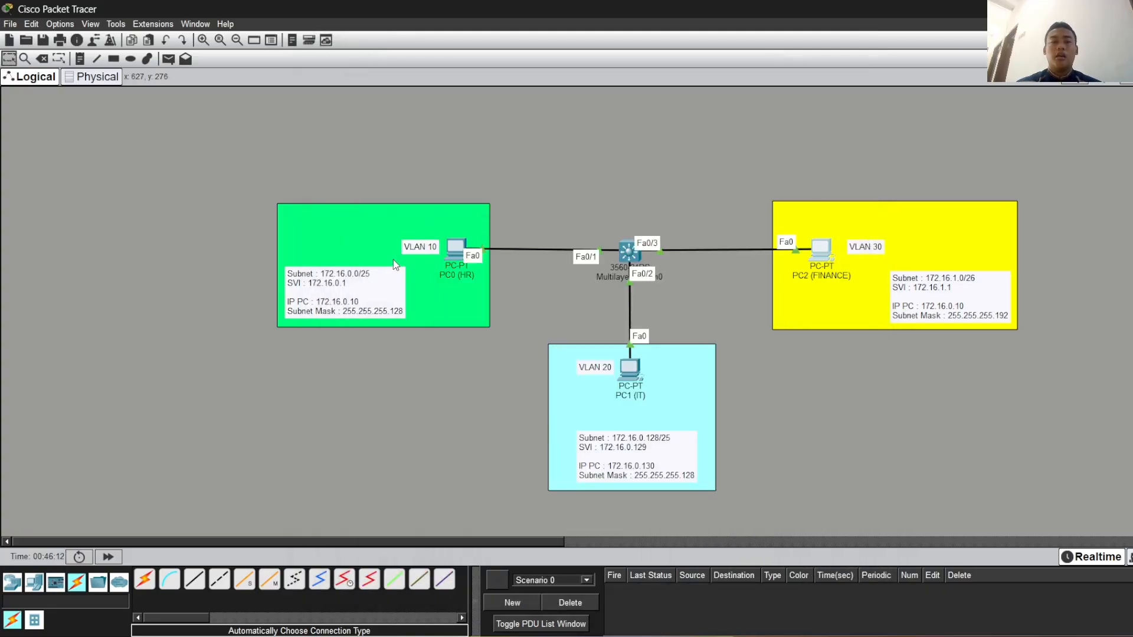
# - Close the IP configuration of PC0 (HR) and open its Command Prompt, moving the window clear of the VLAN 30 notes
pyautogui.click(455, 248)
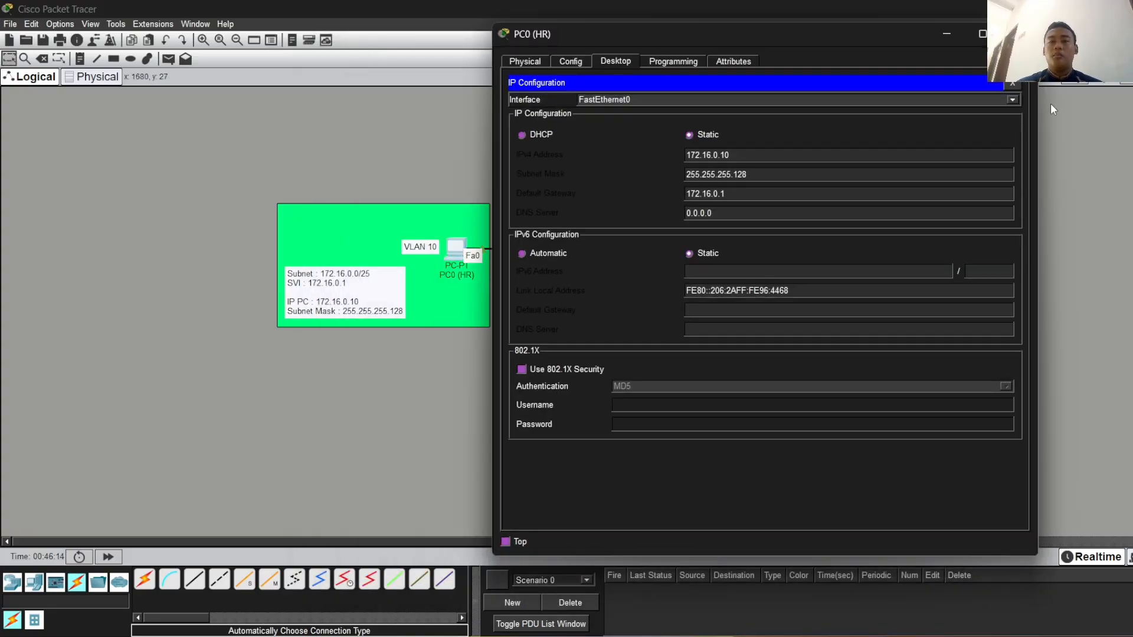
pyautogui.click(1013, 83)
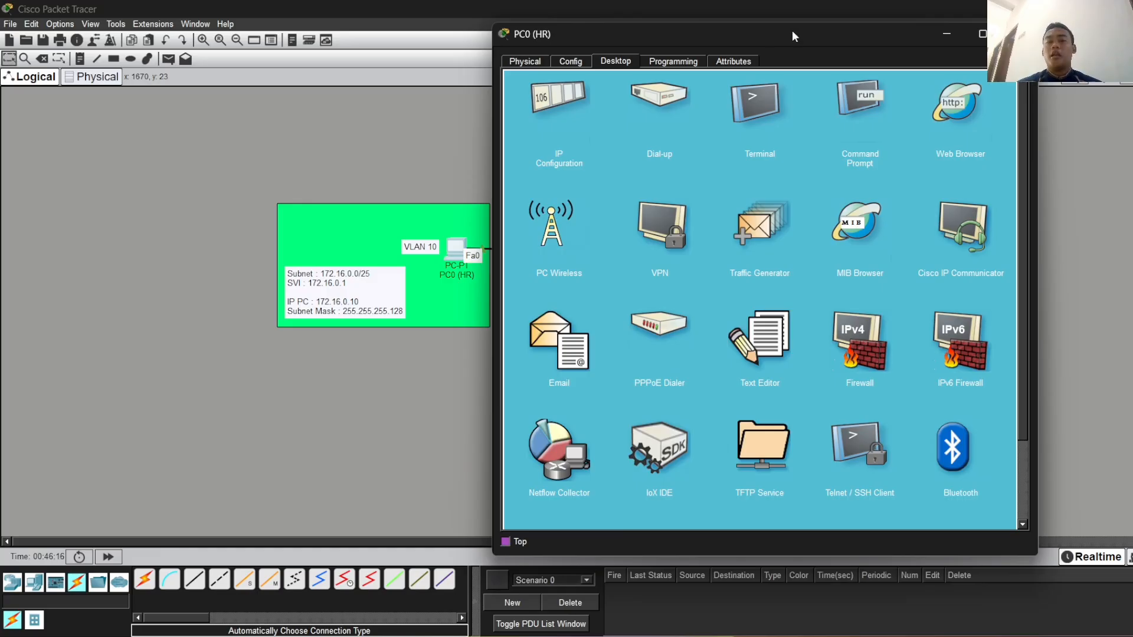
pyautogui.moveTo(791, 36); pyautogui.dragTo(460, 54)
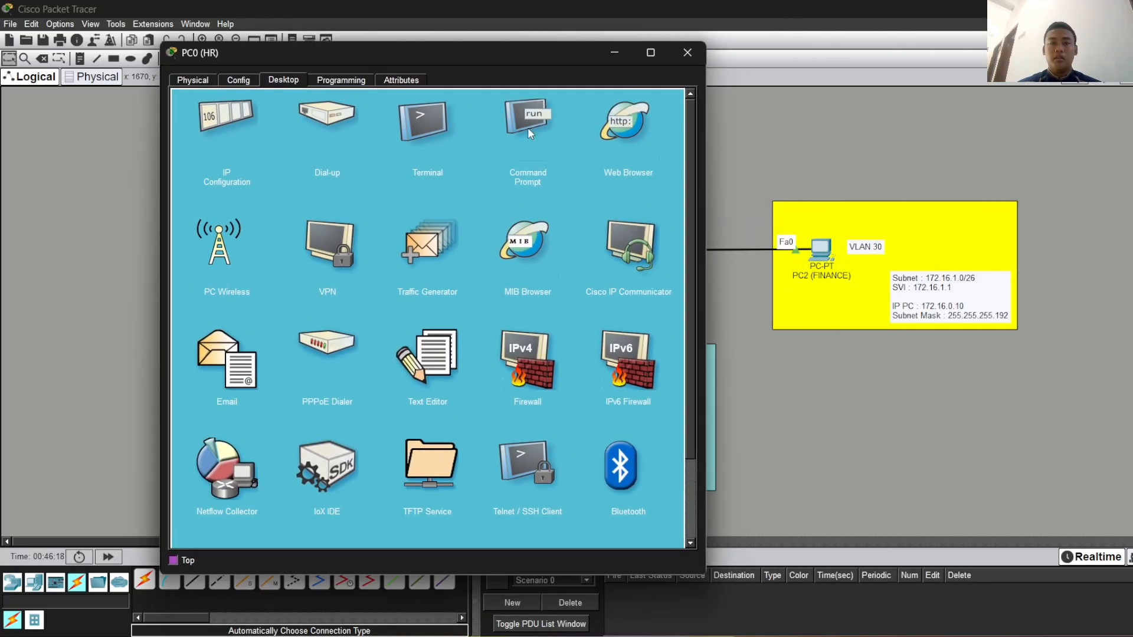
pyautogui.click(528, 127)
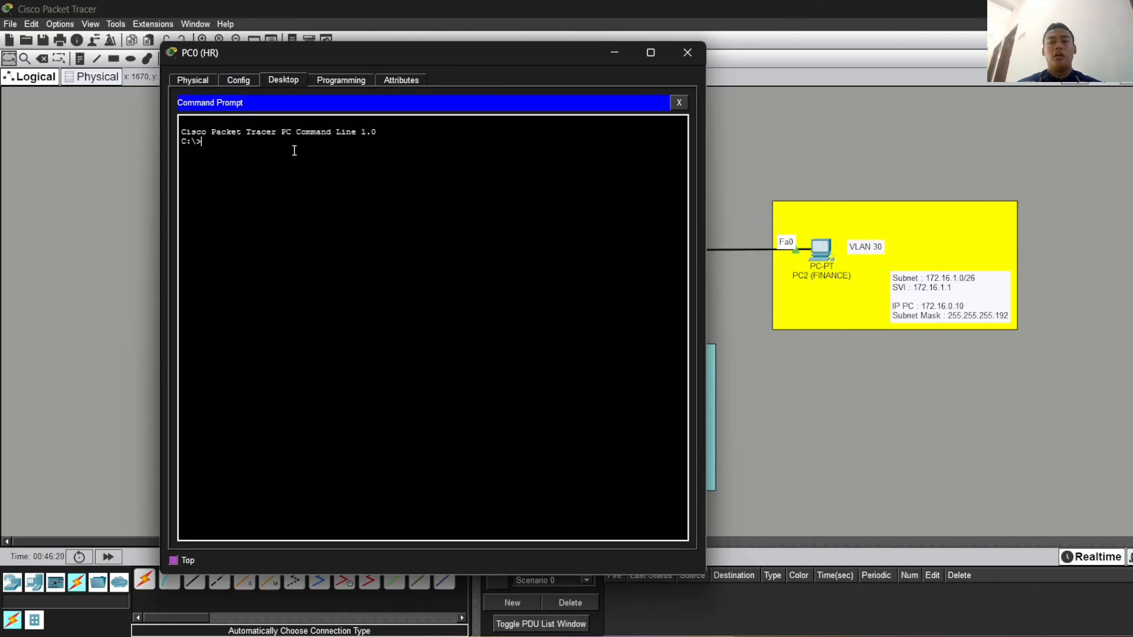
# - Ping PC2 (FINANCE) at 172.16.1.10 from the Command Prompt of PC0 (HR) and minimize the window
pyautogui.write('ping')
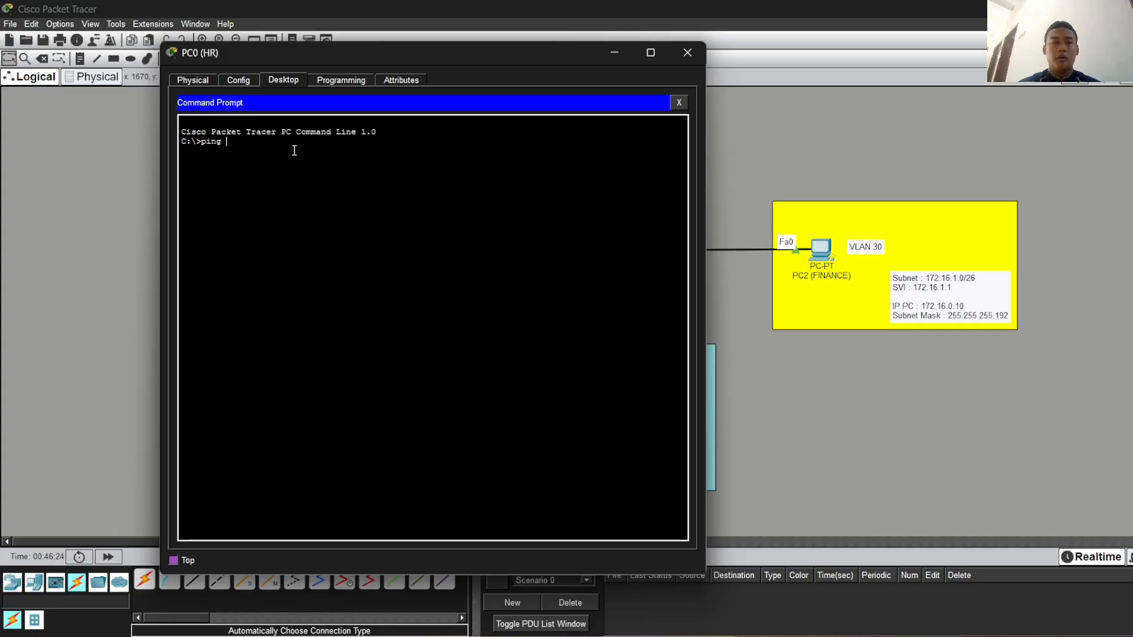
pyautogui.write(' 192')
pyautogui.press('BackSpace')
pyautogui.press('BackSpace')
pyautogui.write('72.')
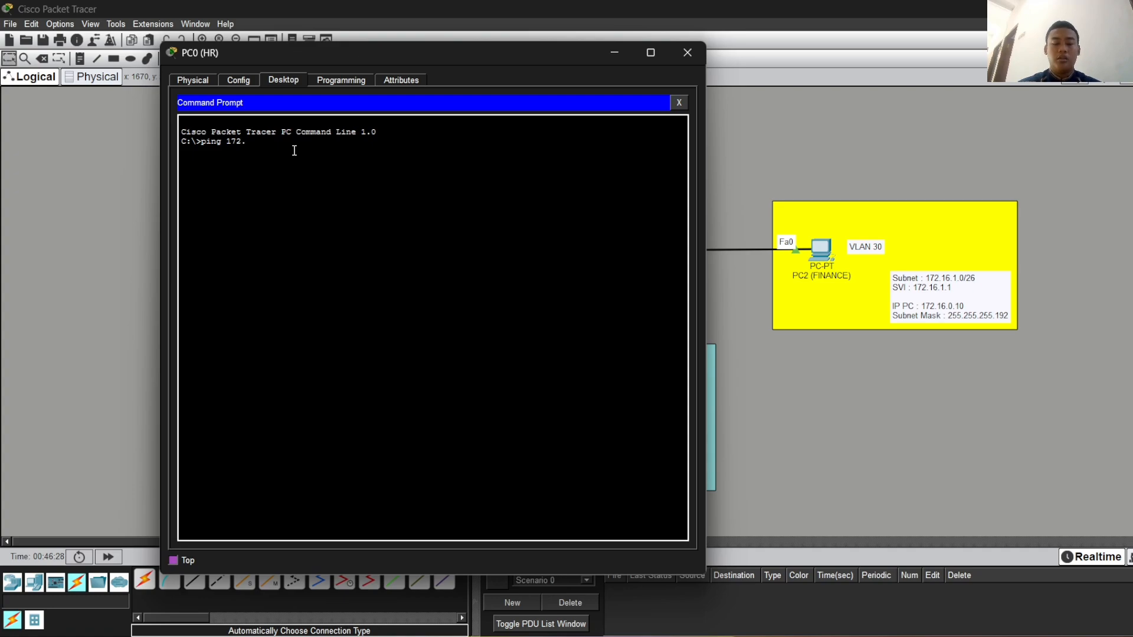
pyautogui.write('16.')
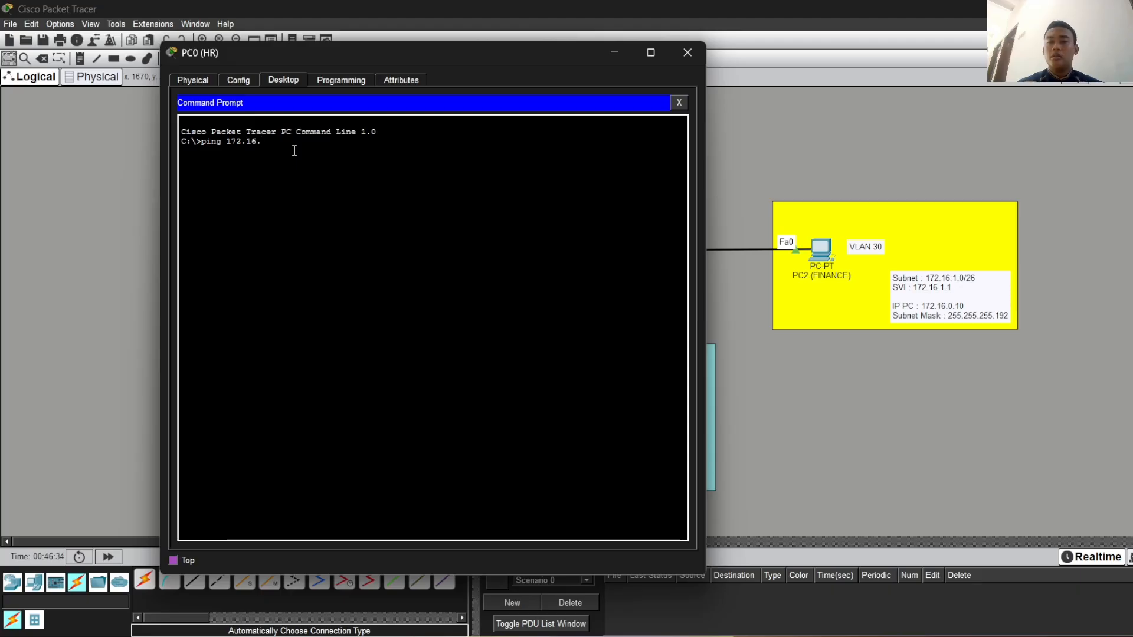
pyautogui.write('.1')
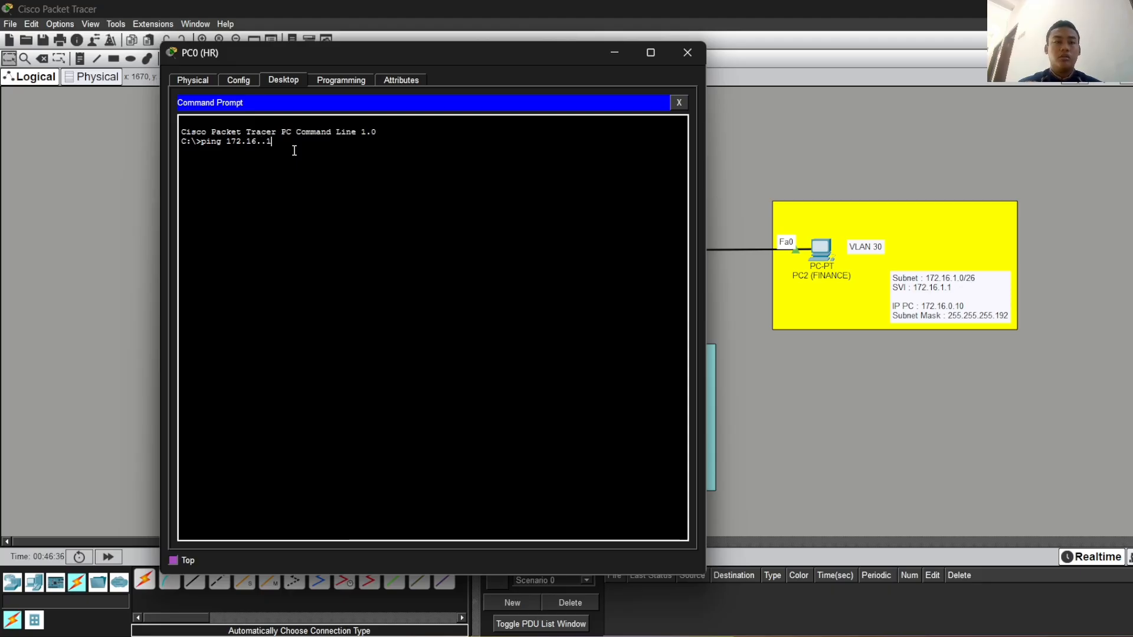
pyautogui.press('BackSpace')
pyautogui.press('BackSpace')
pyautogui.write('1.10')
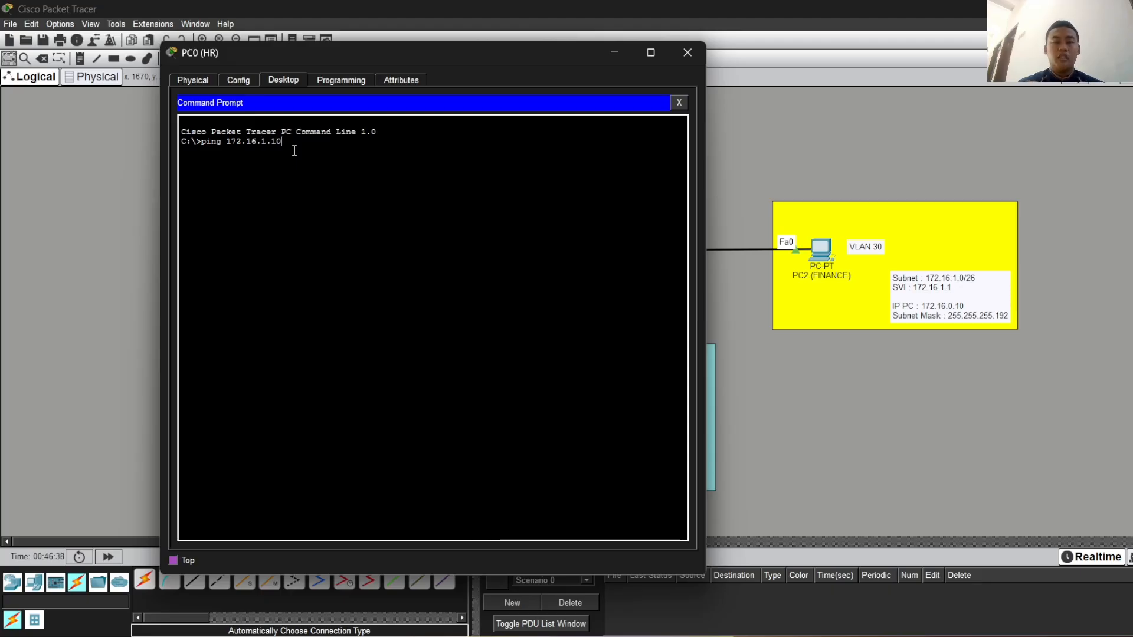
pyautogui.press('Return')
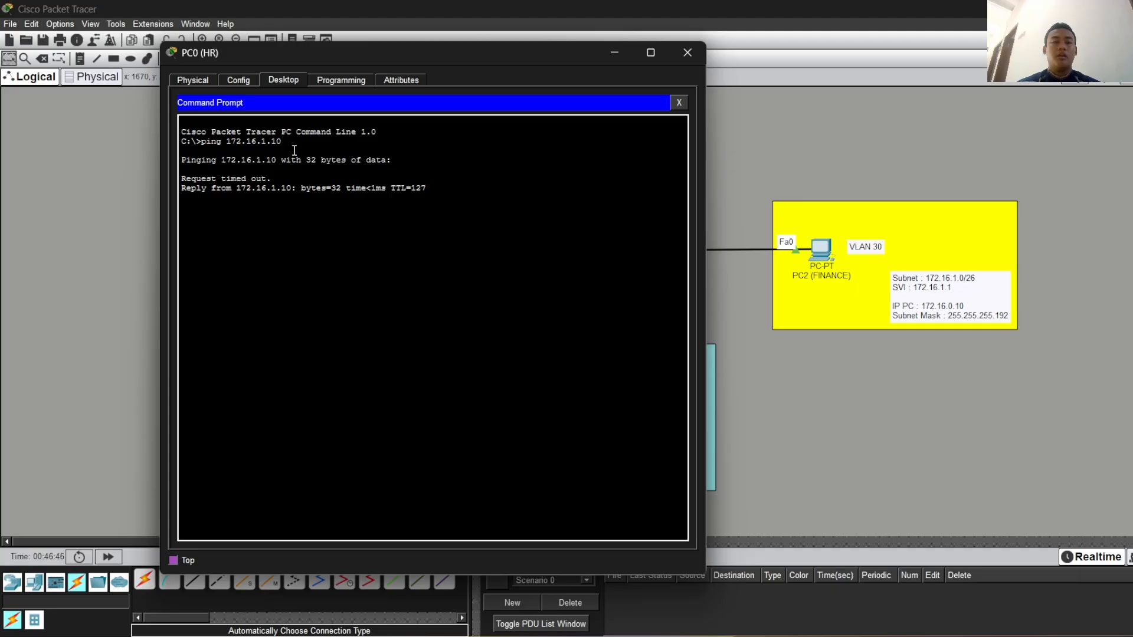
pyautogui.click(622, 50)
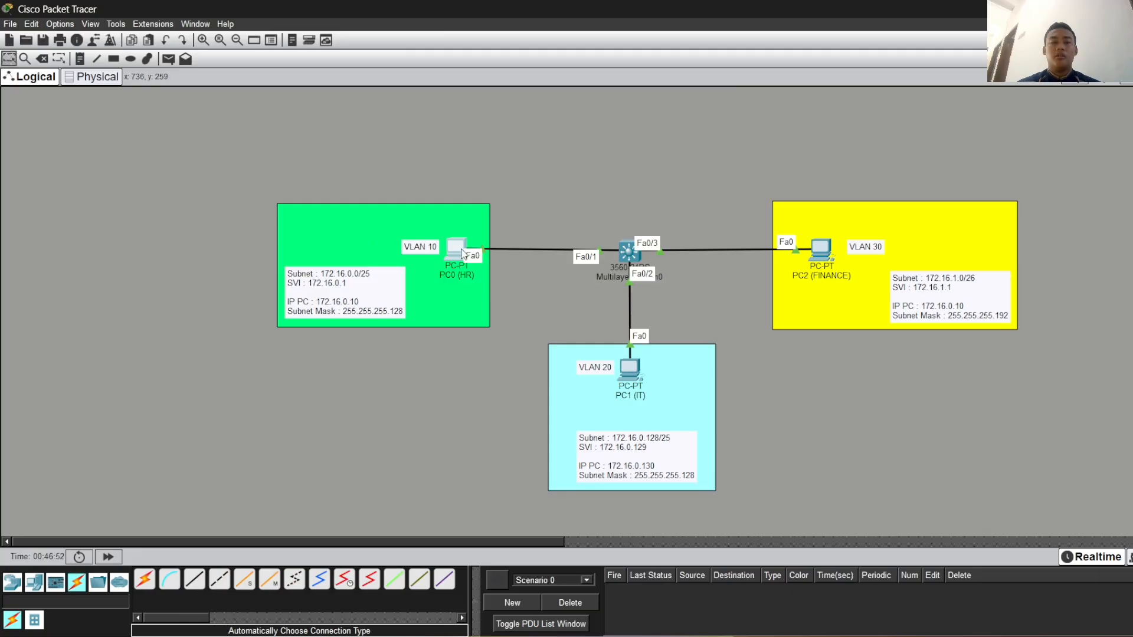
# - Reopen PC0 (HR) clear of the VLAN 20 notes, ping PC1 (IT) at 172.16.0.130, and minimize the window
pyautogui.click(462, 254)
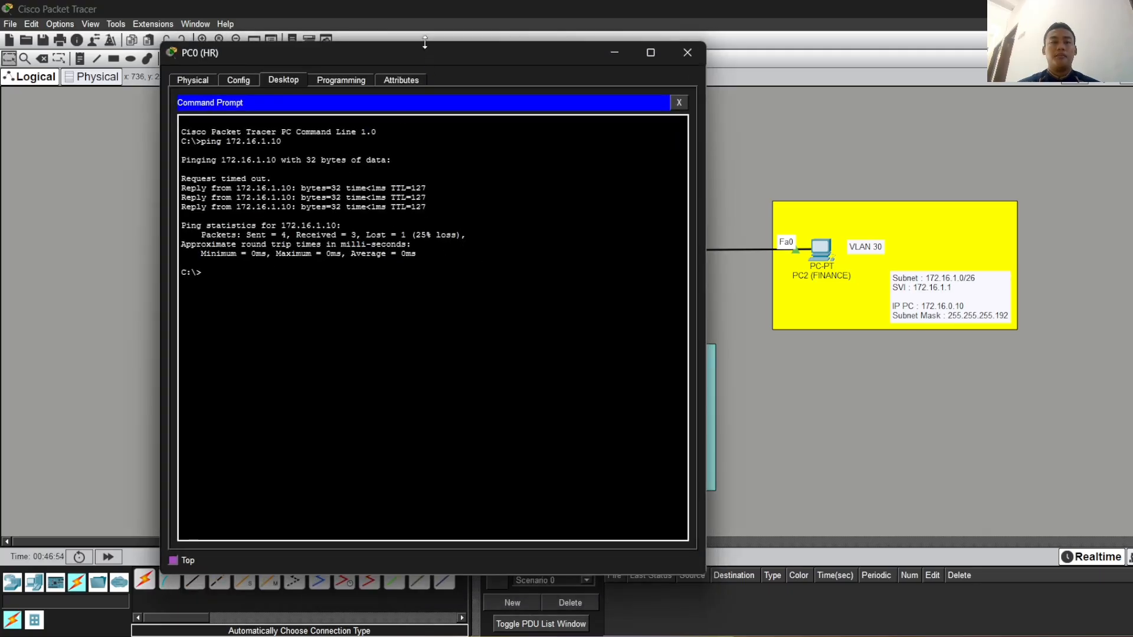
pyautogui.moveTo(422, 42); pyautogui.dragTo(200, 39)
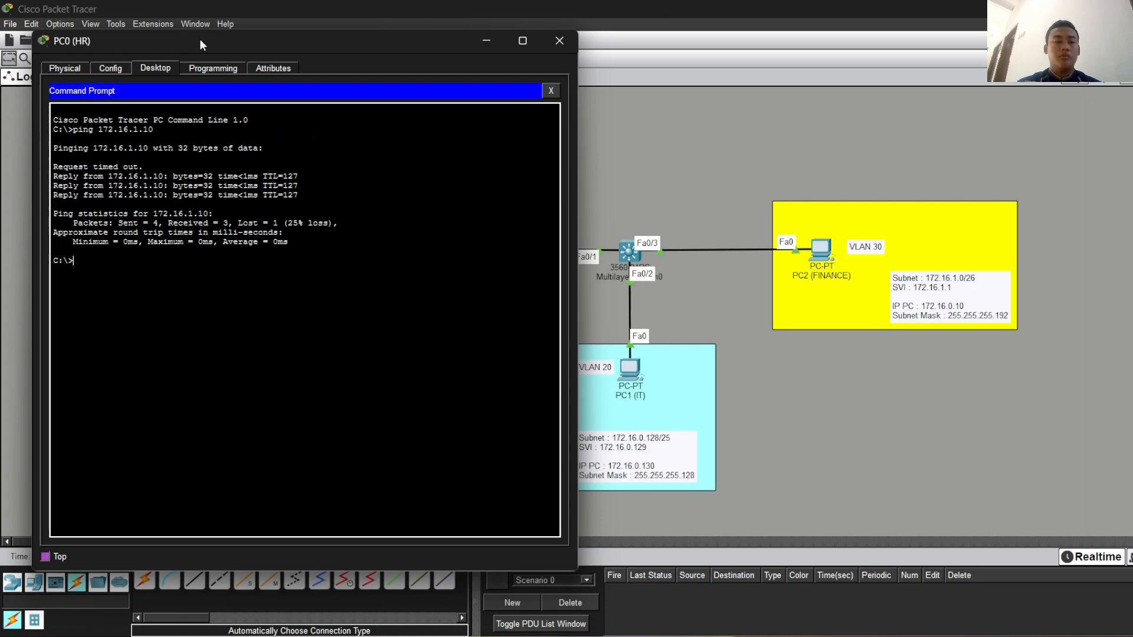
pyautogui.write('ping')
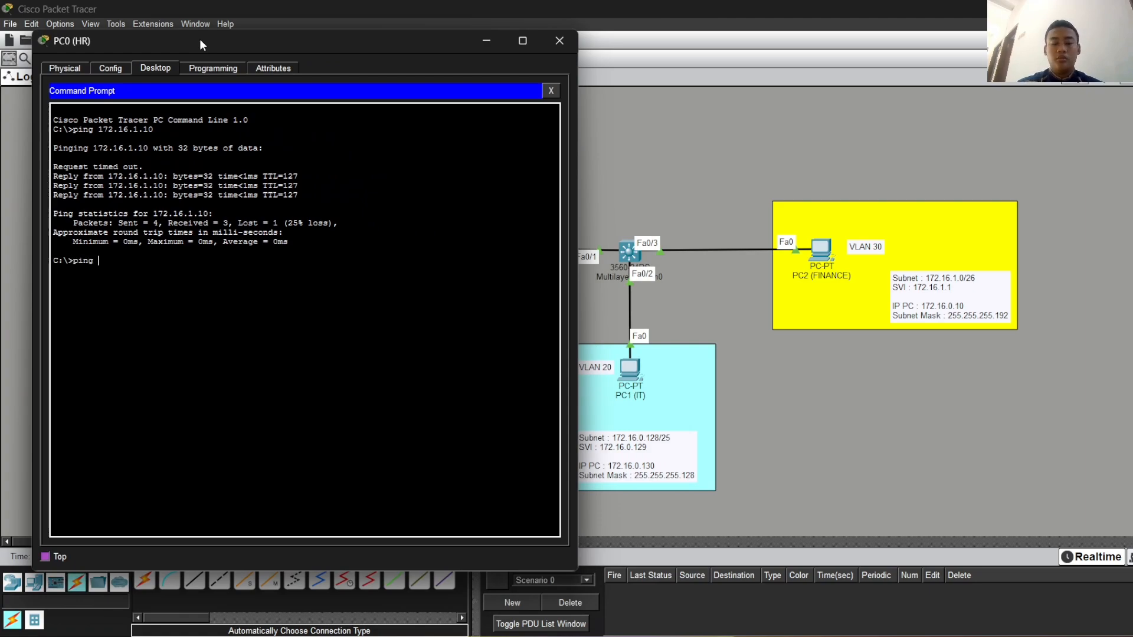
pyautogui.write(' 172.1')
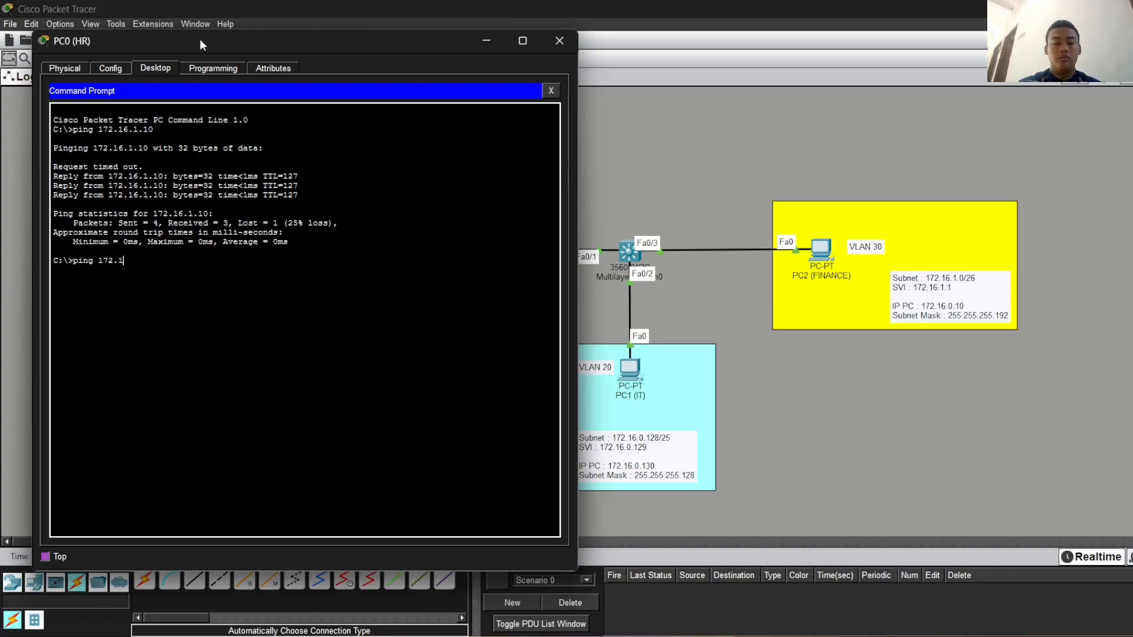
pyautogui.write('6.0.130')
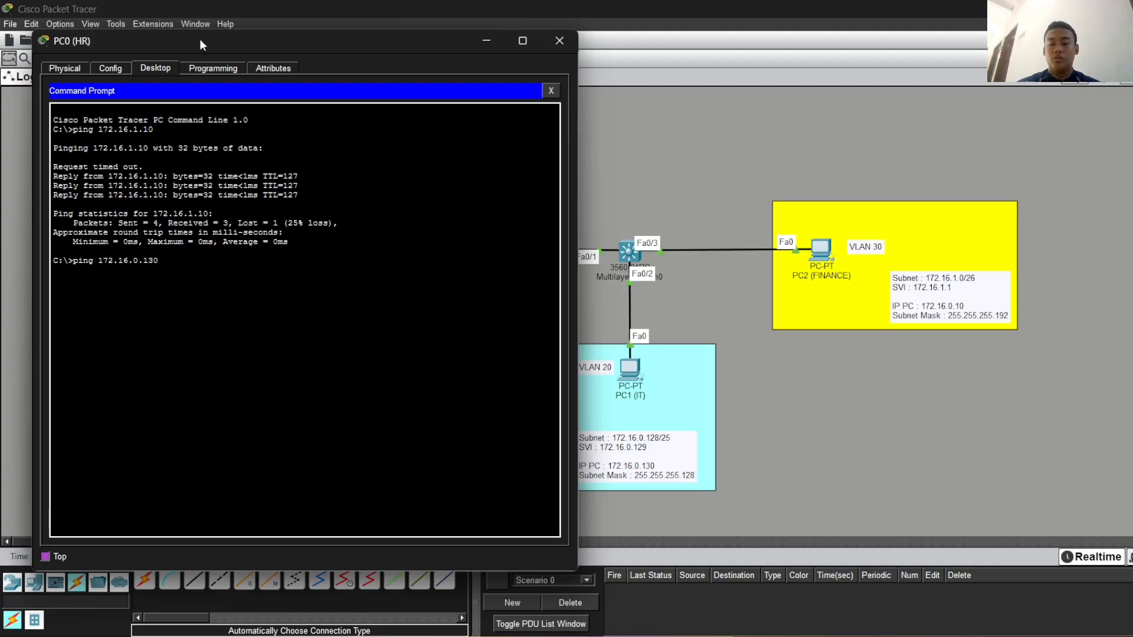
pyautogui.press('Return')
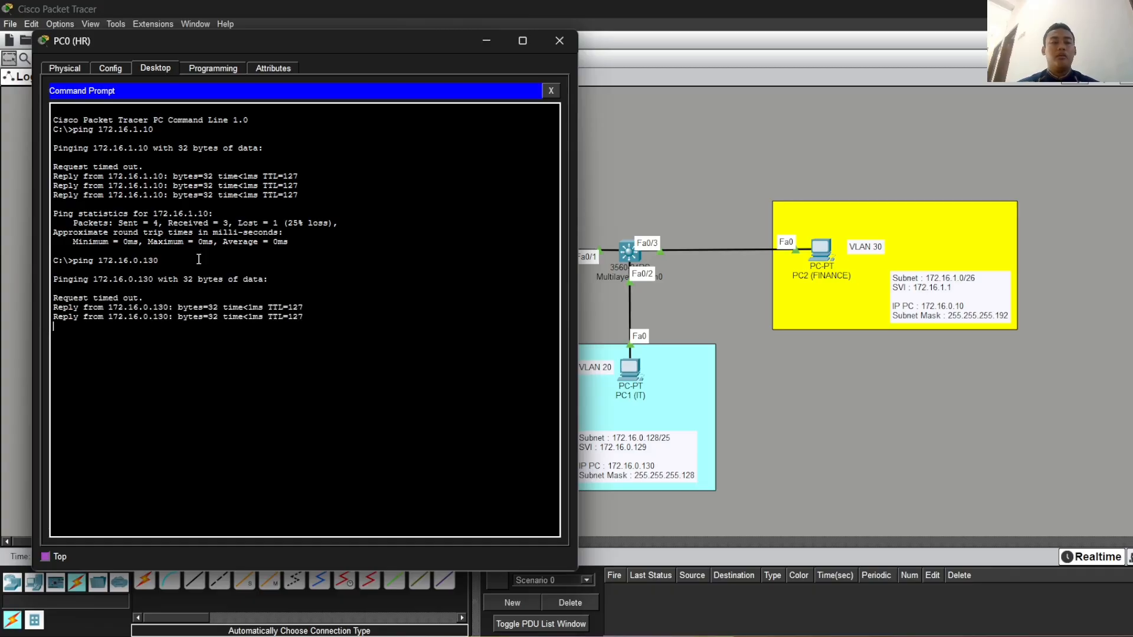
pyautogui.click(484, 52)
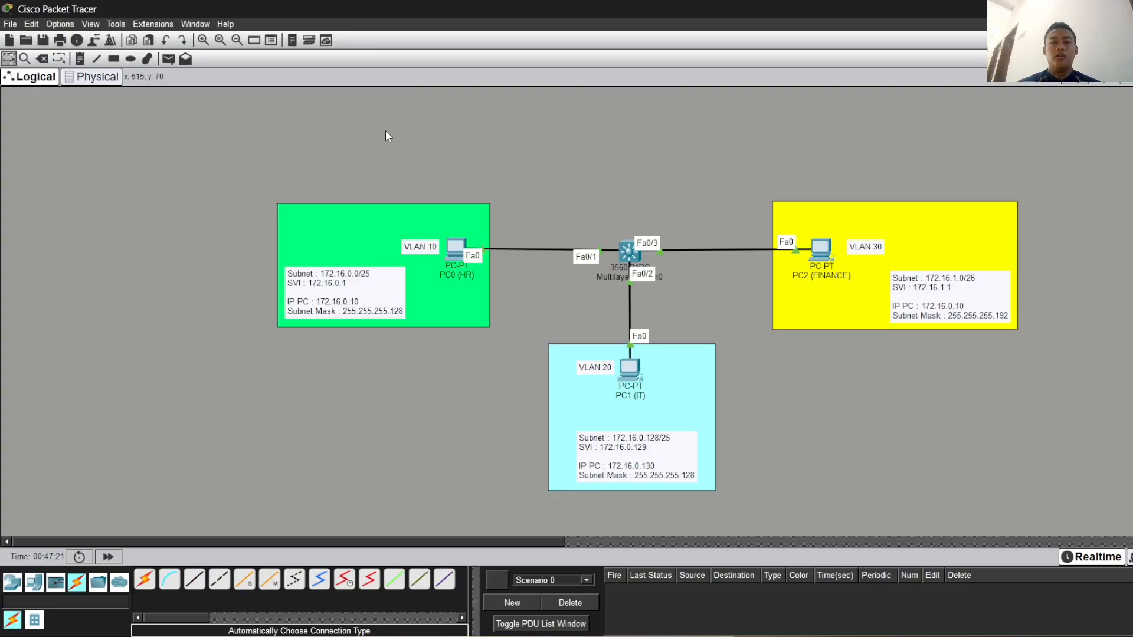